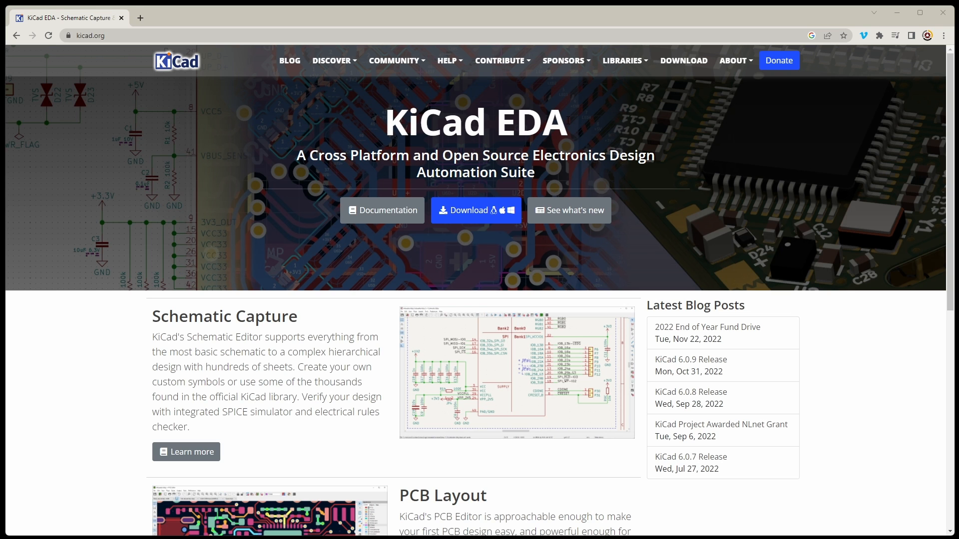
Download the stable 64-bit Windows release of KiCad 6.0.9 from the OSDN mirror.
click(470, 210)
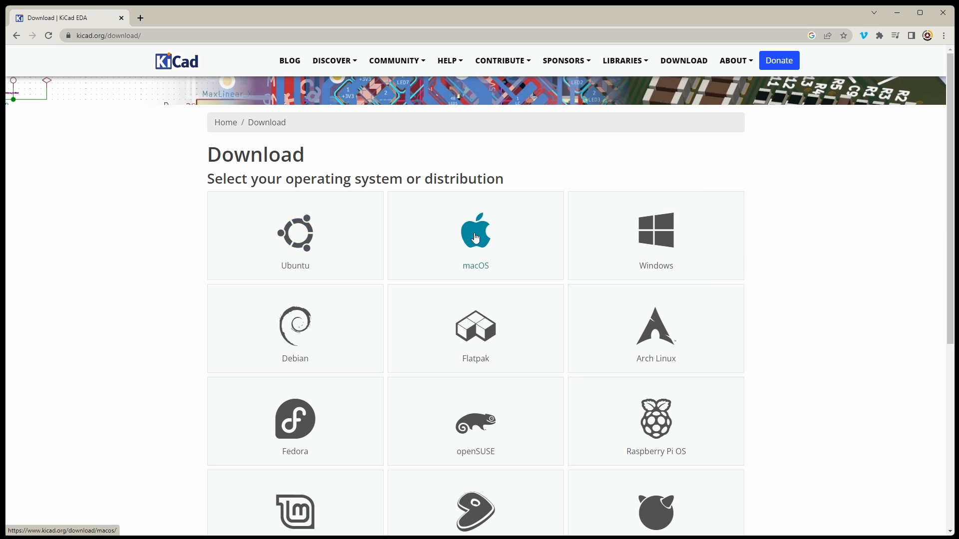
click(655, 235)
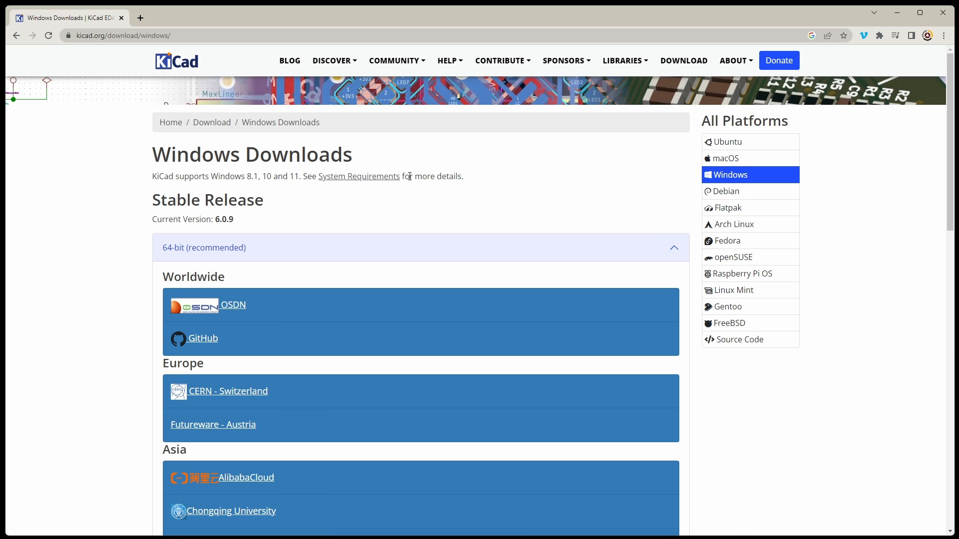
click(195, 311)
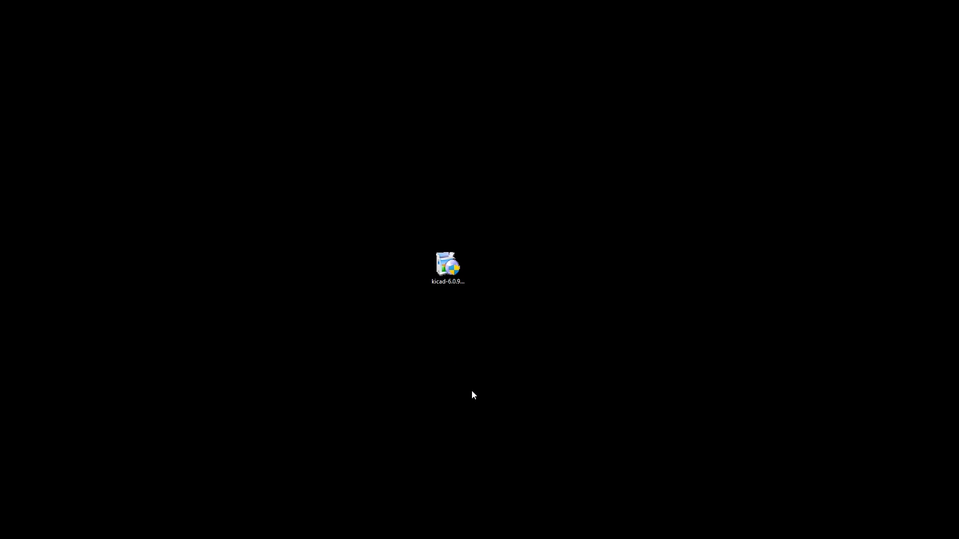
Run the downloaded KiCad 6.0.9 installer and finish setup with the option to open the FreeCAD web page enabled.
double_click(448, 265)
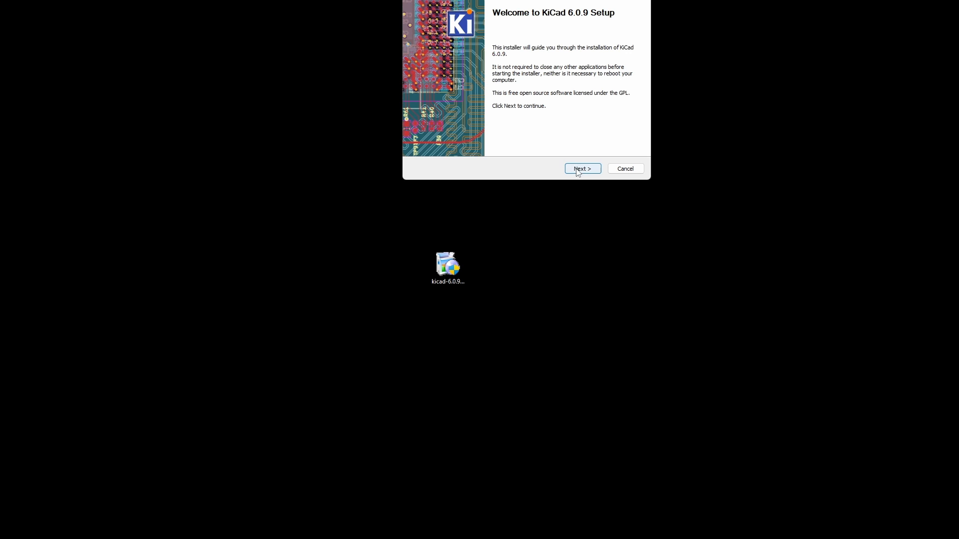
click(583, 169)
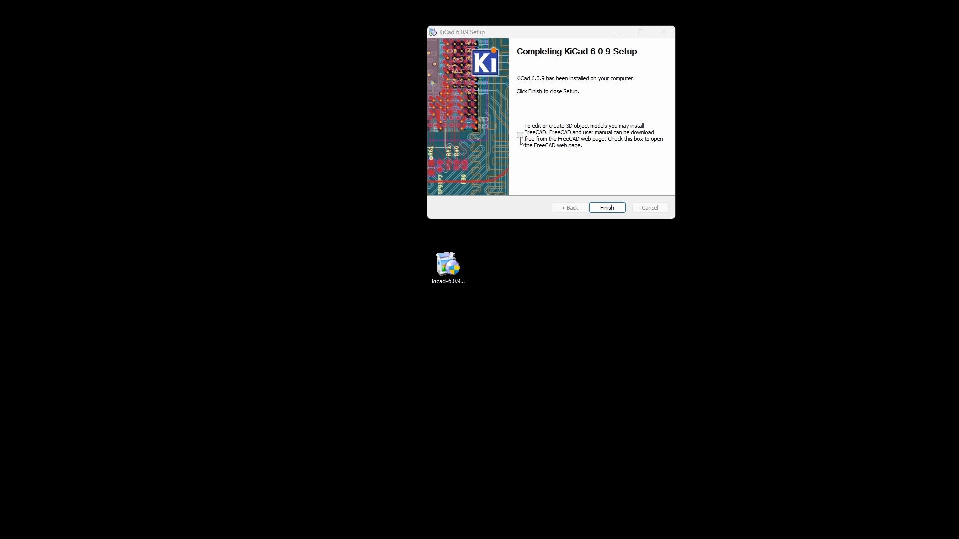
click(520, 135)
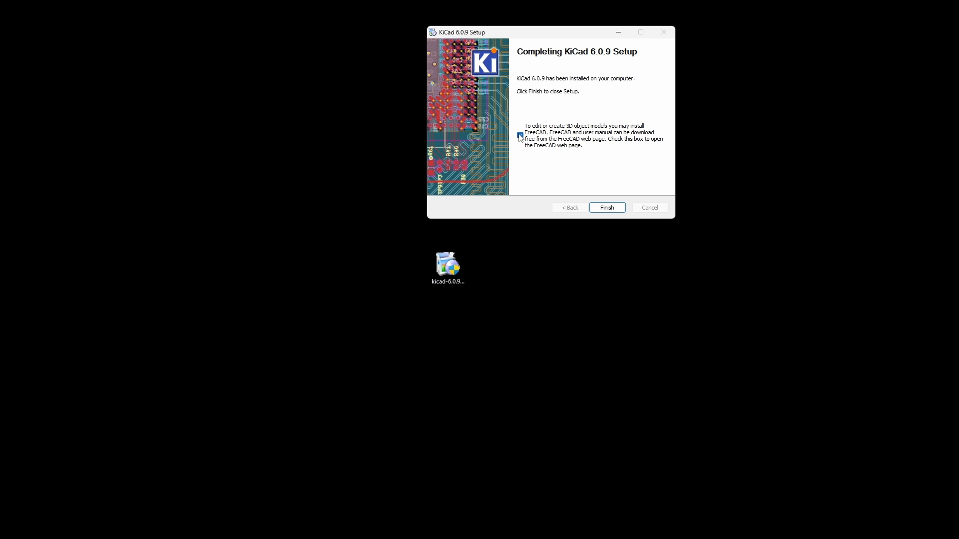
click(608, 208)
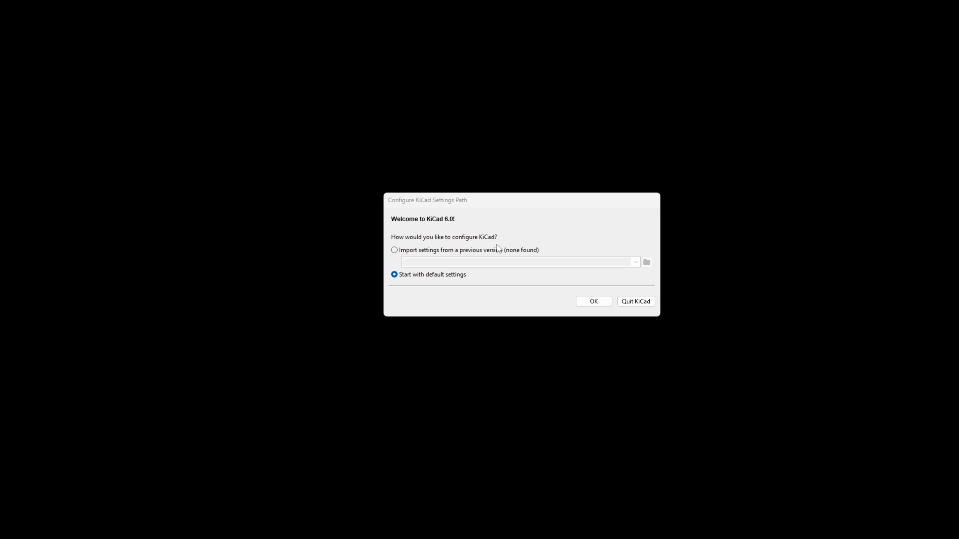
Start KiCad with default settings and create a project named FTDI232RL-USART in its own new folder under Documents.
click(595, 302)
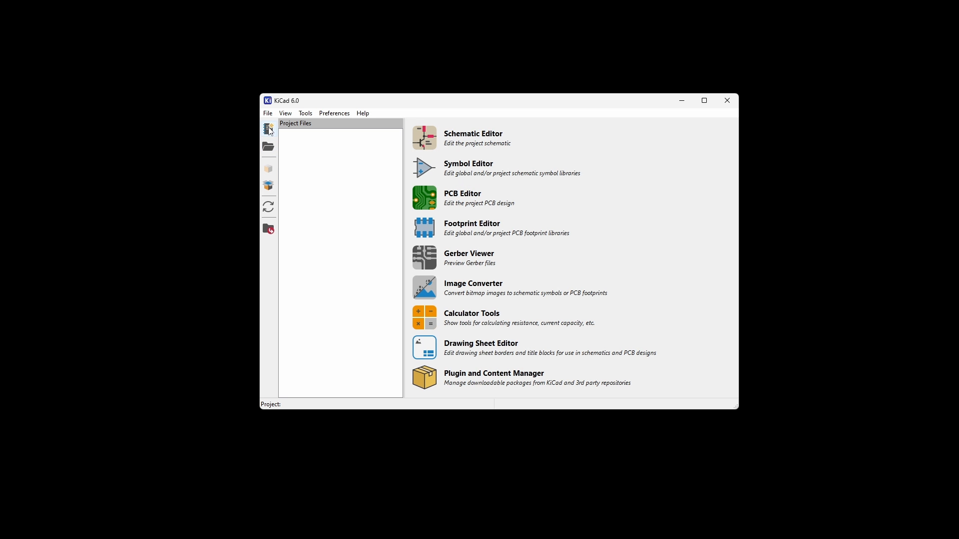
click(268, 130)
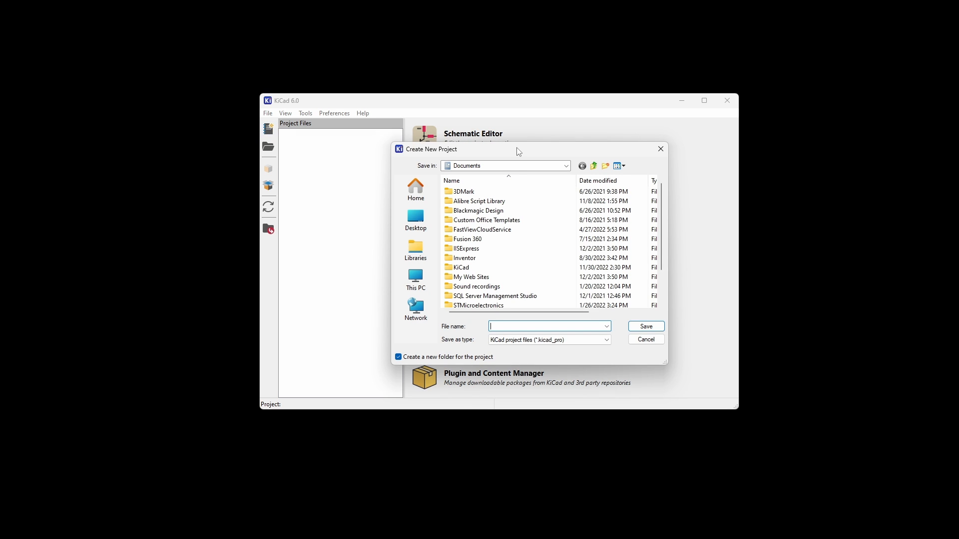
text(FTDI232RL-USART)
key(Return)
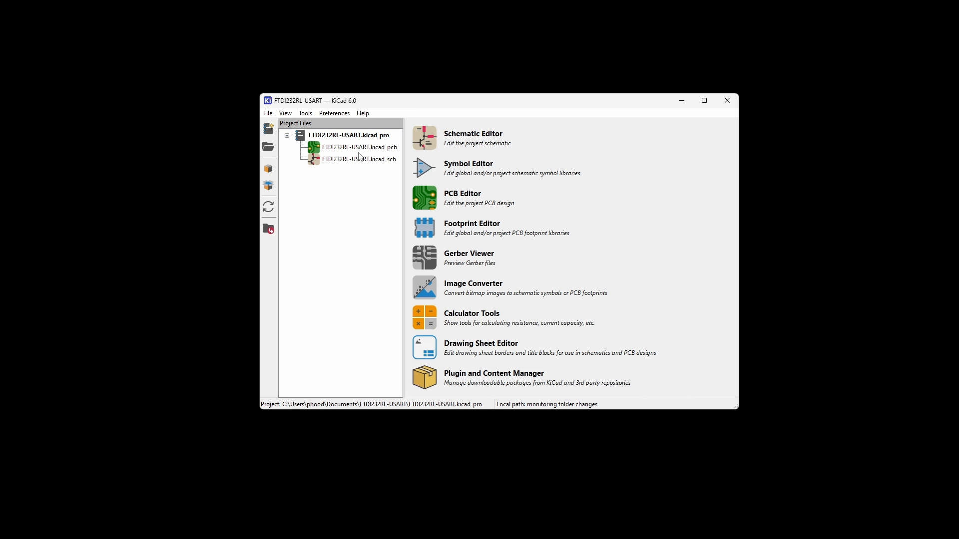
Open the project's schematic file FTDI232RL-USART.kicad_sch, copying the default global symbol library table.
click(356, 148)
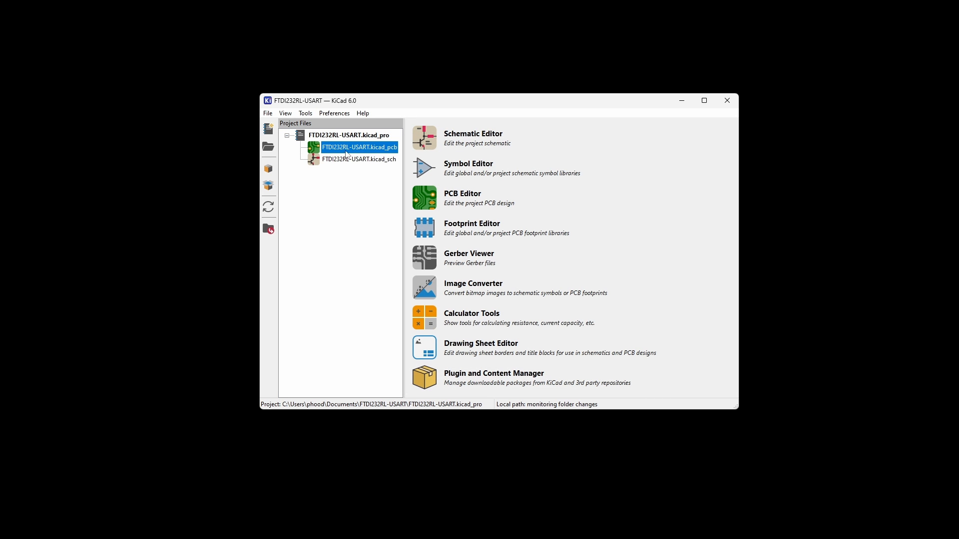
click(340, 160)
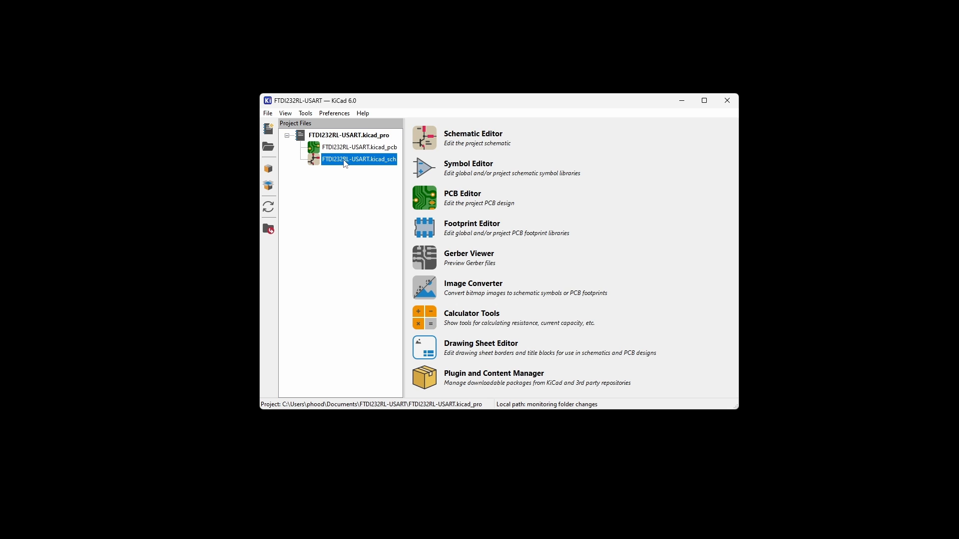
double_click(346, 161)
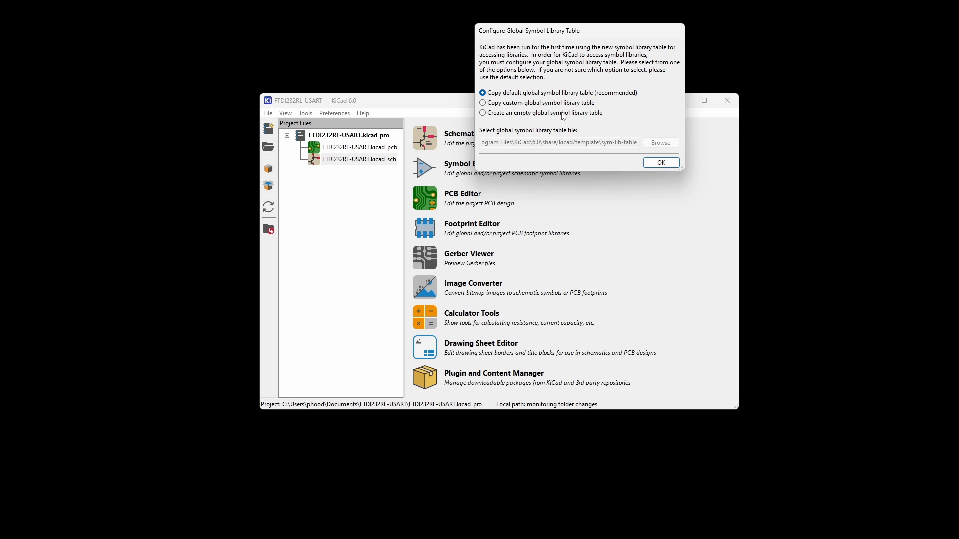
click(660, 163)
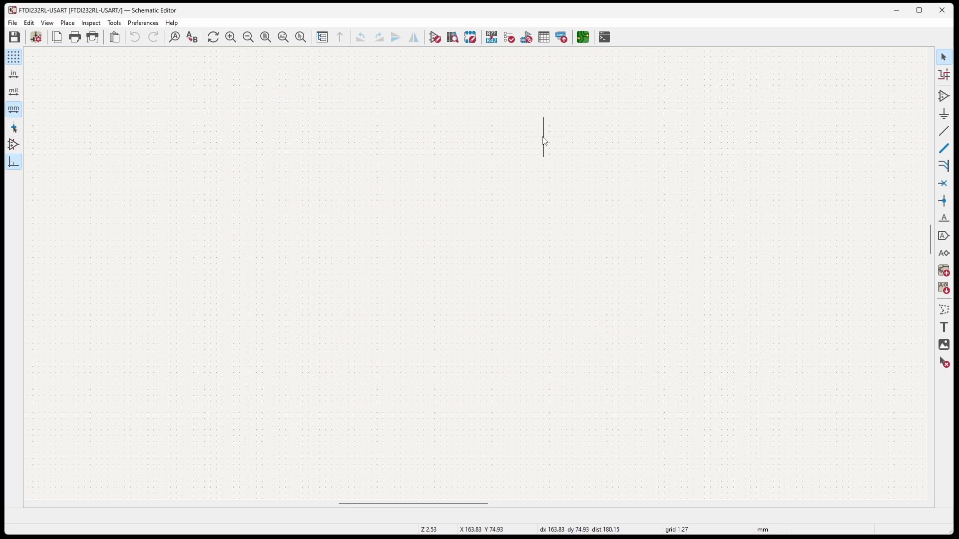
Start adding a symbol and copy the default global footprint library table.
scroll(472, 242, down, 3)
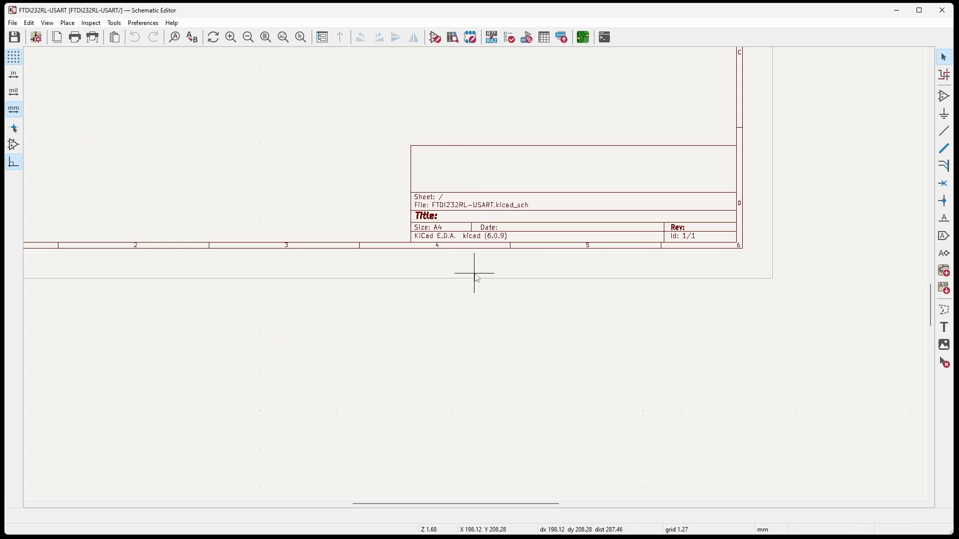
scroll(554, 439, up, 2)
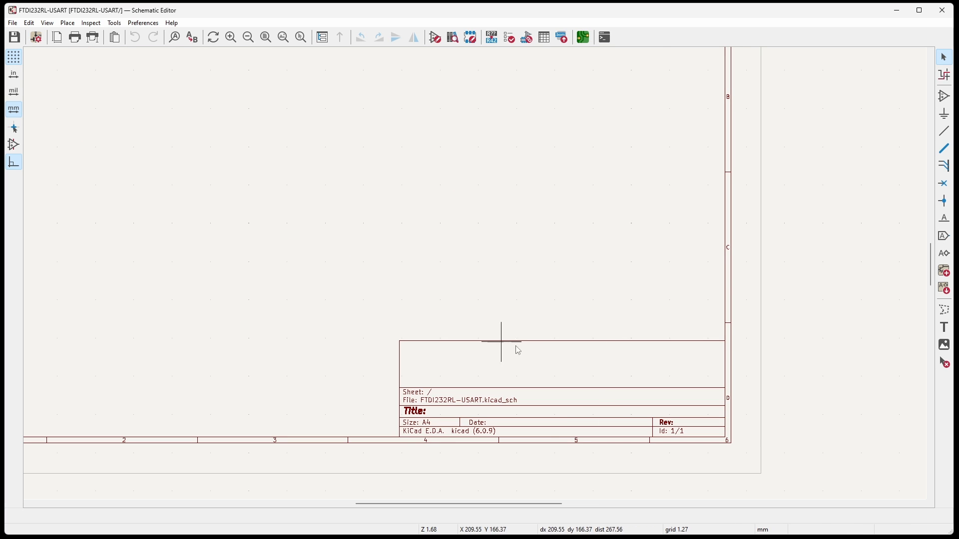
scroll(801, 188, down, 1)
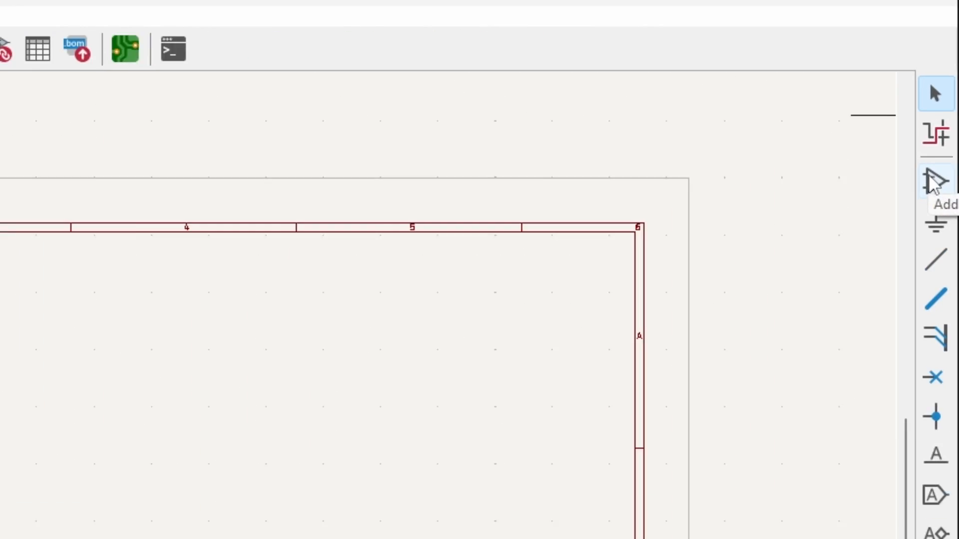
click(934, 170)
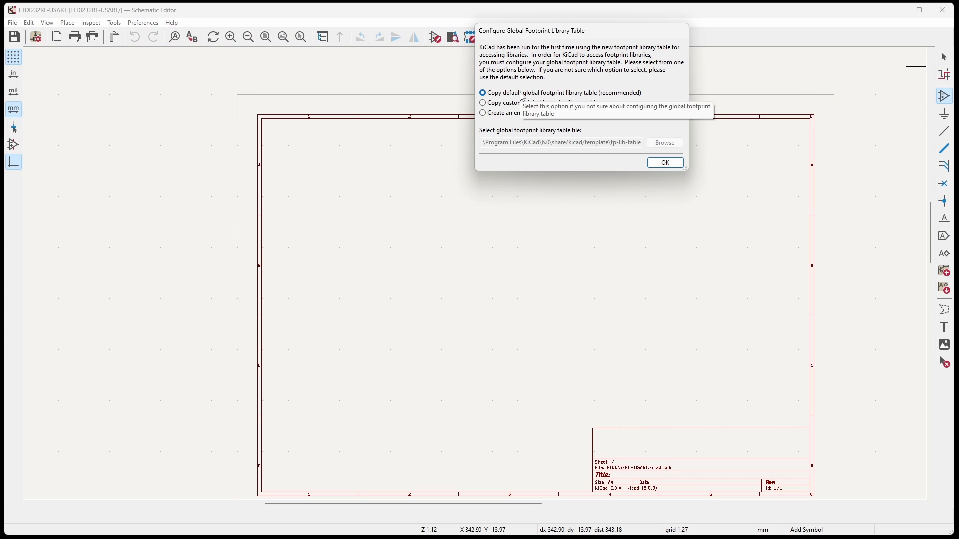
click(666, 162)
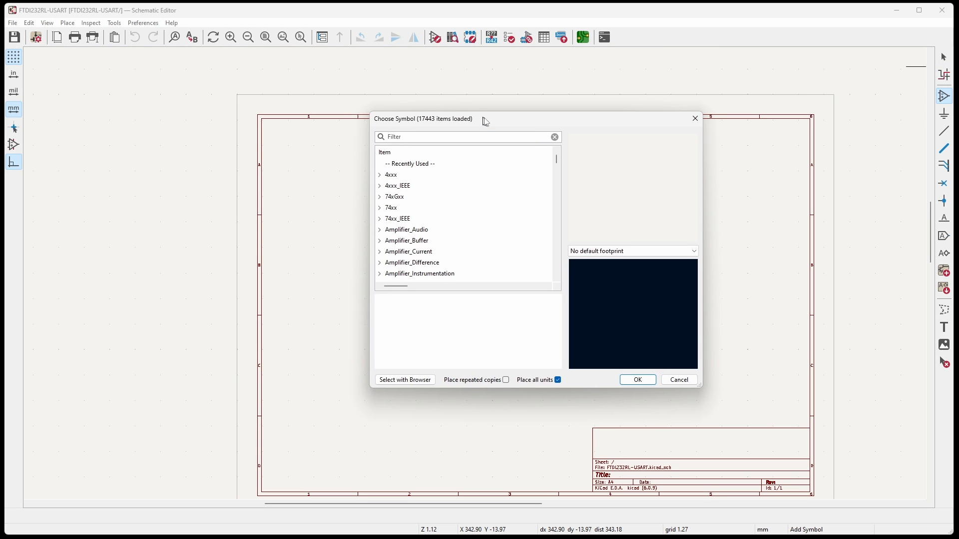
Filter the symbols for stm32f0 and place the STM32F030R8Tx microcontroller near the centre of the sheet.
click(434, 140)
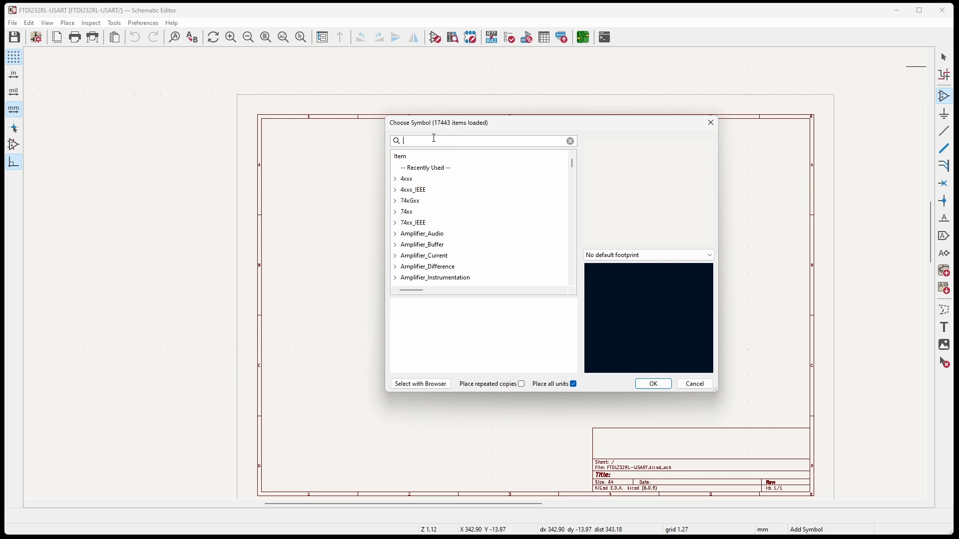
text(stm32f0)
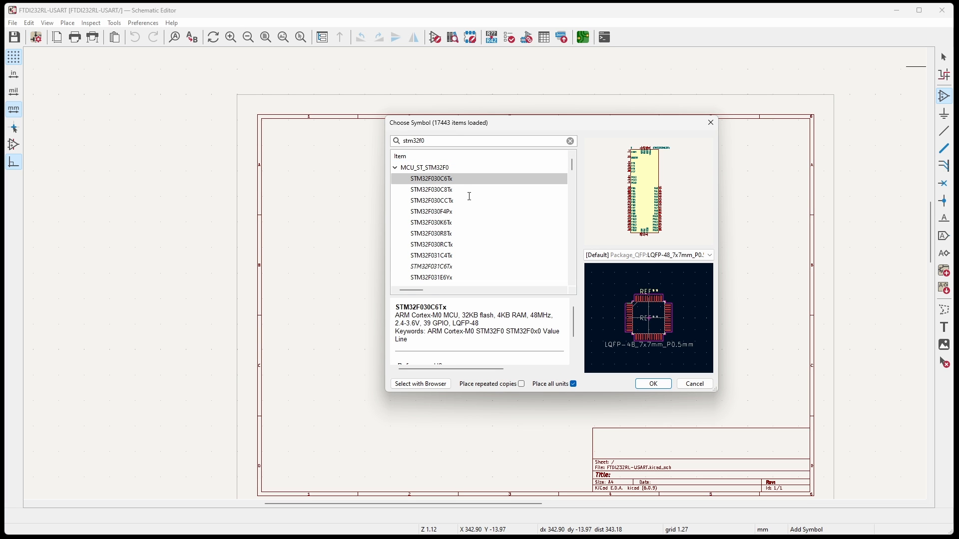
click(437, 233)
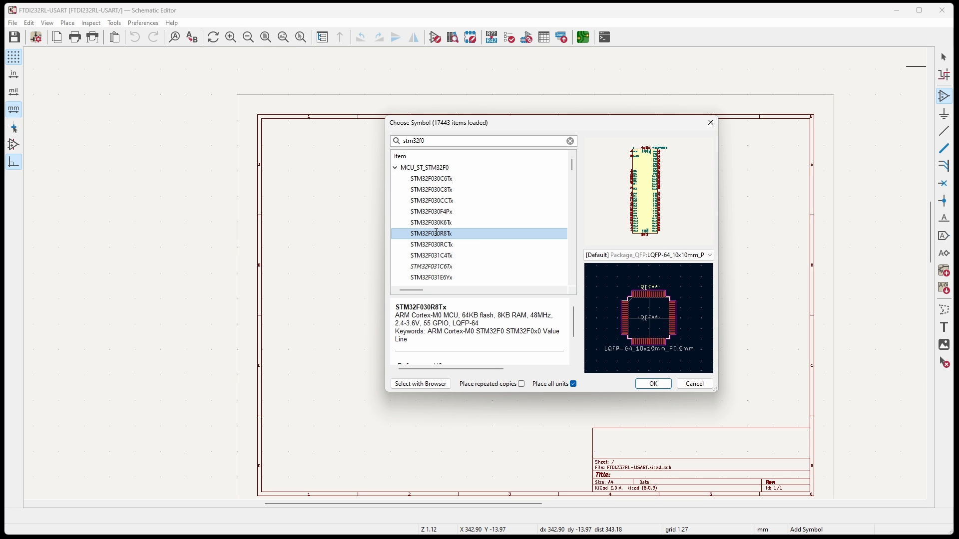
click(653, 384)
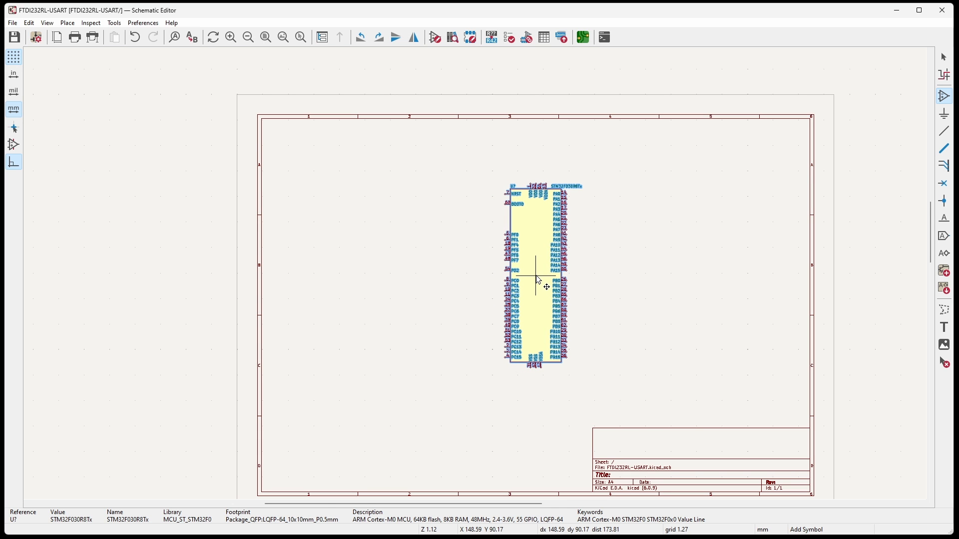
click(539, 280)
Place an unpolarized capacitor (C) above the microcontroller's VDD pins and duplicate it into a horizontal row of four.
scroll(539, 280, up, 3)
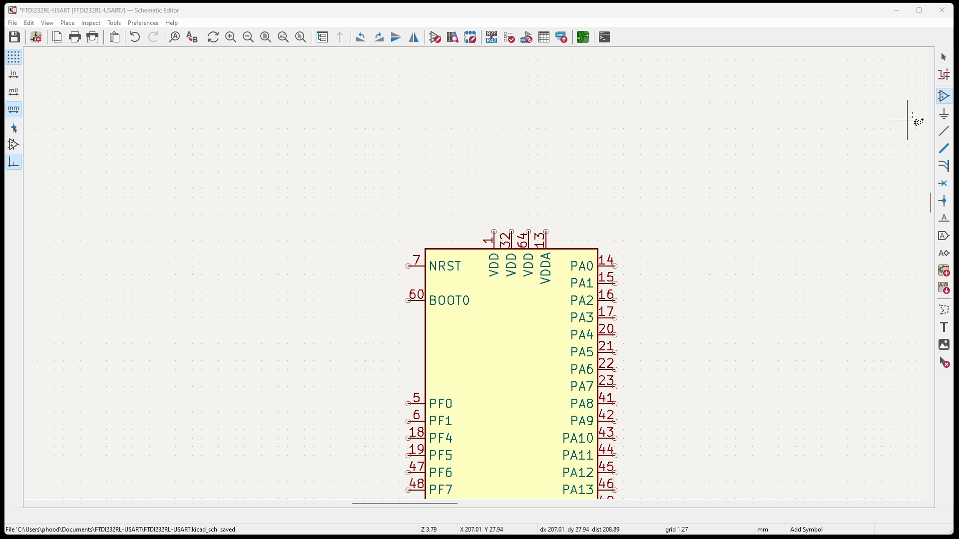
click(945, 97)
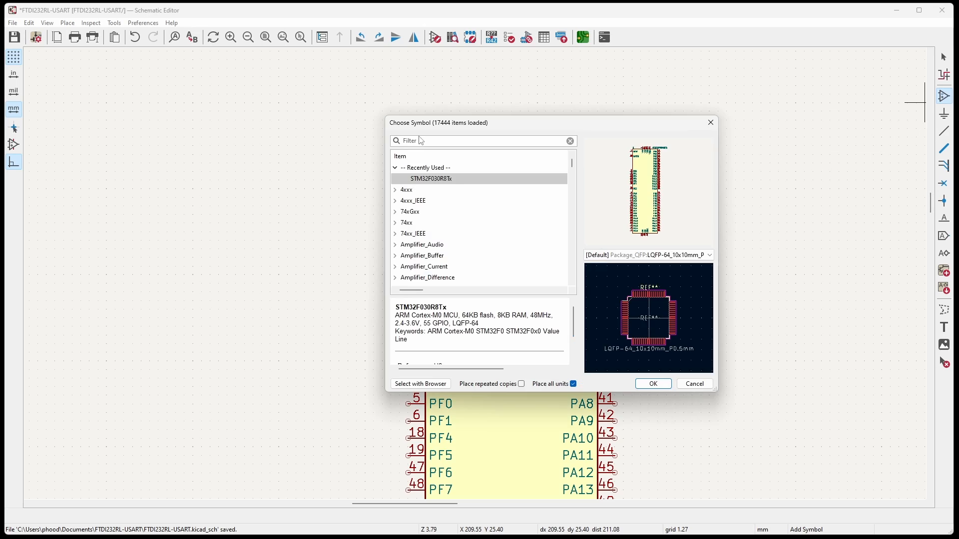
text(c)
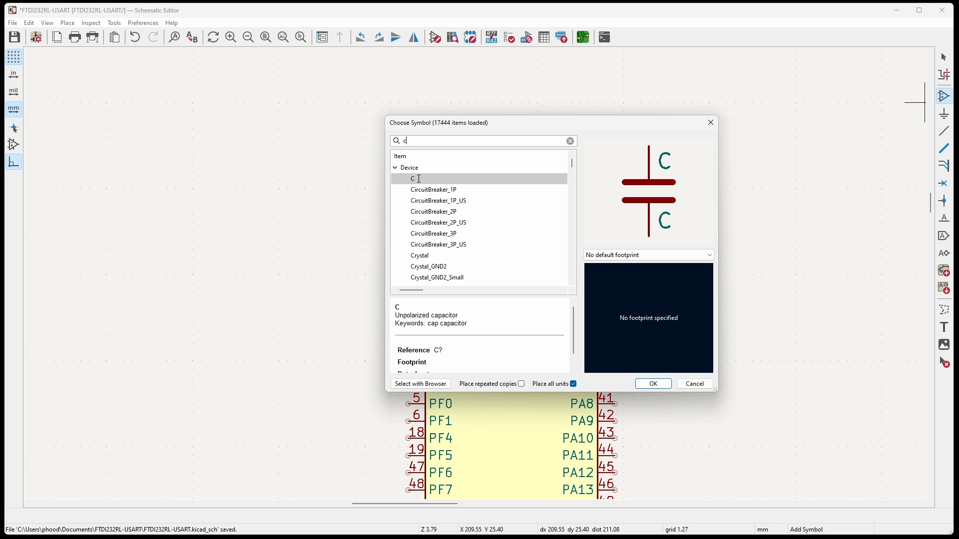
click(654, 384)
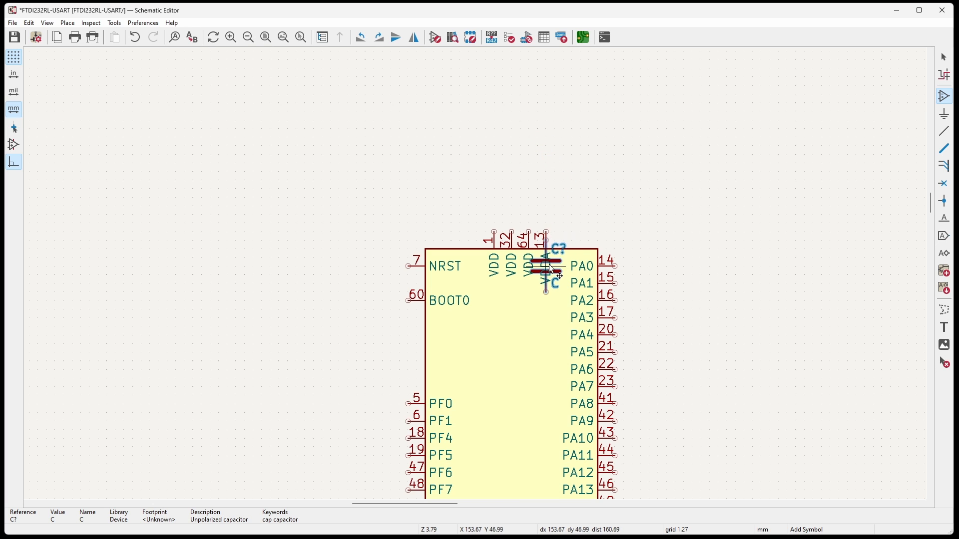
click(502, 157)
key(ctrl+d)
click(432, 155)
key(a)
key(ctrl+d)
click(357, 155)
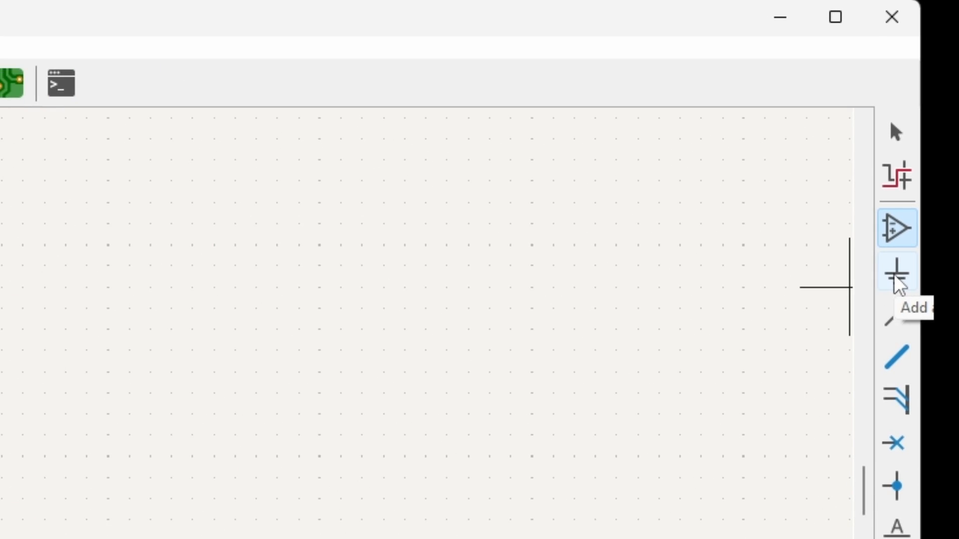
Place a +3.3V power symbol above the leftmost capacitor.
click(897, 276)
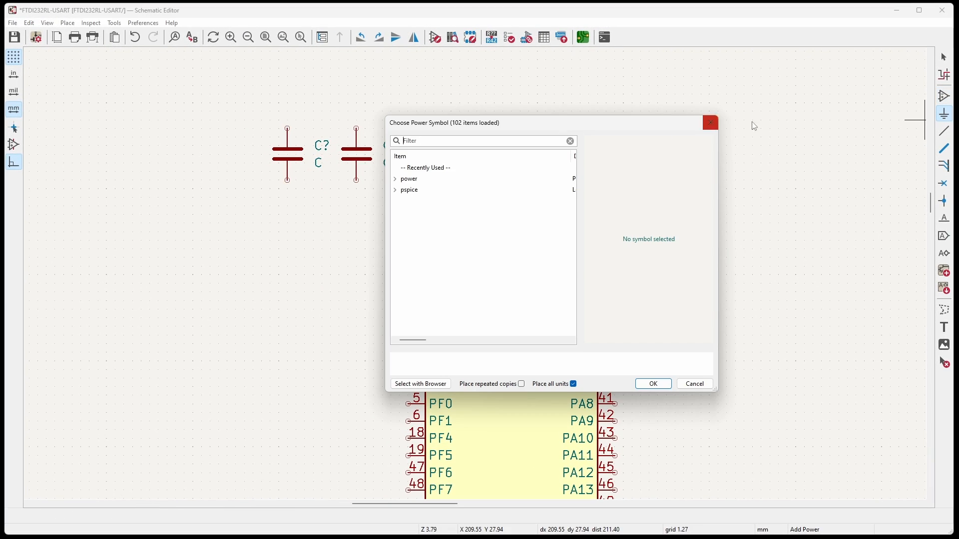
text(3.3)
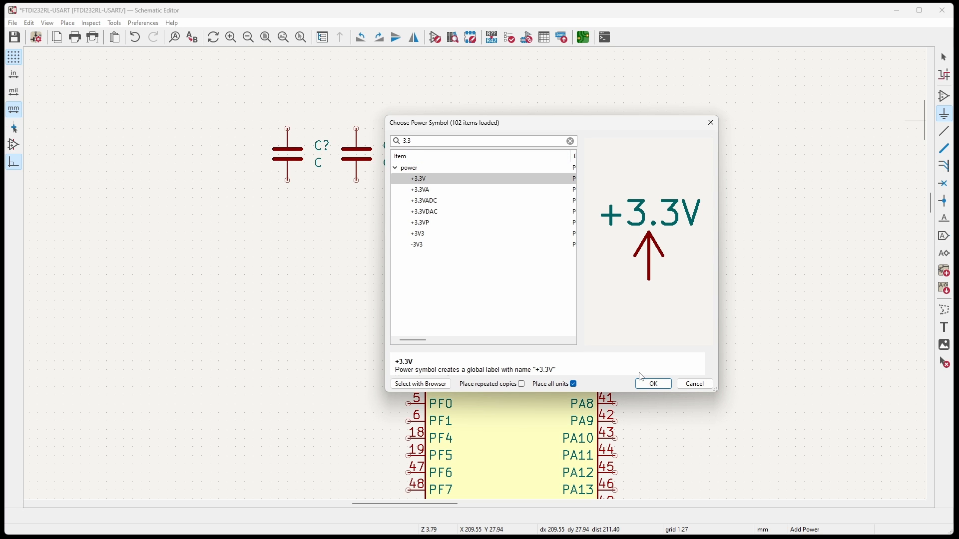
click(650, 383)
click(279, 85)
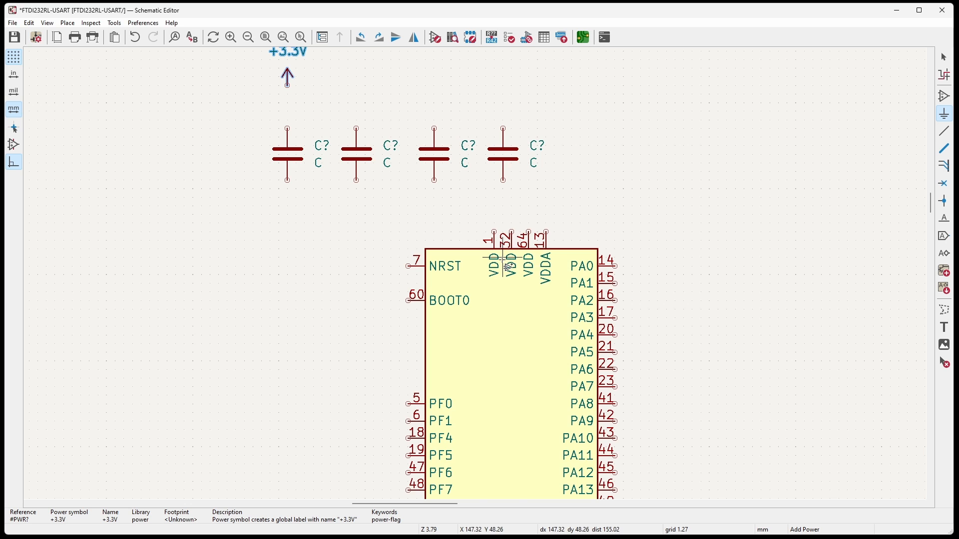
Place a GND power symbol below the microcontroller's VSS pin 31.
scroll(450, 314, down, 5)
scroll(445, 475, up, 5)
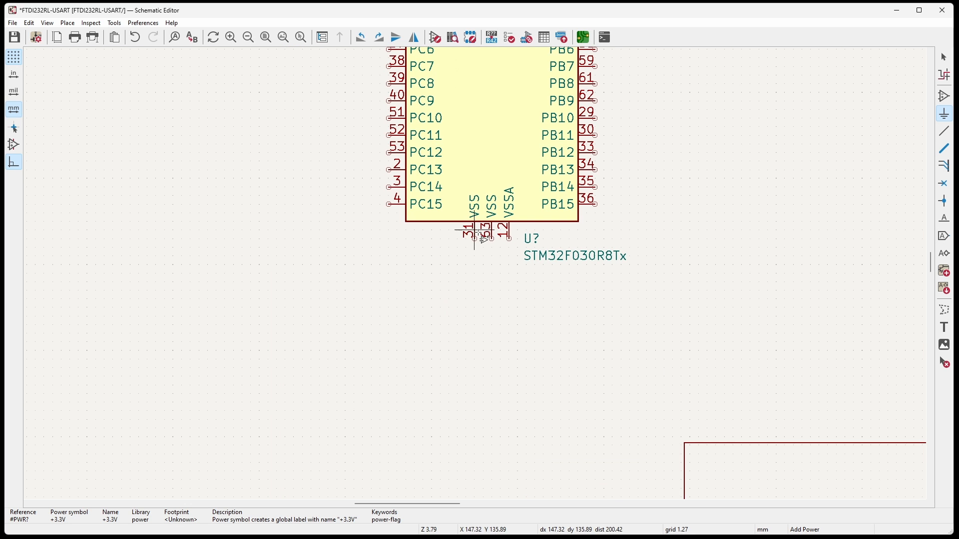
click(923, 152)
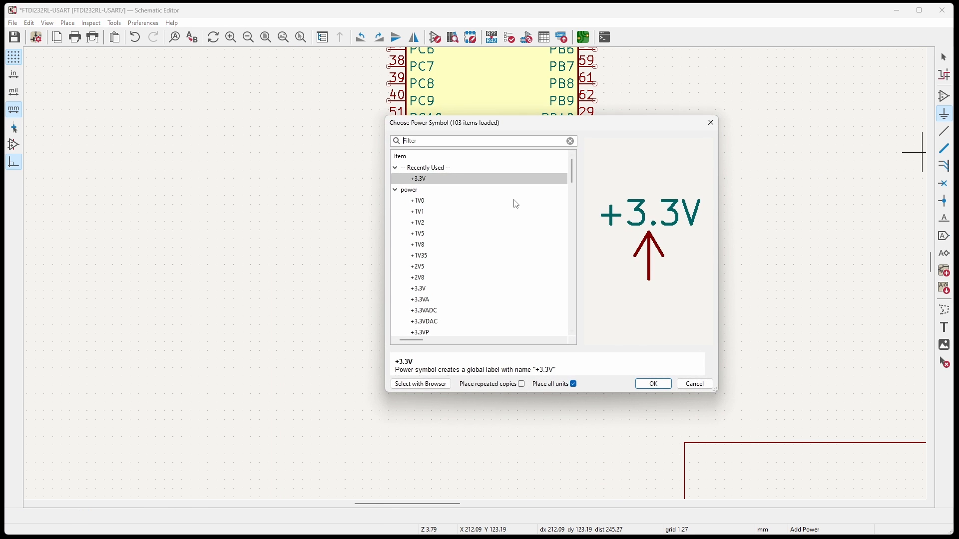
text(gnd)
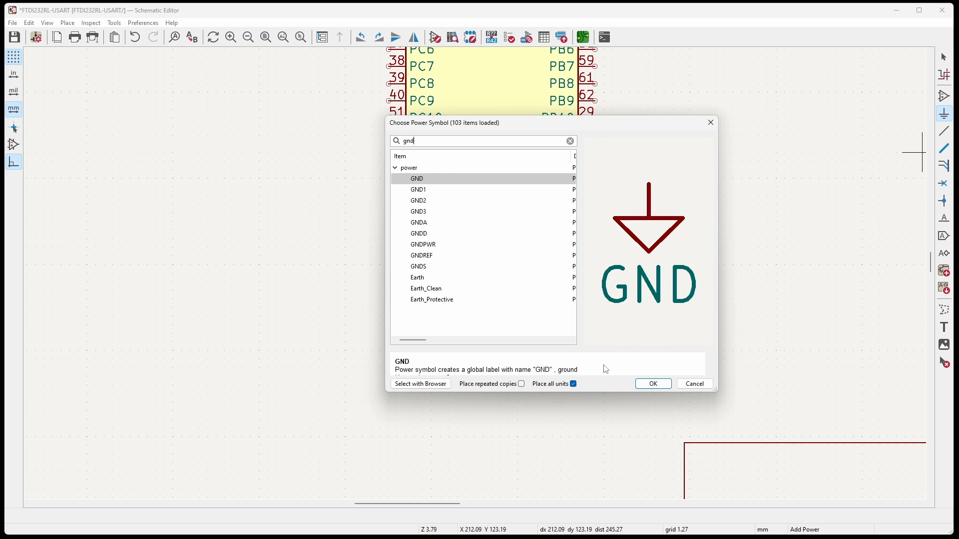
click(654, 384)
click(475, 290)
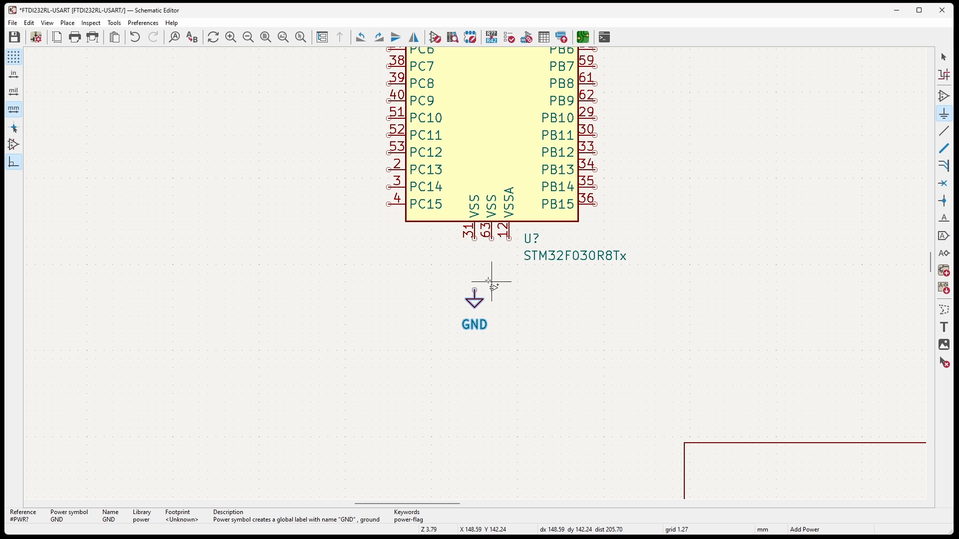
Wire the +3.3V symbol to the leftmost capacitor and join the upper terminals of all four capacitors into one rail.
key(Home)
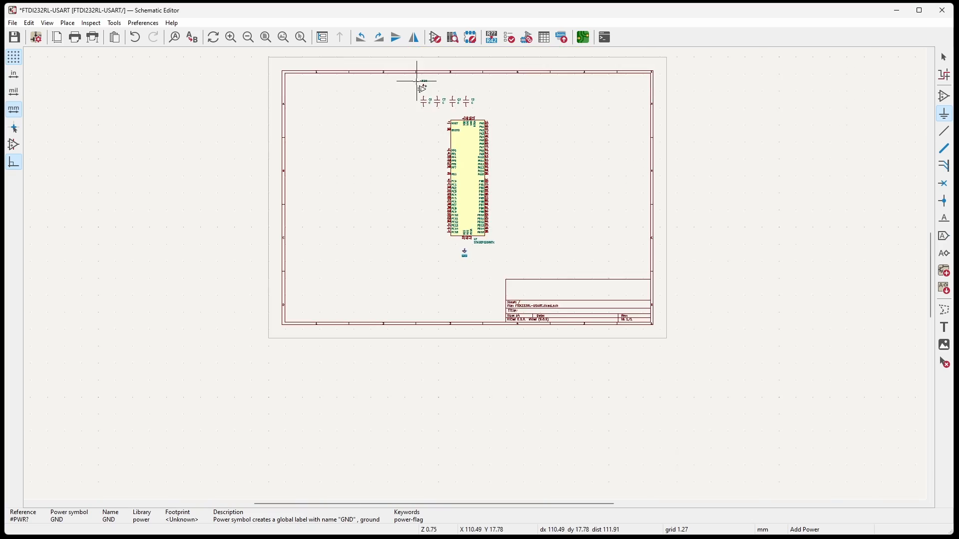
scroll(422, 88, up, 2)
scroll(552, 377, up, 3)
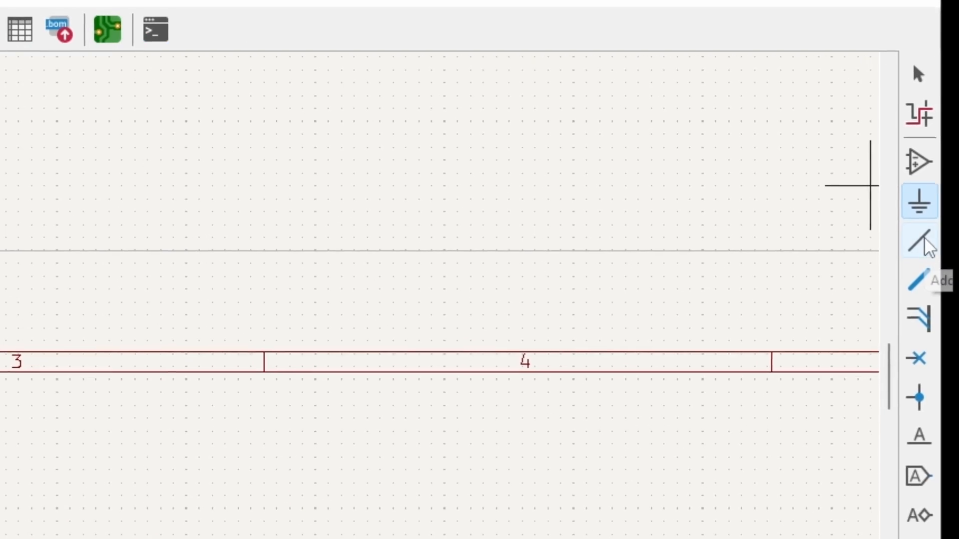
click(925, 239)
scroll(475, 273, up, 2)
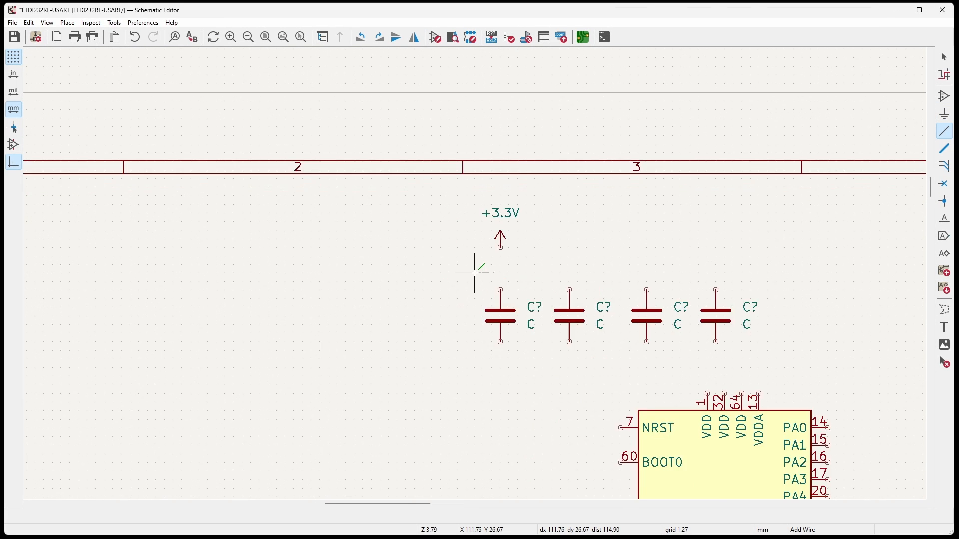
scroll(475, 273, up, 2)
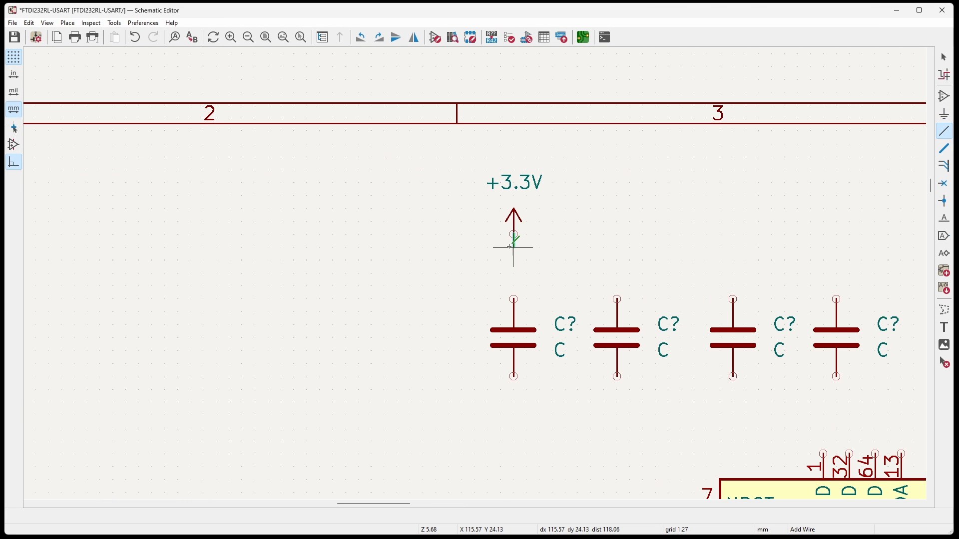
click(514, 234)
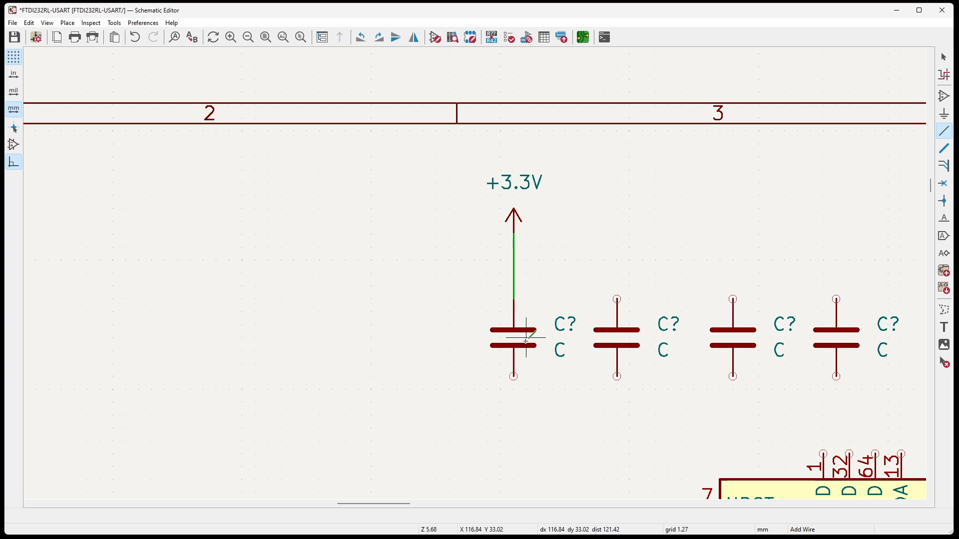
click(514, 299)
click(617, 300)
click(617, 299)
click(836, 300)
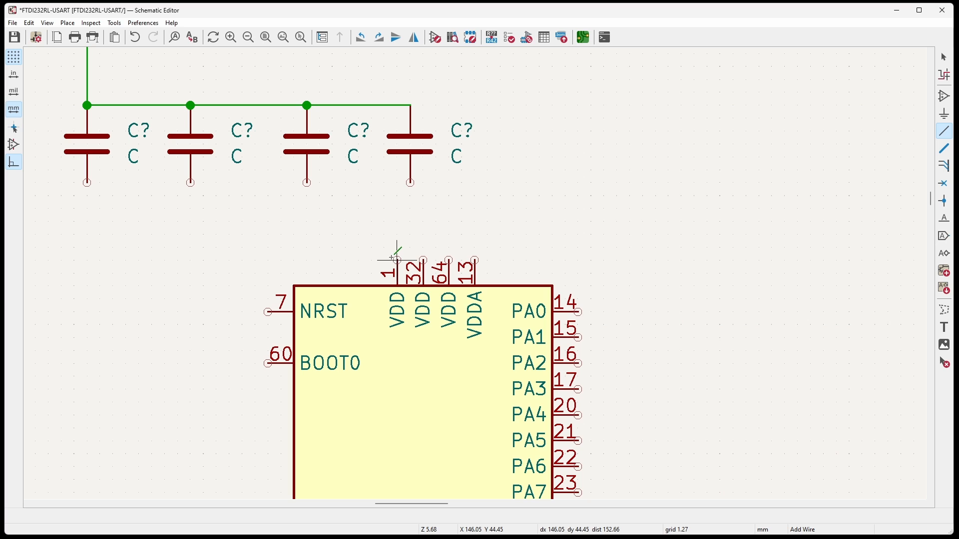
Wire VDD pins 1, 32 and 64 and VDDA pin 13 together, and connect them to the capacitors' +3.3V rail.
click(393, 258)
click(397, 247)
click(423, 259)
click(424, 246)
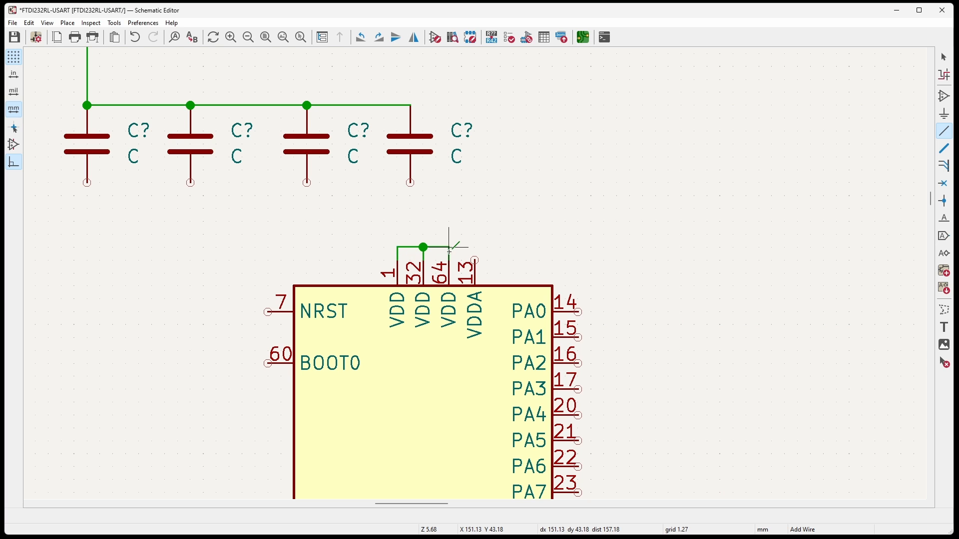
click(449, 247)
click(474, 246)
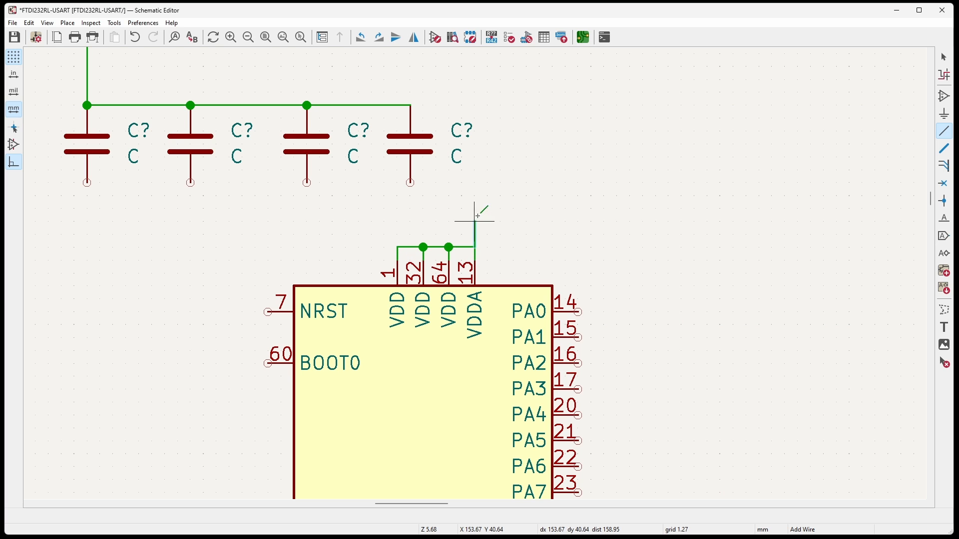
click(410, 105)
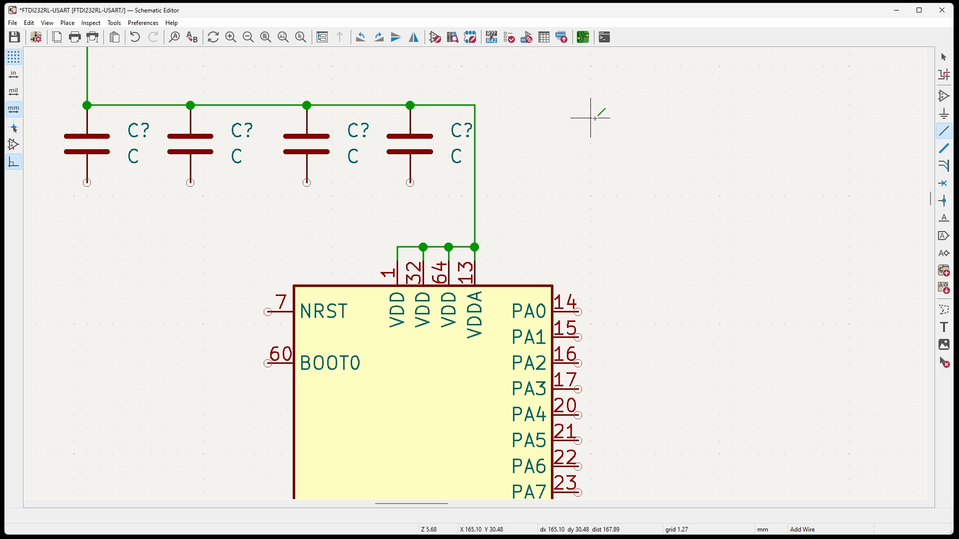
Wire VSS pins 31 and 63 and VSSA pin 12 to GND, and join the lower terminals of the four capacitors.
scroll(488, 190, down, 2)
scroll(474, 274, up, 2)
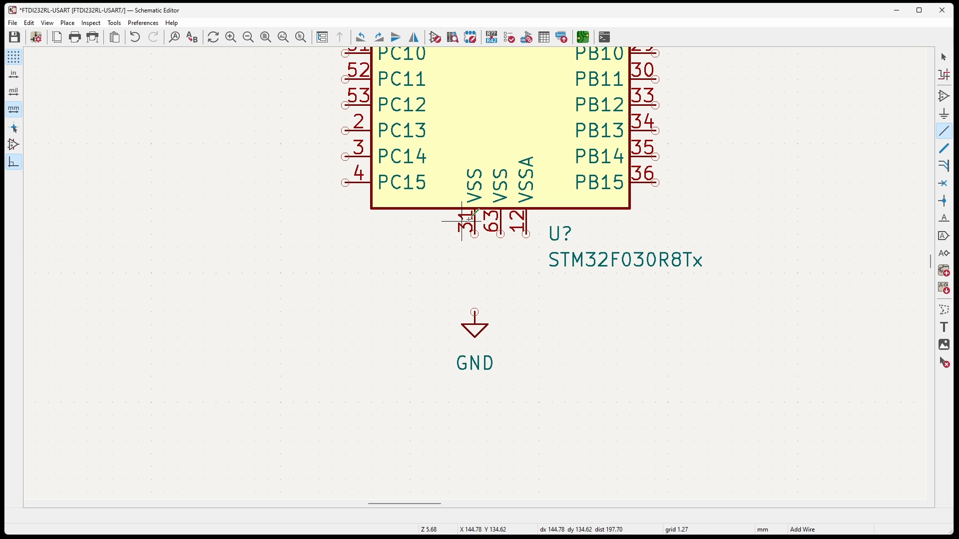
click(587, 274)
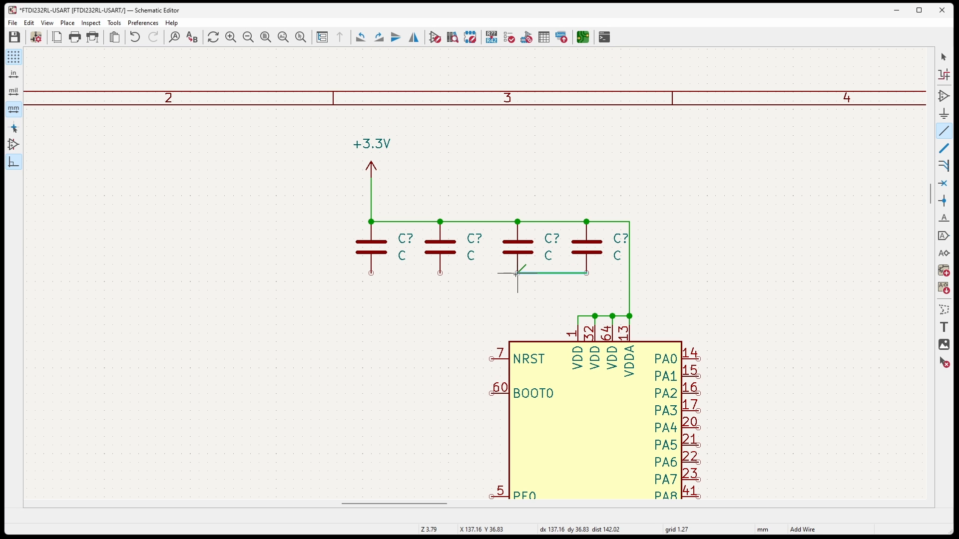
click(371, 273)
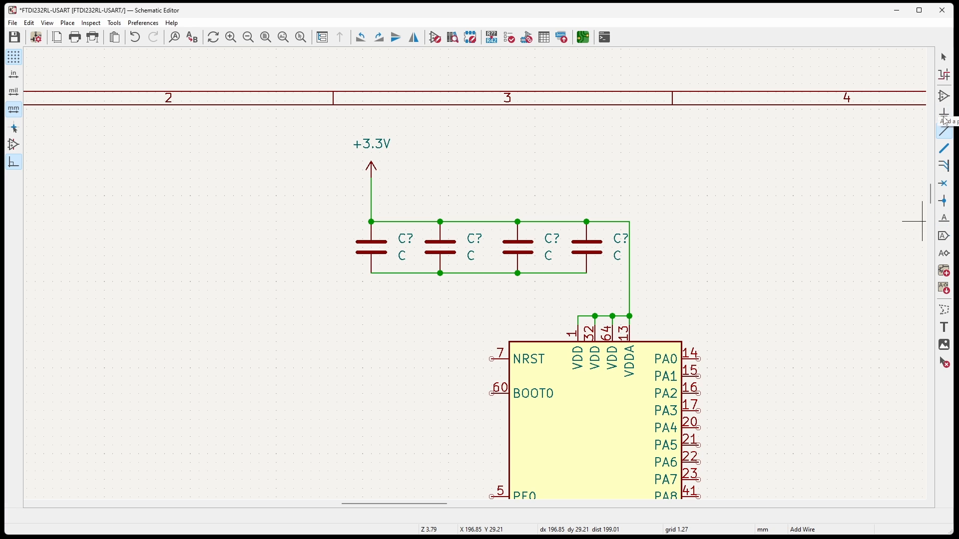
Place a GND power symbol below the leftmost capacitor and wire it to the capacitors' lower rail.
click(944, 113)
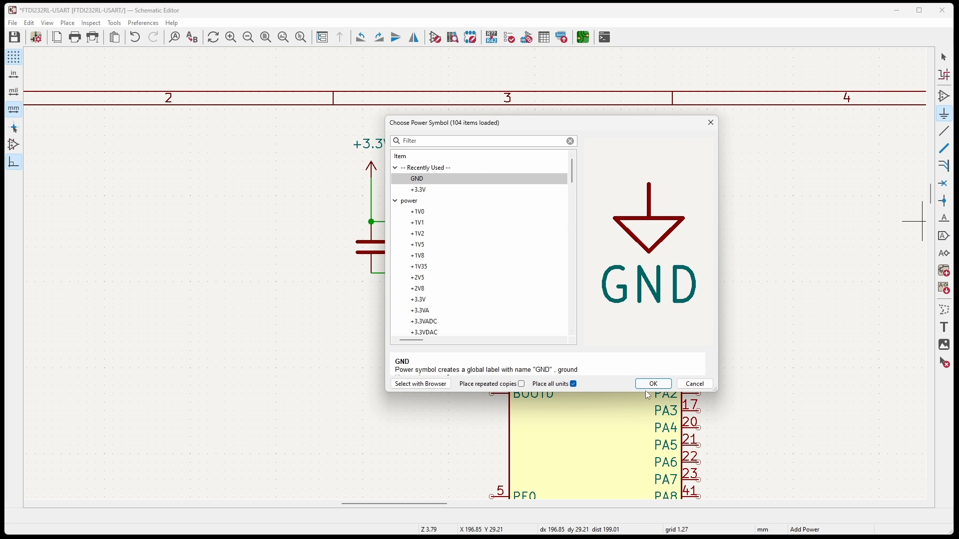
click(660, 384)
click(371, 300)
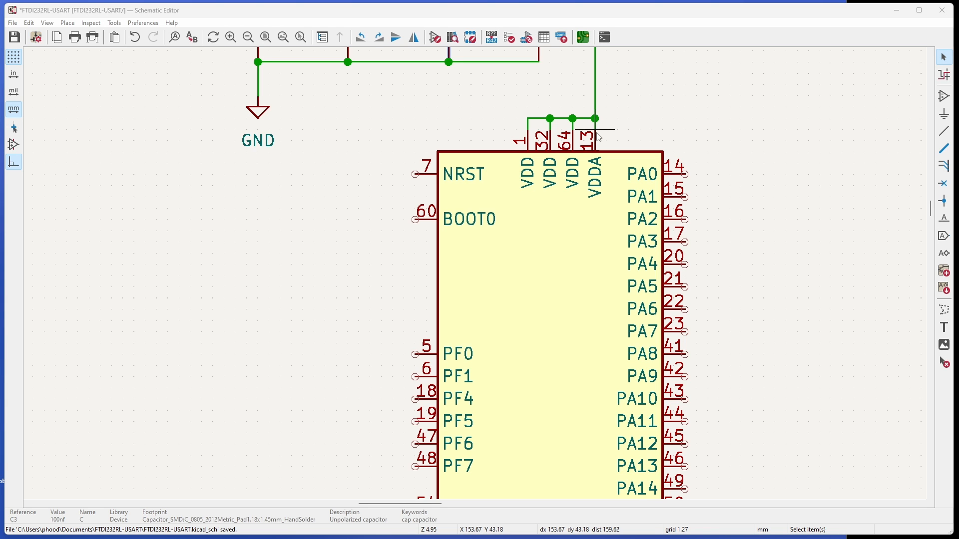
Switch to the STM32F030 datasheet PDF, examine the VDDA supply requirements in section 3.5.1, and return to the schematic.
key(alt+Tab)
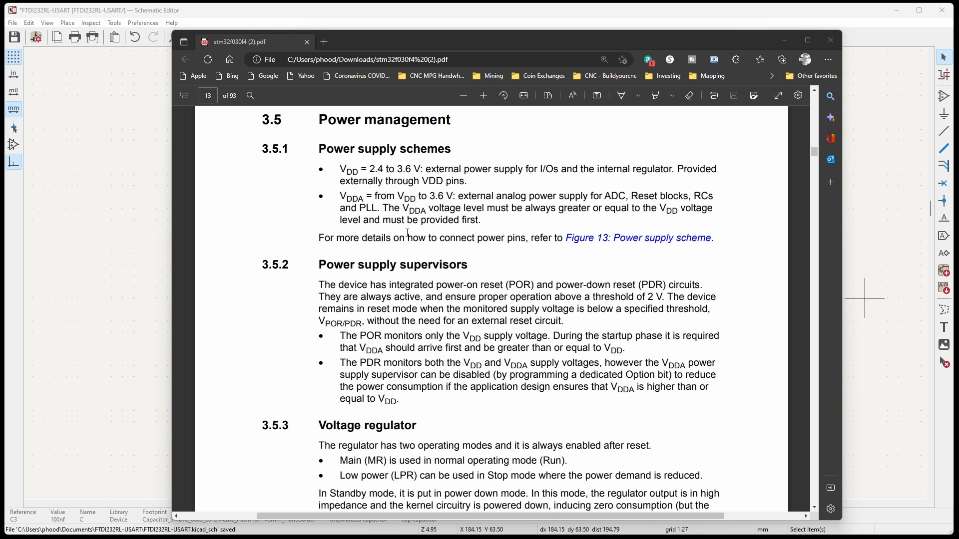
drag(362, 196, 343, 203)
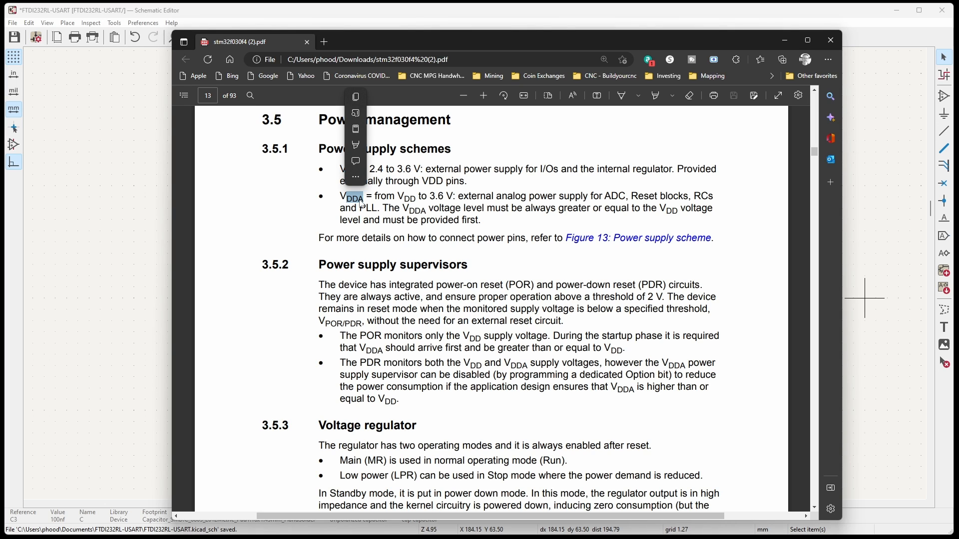
drag(350, 209, 377, 212)
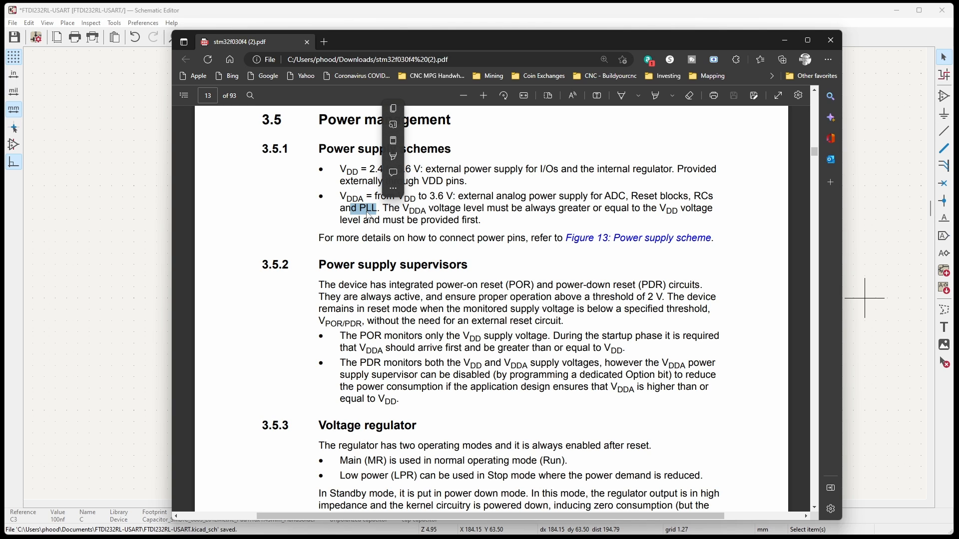
click(367, 212)
click(785, 41)
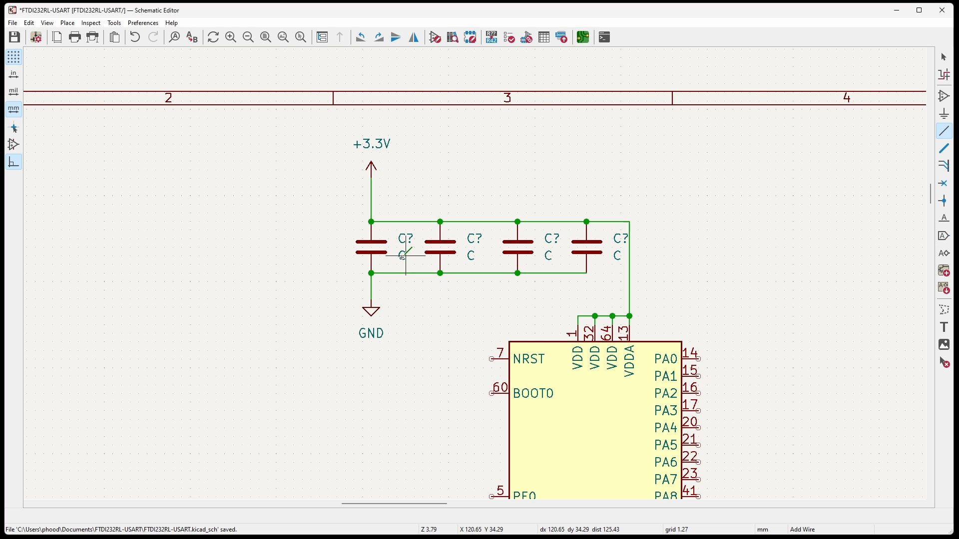
Set the value of all four decoupling capacitors to 100nf.
key(Escape)
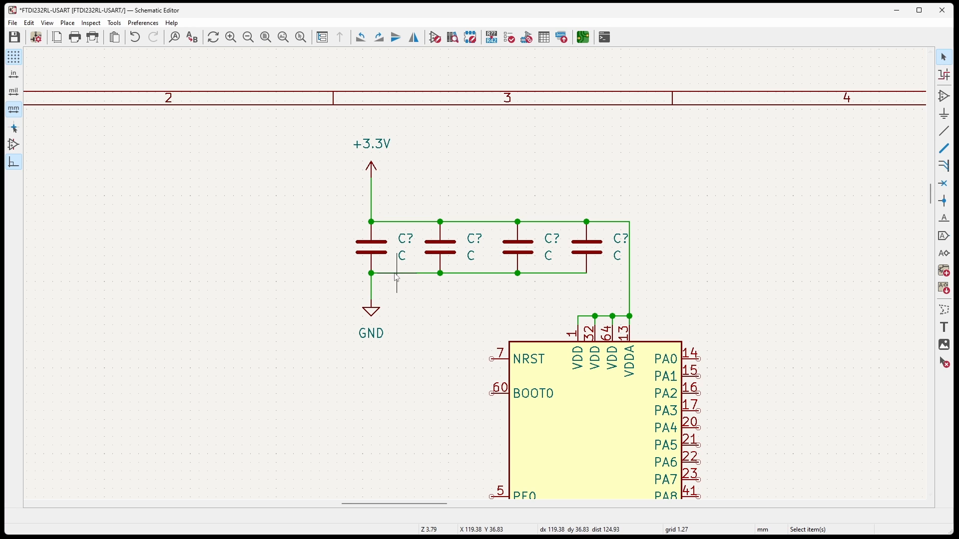
double_click(404, 257)
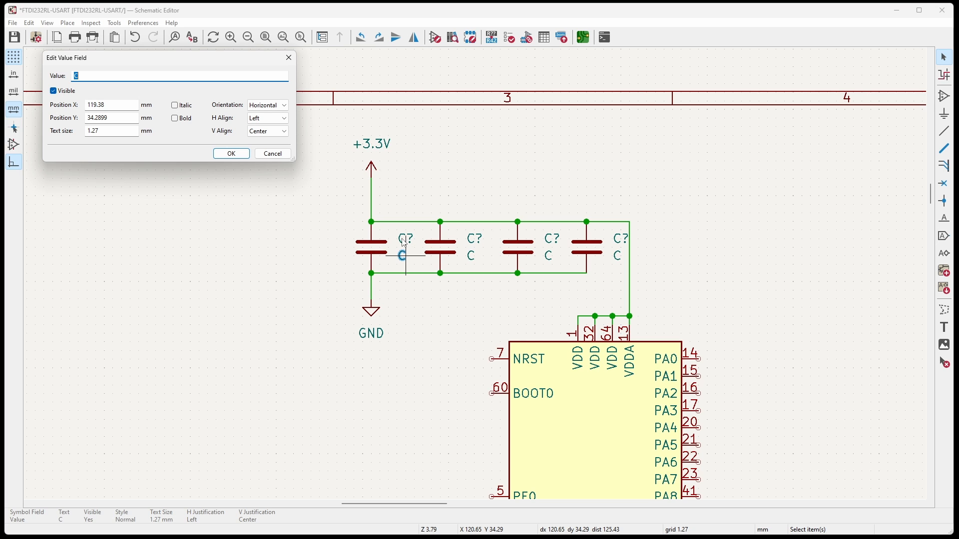
drag(150, 58, 261, 309)
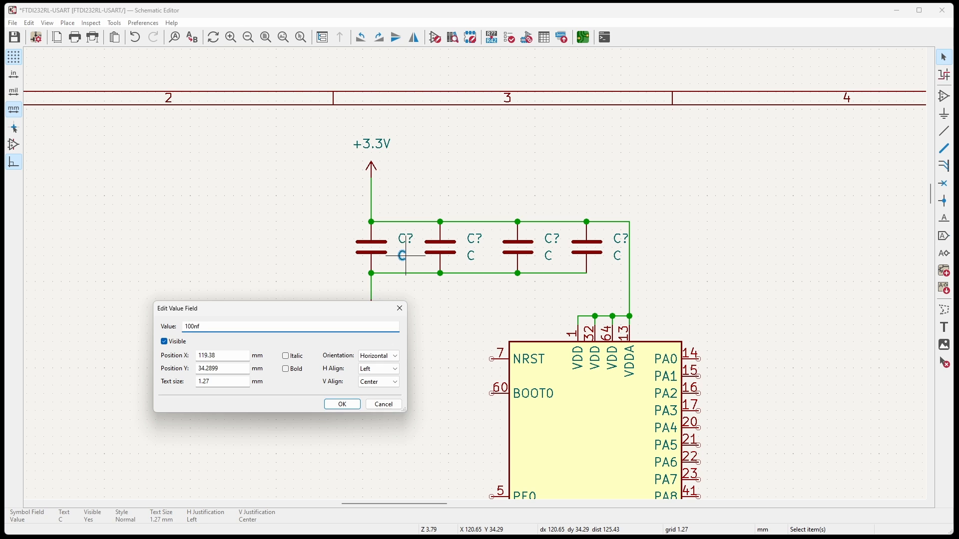
key(Return)
double_click(473, 256)
text(100nf)
key(Return)
double_click(549, 256)
text(100nf)
key(Return)
double_click(619, 256)
text(1)
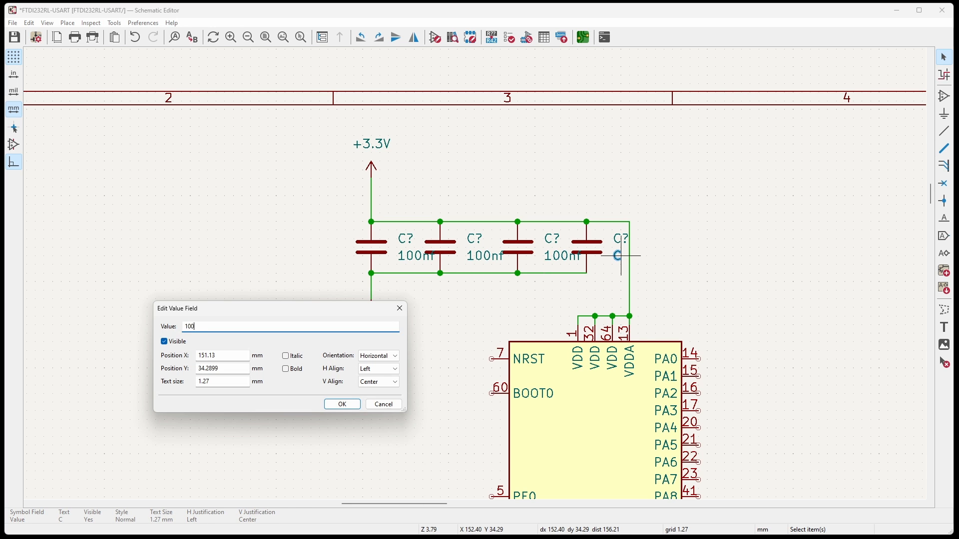
key(Return)
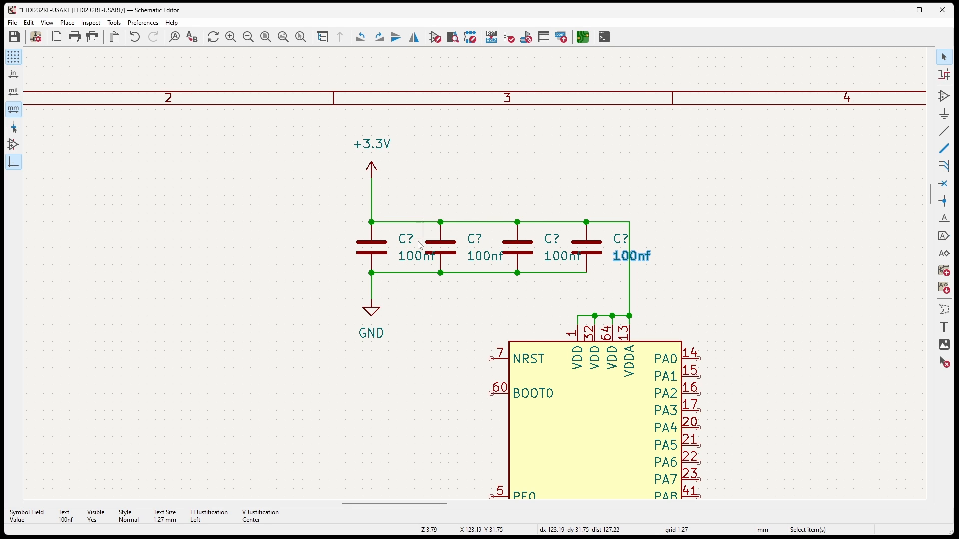
Number the four capacitors' references C1, C2, C3 and C4 in order along the row, starting at the +3.3V symbol.
double_click(407, 240)
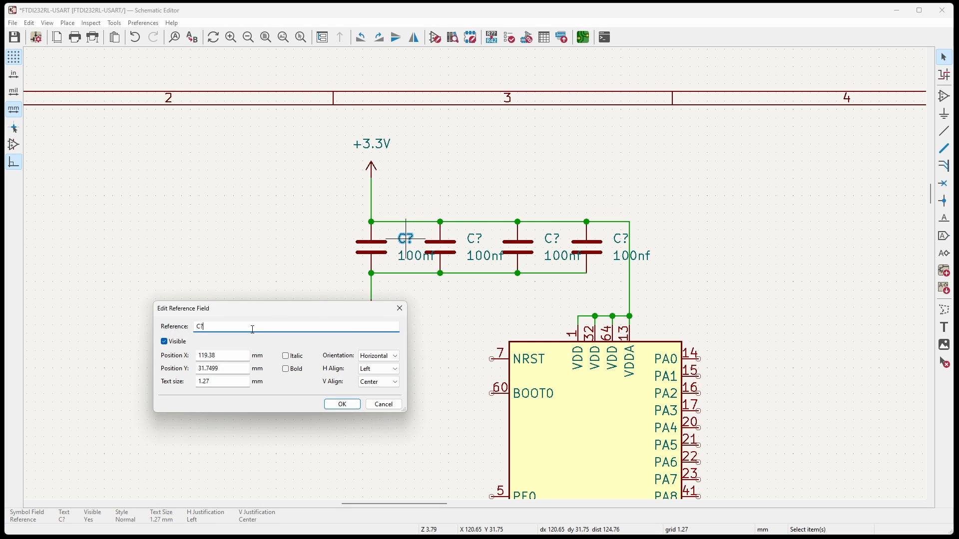
key(Return)
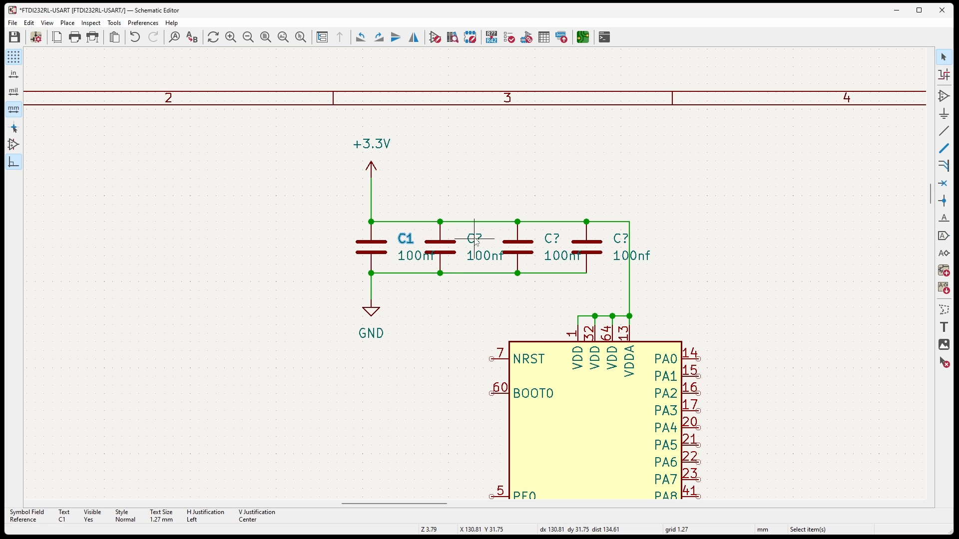
double_click(475, 240)
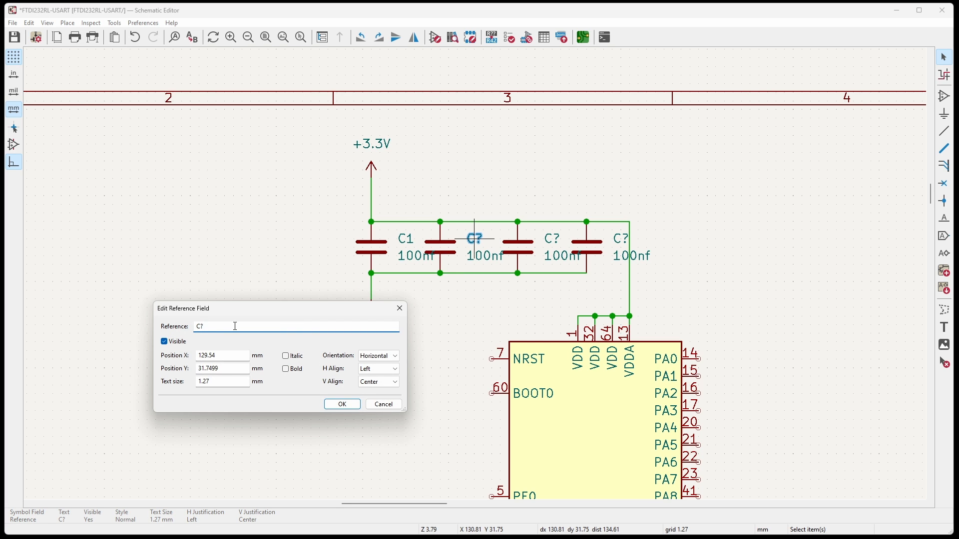
text(2)
key(Return)
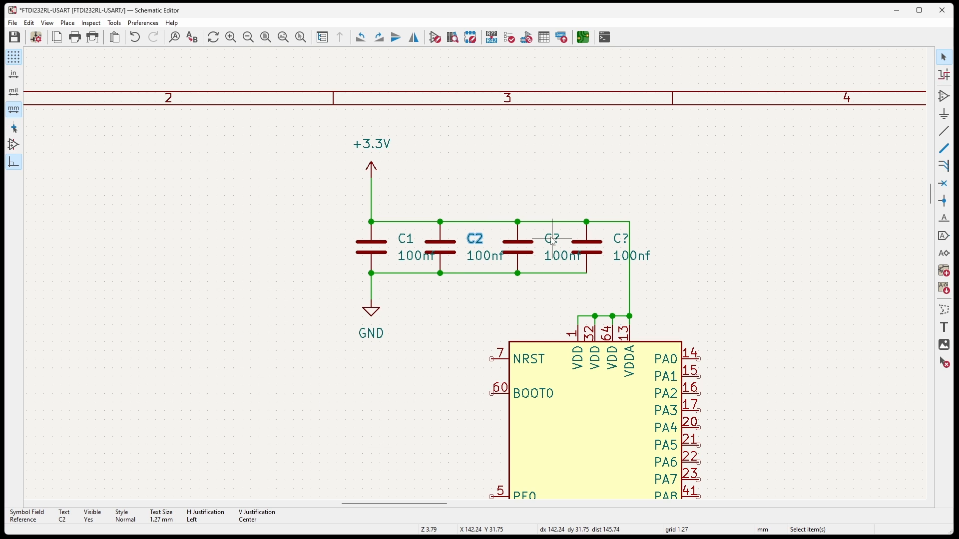
double_click(551, 240)
text(3)
key(Return)
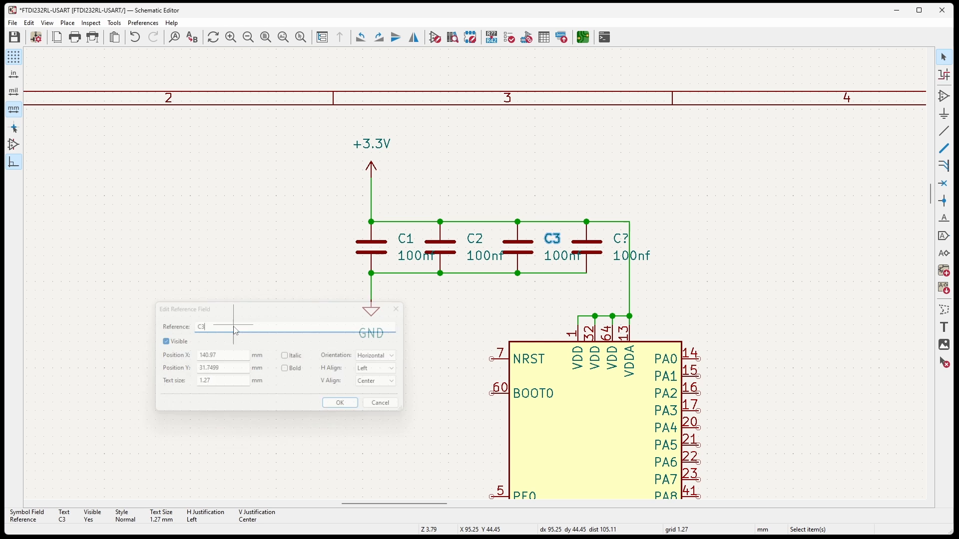
double_click(620, 239)
text(4)
key(Return)
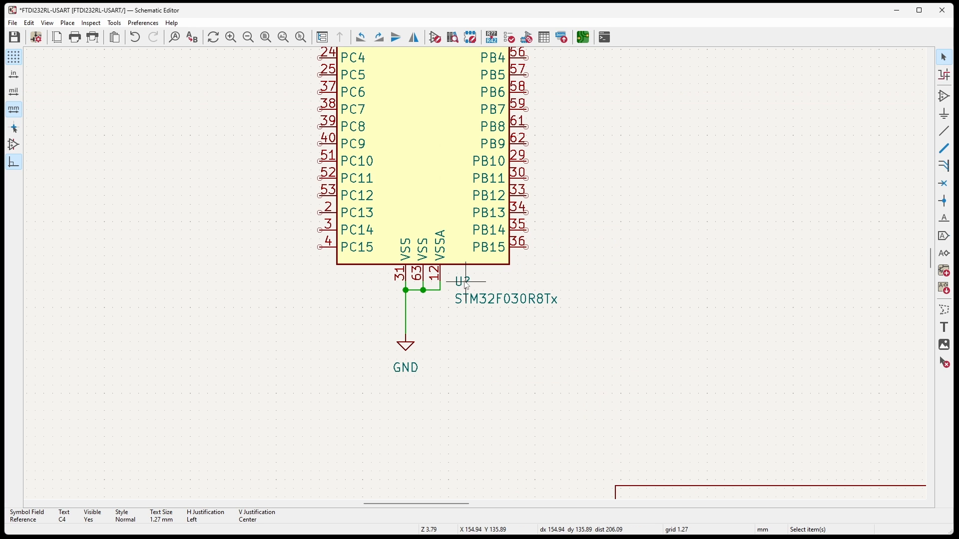
Set the STM32F030R8Tx microcontroller's reference to U1.
double_click(464, 283)
text(1)
key(Return)
Open the footprint assignment window for the schematic's symbols and move it aside to uncover the capacitors.
scroll(498, 486, down, 3)
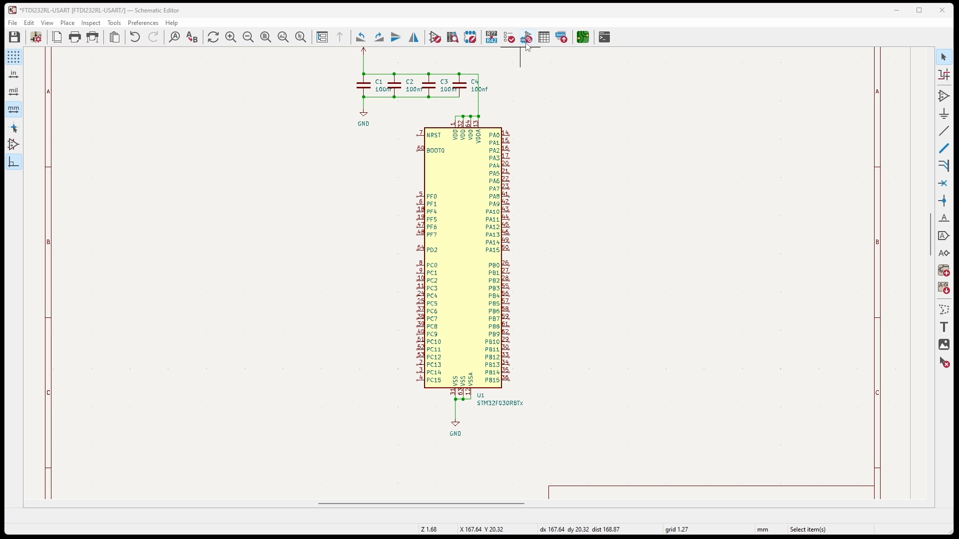
click(527, 38)
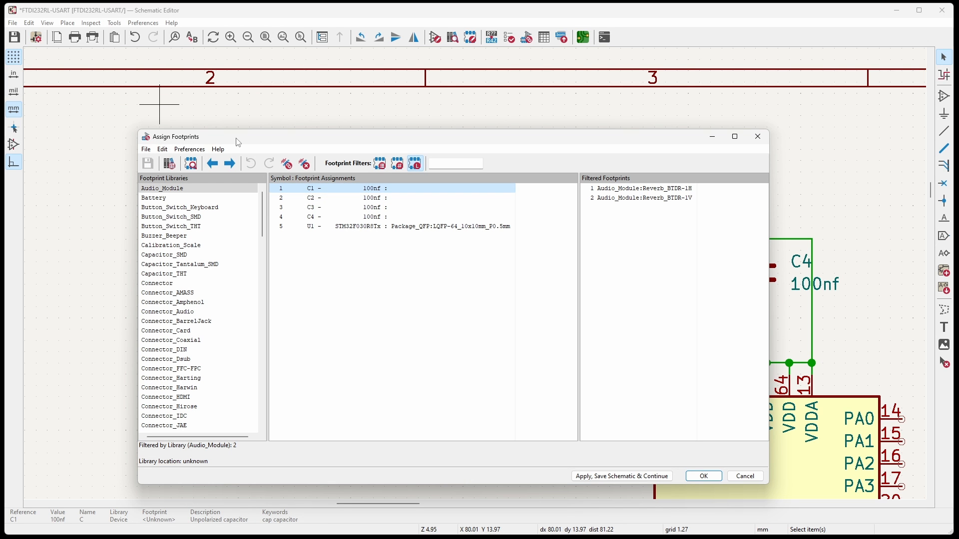
drag(336, 140, 24, 136)
Select C2, C4, U1 and C1 in turn in the footprint assignments to locate each symbol on the schematic.
click(60, 196)
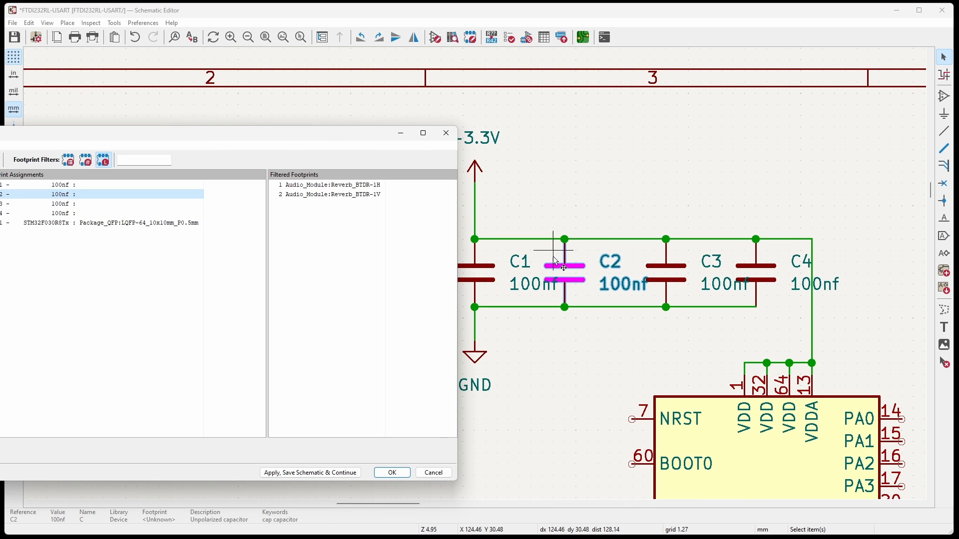
click(52, 213)
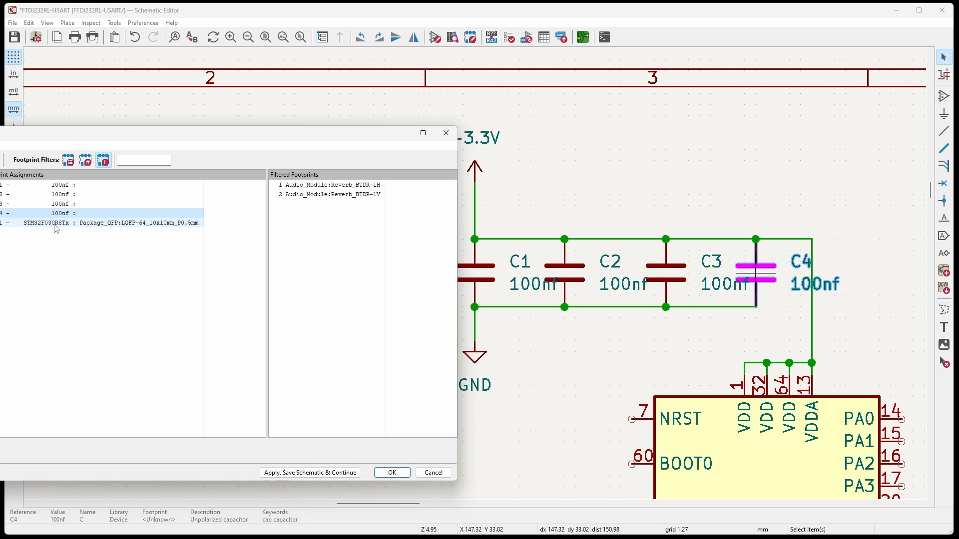
click(56, 225)
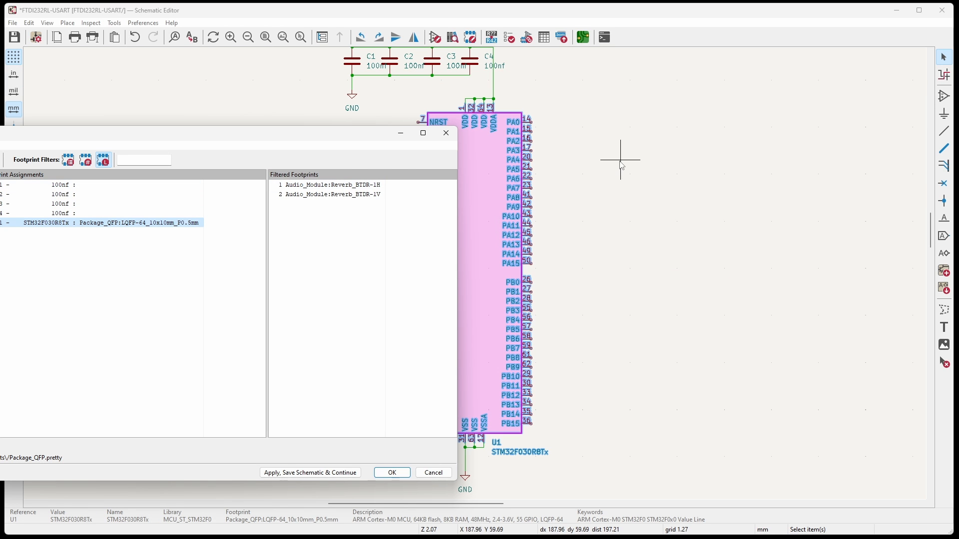
click(37, 186)
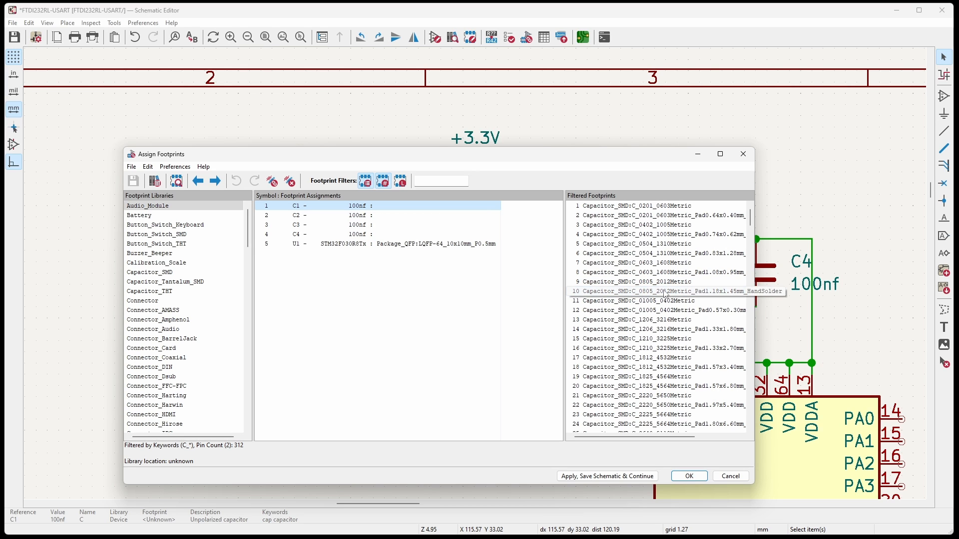
Assign the footprint Capacitor_SMD:C_0805_2012Metric_Pad1.18x1.45mm_HandSolder to C1, C2, C3 and C4, and accept the footprint assignments.
drag(565, 294, 512, 293)
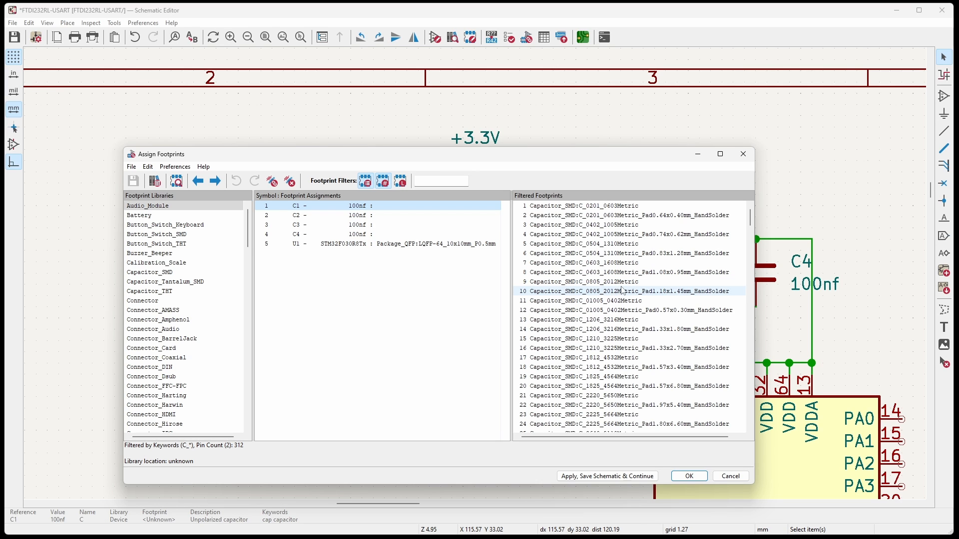
click(601, 293)
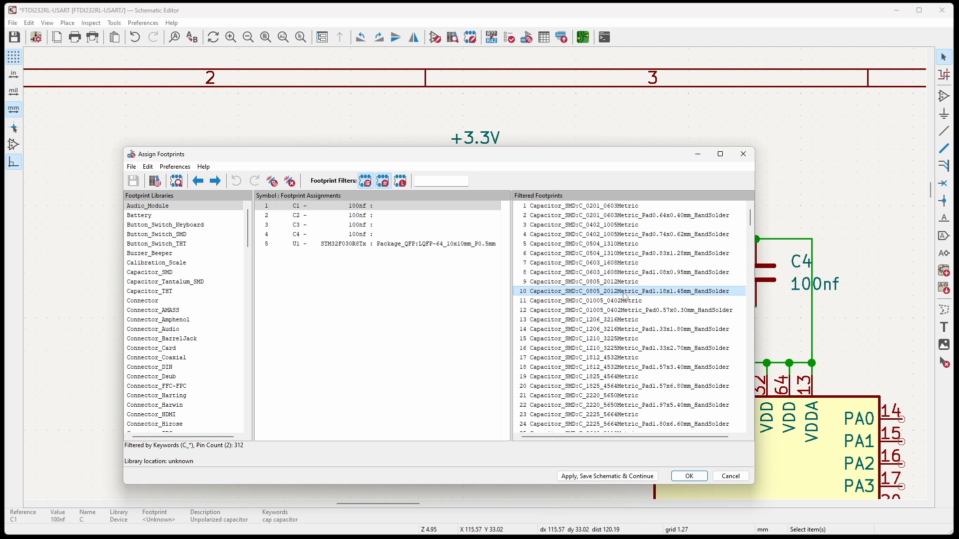
double_click(712, 294)
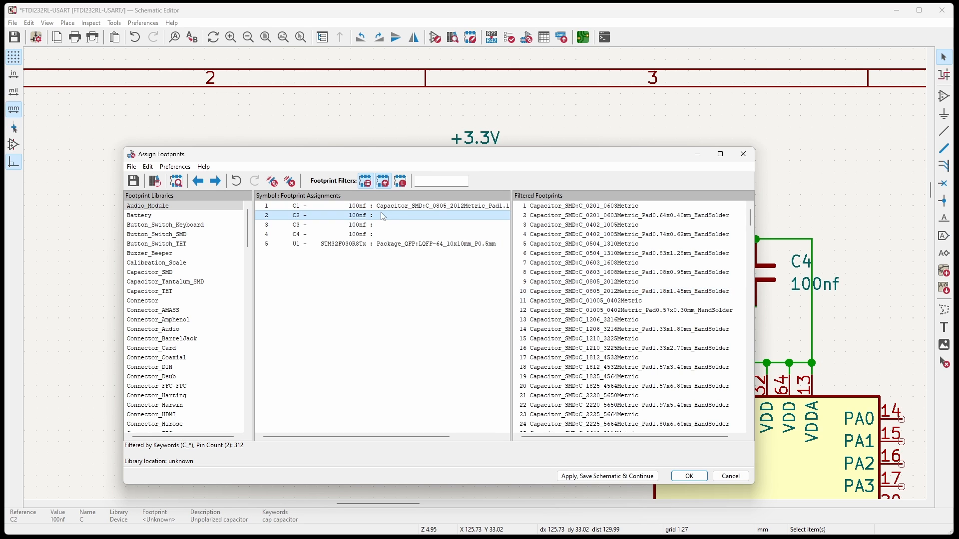
double_click(664, 294)
double_click(664, 294)
double_click(664, 294)
click(423, 249)
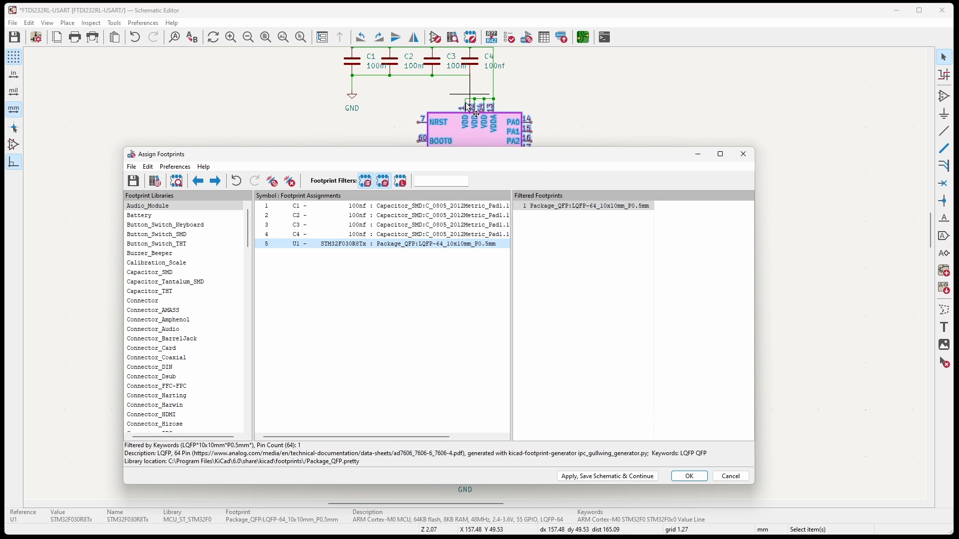
click(689, 478)
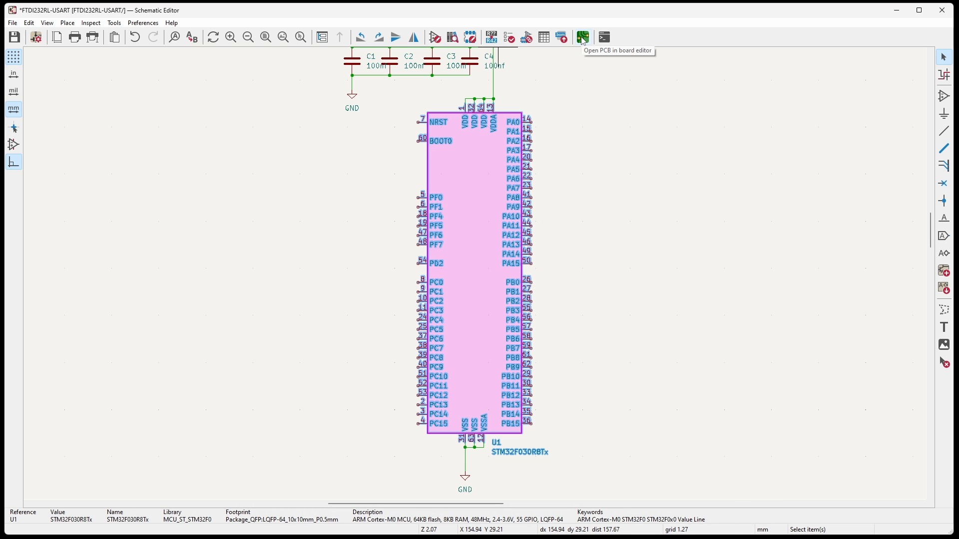
Switch to the PCB Editor, update the board from the schematic and place the imported footprints near the middle of the sheet.
click(583, 39)
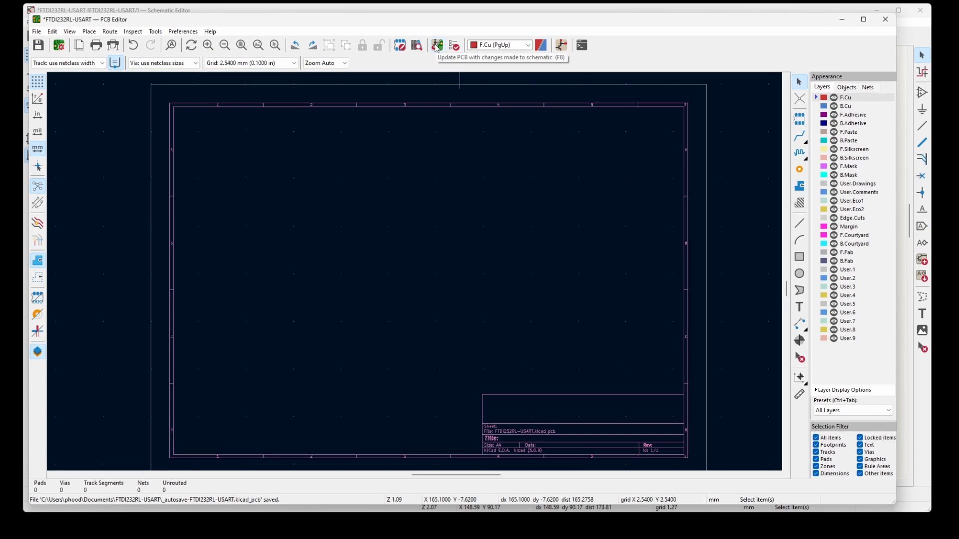
click(430, 145)
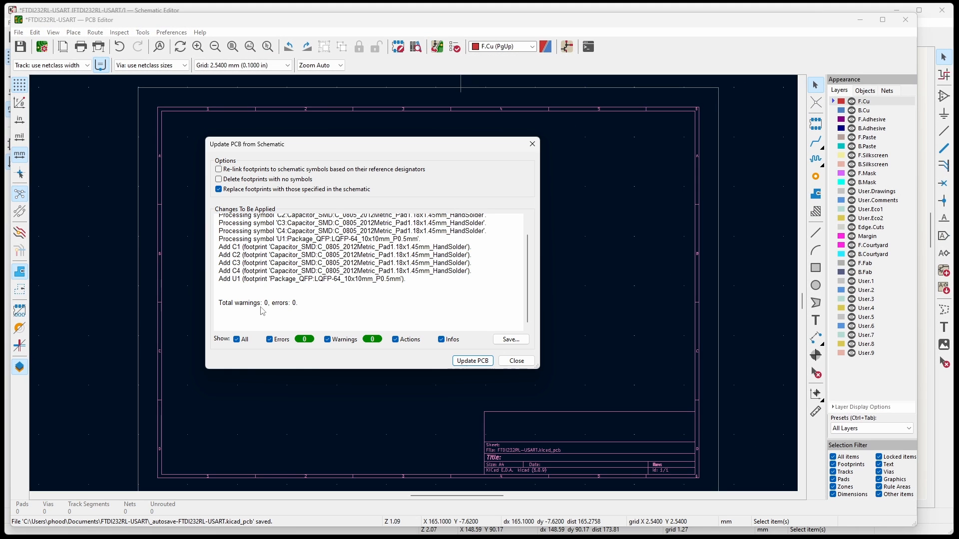
scroll(264, 226, up, 1)
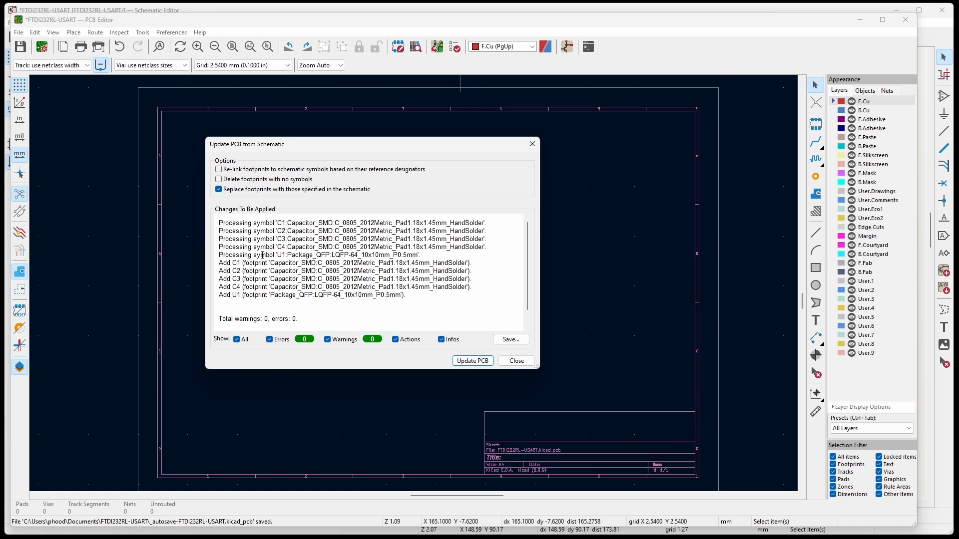
drag(231, 319, 302, 322)
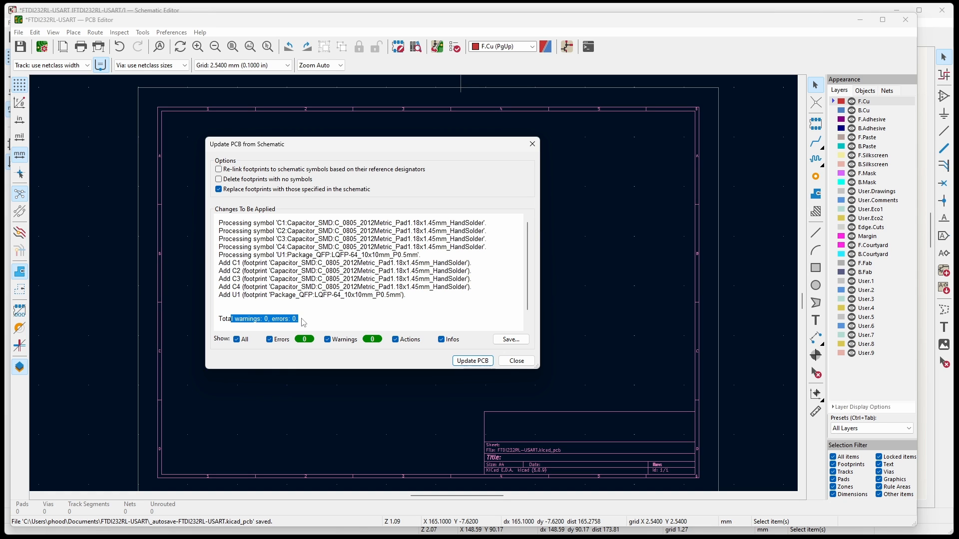
click(478, 365)
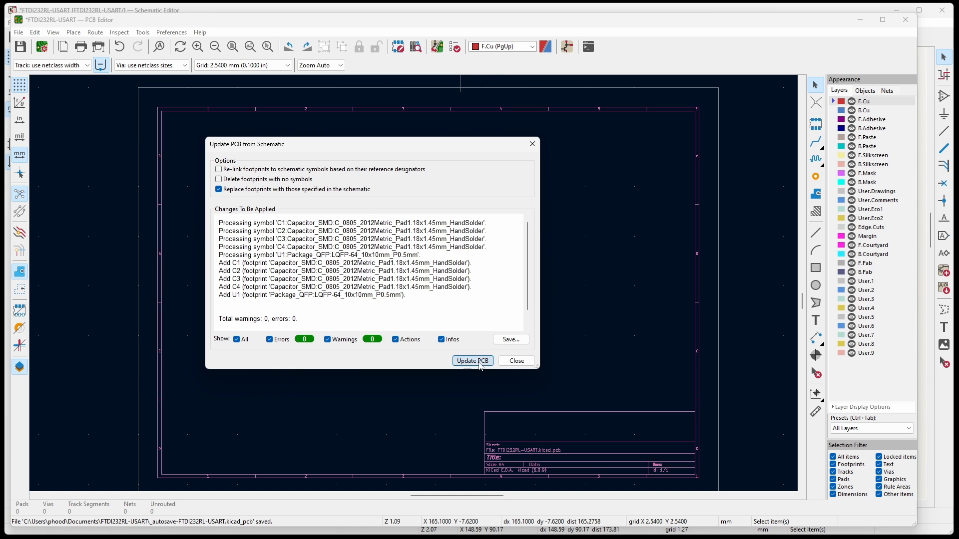
click(516, 360)
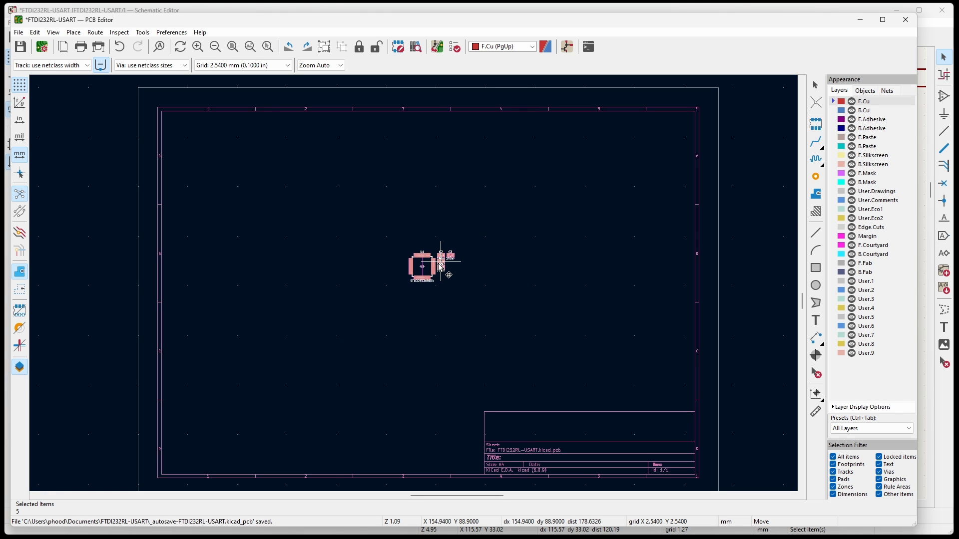
click(429, 264)
Move capacitor C4 below U1's bottom pin row near its right end, rotated to 180 degrees.
scroll(429, 264, up, 6)
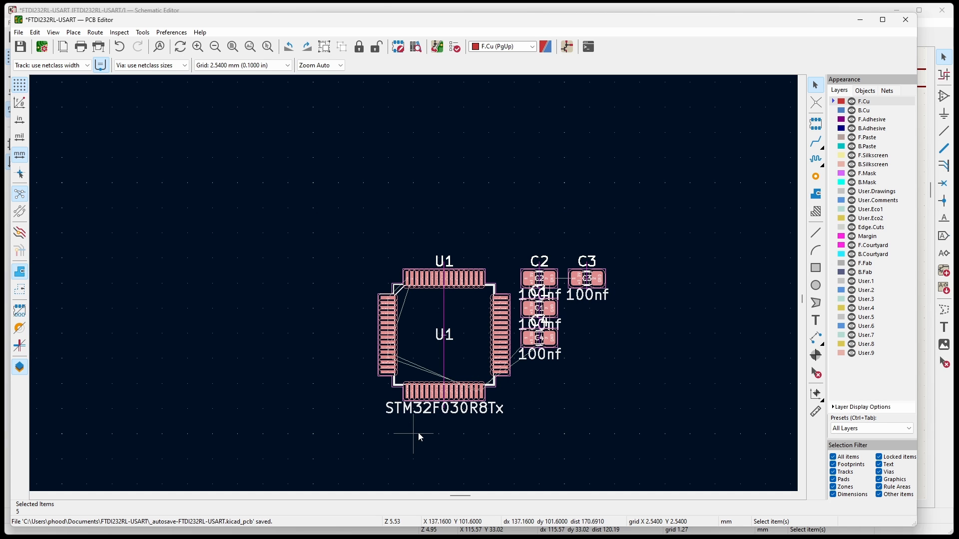
scroll(418, 433, up, 2)
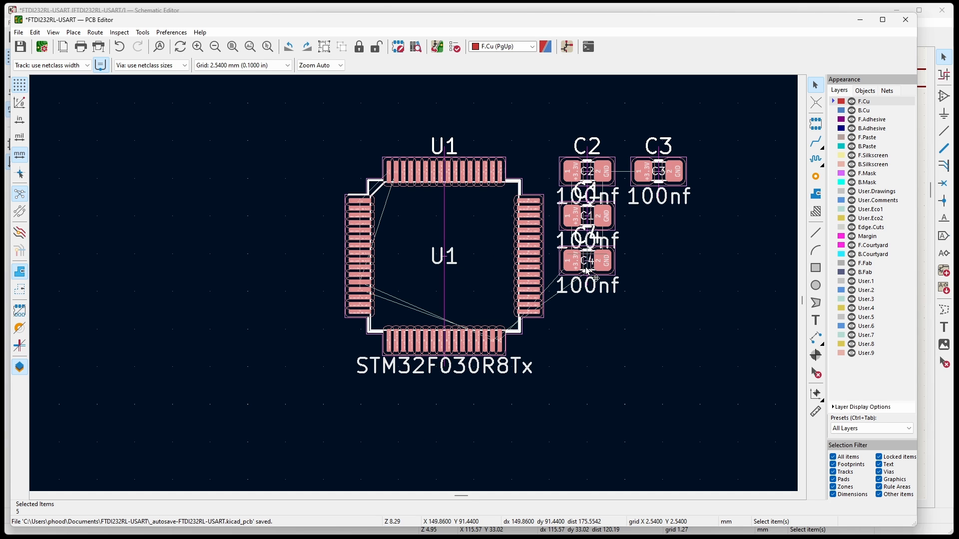
drag(589, 267, 595, 343)
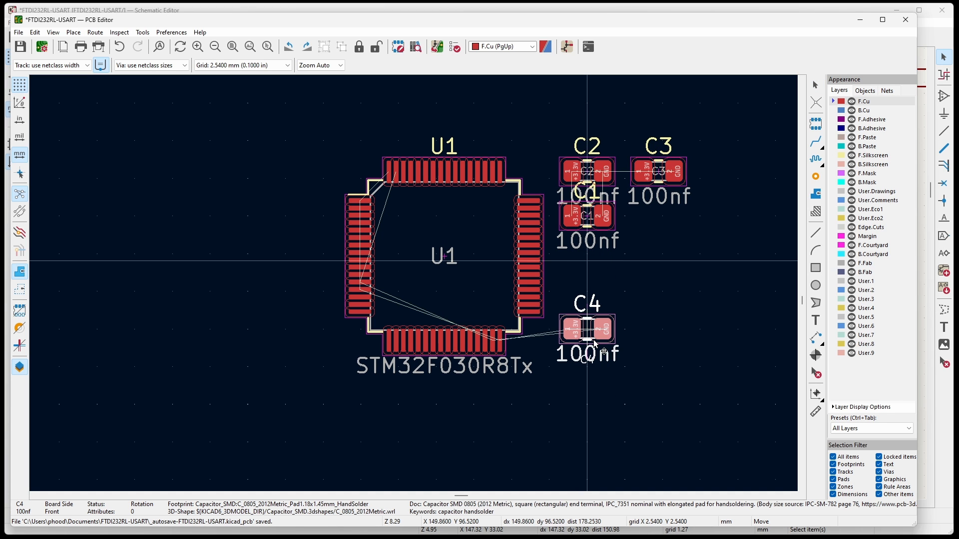
right_click(483, 422)
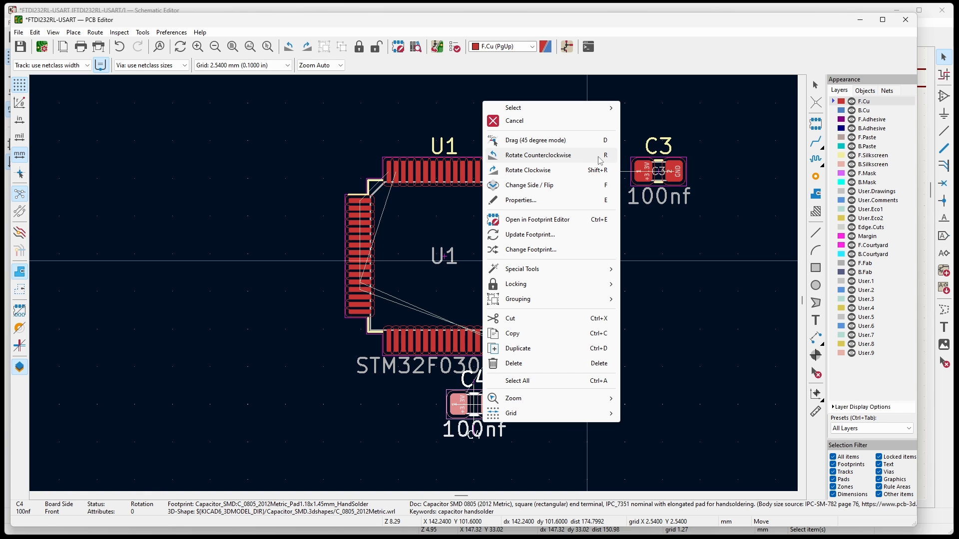
click(535, 155)
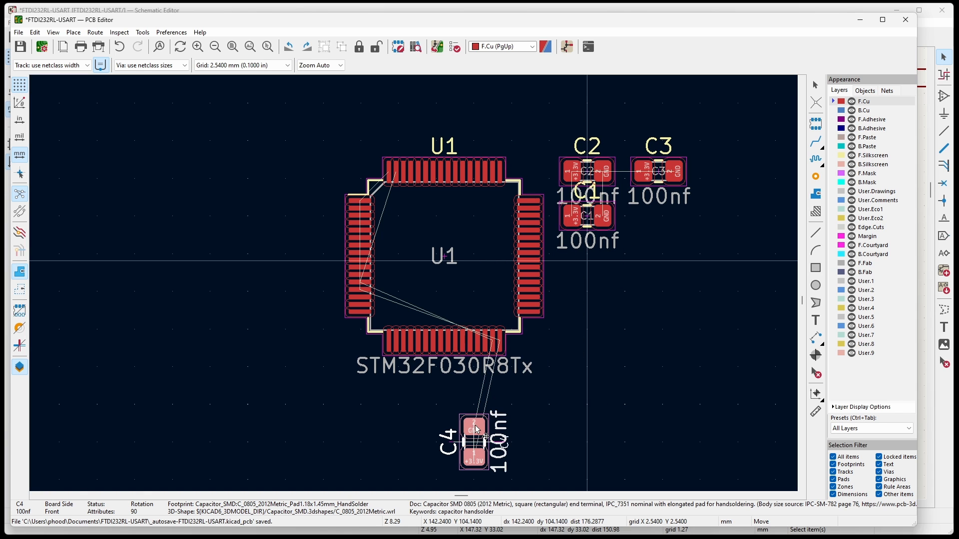
key(r)
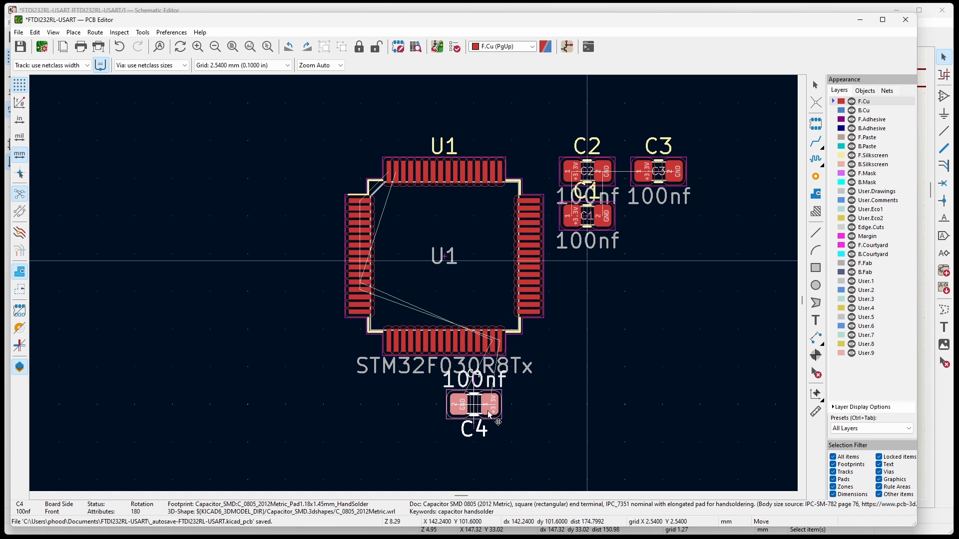
click(502, 409)
Move capacitor C1 to the left of U1's left pin row, rotated to 90 degrees with its +3.3V pad at the bottom.
key(m)
key(r)
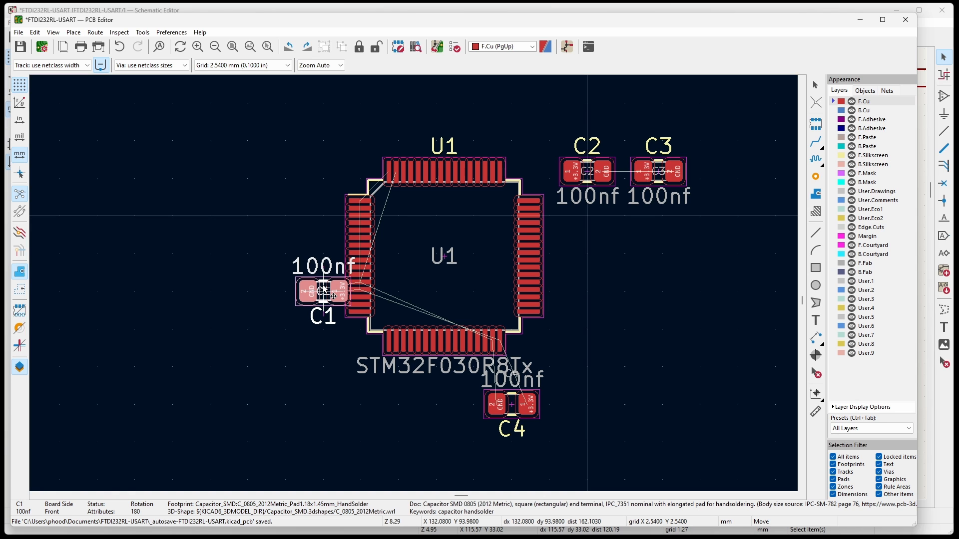
key(r)
key(r)
key(r)
click(301, 289)
Move capacitor C2 above the left end of U1's top pin row, keeping it horizontal.
key(m)
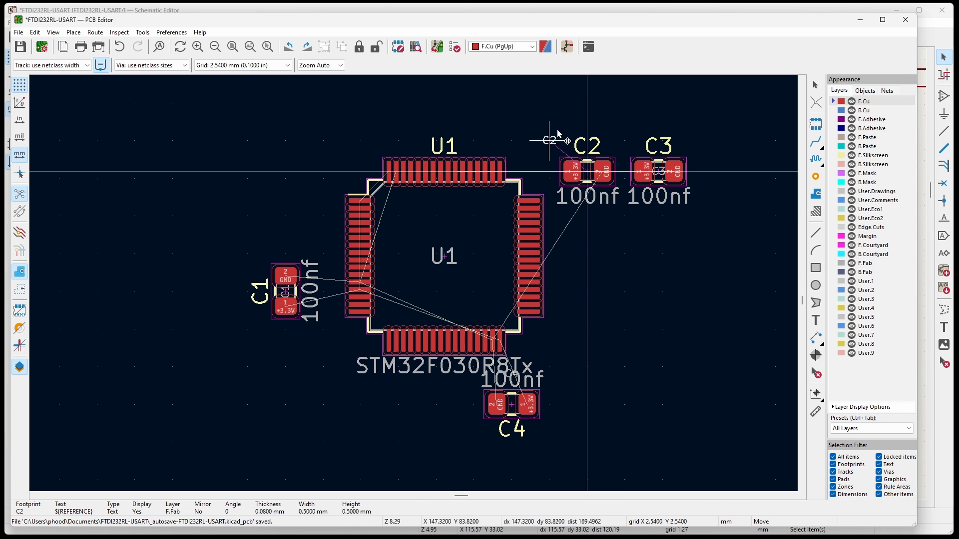
click(573, 158)
key(m)
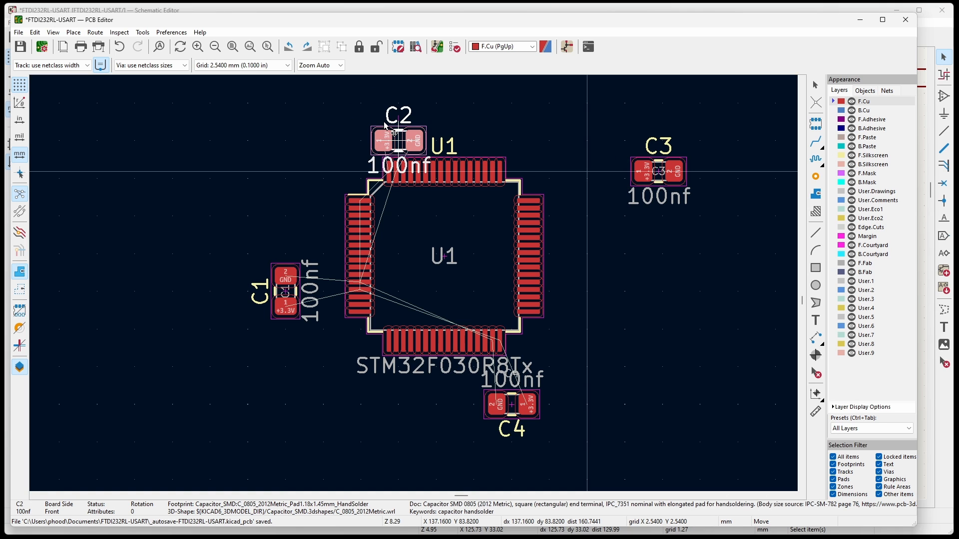
click(393, 131)
Place capacitor C3 beside U1's upper-left corner, rotated to 90 degrees, and switch back to the Schematic Editor.
key(m)
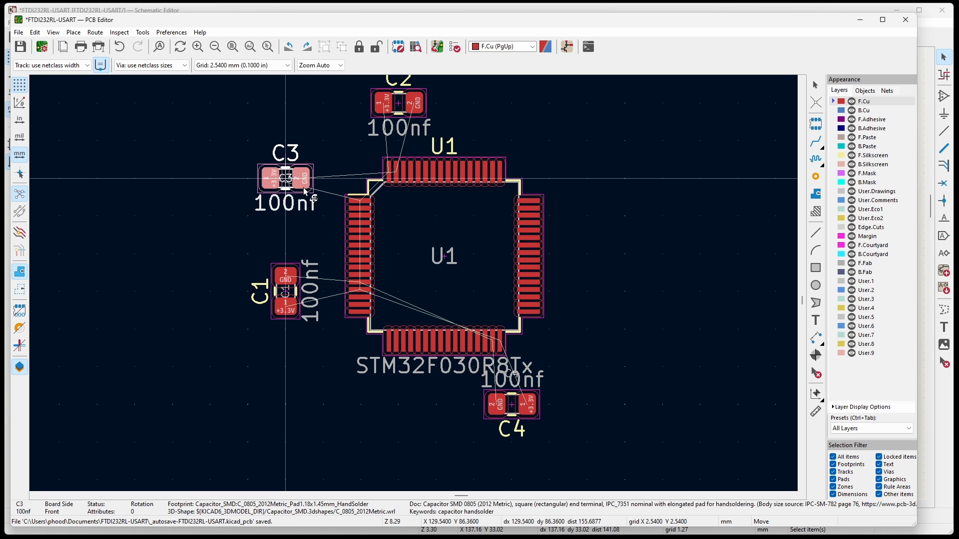
key(r)
click(325, 181)
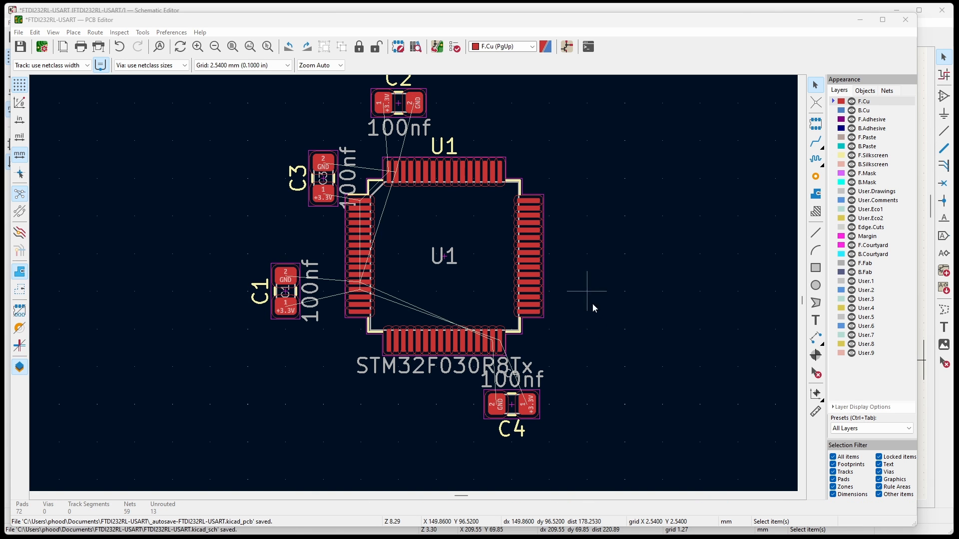
click(567, 48)
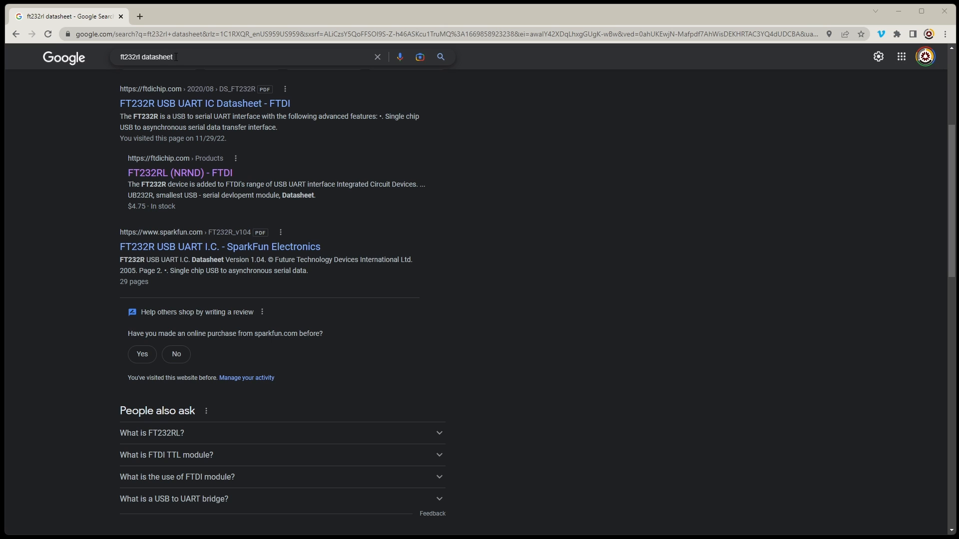
In the browser, open the FTDI "FT232R USB UART IC Datasheet" from the search results for "ft232rl datasheet".
drag(181, 57, 142, 57)
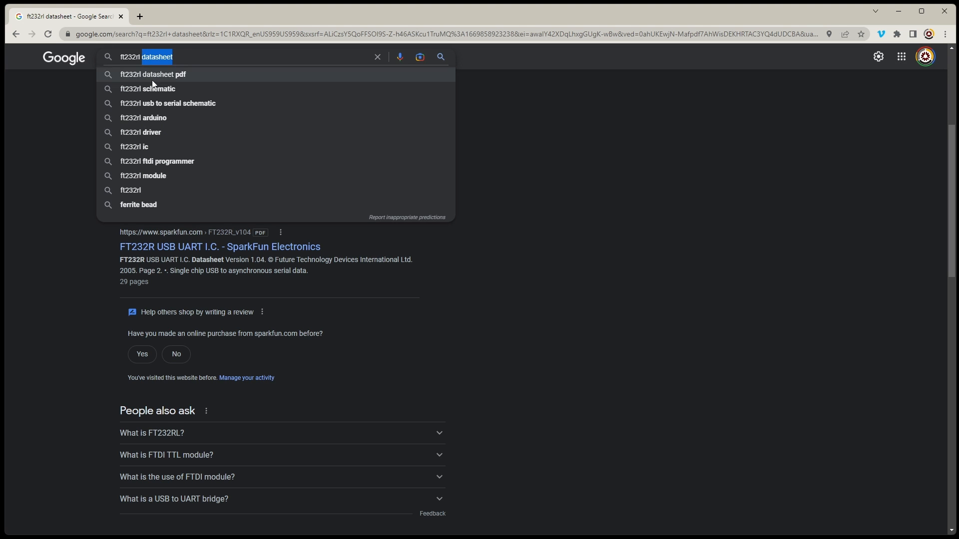
click(622, 131)
click(179, 103)
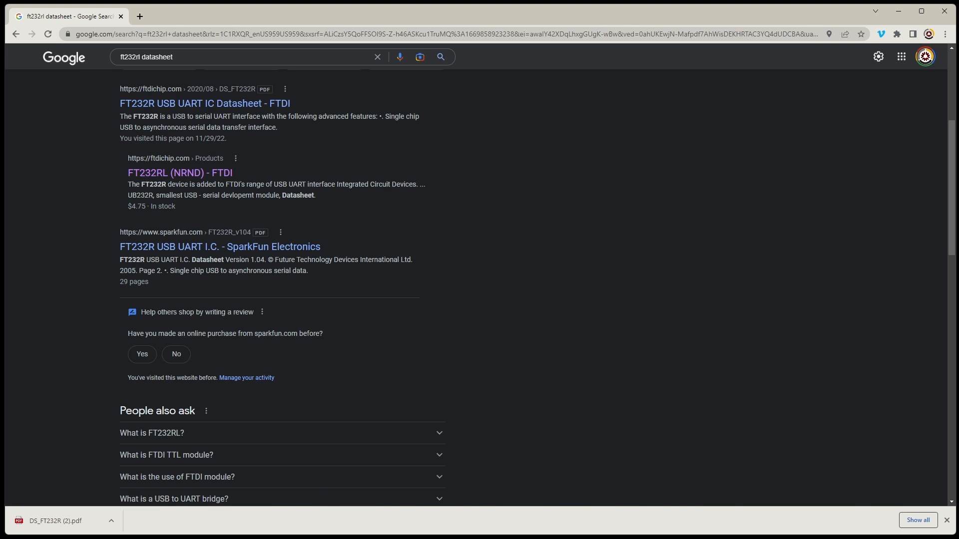
Browse the FT232R datasheet's table of contents and go to section 7.4, USB to MCU UART Interface, to examine its circuit diagram.
scroll(536, 332, down, 3)
scroll(536, 331, up, 3)
scroll(532, 309, down, 14)
scroll(527, 285, up, 11)
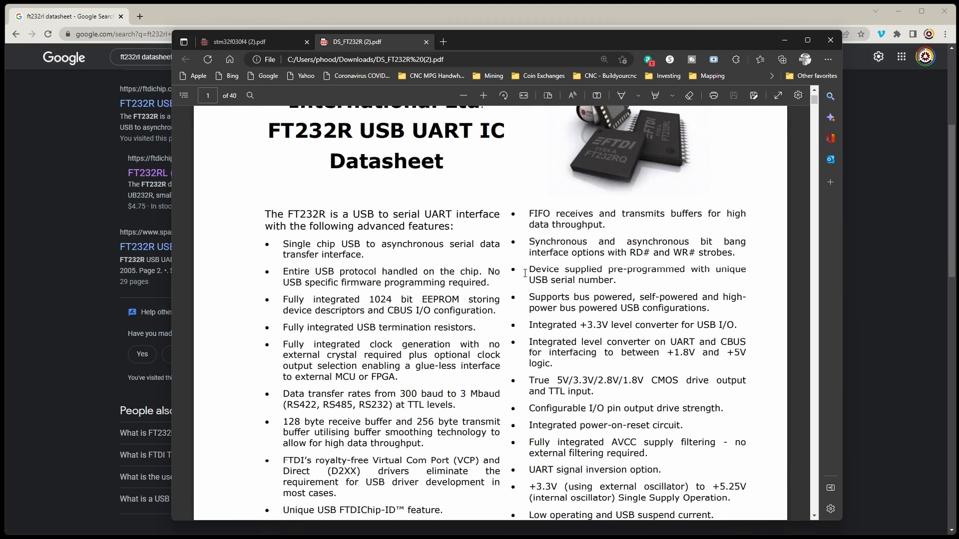
scroll(525, 274, down, 10)
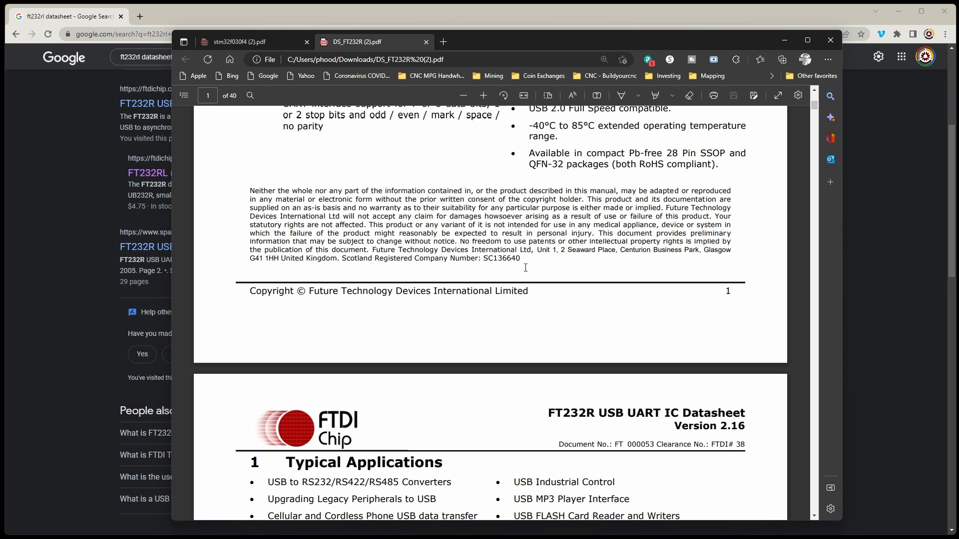
scroll(526, 268, down, 3)
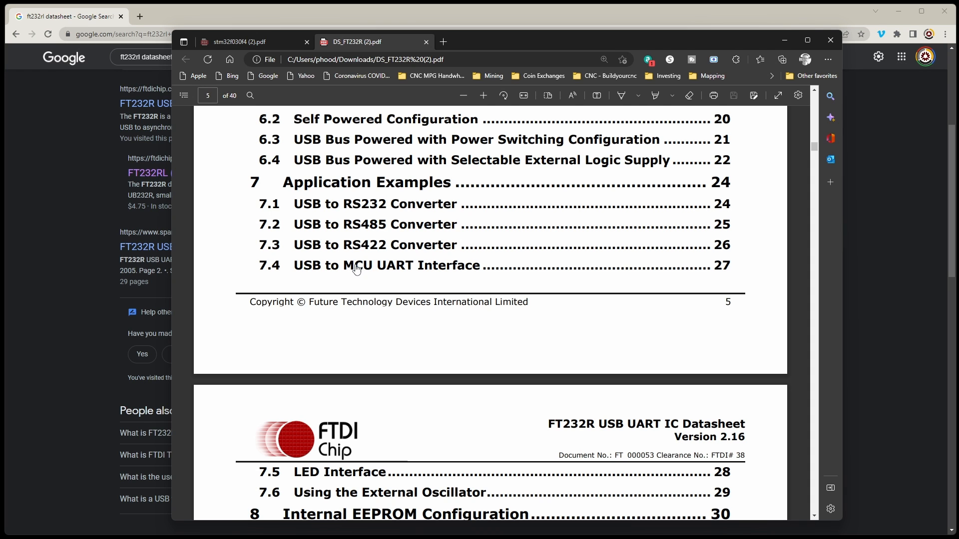
scroll(478, 263, down, 4)
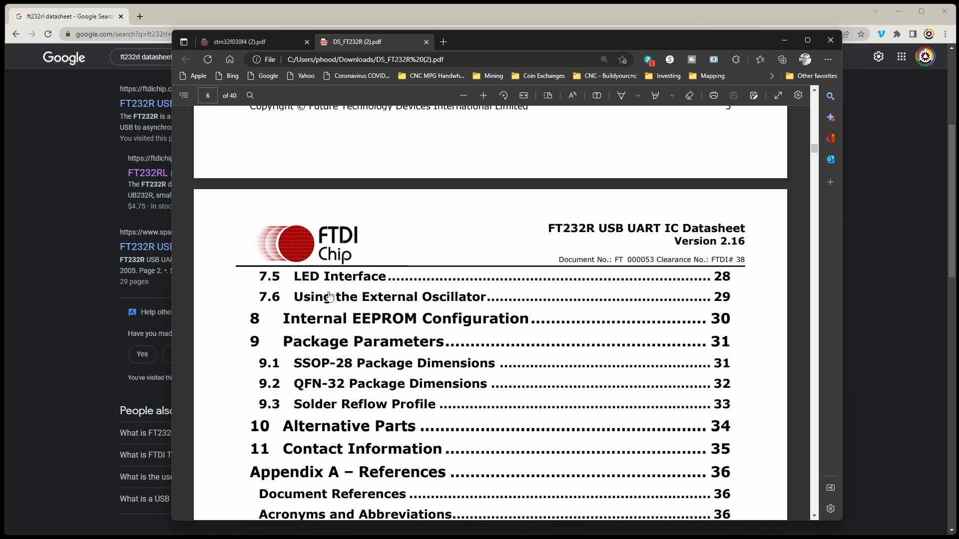
scroll(454, 295, up, 4)
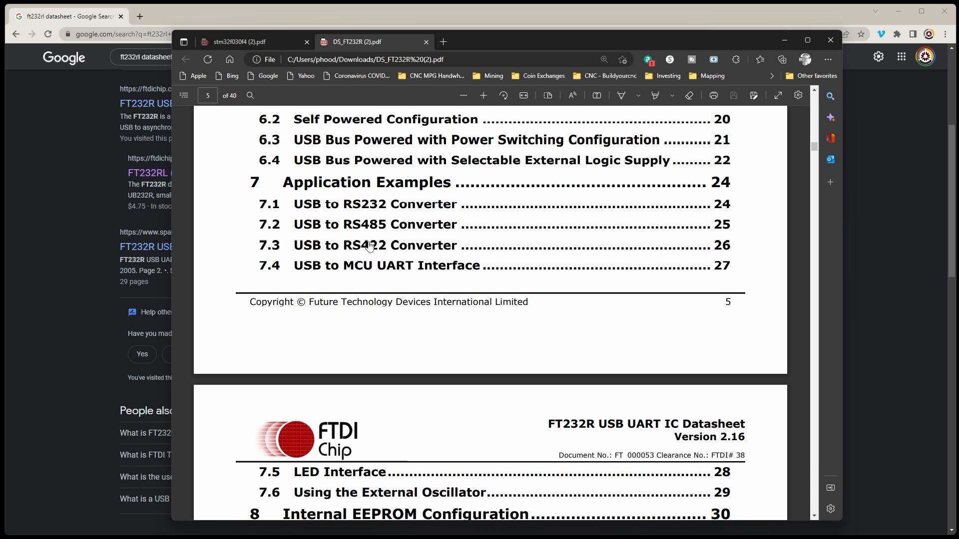
click(360, 269)
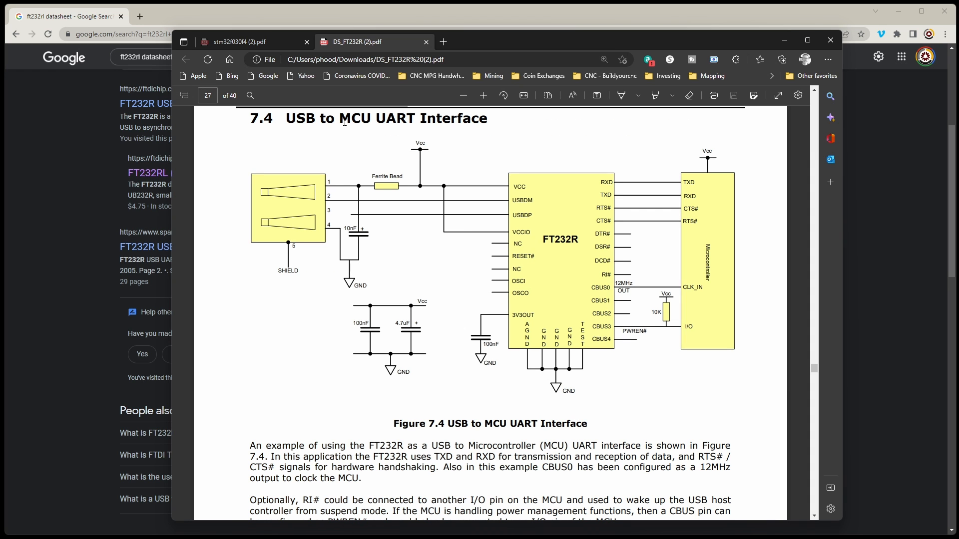
scroll(490, 285, up, 2)
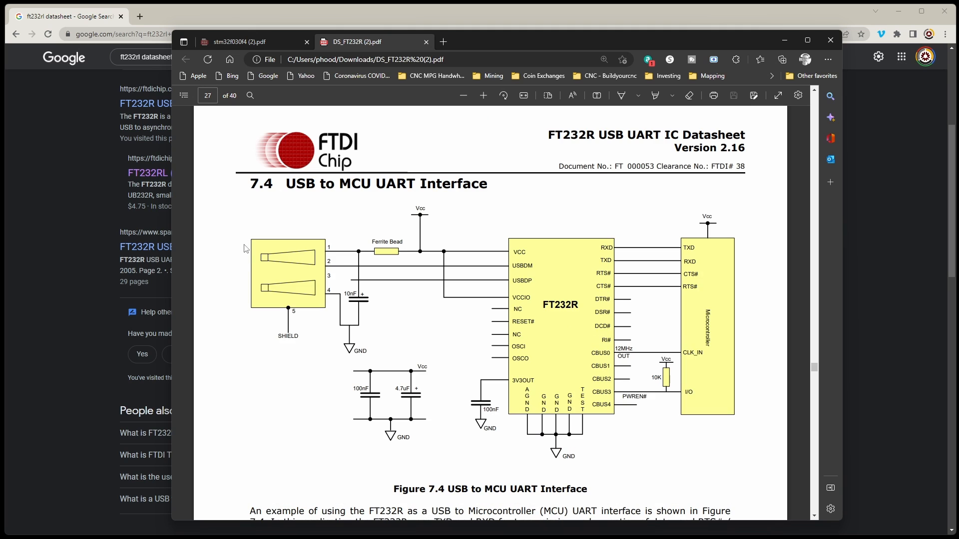
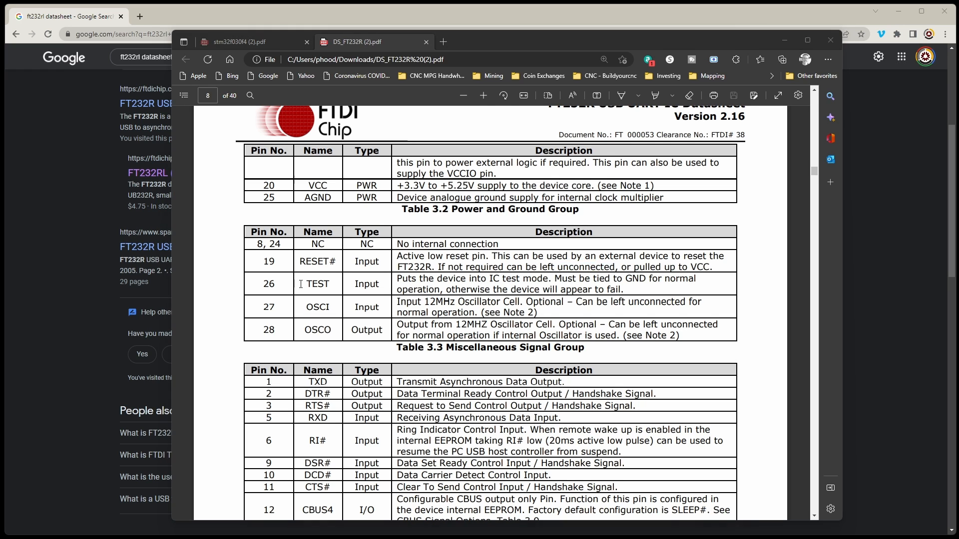
Examine the description of pin 26, TEST, in the datasheet's Miscellaneous Signal Group table.
double_click(334, 286)
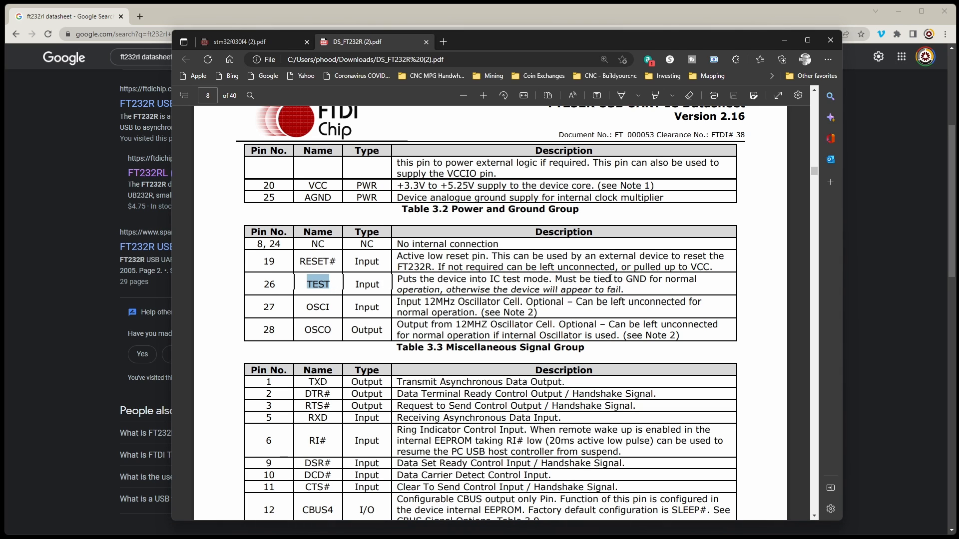
drag(595, 281, 446, 295)
click(507, 292)
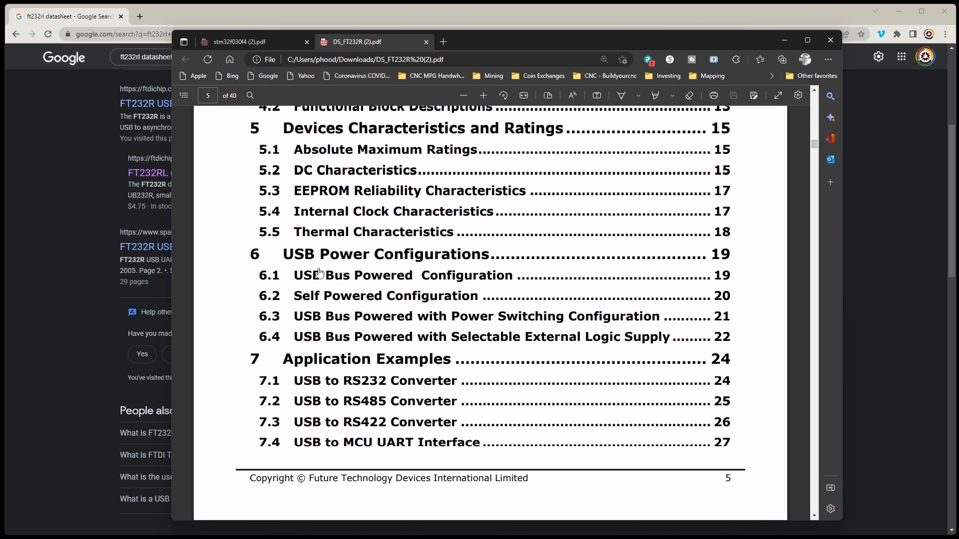
Compare the USB power configuration circuits in datasheet sections 6.1 to 6.4, finishing on 6.1, USB Bus Powered Configuration.
click(352, 278)
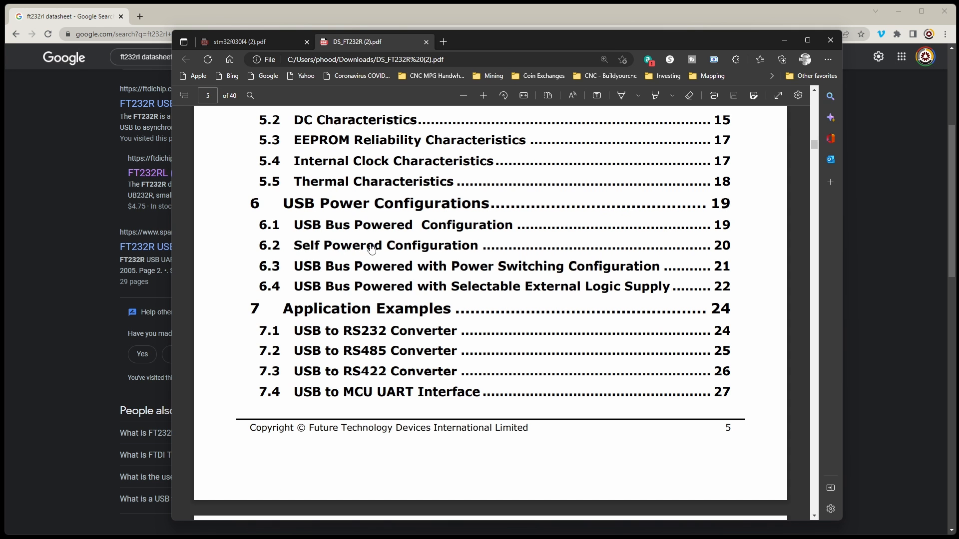
click(372, 248)
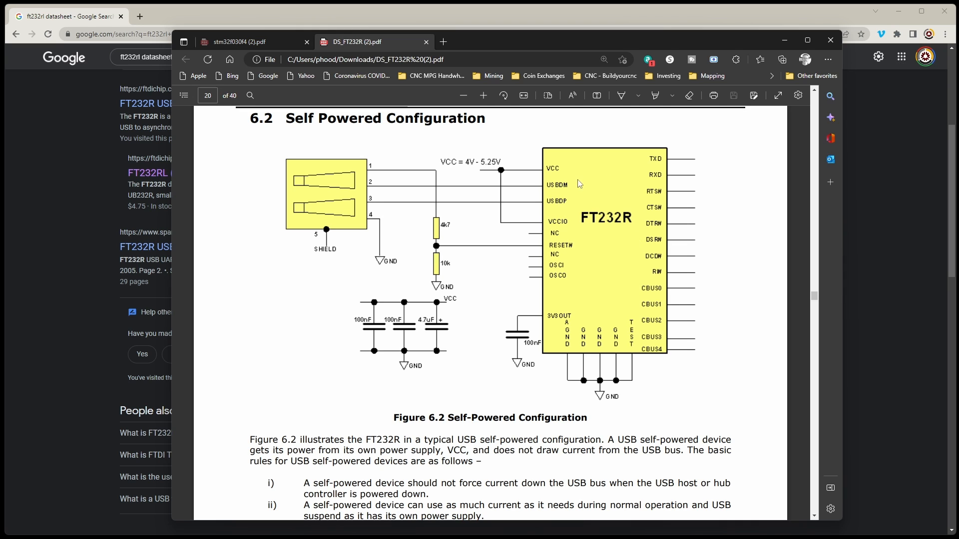
key(alt+Left)
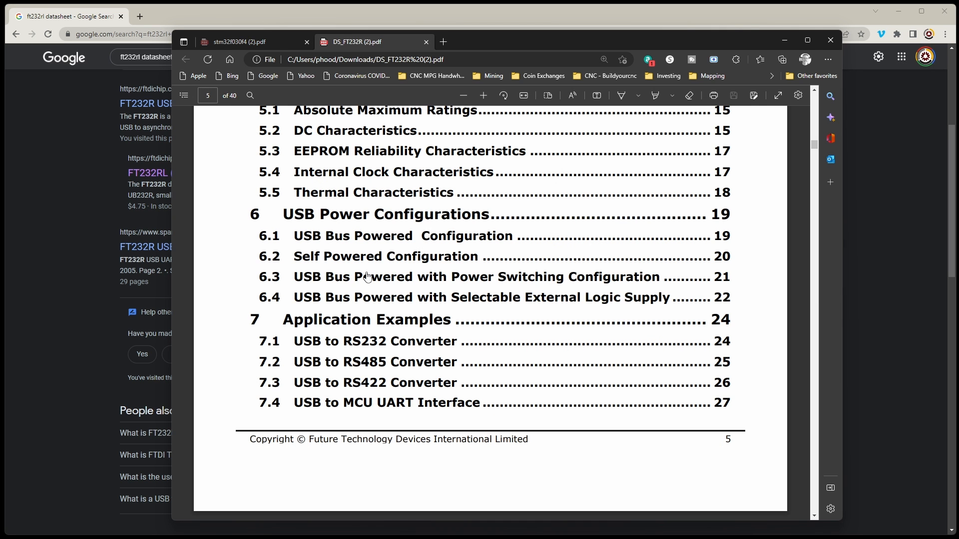
click(562, 279)
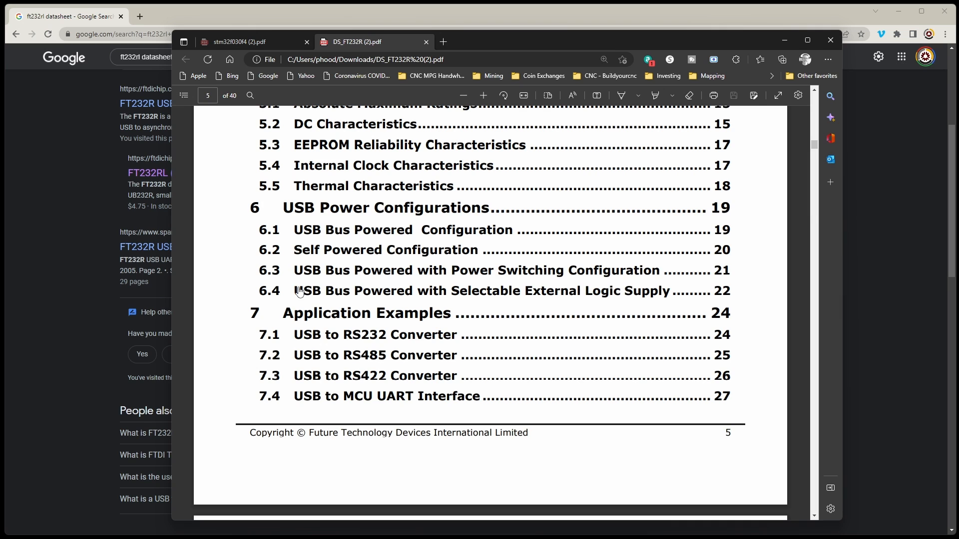
click(520, 293)
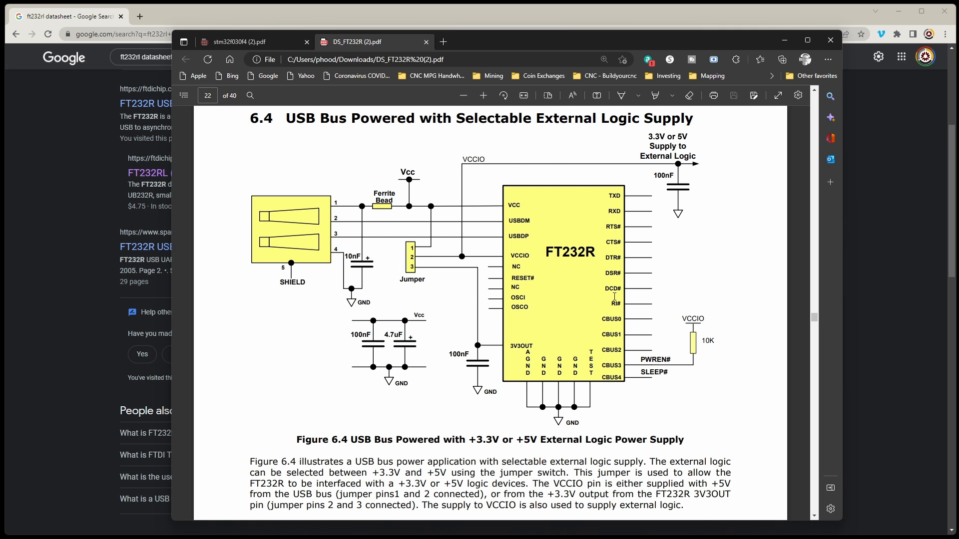
key(alt+Left)
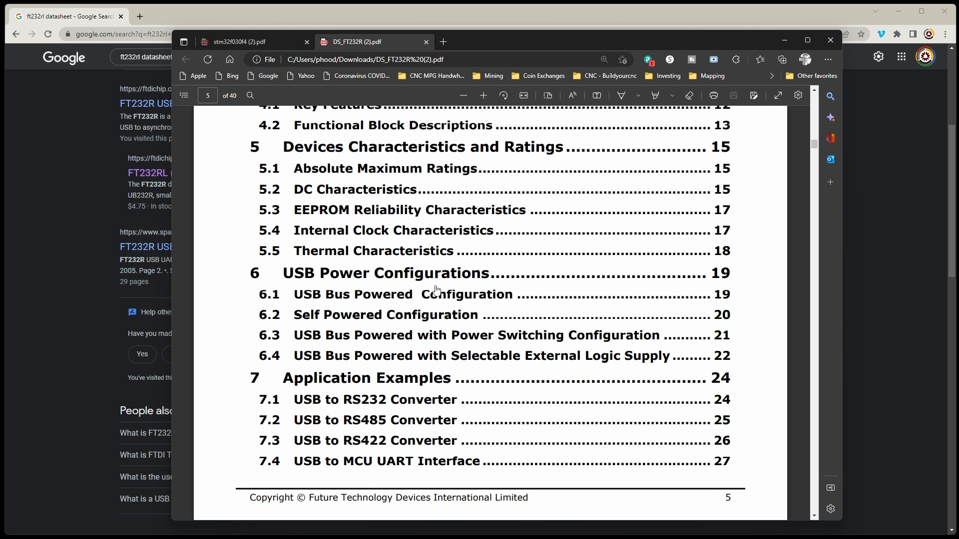
click(385, 296)
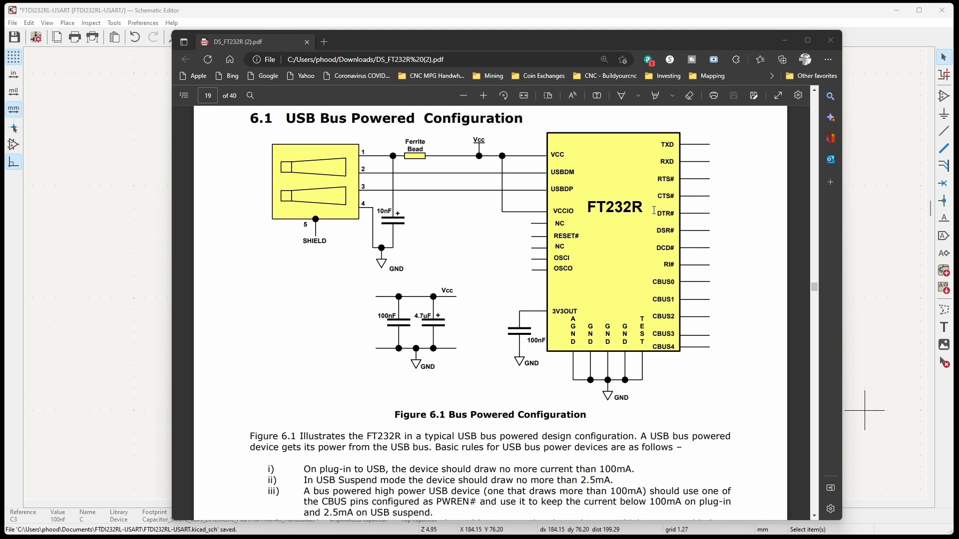
Return to the Schematic Editor and place an FT232RL symbol from the Interface_USB library to the right of U1.
click(850, 14)
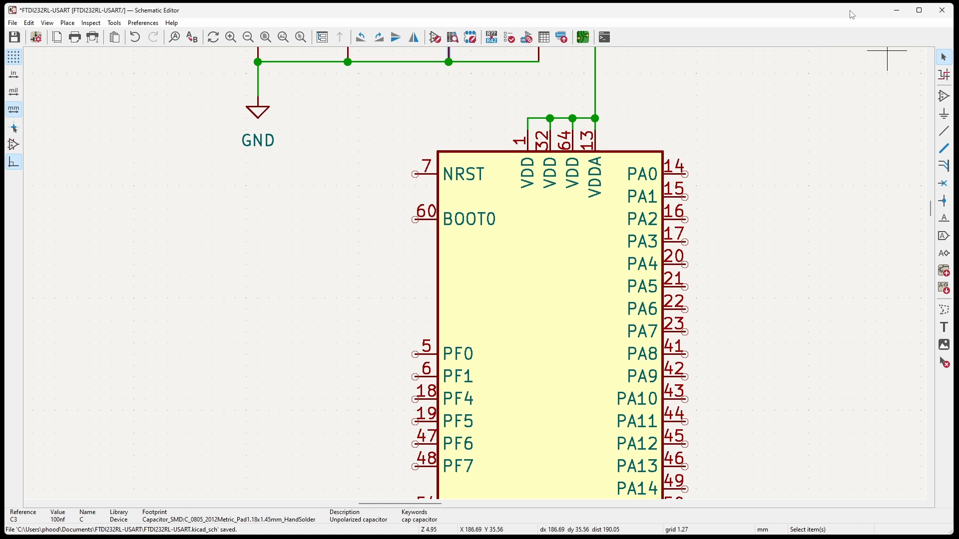
scroll(437, 106, down, 2)
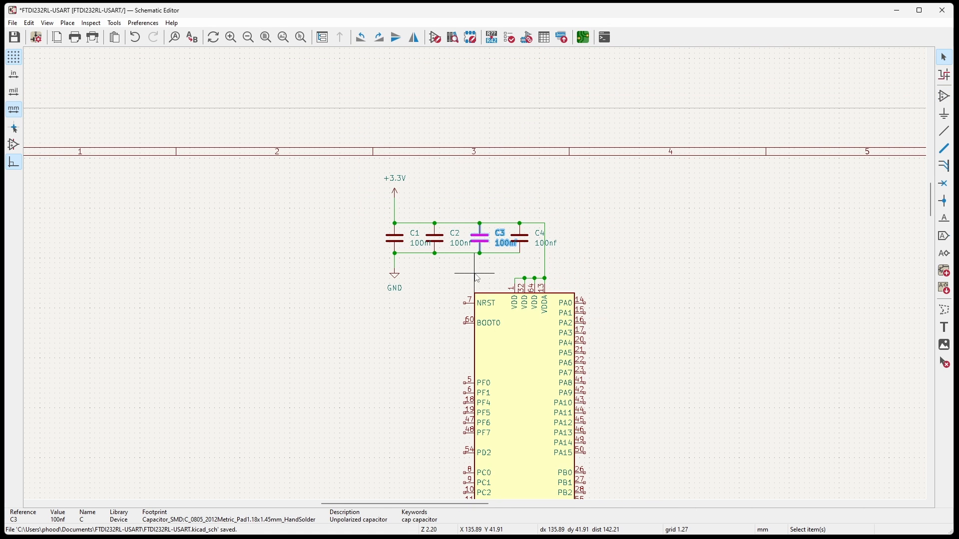
click(943, 95)
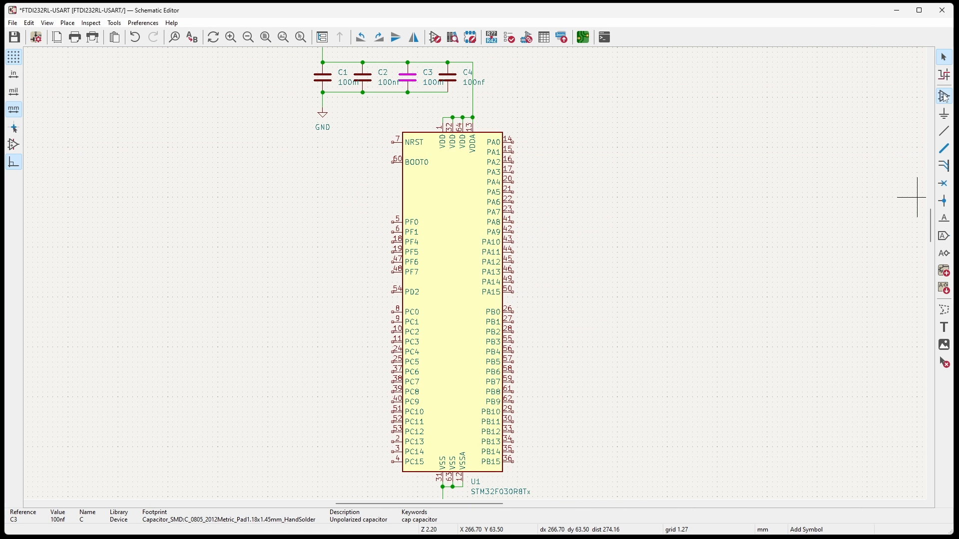
click(714, 115)
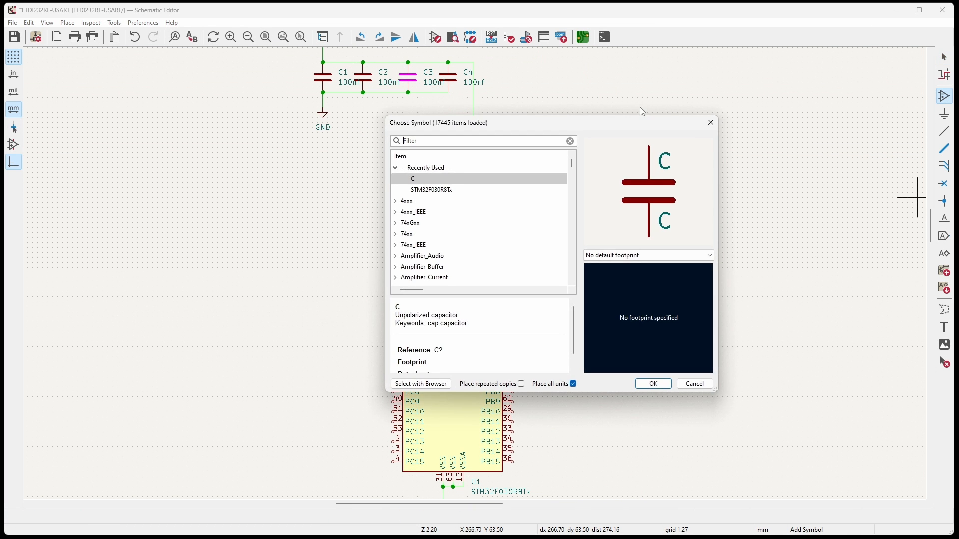
text(ft232)
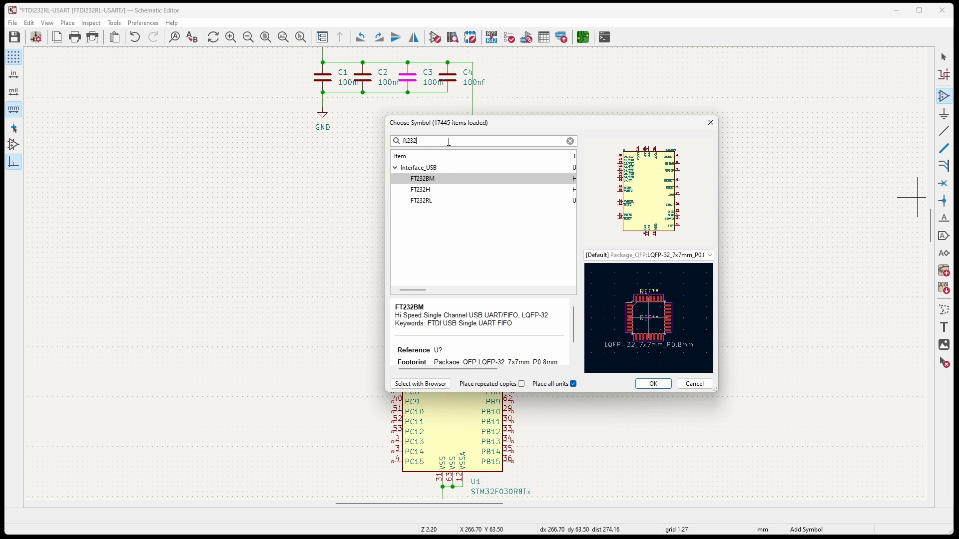
click(422, 201)
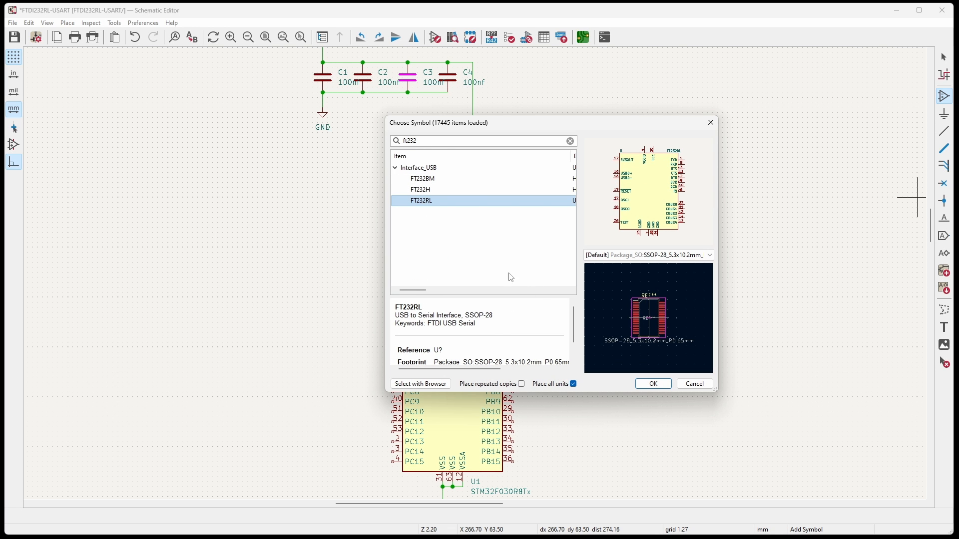
click(664, 384)
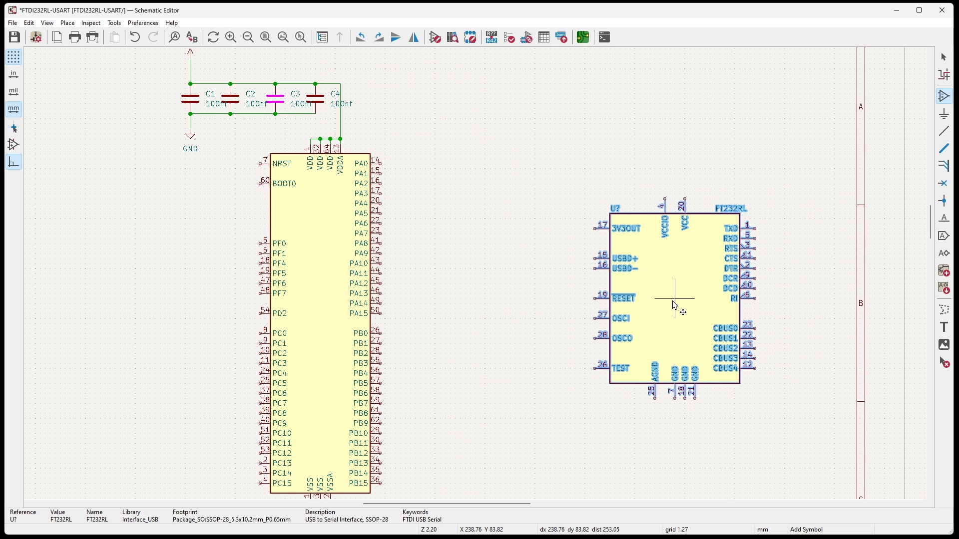
click(681, 303)
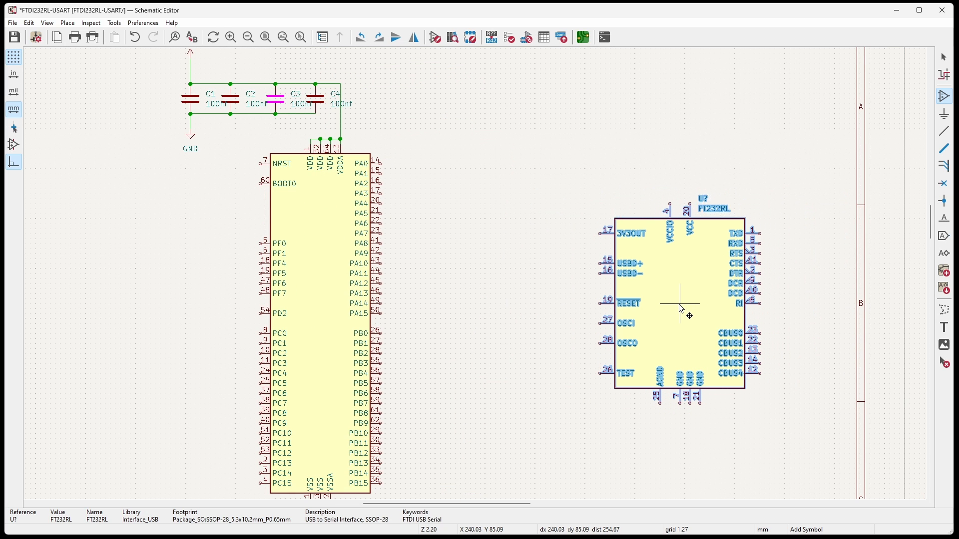
scroll(681, 303, down, 2)
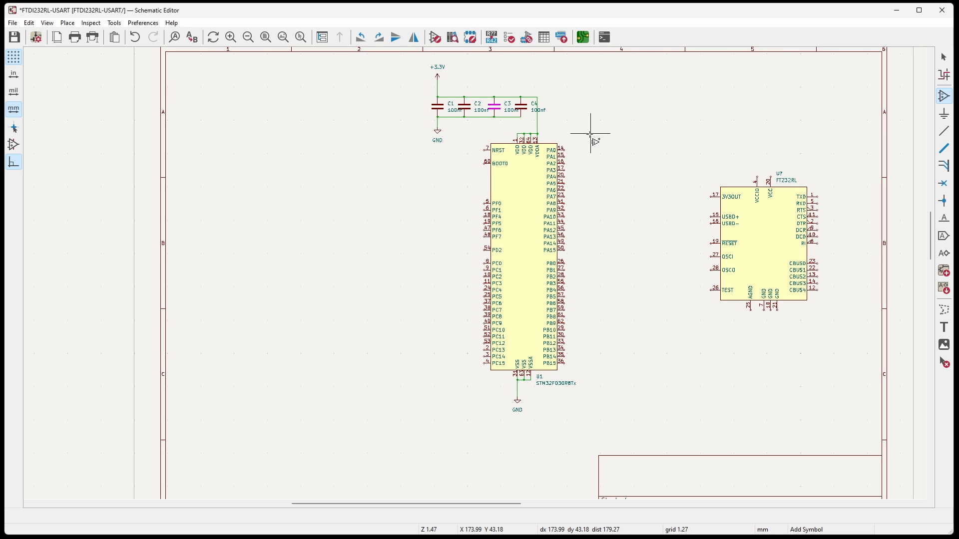
Move U1 with its capacitors and power symbols left and slightly down, and shift the FT232RL left towards it.
click(944, 57)
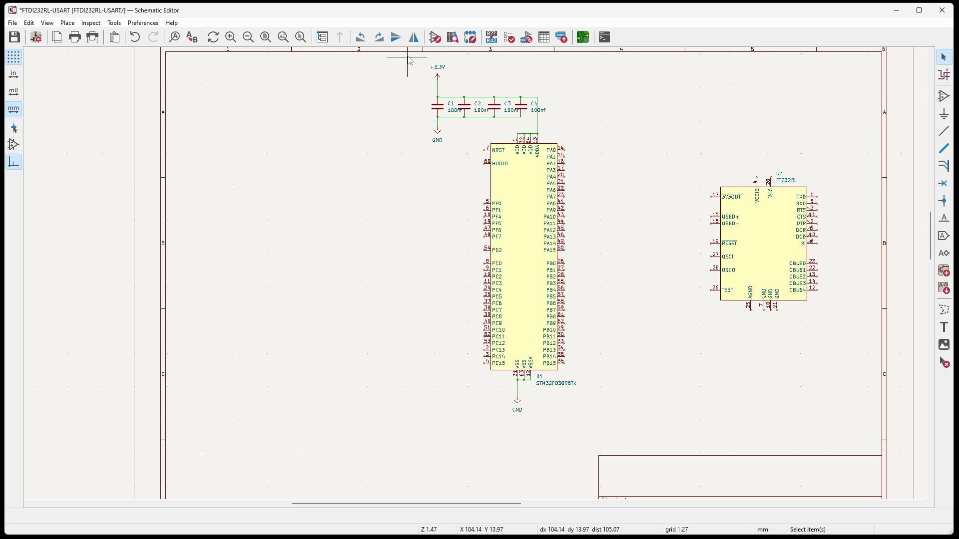
drag(406, 60, 594, 425)
drag(530, 268, 436, 295)
drag(664, 146, 846, 338)
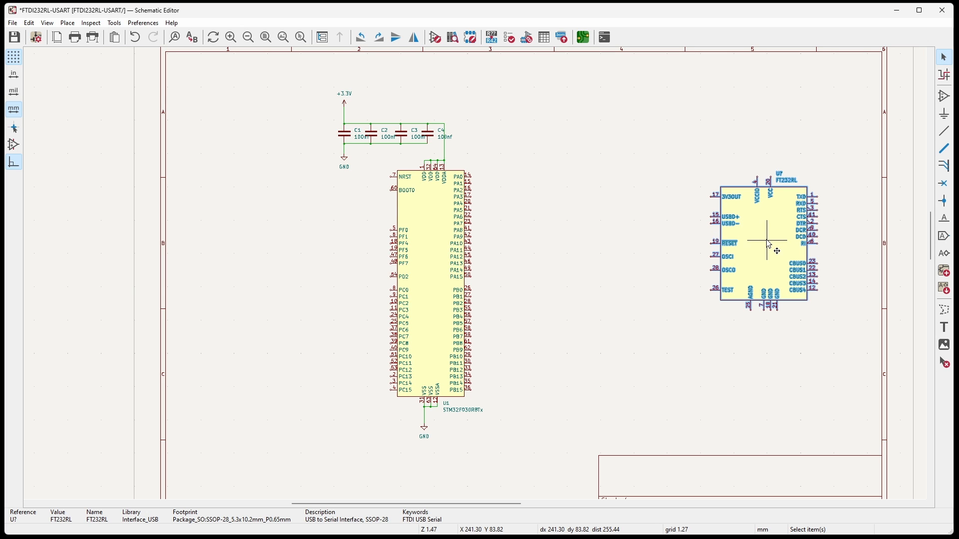
drag(766, 241, 701, 231)
click(608, 262)
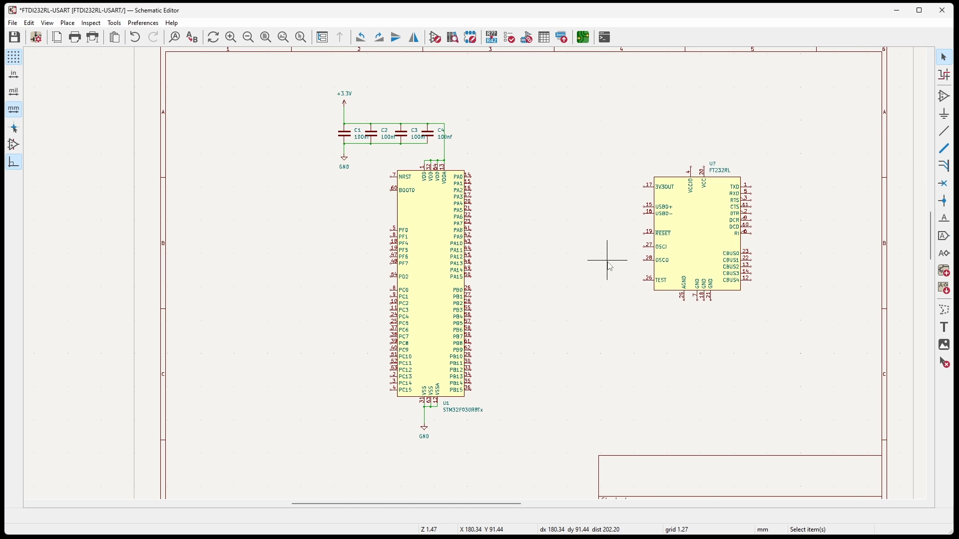
Check the datasheet's 6.1 circuit, then place a copy of U1's GND symbol below the FT232RL's AGND pin in the Schematic Editor.
key(alt+Tab)
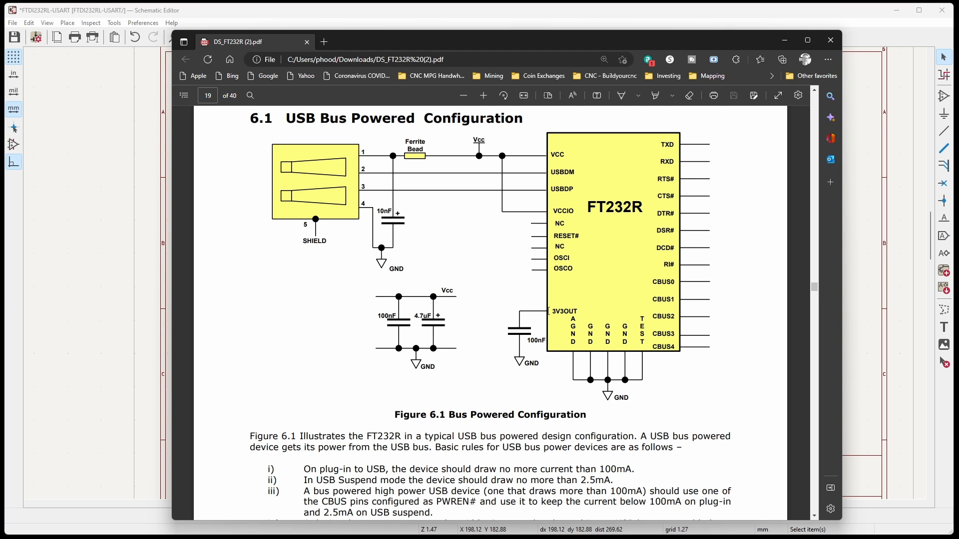
key(alt+Tab)
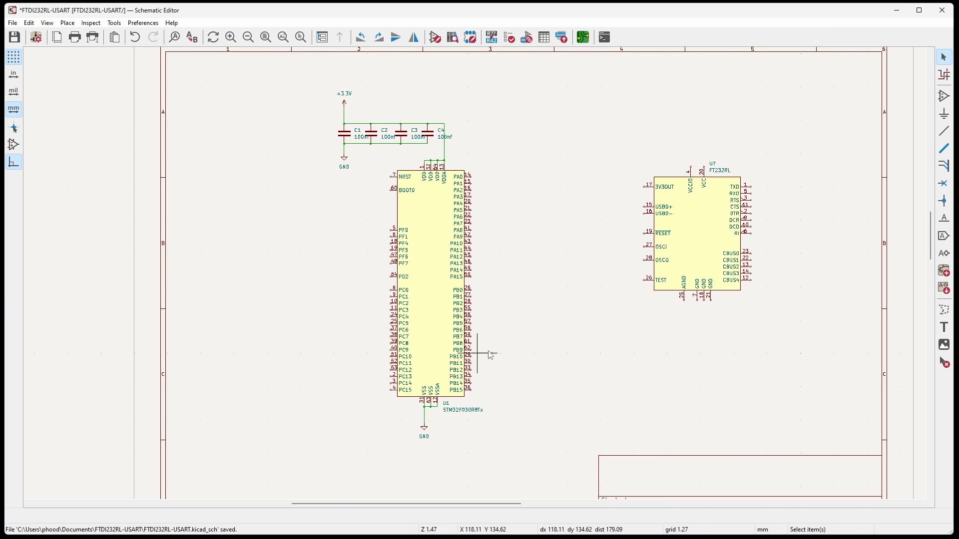
scroll(449, 272, up, 4)
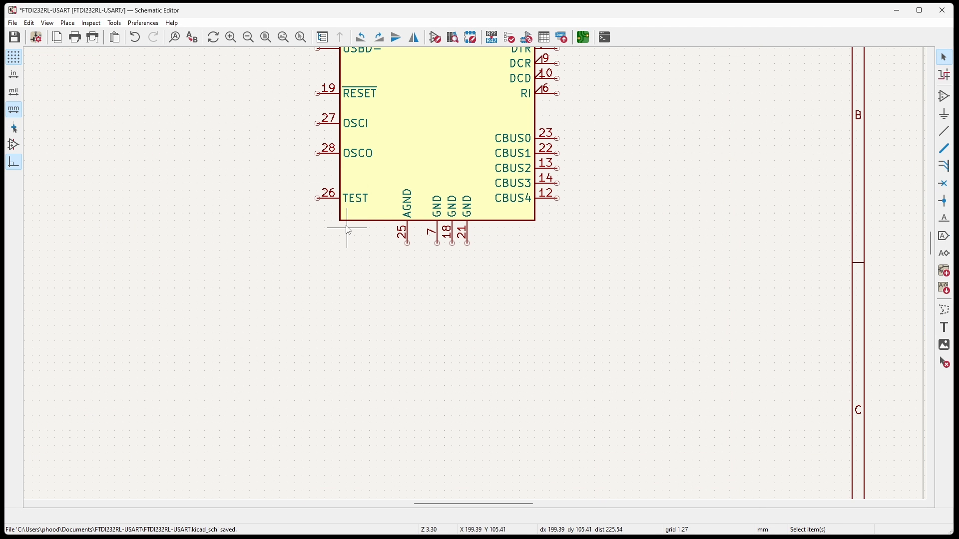
middle_drag(393, 163, 528, 269)
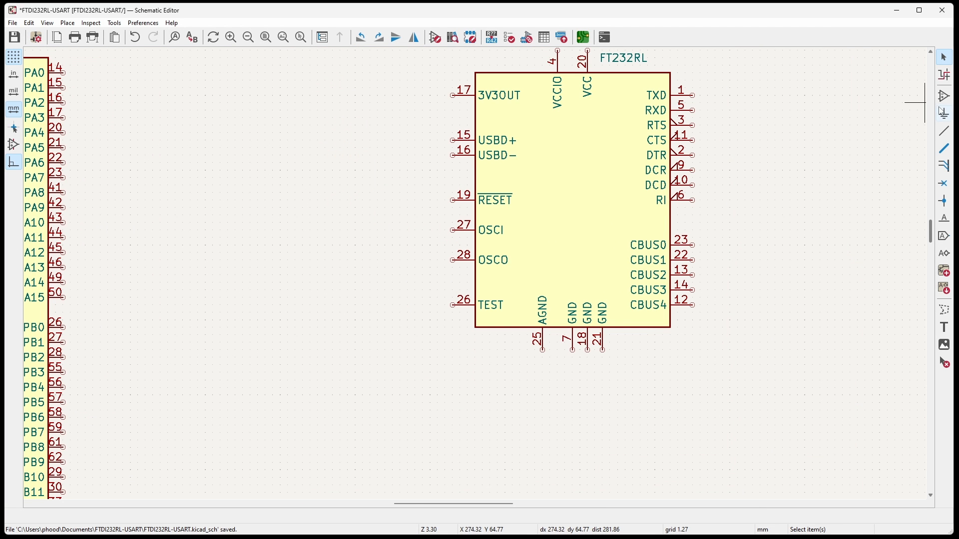
middle_drag(228, 358, 508, 128)
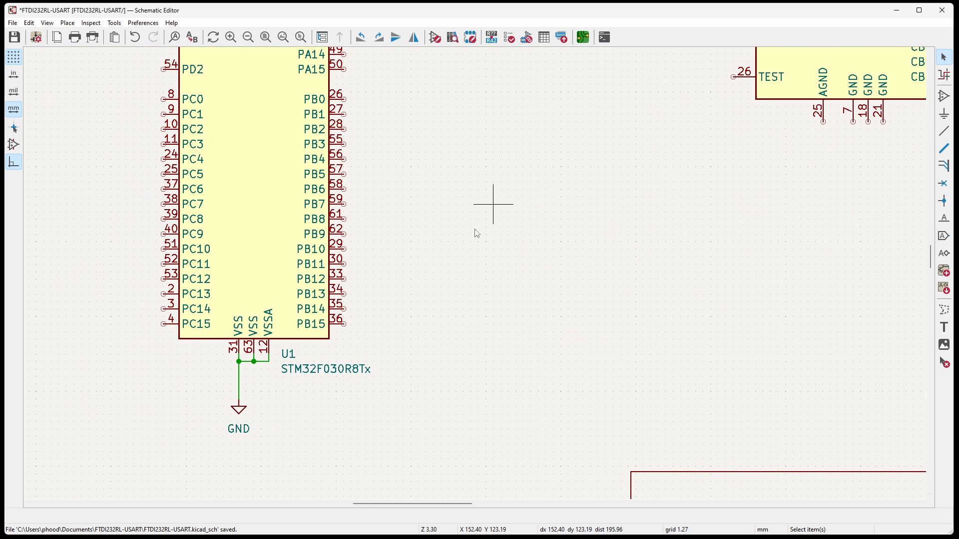
key(ctrl+d)
middle_drag(823, 128, 556, 193)
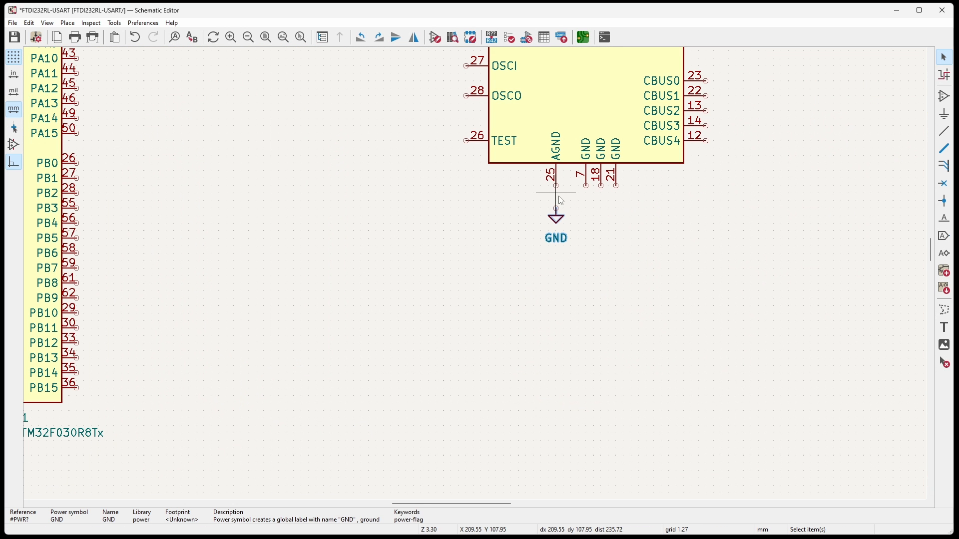
click(562, 201)
Wire the FT232RL's AGND, three GND pins and TEST pin to the GND symbol, and check the datasheet's bus-powered circuit.
click(945, 130)
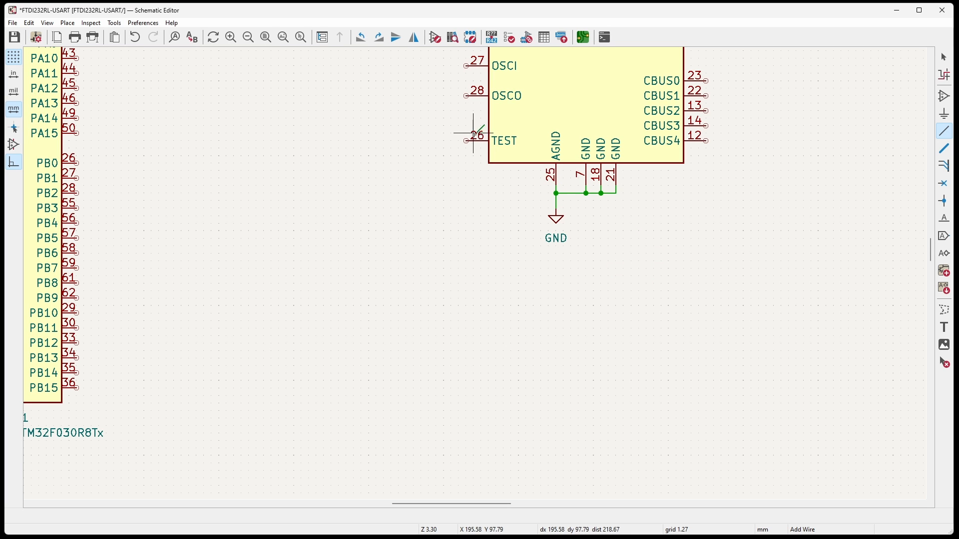
click(555, 193)
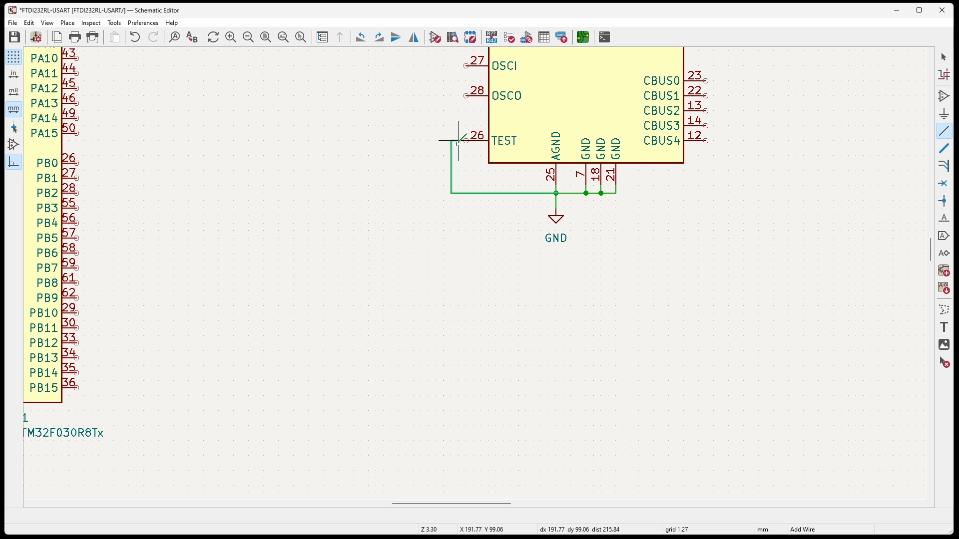
key(alt+Tab)
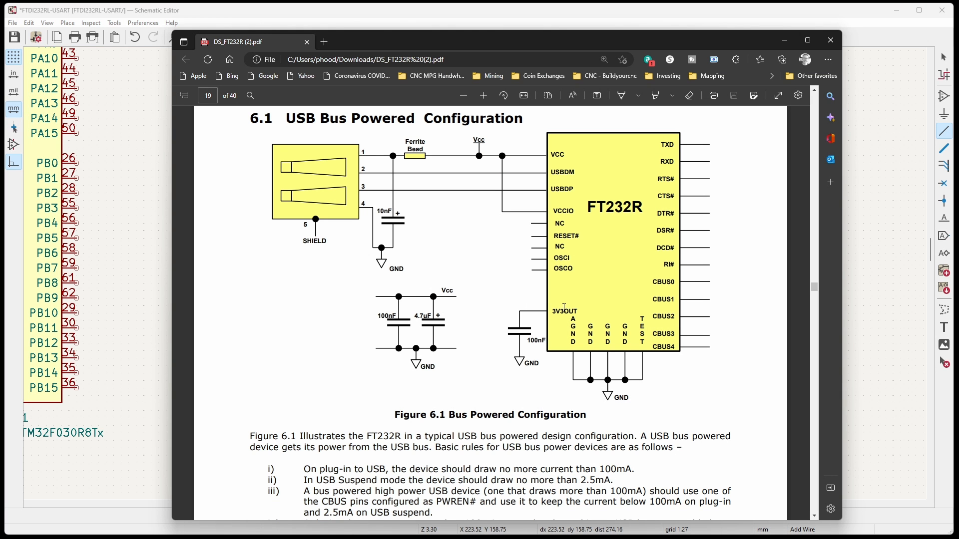
key(alt+Tab)
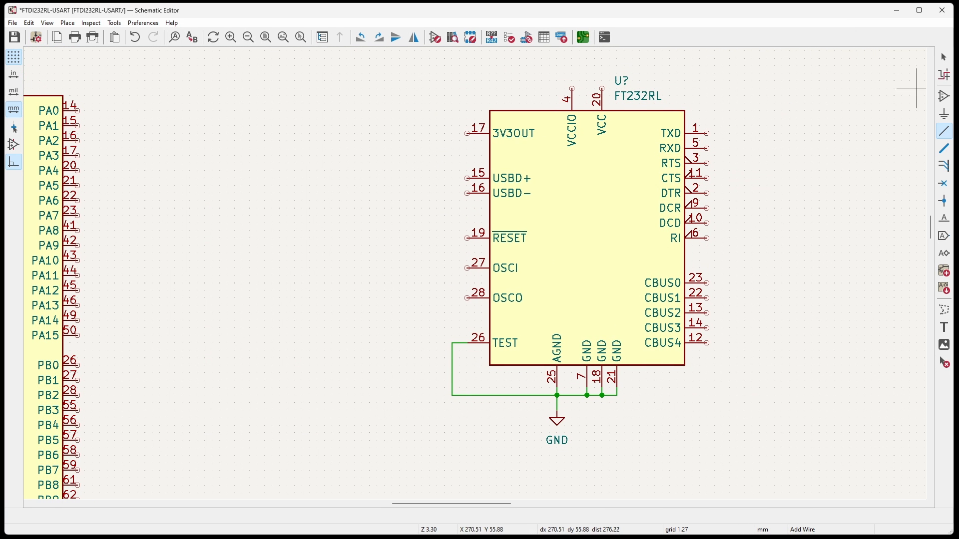
Place a 100nf capacitor copy beside the FT232RL's 3V3OUT pin, connecting one end to that pin and the other to GND.
middle_drag(286, 238, 605, 289)
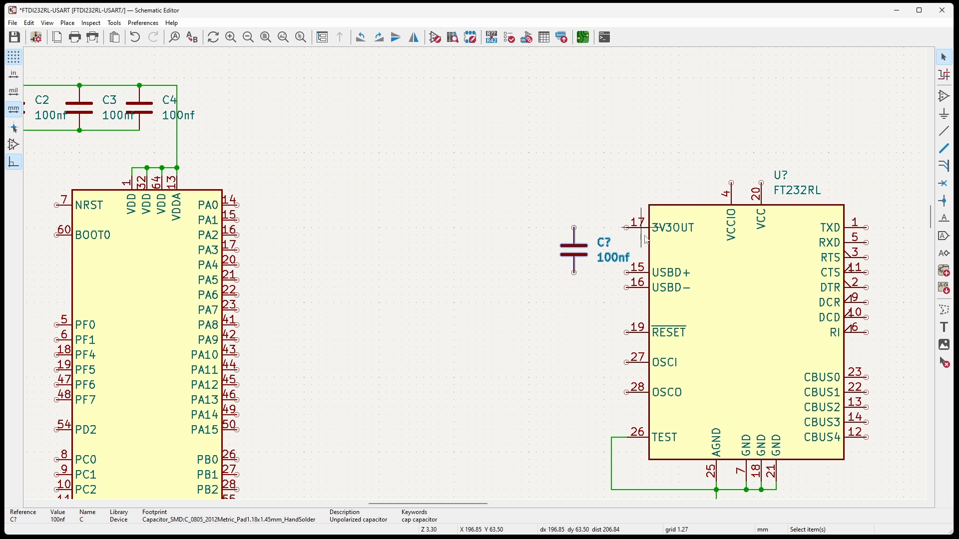
key(w)
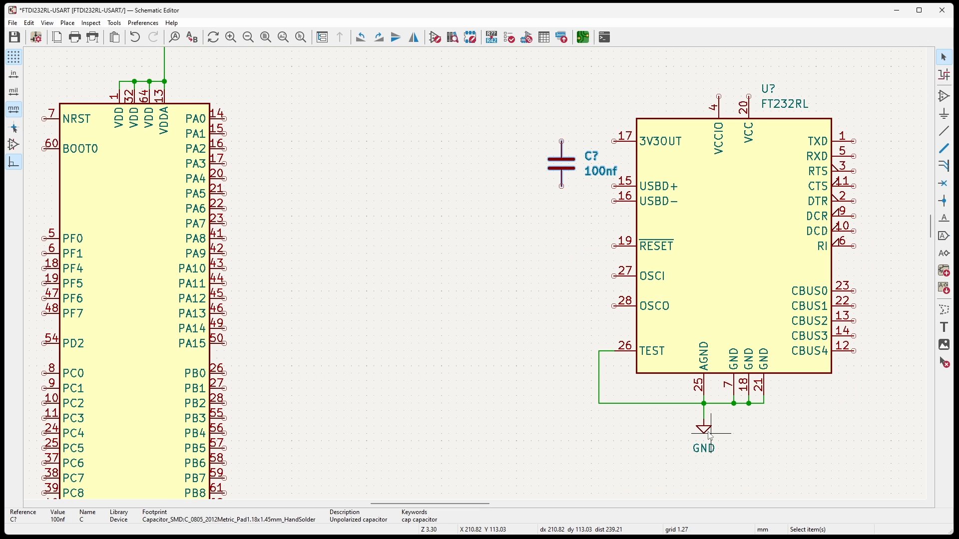
click(710, 436)
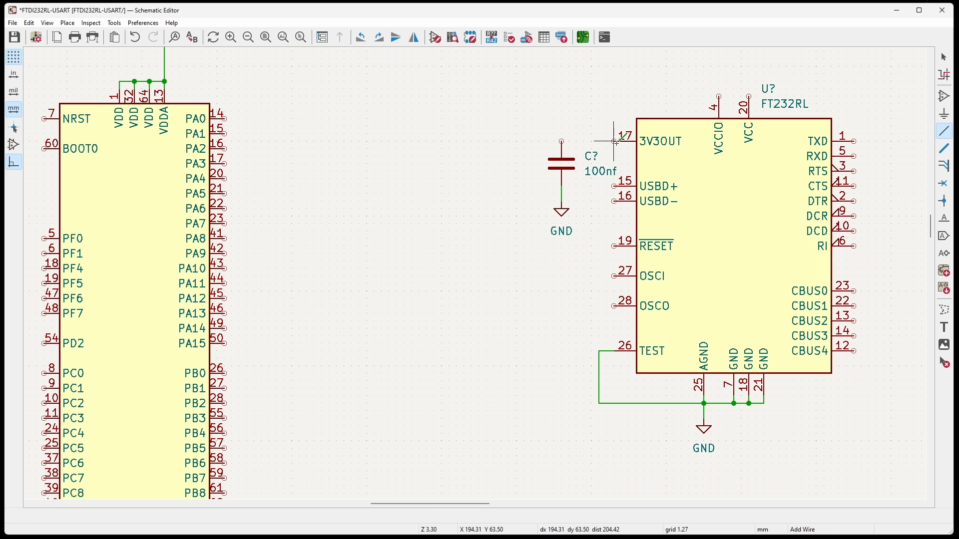
click(615, 141)
middle_drag(454, 122, 592, 262)
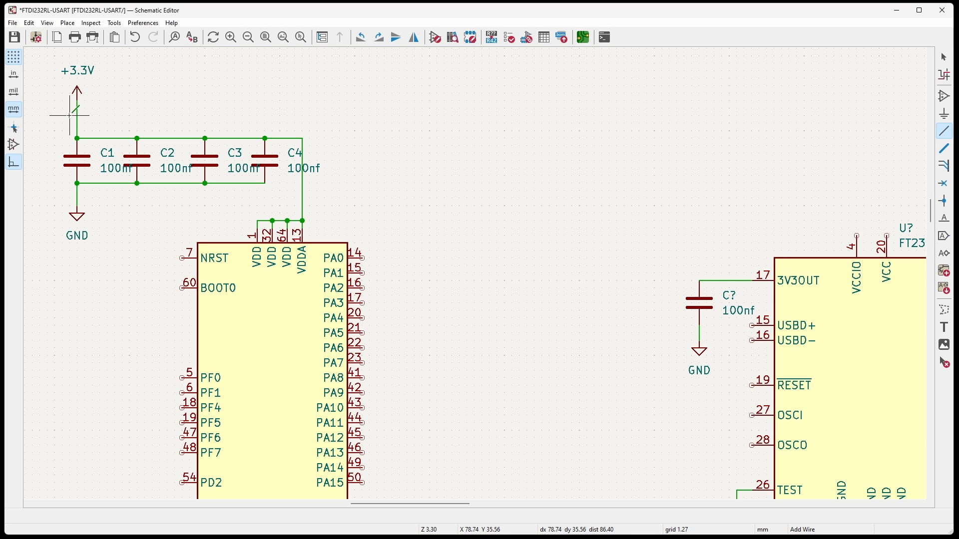
scroll(55, 84, down, 1)
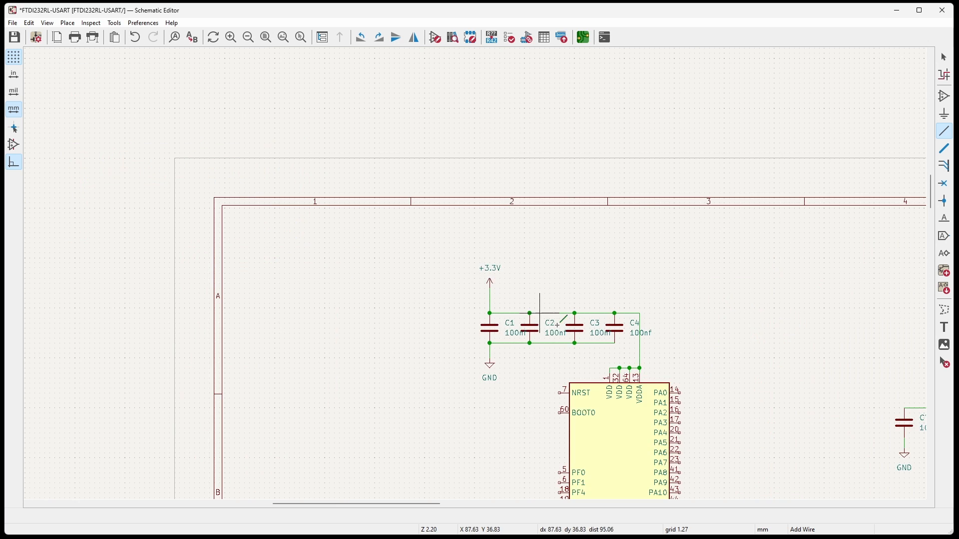
scroll(557, 325, down, 1)
scroll(627, 366, up, 1)
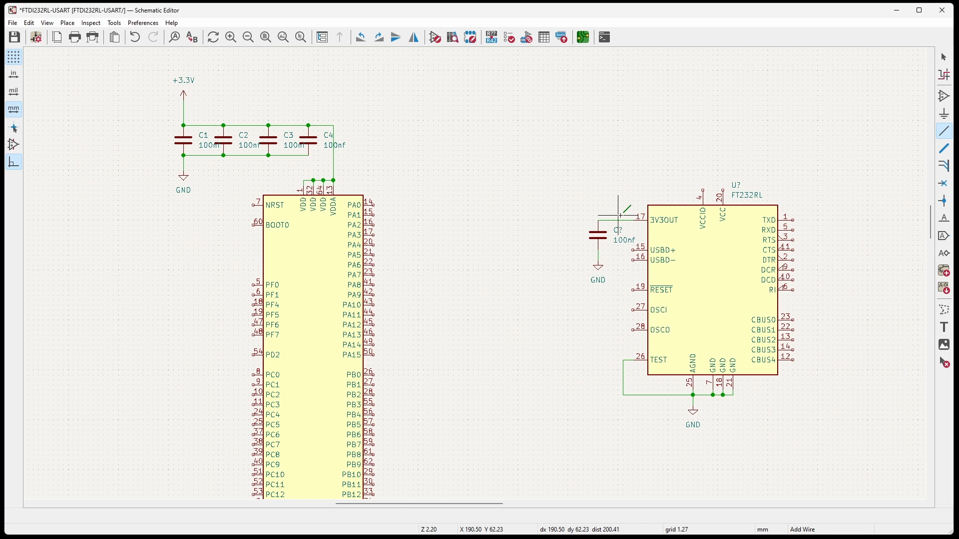
Check the datasheet's 7.4 circuit, then place a +3.3V symbol copy above the FT232RL's capacitor and wire it to the 3V3OUT line.
key(alt+Tab)
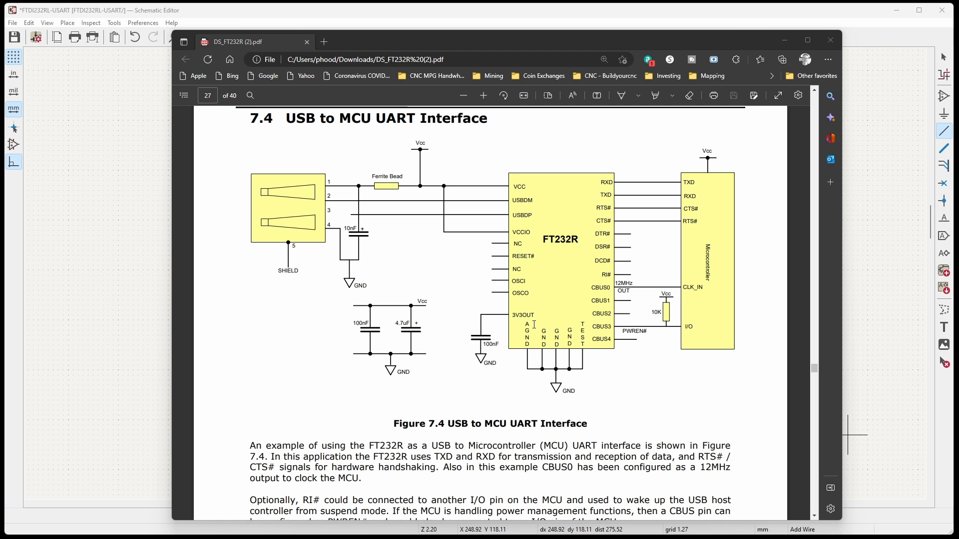
click(873, 12)
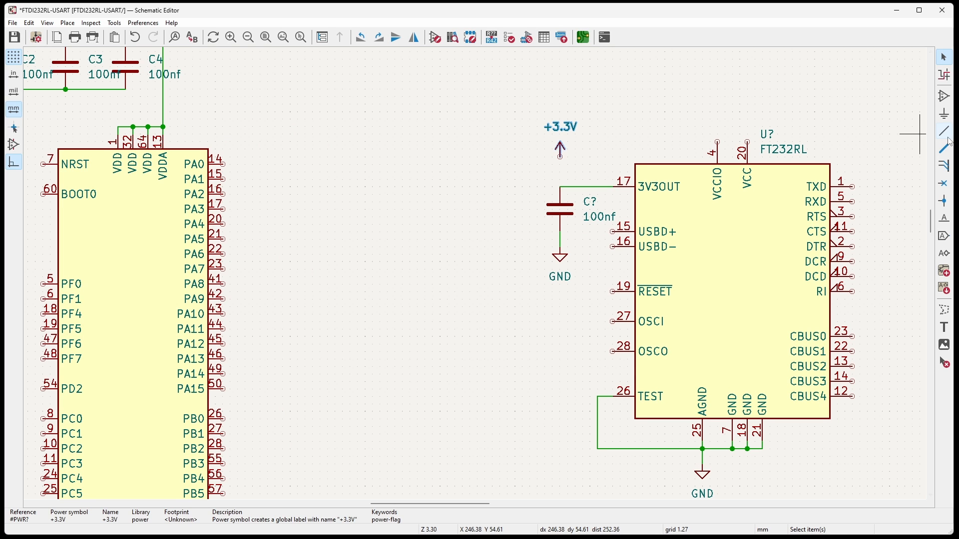
click(944, 131)
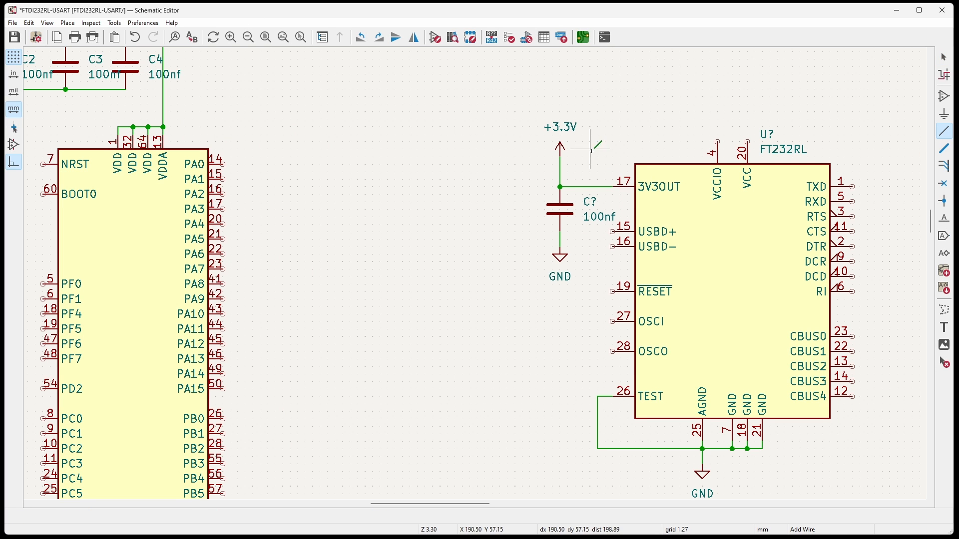
middle_drag(530, 134, 743, 270)
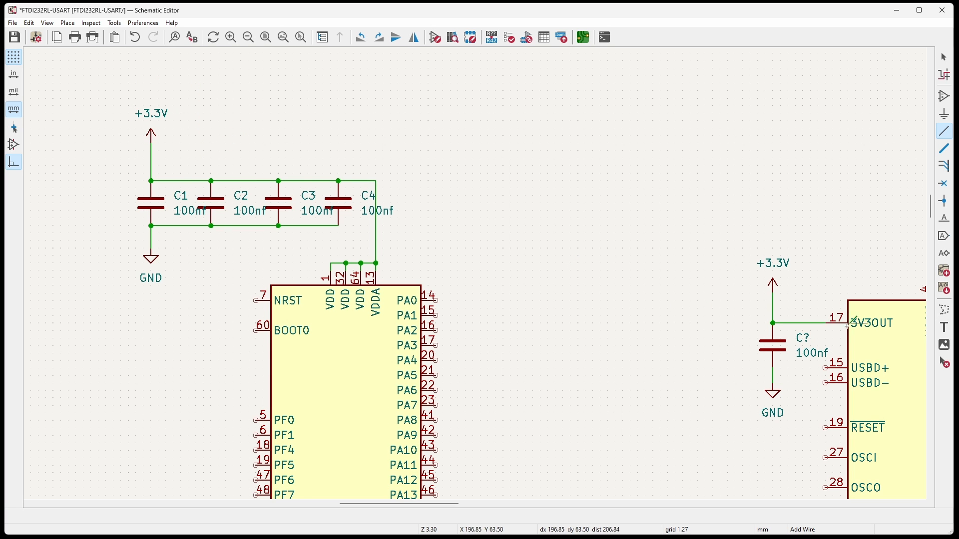
middle_drag(559, 344, 576, 178)
scroll(572, 284, down, 2)
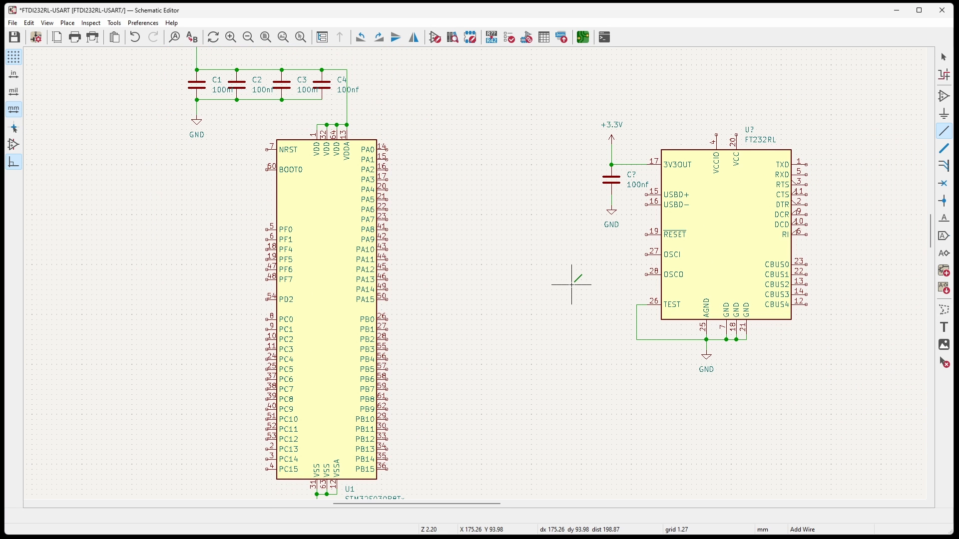
Check the RXD and TXD connections in the datasheet's 7.4 circuit, then draw a short wire outward from the FT232RL's RXD pin.
key(alt+Tab)
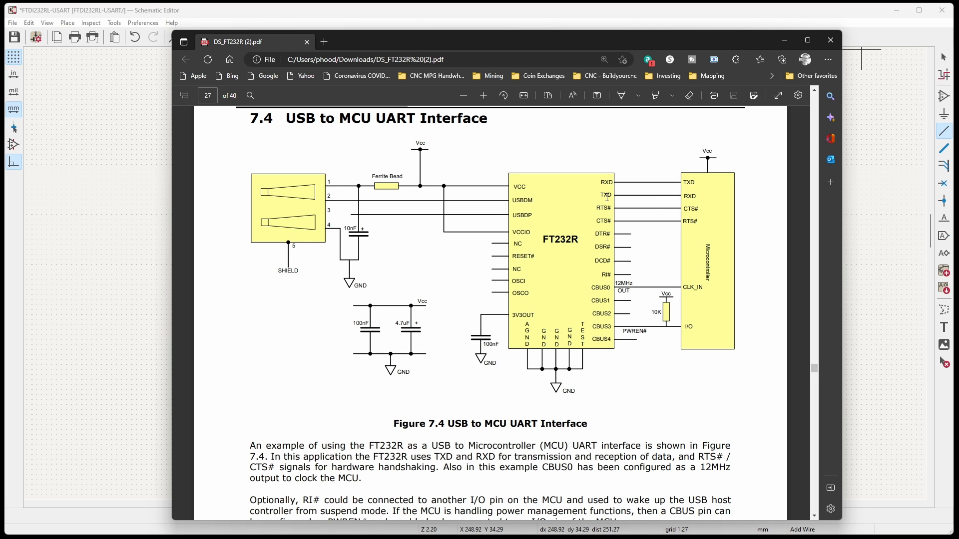
click(864, 23)
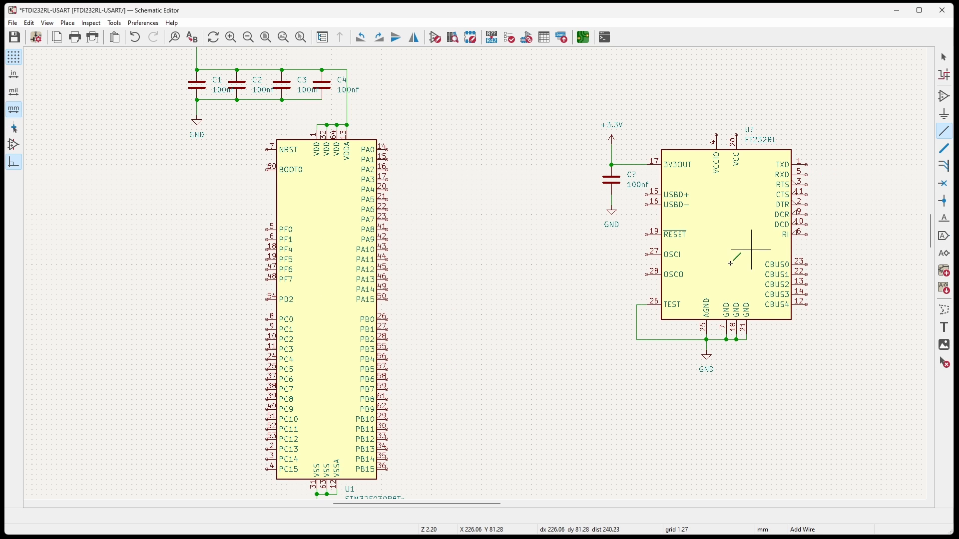
click(807, 175)
right_click(836, 174)
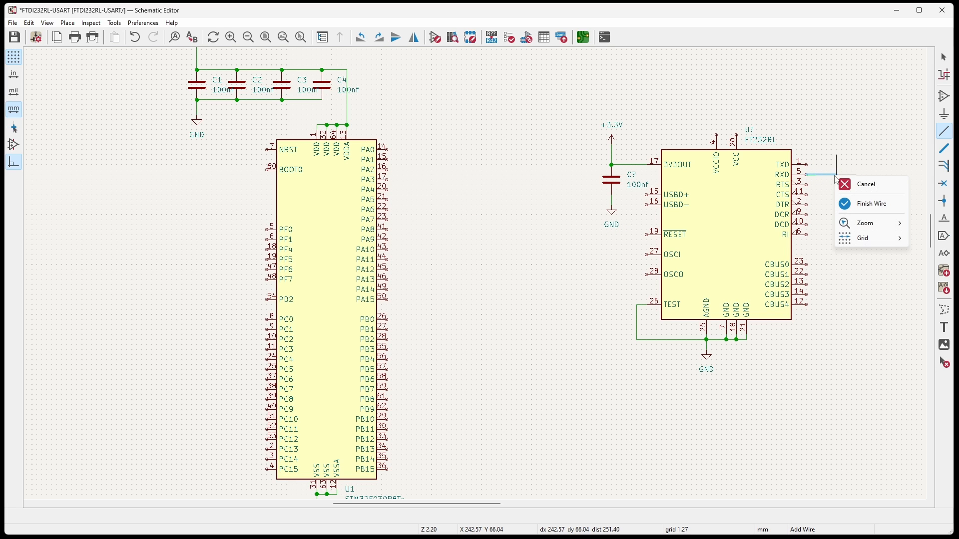
click(871, 204)
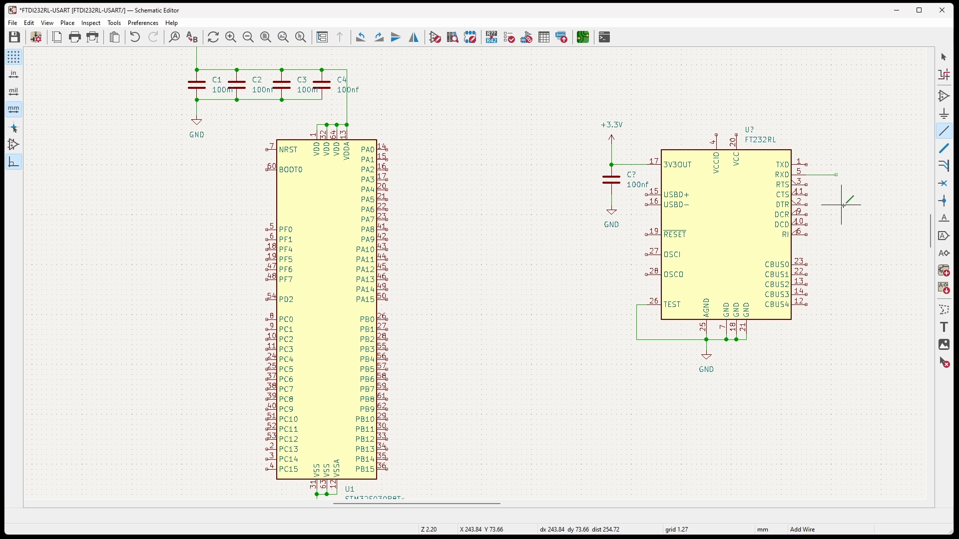
Add an input global label named FTReceive at the free end of the FT232RL's RXD wire.
right_click(827, 175)
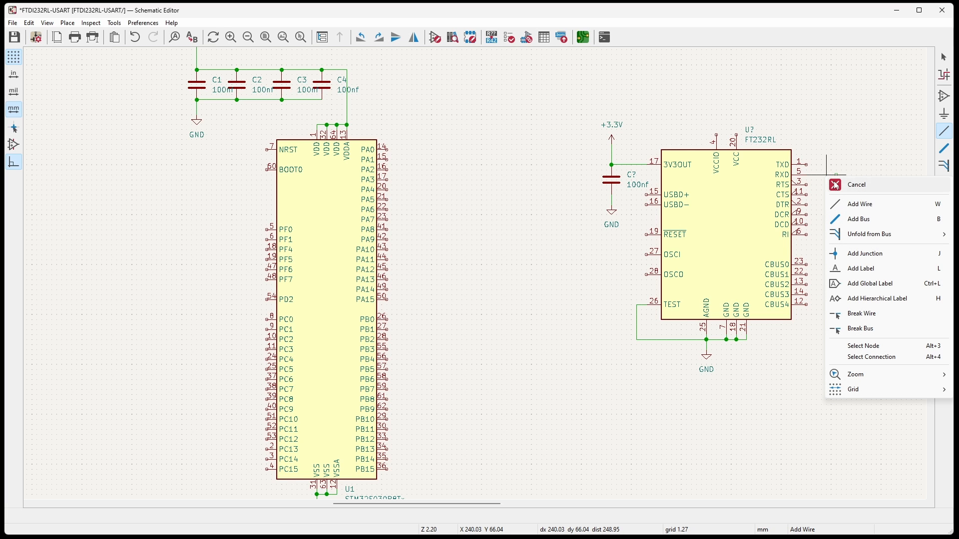
click(862, 284)
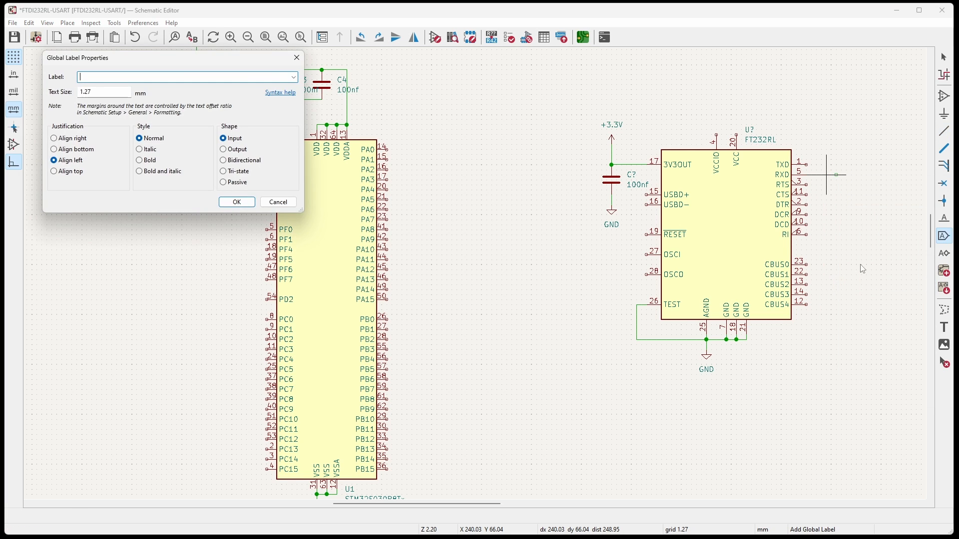
text(FT)
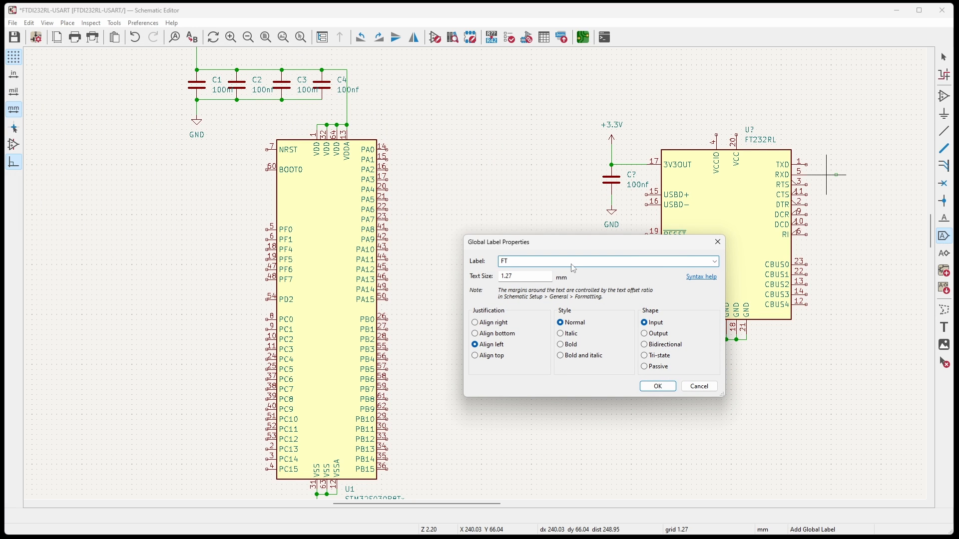
text(Receive)
key(Return)
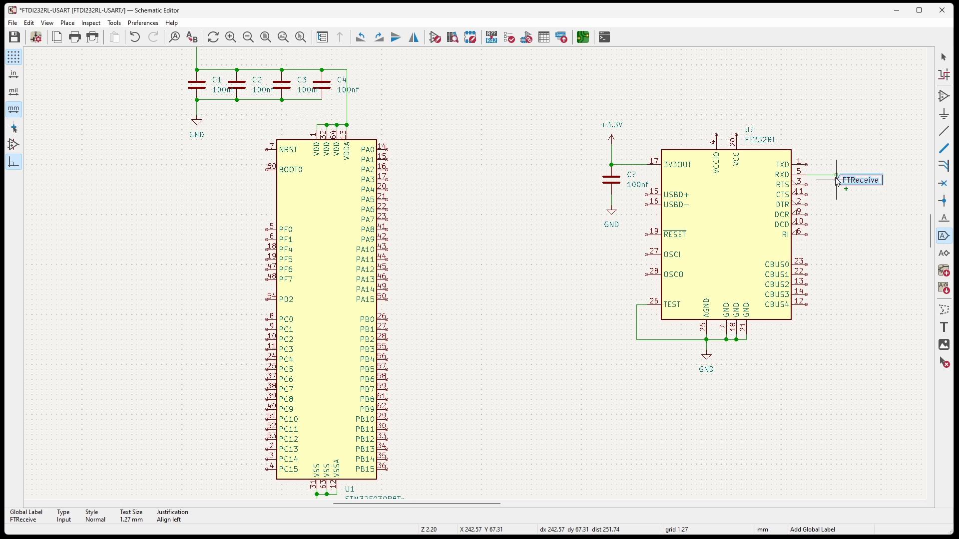
click(838, 175)
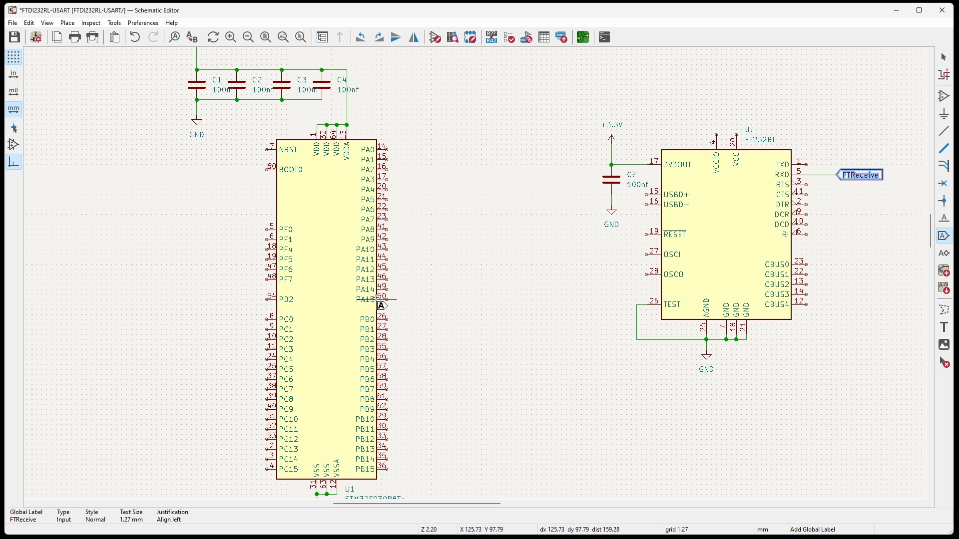
key(Escape)
Look up the microcontroller's USART1_TX and USART1_RX pins in the STM32F030 pinout on the Newbiehack ARM tutorial page.
key(alt+Tab)
click(191, 27)
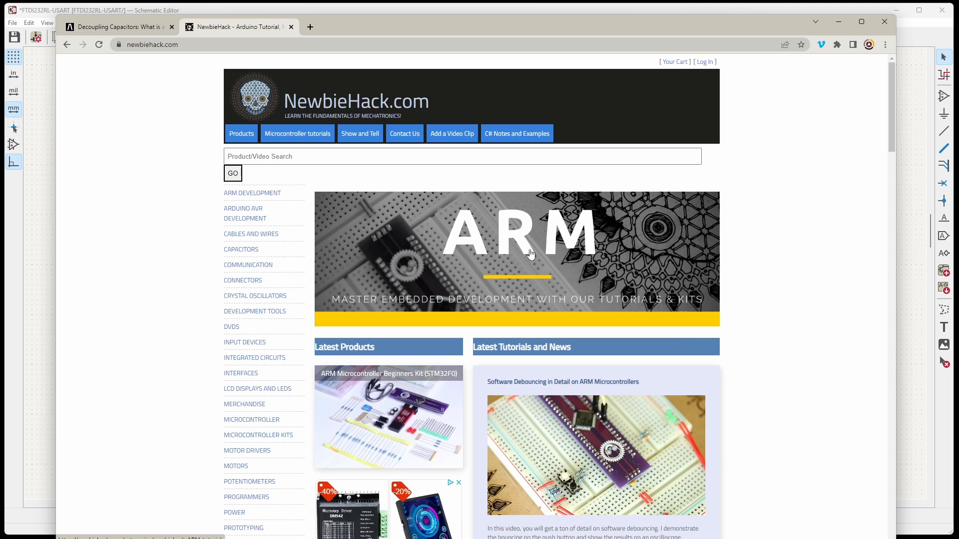
click(531, 254)
scroll(531, 254, down, 6)
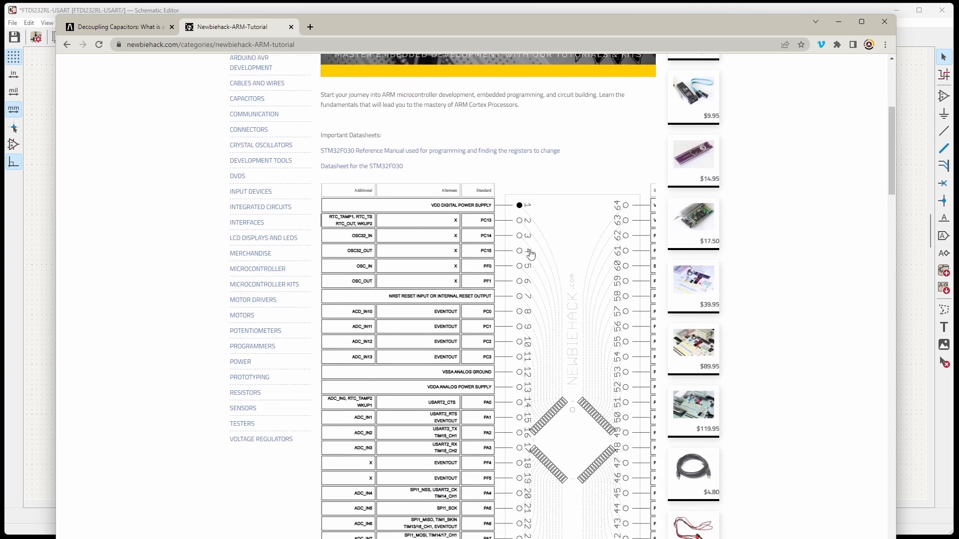
scroll(531, 255, down, 15)
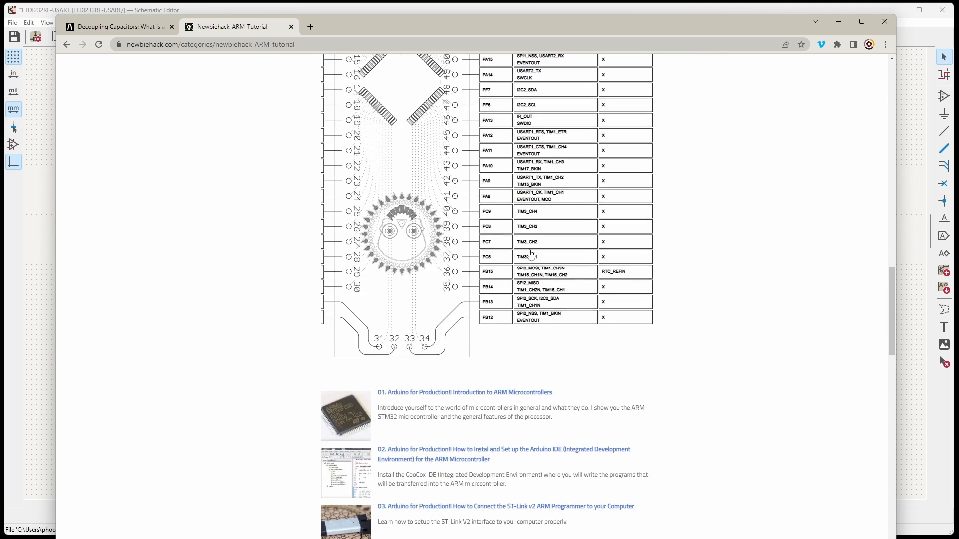
scroll(531, 255, up, 2)
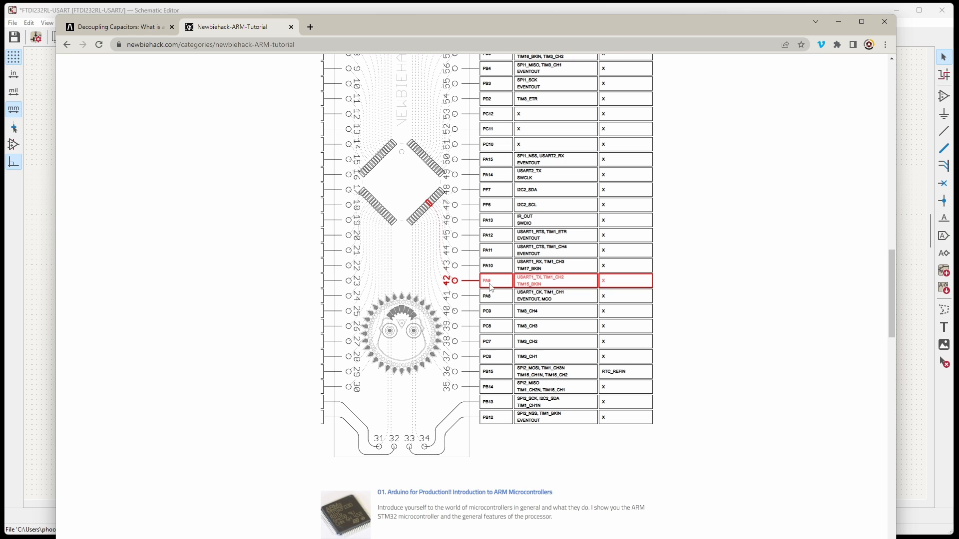
click(844, 22)
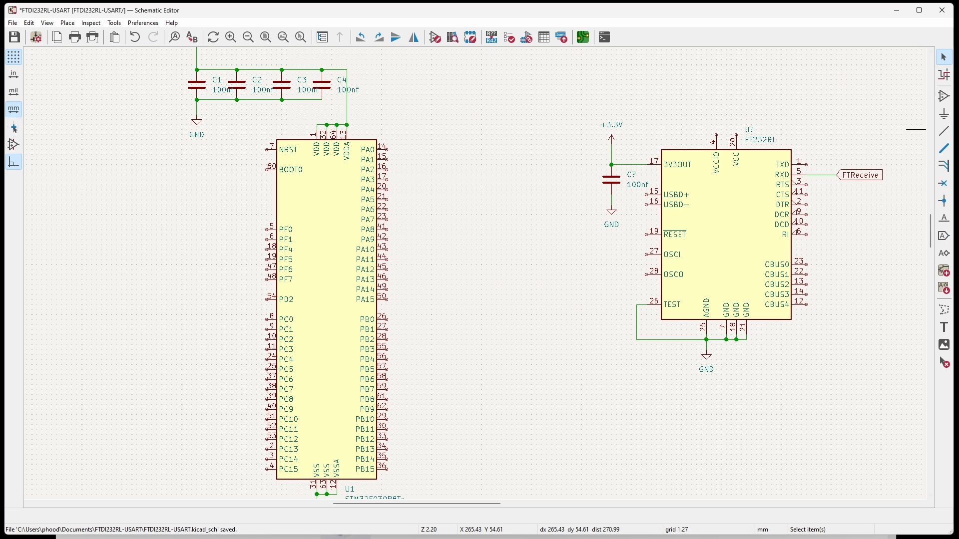
Draw a short wire from U1's PA9 pin and attach an FTReceive global label to its end.
key(w)
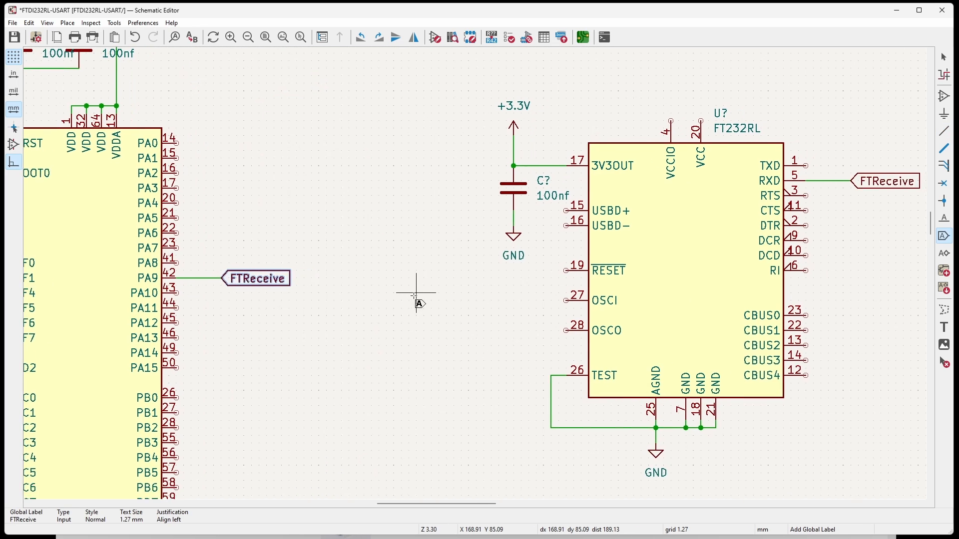
middle_drag(417, 295, 380, 296)
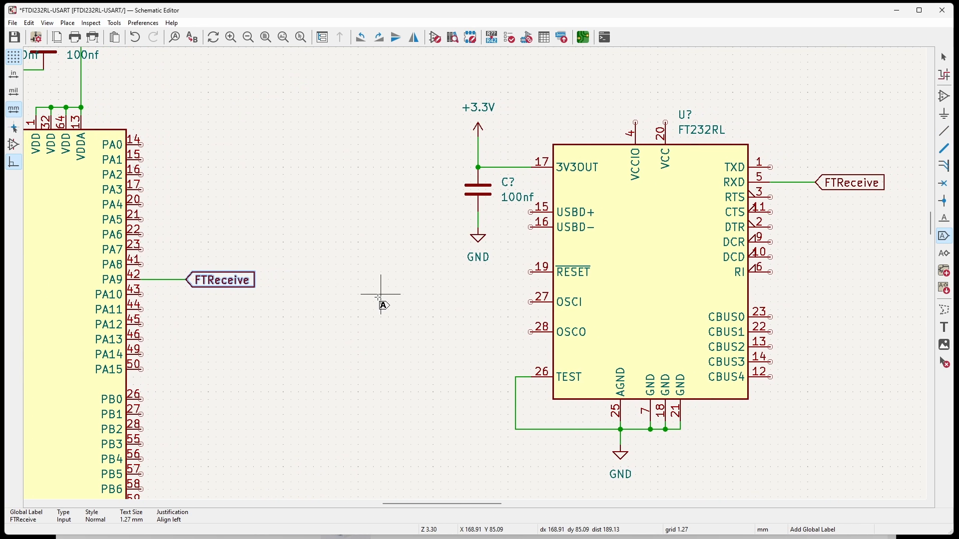
key(Escape)
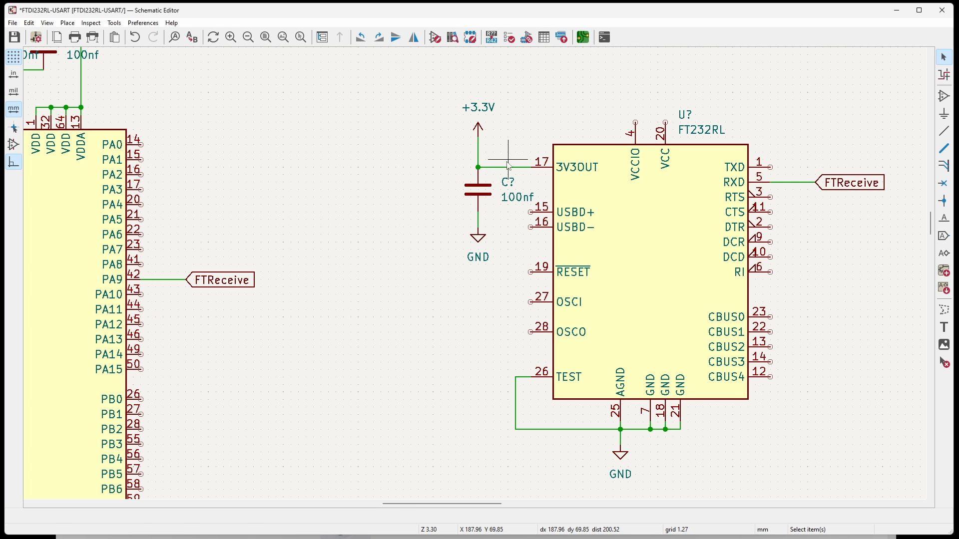
Set the reference of the capacitor at the FT232RL's 3V3OUT pin to C5.
double_click(509, 182)
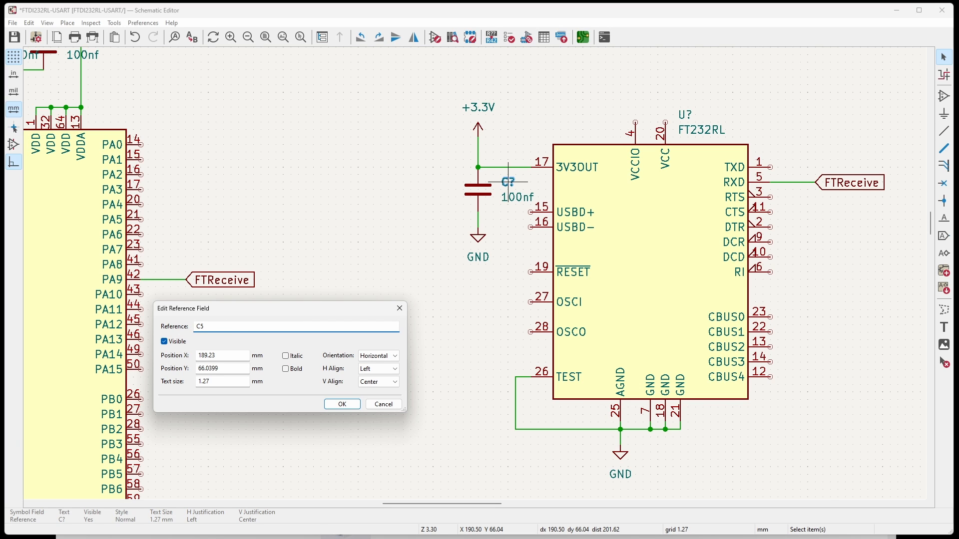
click(340, 403)
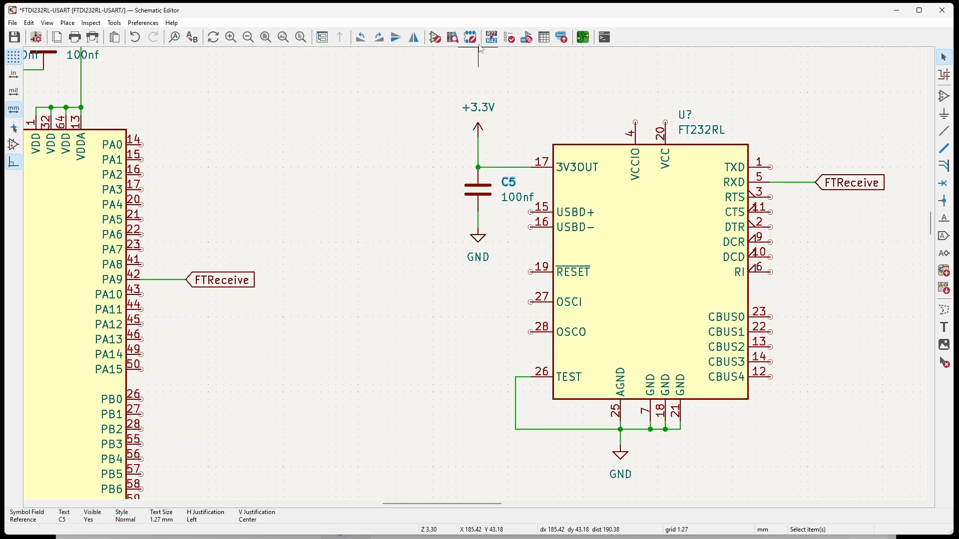
click(526, 38)
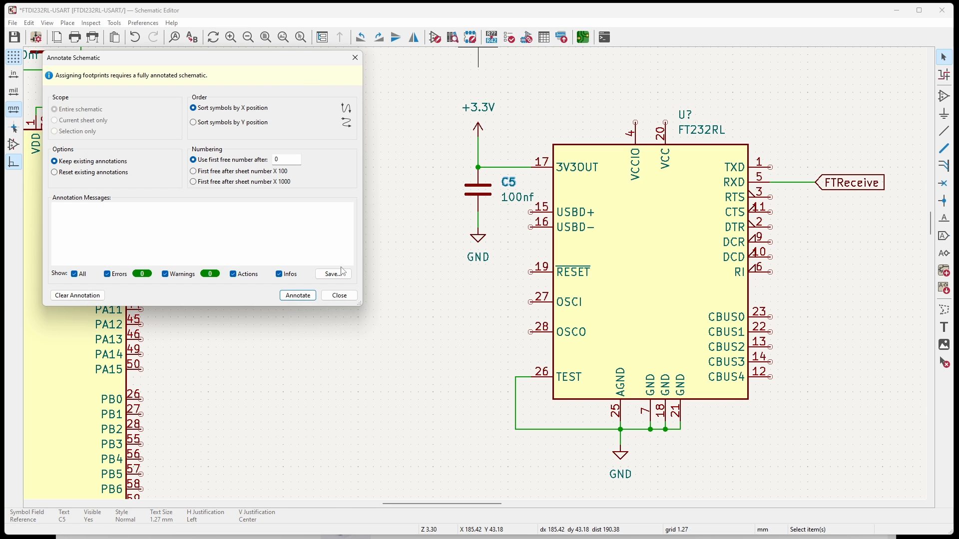
click(340, 296)
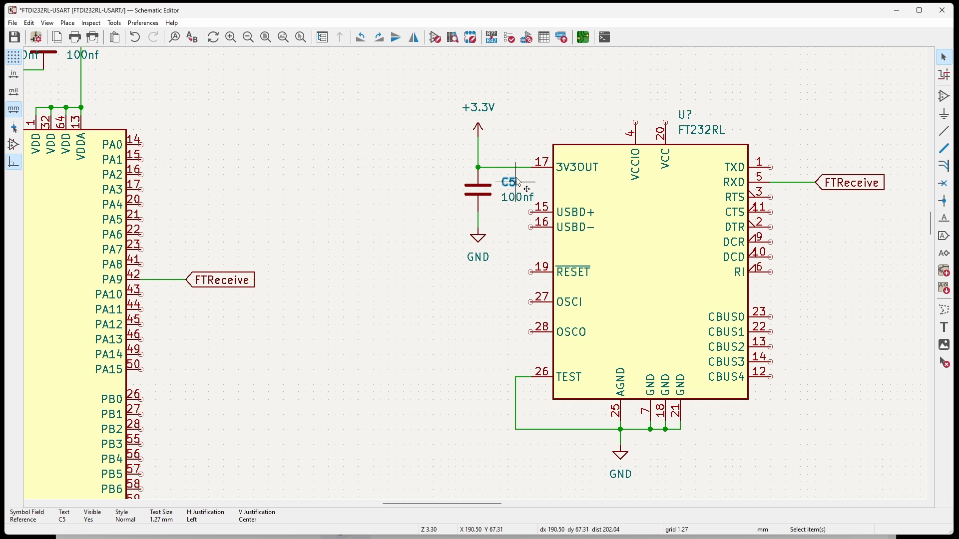
Update the board in the PCB Editor from the schematic, annotating the unnumbered symbols while keeping existing annotations.
click(583, 38)
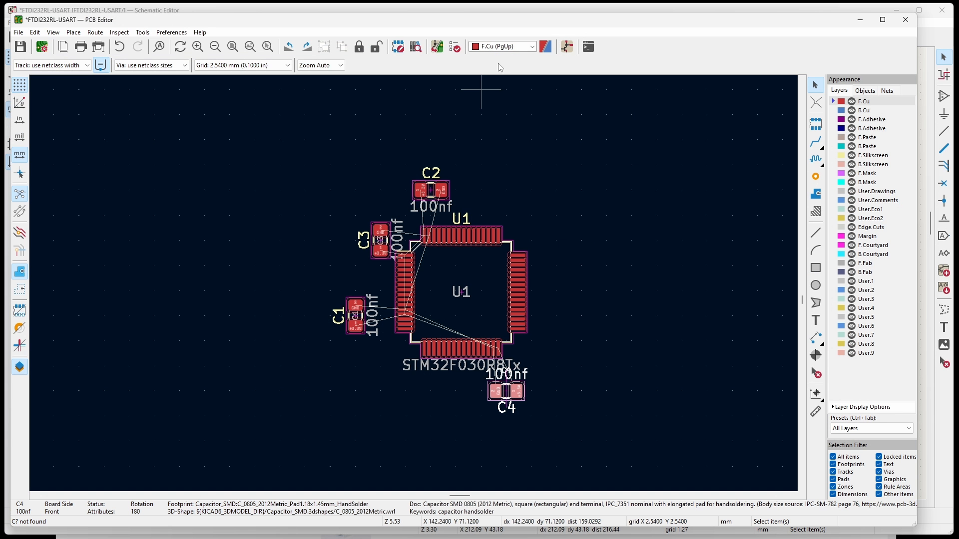
click(437, 47)
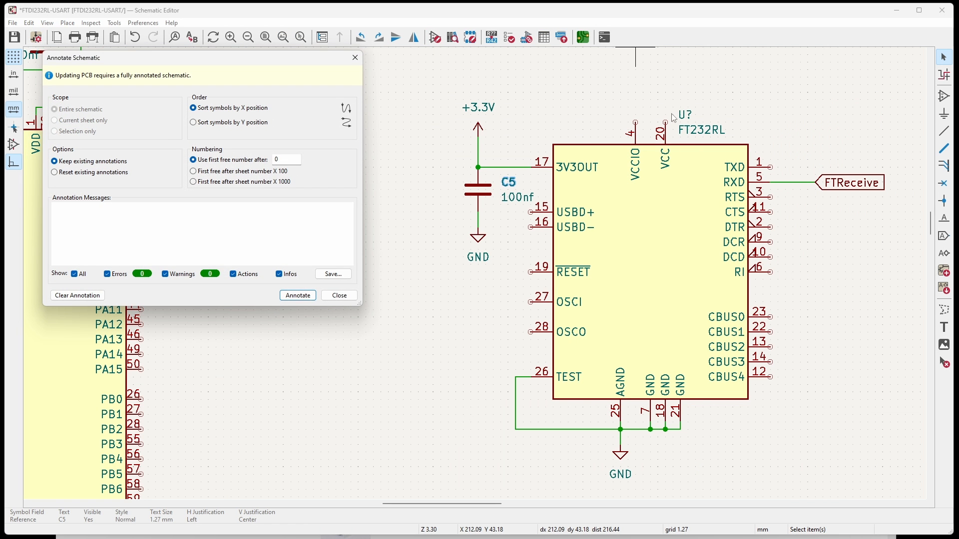
click(298, 296)
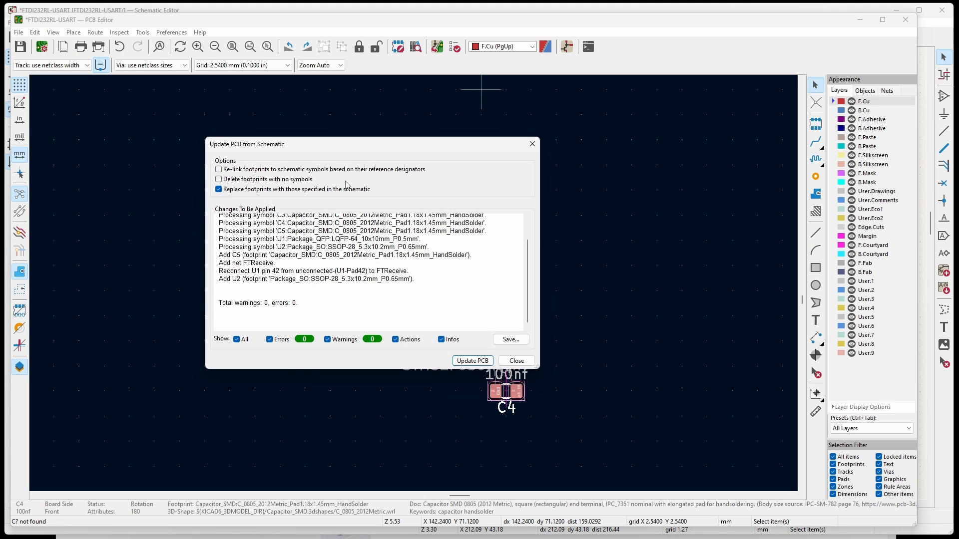
click(472, 361)
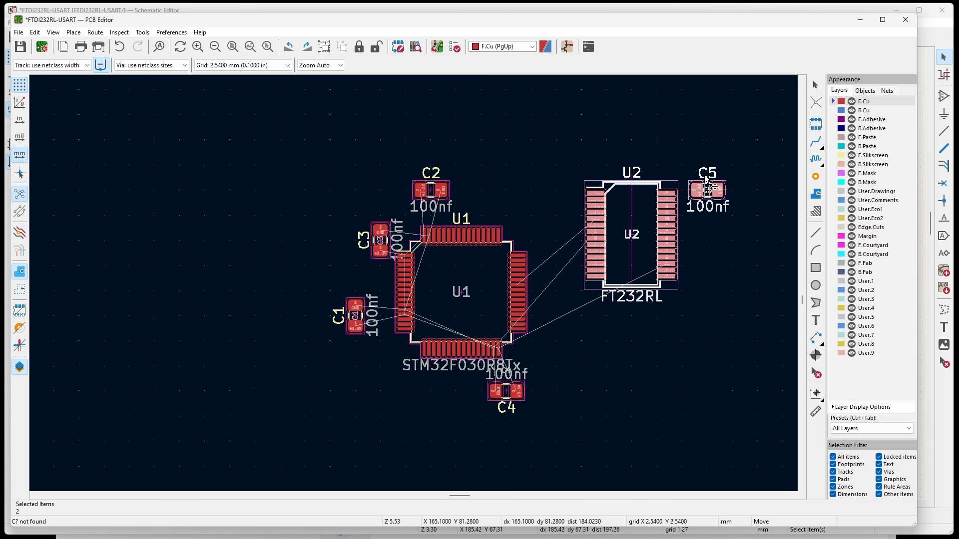
Place the new U2 and C5 footprints to the right of U1 and examine the FTReceive connection between U1 and U2.
scroll(255, 216, down, 1)
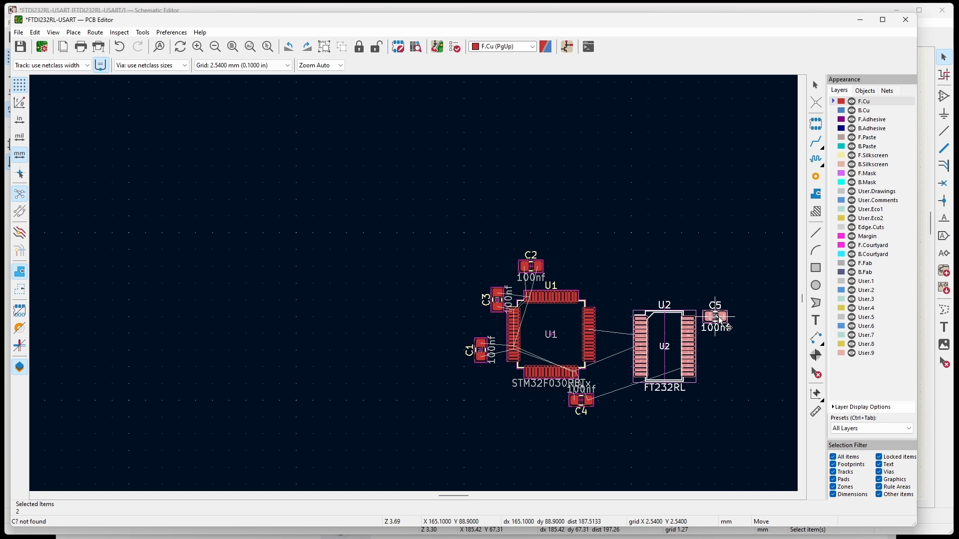
click(721, 322)
scroll(627, 331, up, 6)
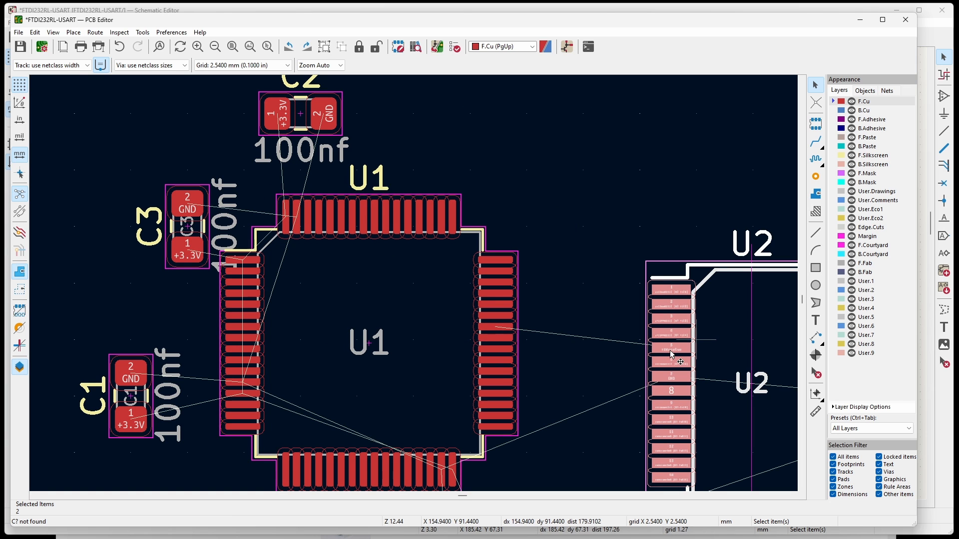
scroll(696, 340, up, 1)
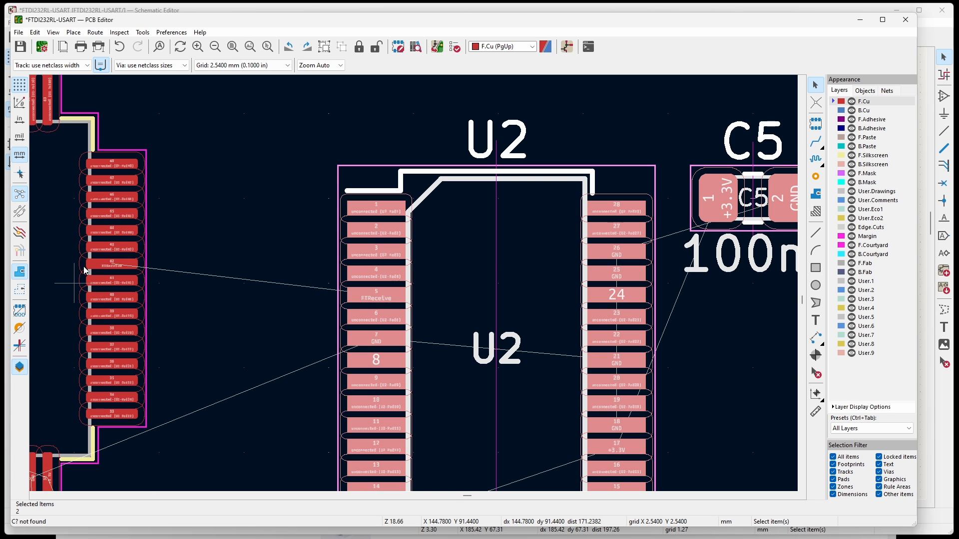
scroll(72, 284, up, 1)
scroll(414, 284, up, 1)
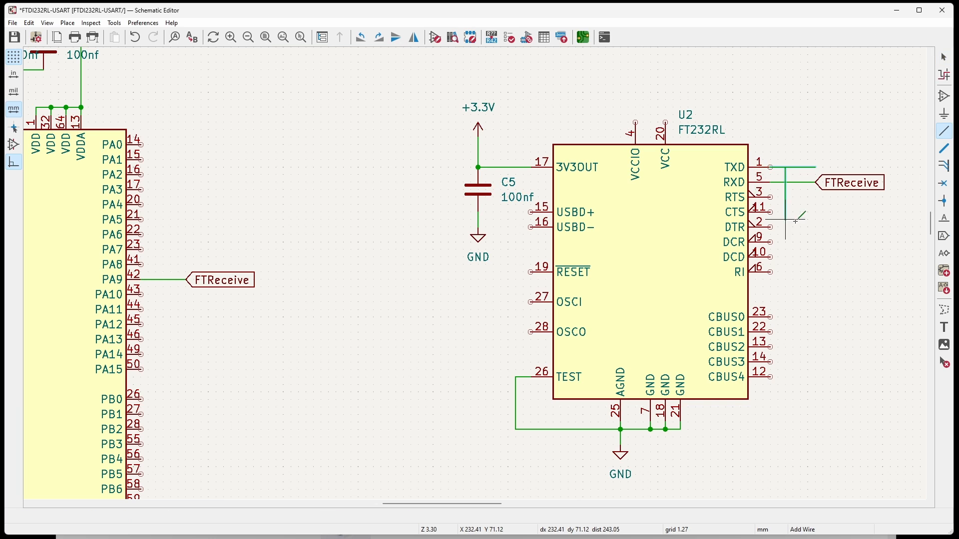
In the Schematic Editor, draw a wire from U2's TXD pin and attach a global label named FTTransmit to its end.
click(944, 57)
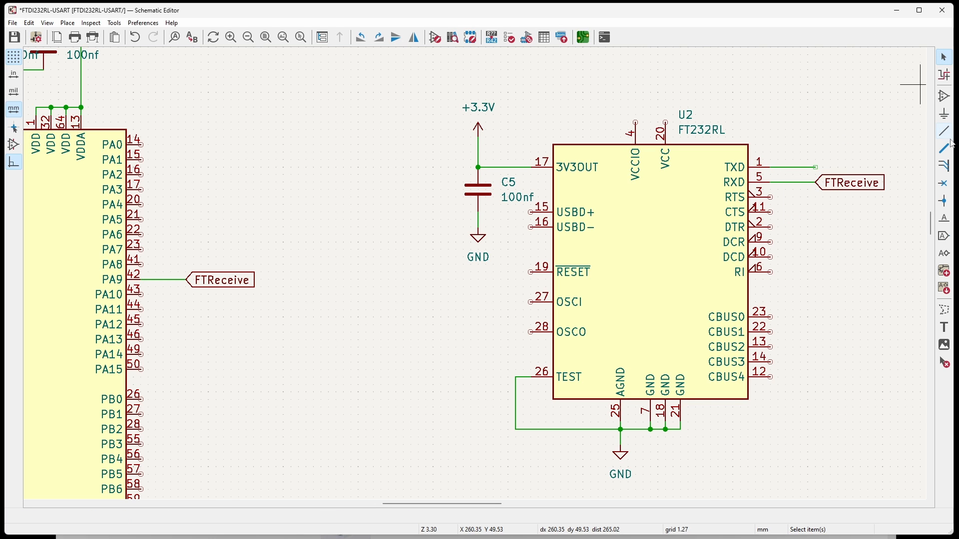
click(948, 237)
click(630, 401)
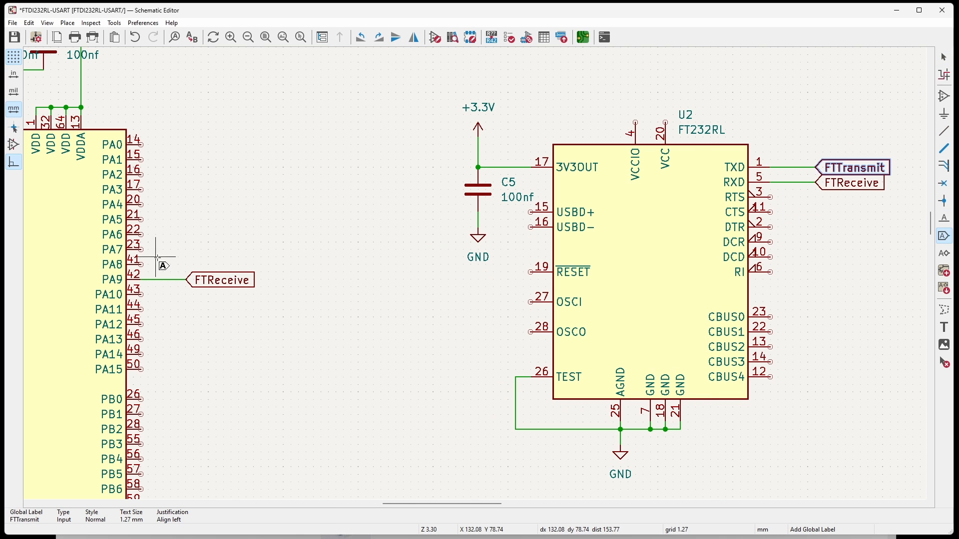
Check PA10's USART function on the pinout page, then wire U1's PA10 pin to a copy of the FTTransmit global label.
click(577, 536)
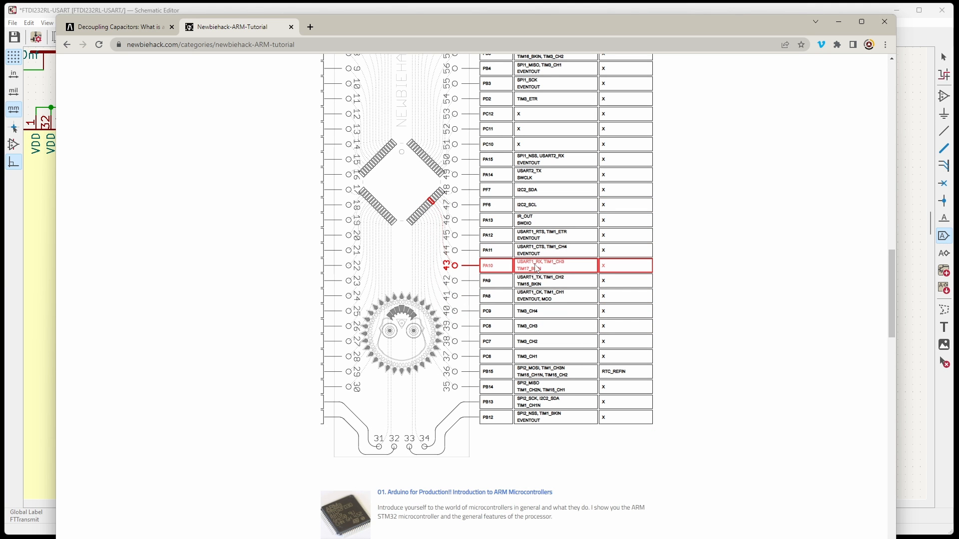
click(916, 35)
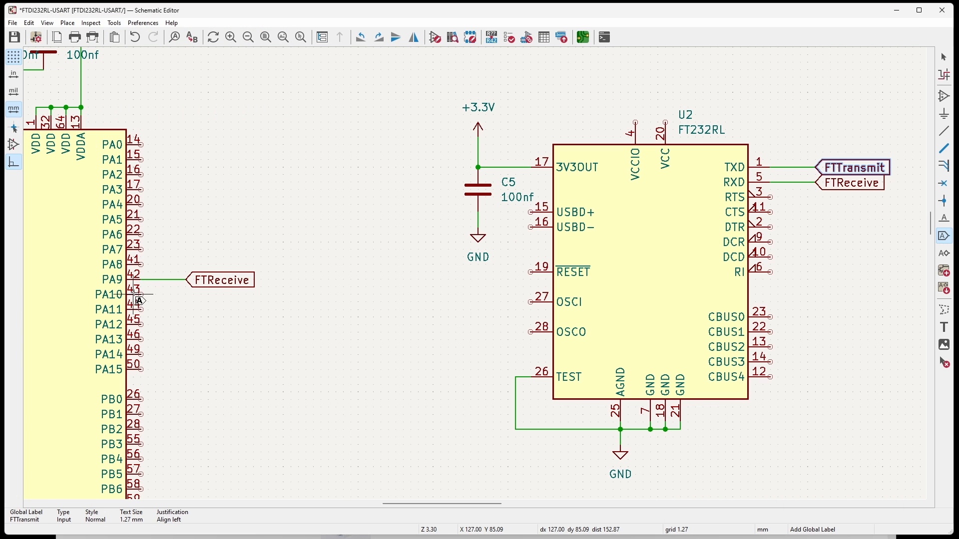
click(944, 56)
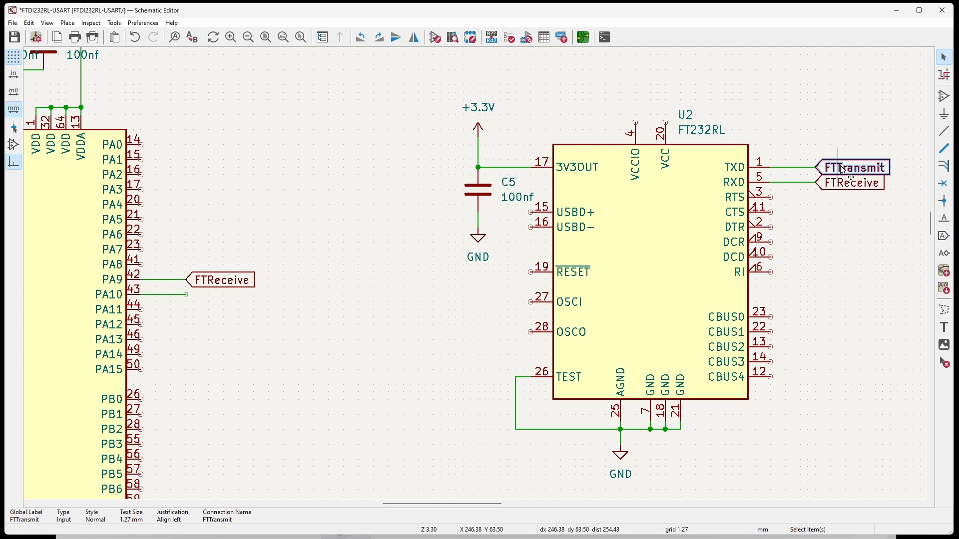
key(ctrl+c)
key(ctrl+v)
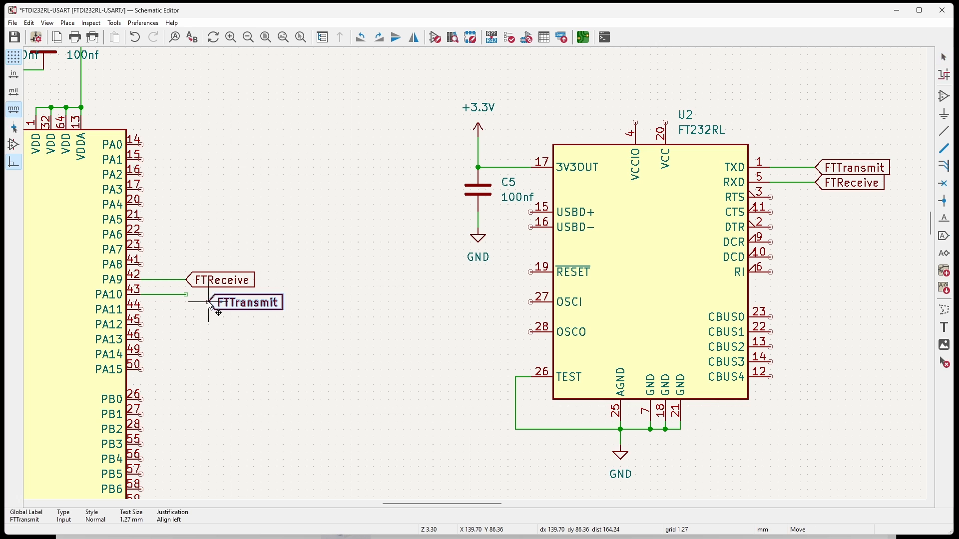
click(186, 295)
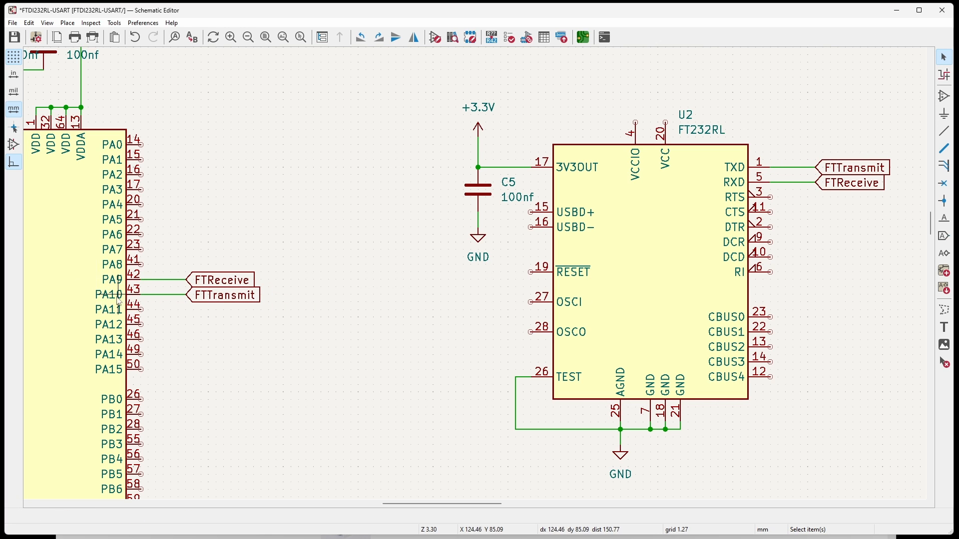
Update the board in the PCB Editor from the schematic and examine the FTTransmit and FTReceive connections against the pinout page.
click(582, 37)
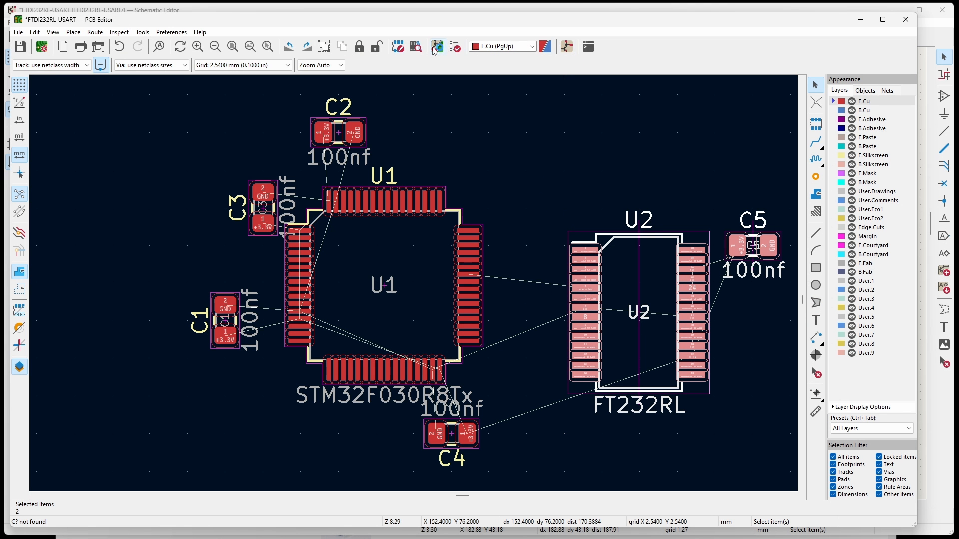
key(Escape)
scroll(417, 294, up, 5)
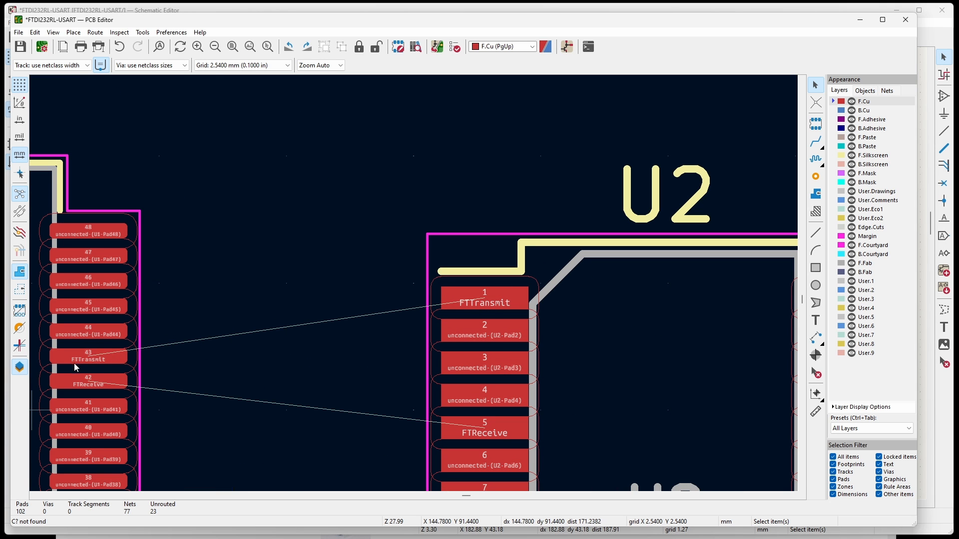
key(alt+Tab)
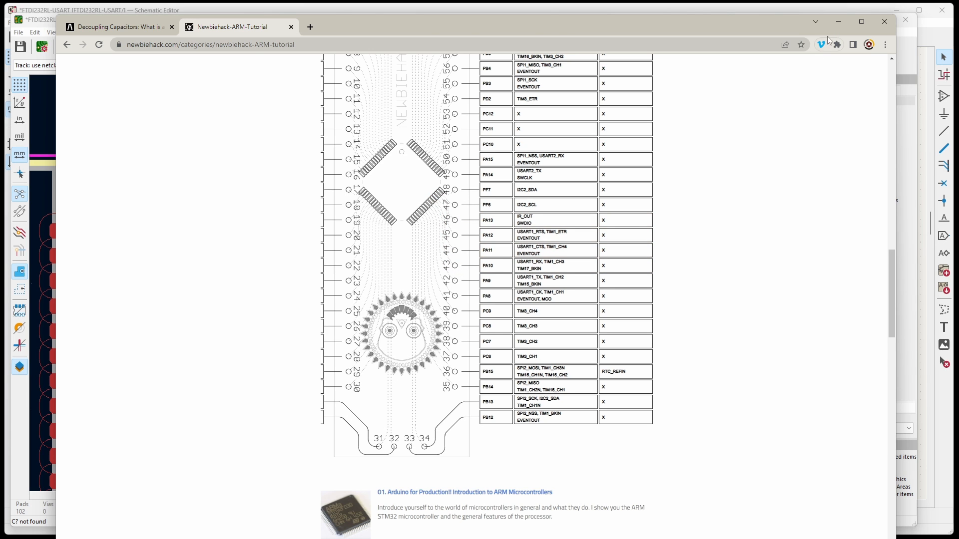
click(838, 22)
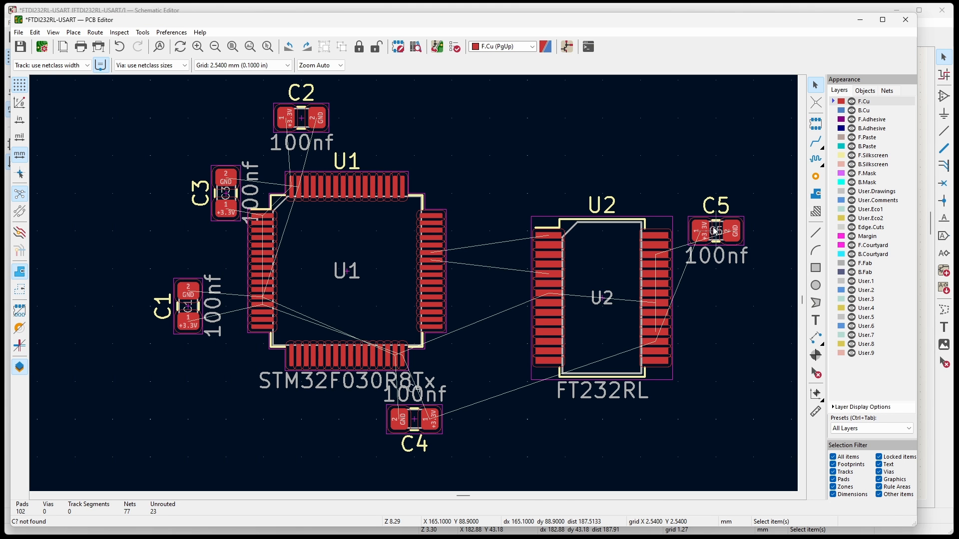
Move the C5 footprint beside U2's lower right pads and rotate it 90 degrees.
drag(715, 230, 717, 342)
key(r)
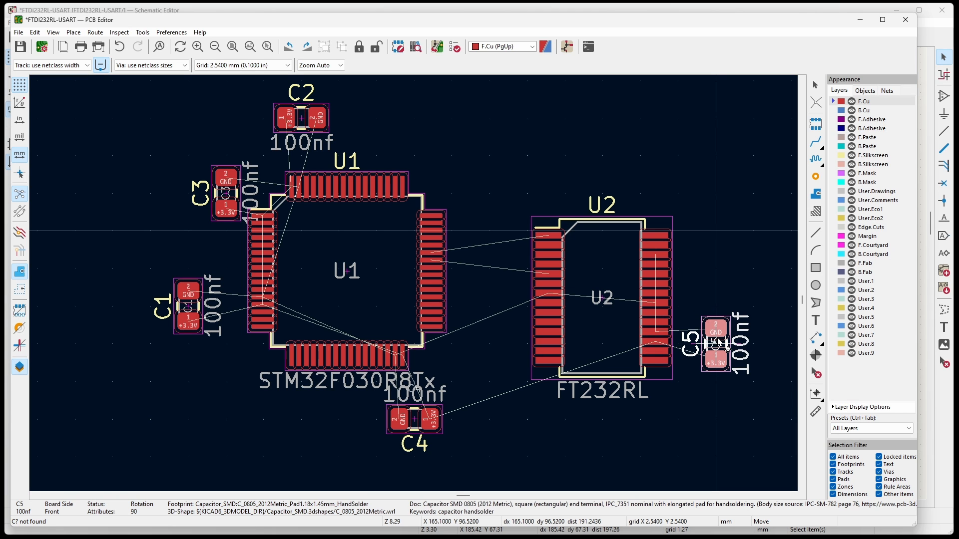
mouse_move(718, 344)
mouse_down()
mouse_move(689, 333)
mouse_move(666, 339)
mouse_move(619, 299)
mouse_move(708, 333)
mouse_move(689, 341)
mouse_move(727, 340)
mouse_up()
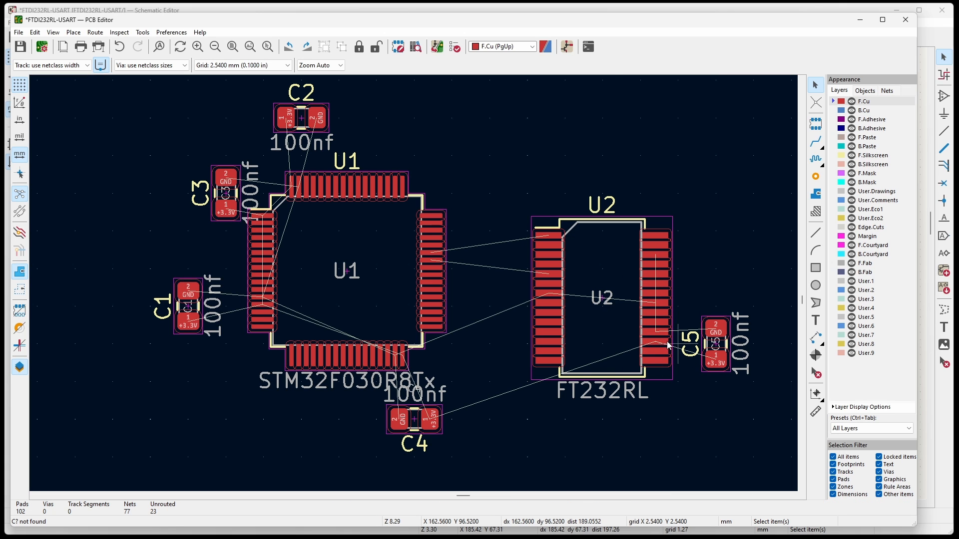
In the Schematic Editor, consult datasheet Figure 7.4 and place a C_Polarized capacitor symbol above U2.
click(564, 49)
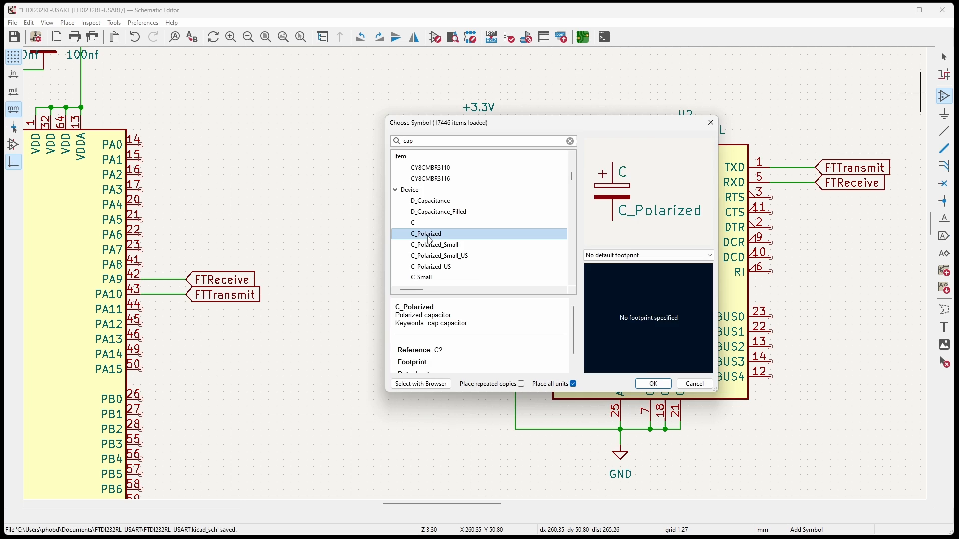
double_click(429, 234)
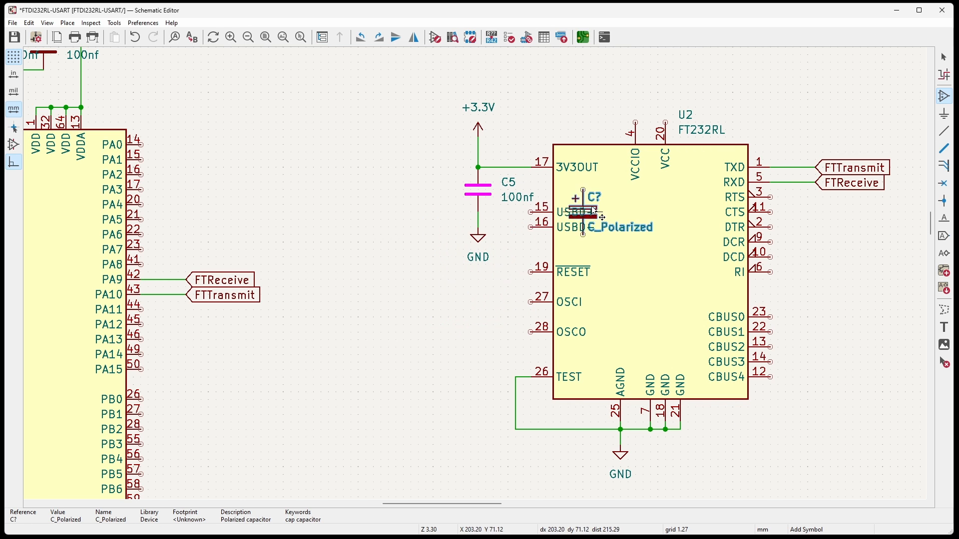
scroll(580, 215, down, 2)
click(584, 146)
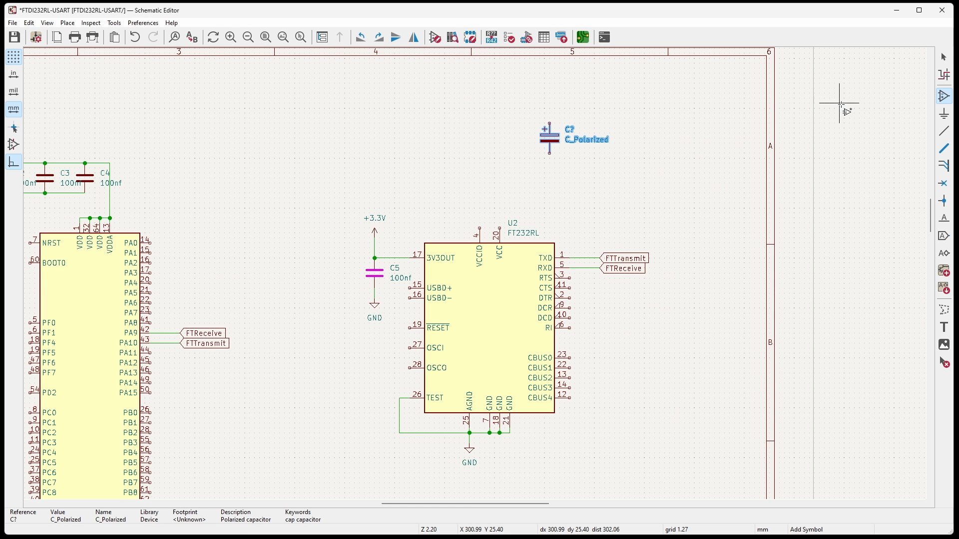
Set the polarized capacitor's reference to C6 and its value to 4.7uF.
click(944, 57)
double_click(572, 129)
text(C6)
key(Return)
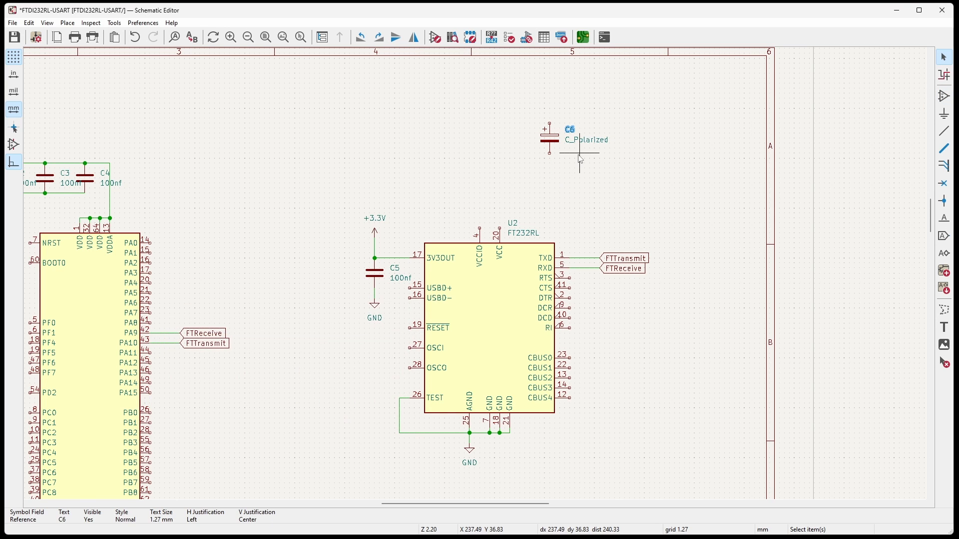
double_click(580, 140)
key(BackSpace)
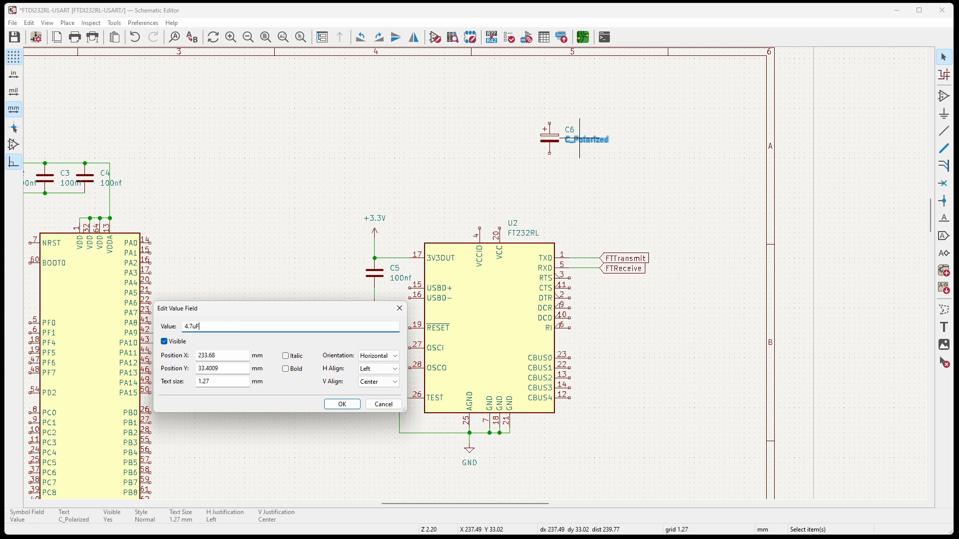
key(Return)
Place a copy of the 100nf capacitor C5 to the left of C6 and check the USB connector in datasheet Figure 7.4.
click(374, 273)
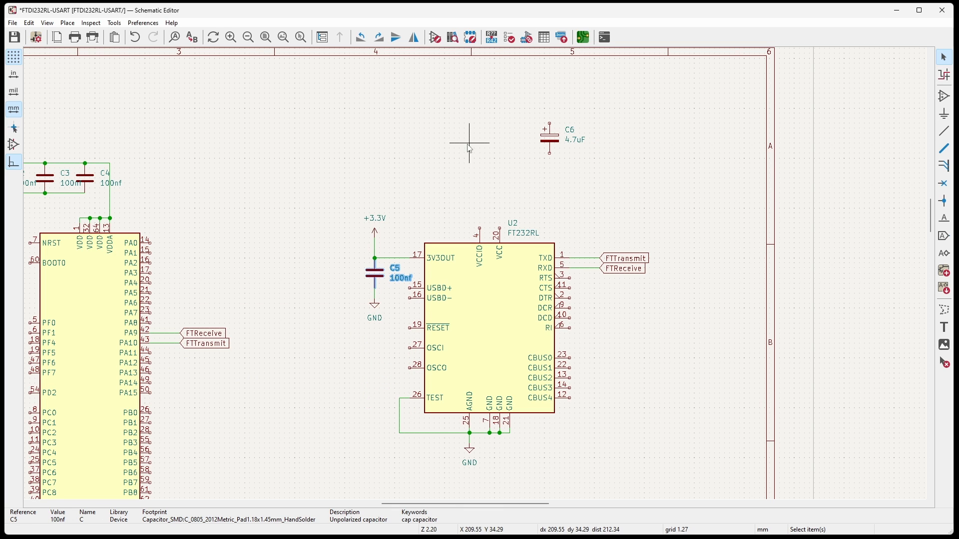
key(alt+Tab)
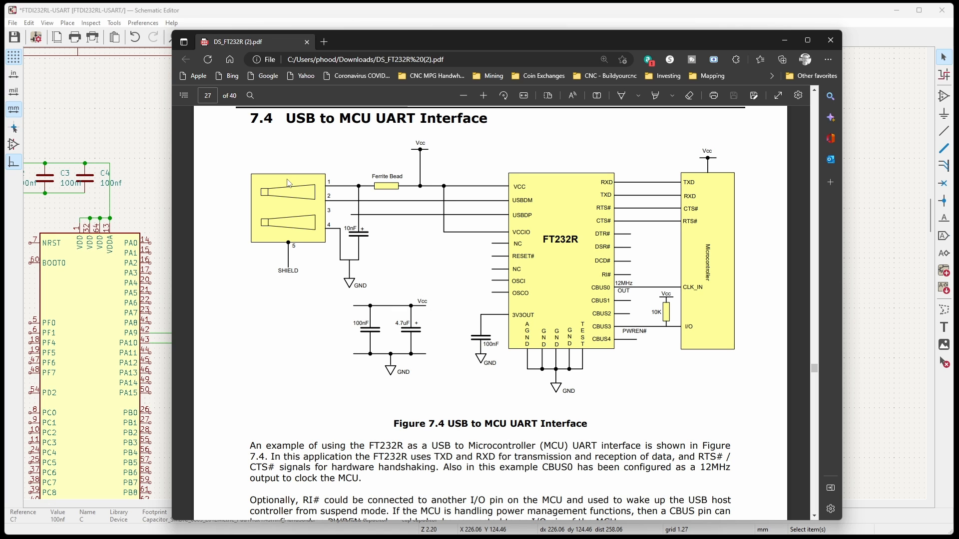
key(alt+Tab)
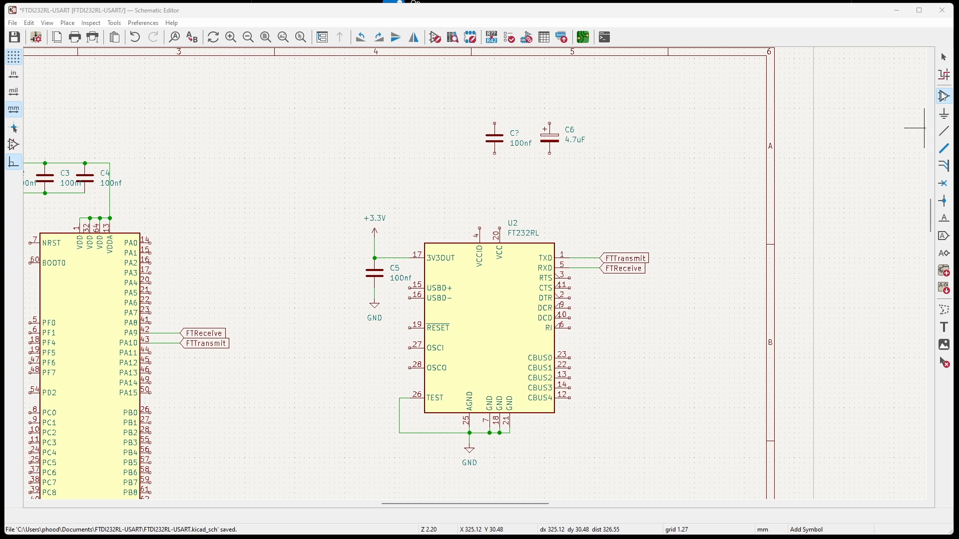
Find the USB_B_Mini connector symbol with the filter "usb mini" and place it above C5, left of the two capacitors.
click(924, 129)
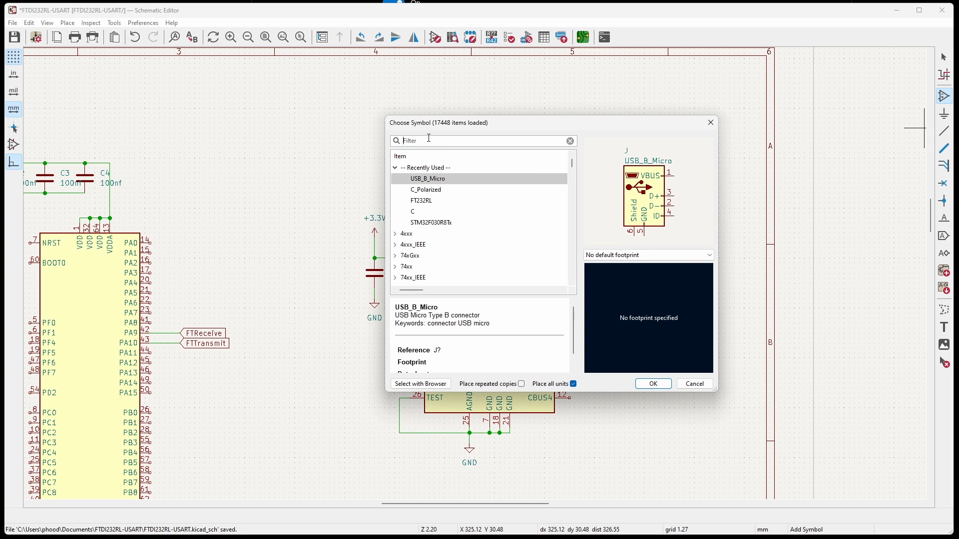
text(usb mini)
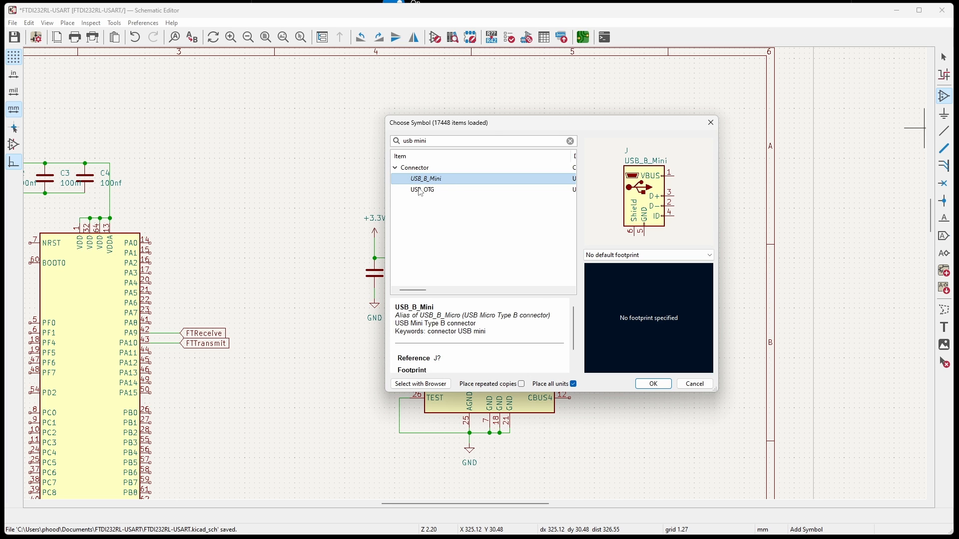
click(656, 383)
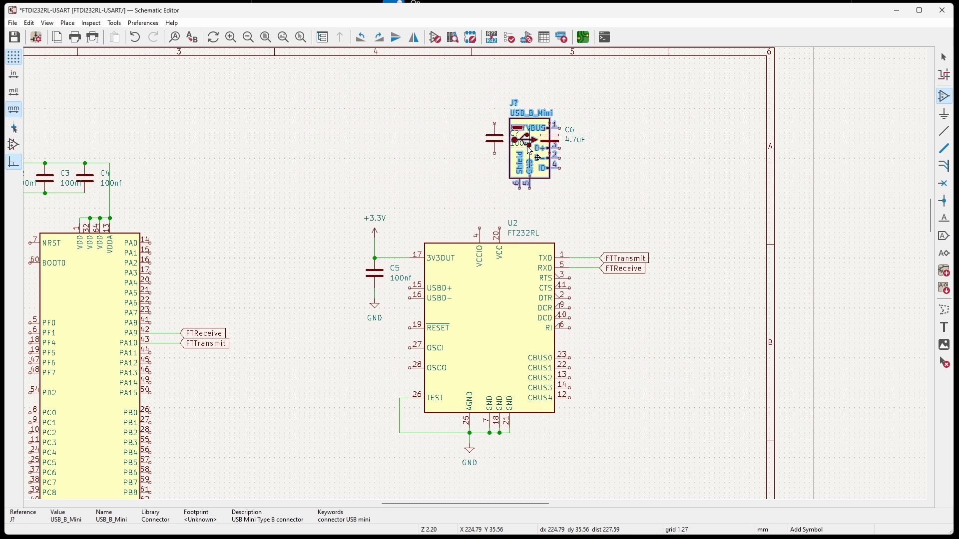
click(377, 130)
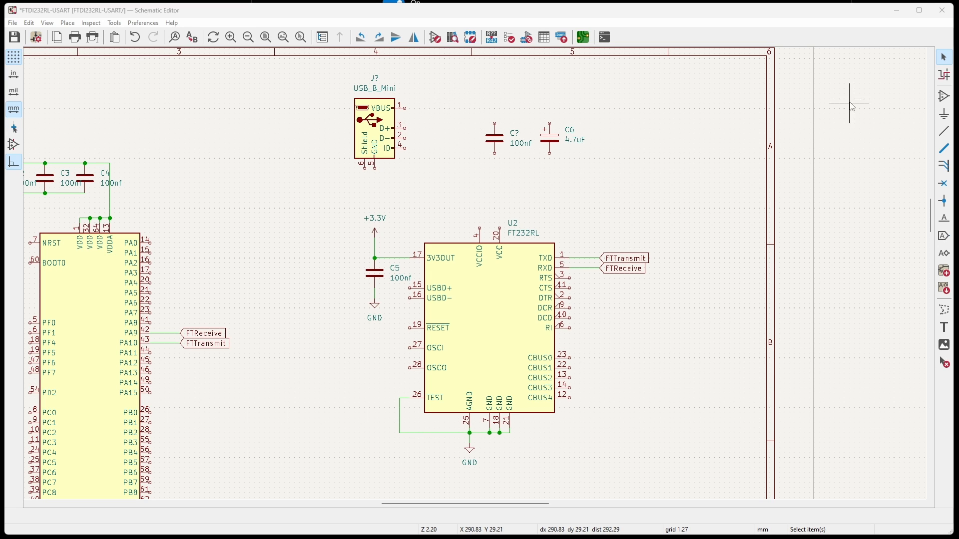
Place a FerriteBead_Small symbol, rotated to lie horizontally, in line with the USB connector's VBUS pin.
click(944, 96)
click(915, 98)
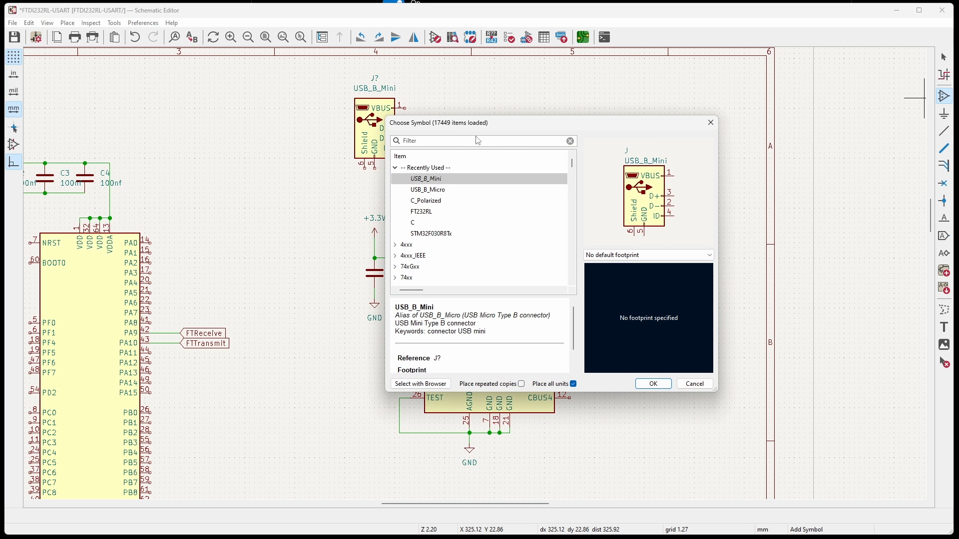
text(ferr)
click(450, 190)
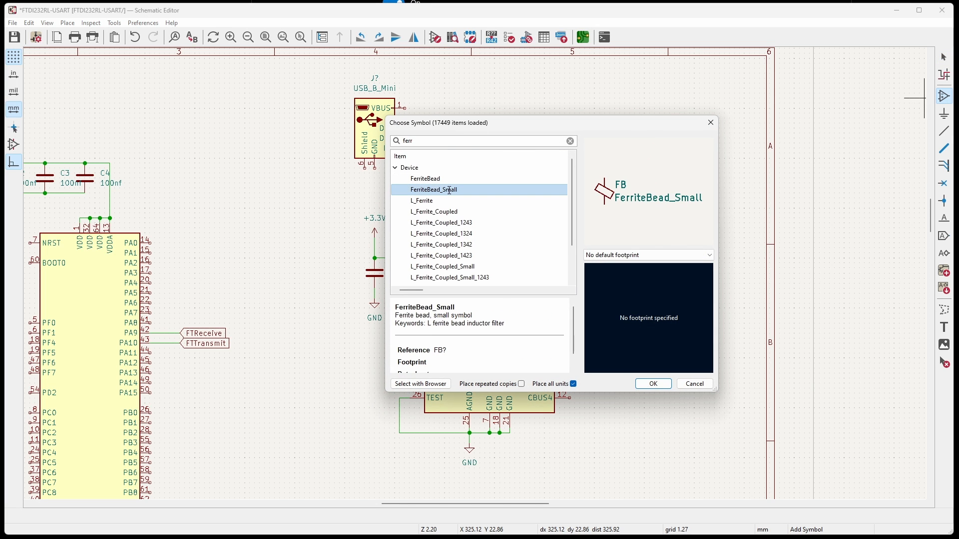
click(639, 386)
key(r)
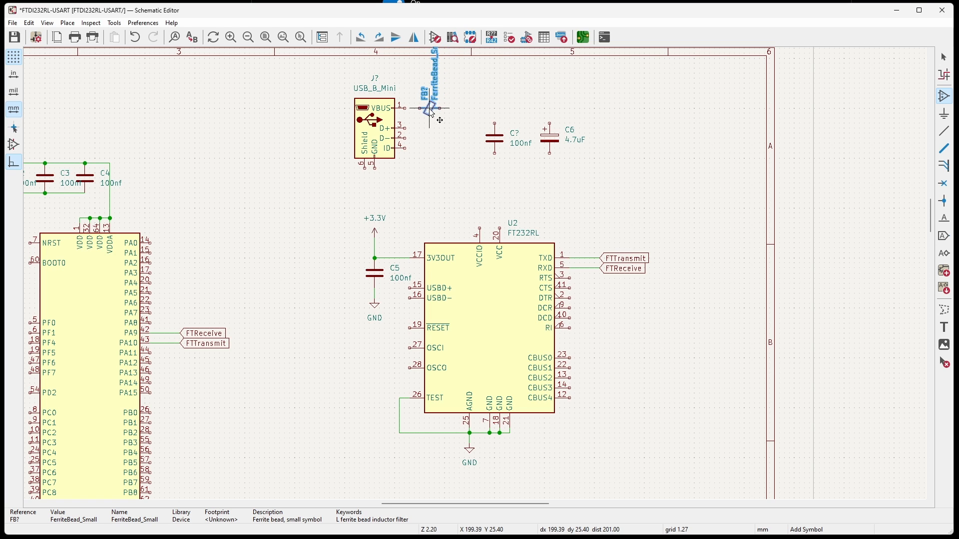
click(444, 111)
Wire VBUS through the ferrite bead to the tops of the 100nf capacitor and C6, and connect their lower ends to a GND symbol.
scroll(444, 111, up, 3)
click(943, 131)
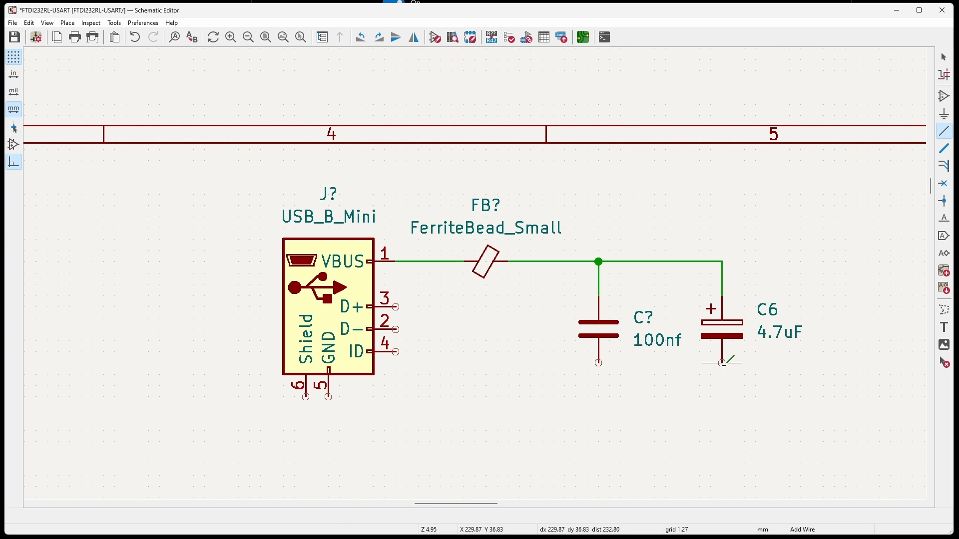
scroll(723, 363, down, 4)
key(Escape)
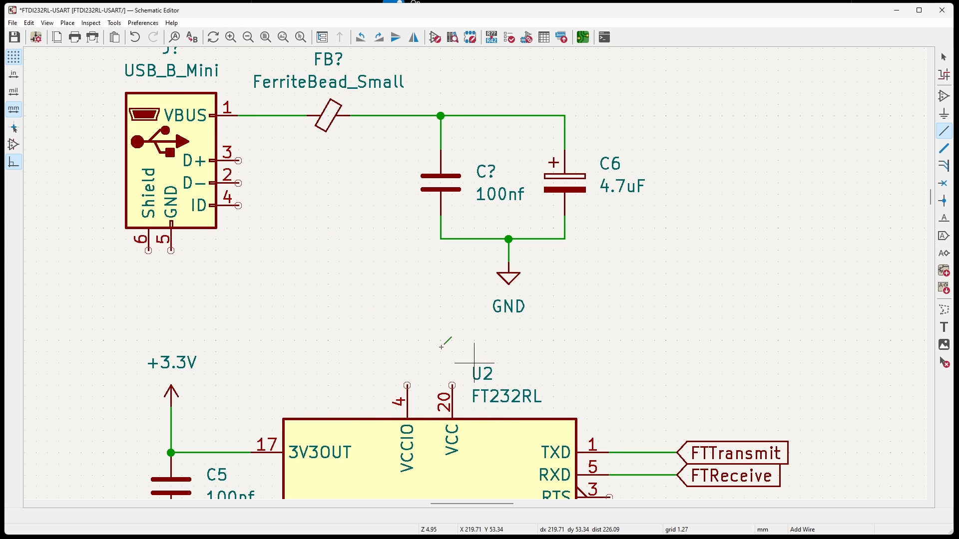
Check the VCC wiring in datasheet Figure 7.4 and place a VCC power symbol on the wire corner above C6.
key(alt+Tab)
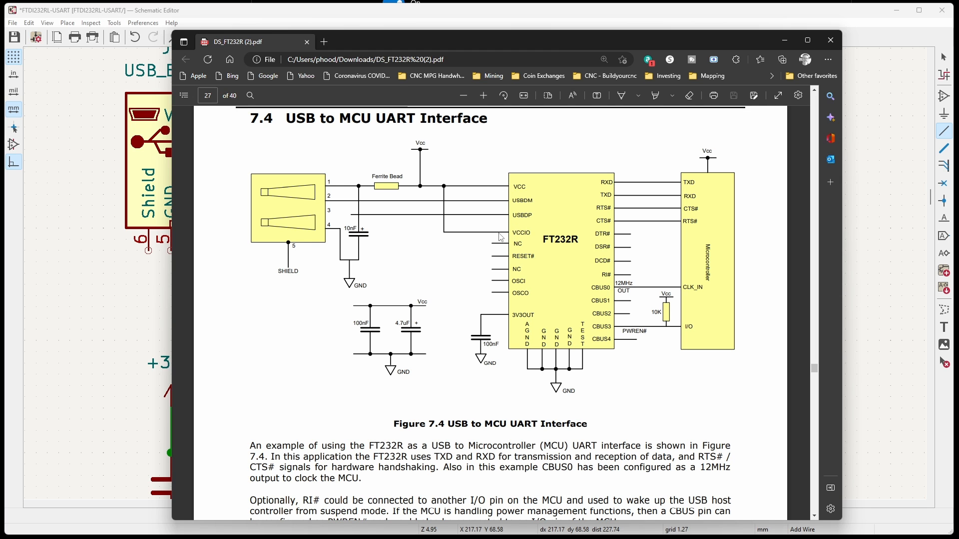
click(758, 17)
scroll(601, 274, down, 2)
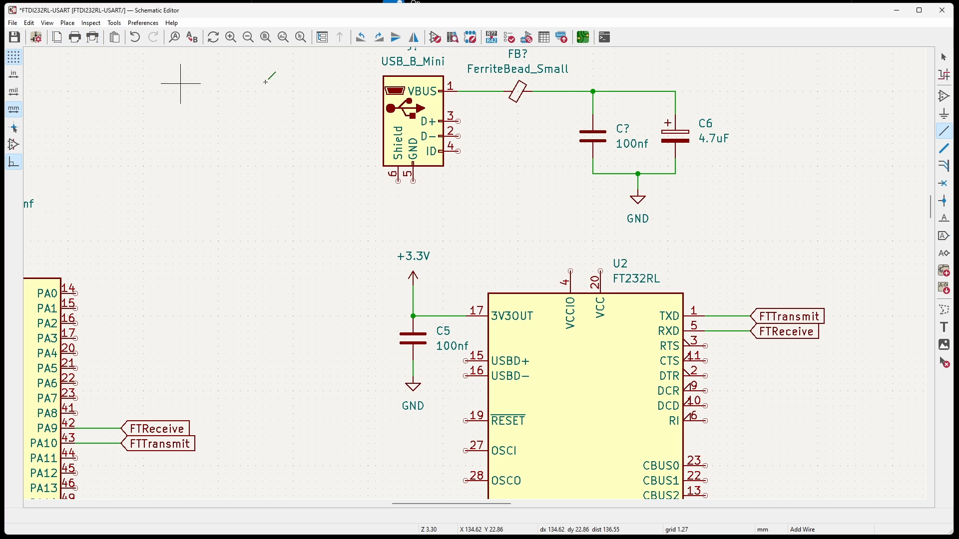
click(944, 114)
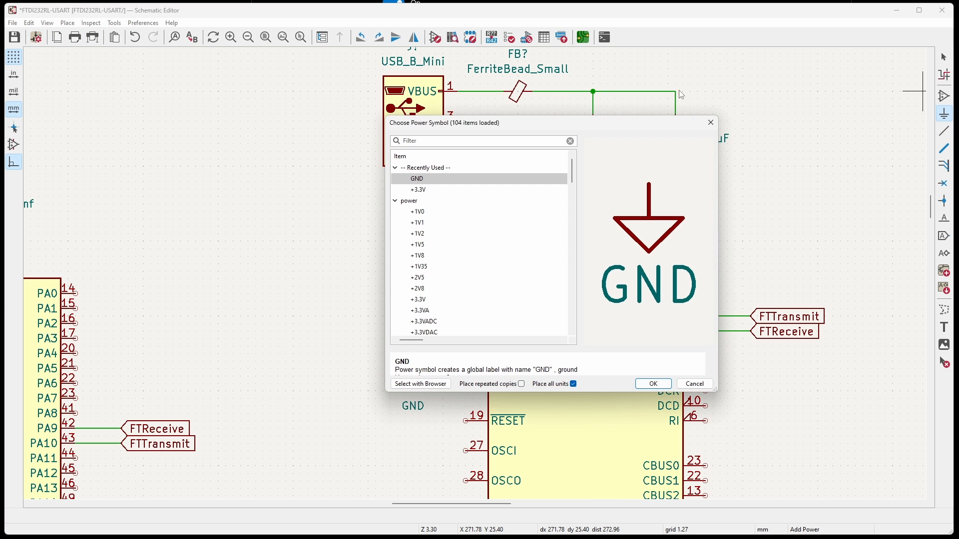
text(vc)
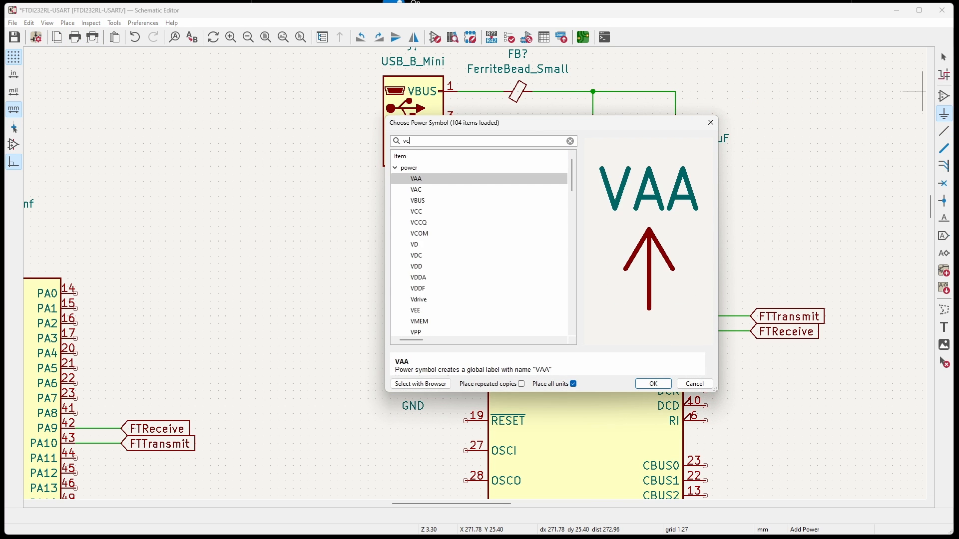
text(c)
key(Return)
click(675, 90)
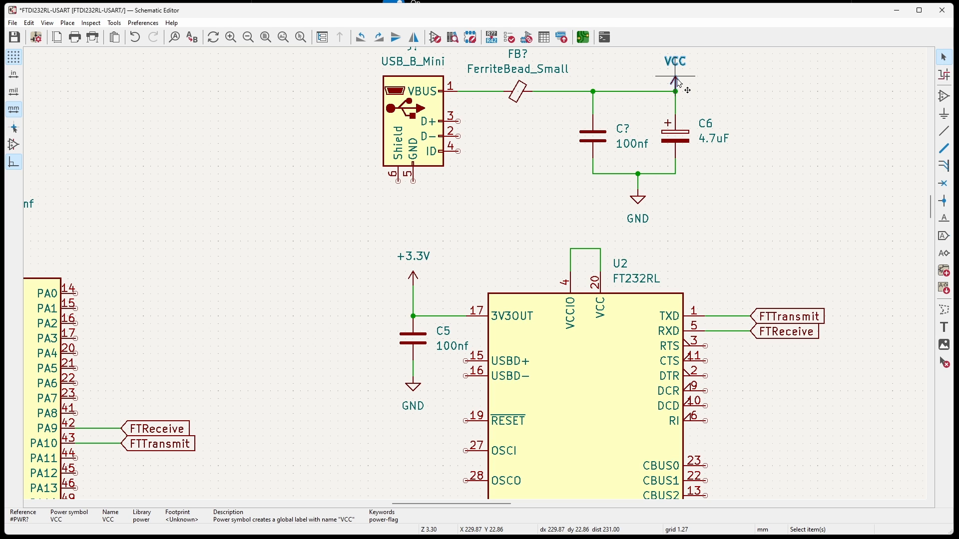
Join U2's VCCIO and VCC pins with a wire, attach a copy of the VCC symbol, and return to the datasheet figure.
key(ctrl+v)
click(570, 249)
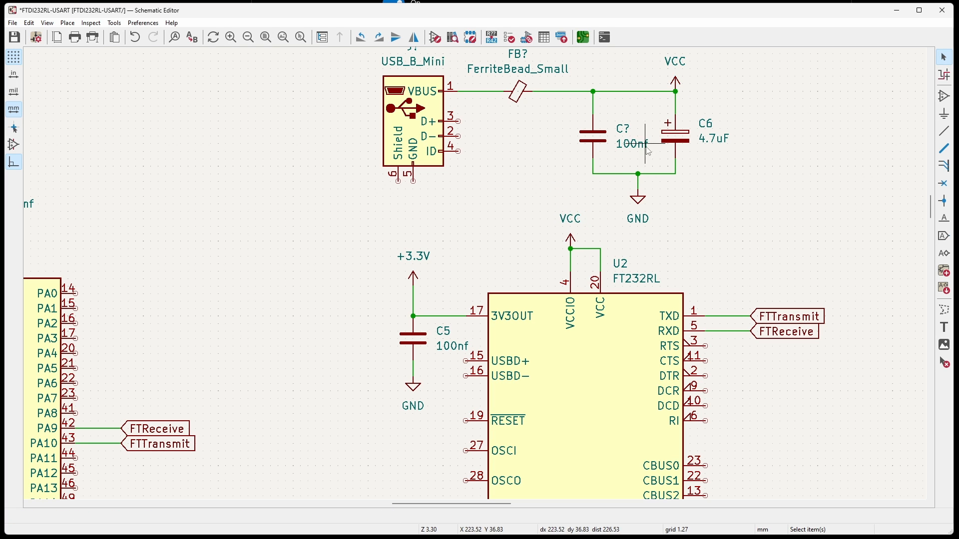
key(alt+Tab)
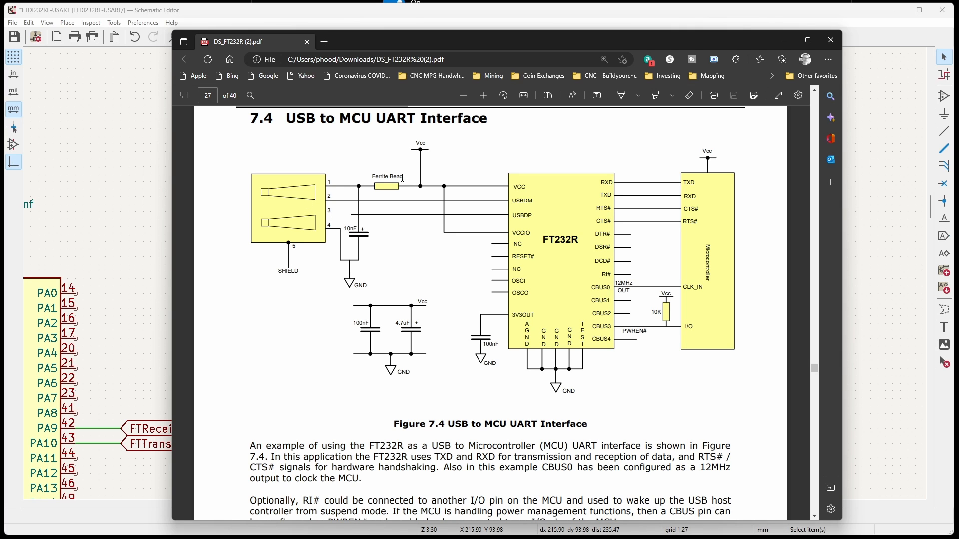
Attach global labels D+ and D- with input shape to the USB connector's D+ and D- pins.
click(672, 14)
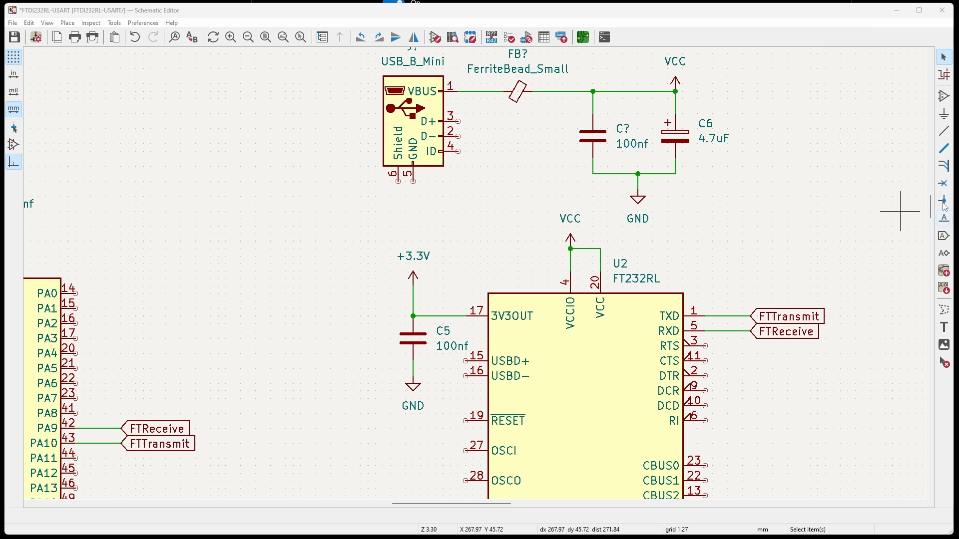
key(ctrl+l)
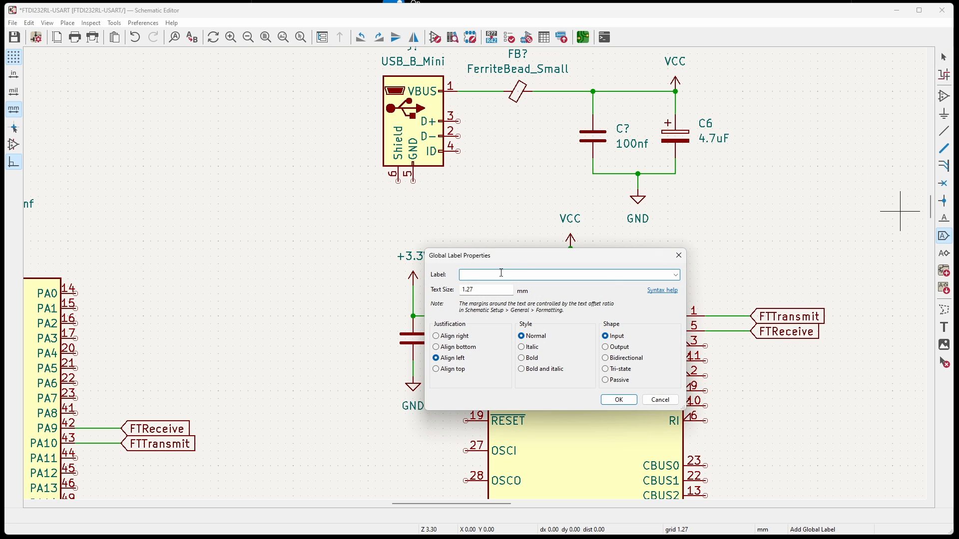
text(D+)
click(618, 400)
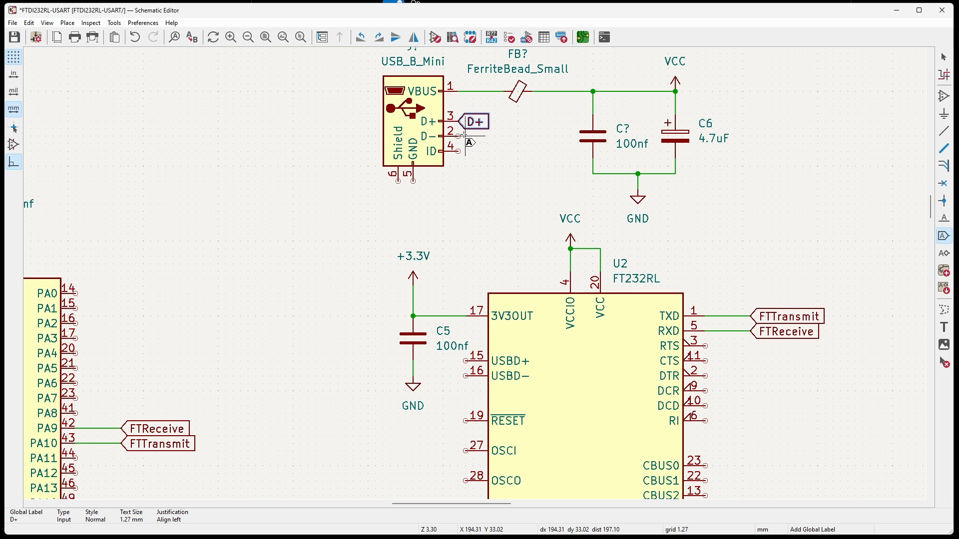
click(459, 136)
text(D-)
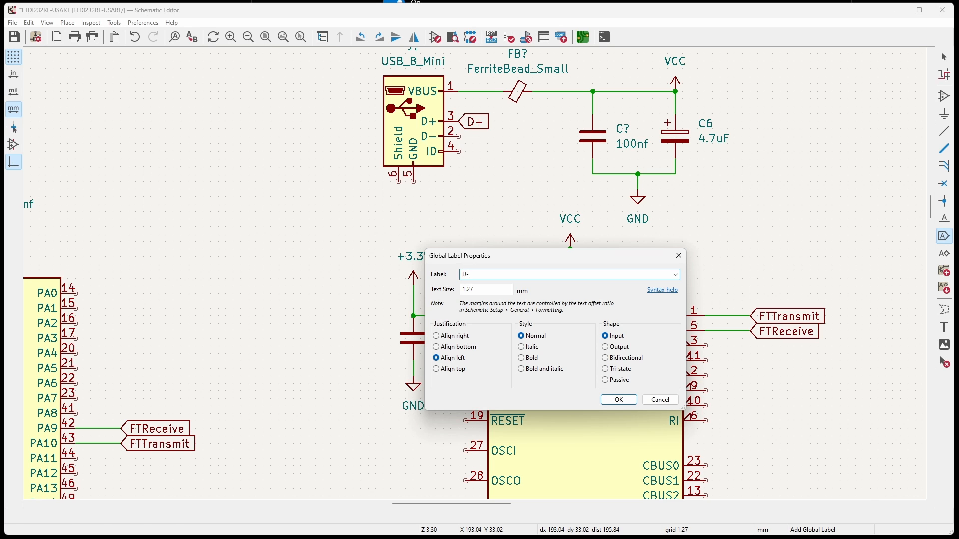
key(Return)
click(458, 136)
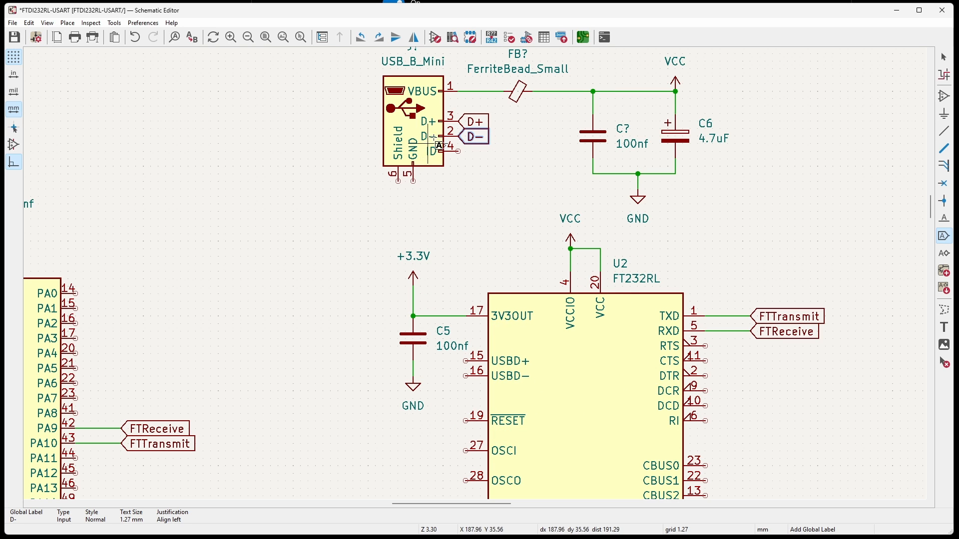
Place copies of the D+ and D- labels, rotated 180 degrees, on U2's USBD+ and USBD- pins.
key(ctrl+d)
key(r)
key(r)
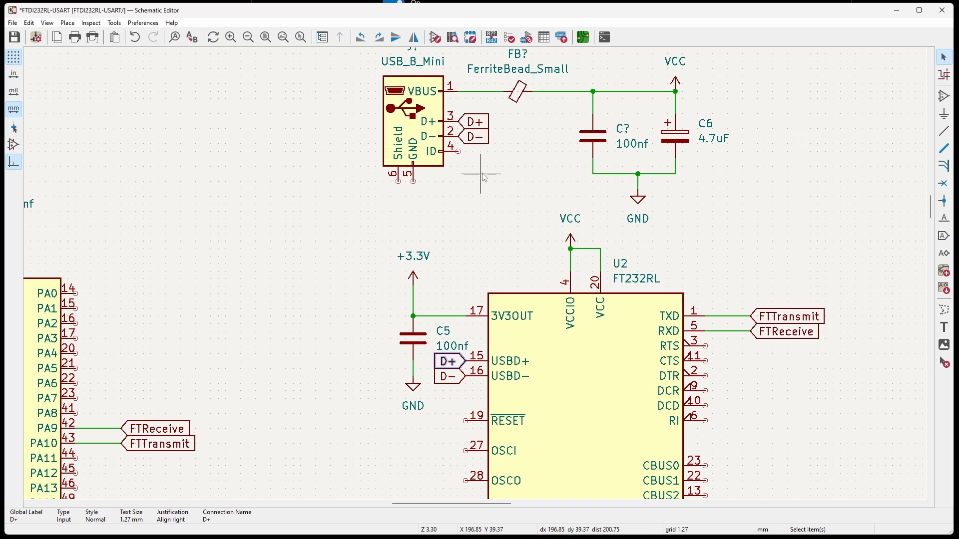
Duplicate the GND symbol below the capacitors and attach the copy to the USB connector's GND pin 5.
click(638, 199)
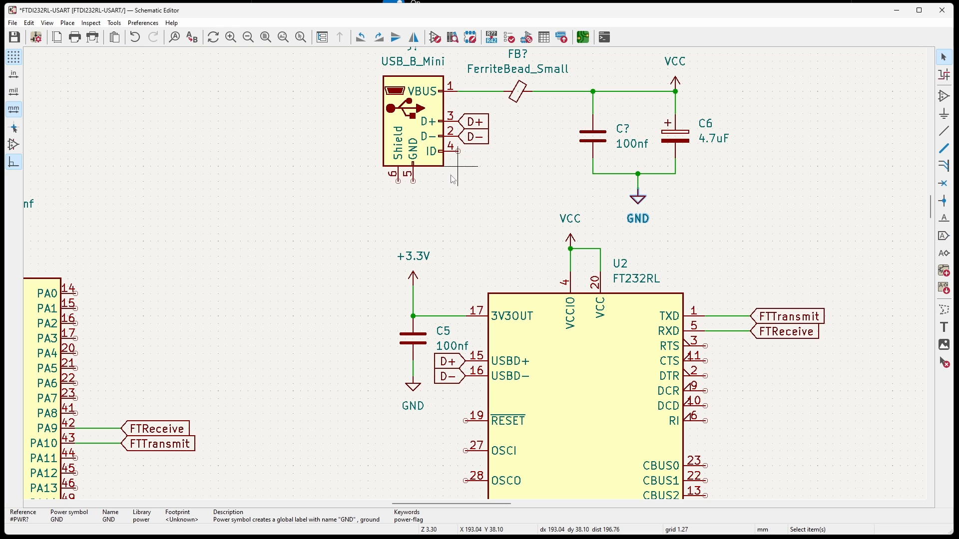
key(ctrl+d)
click(402, 178)
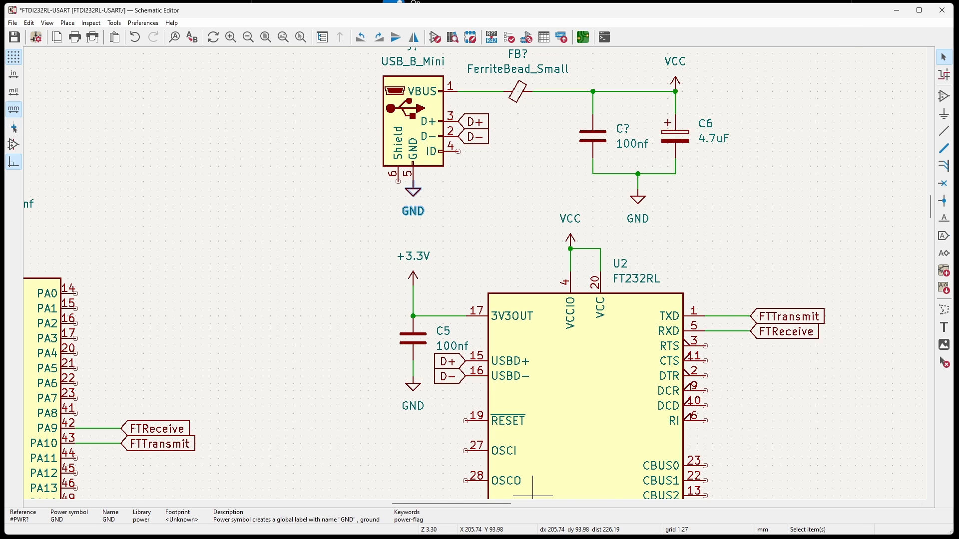
Check the shield connection in datasheet Figure 7.4, attach a GND symbol to the USB connector's Shield pin, and save the schematic.
key(alt+Tab)
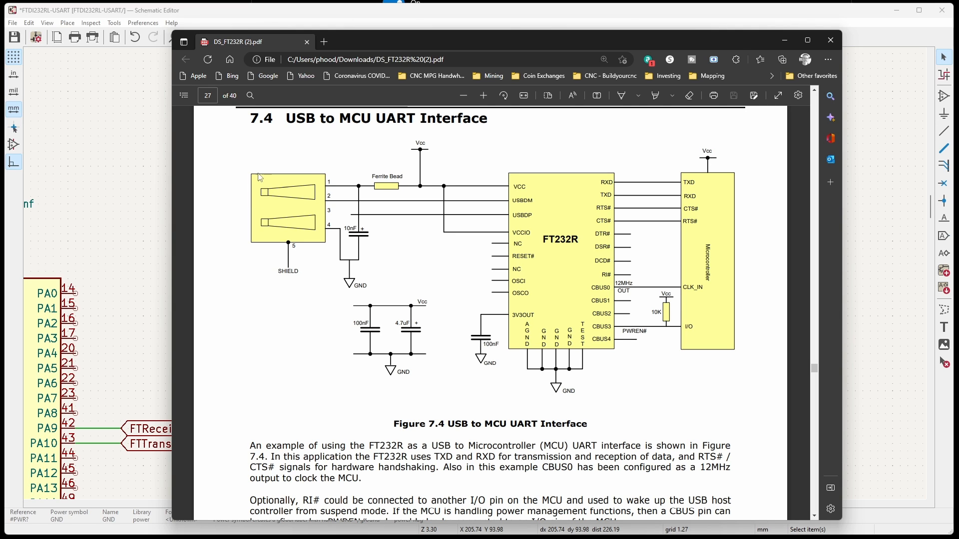
click(602, 15)
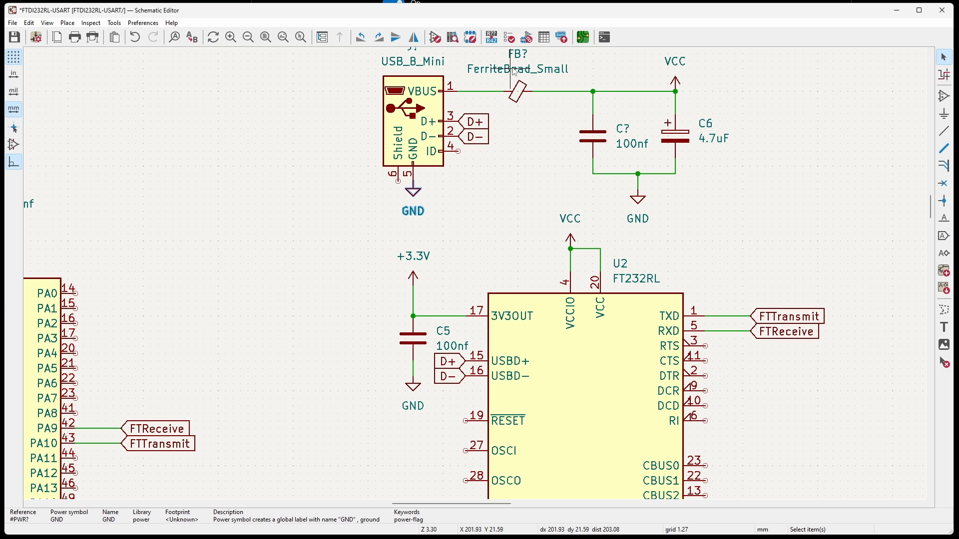
click(398, 181)
key(ctrl+s)
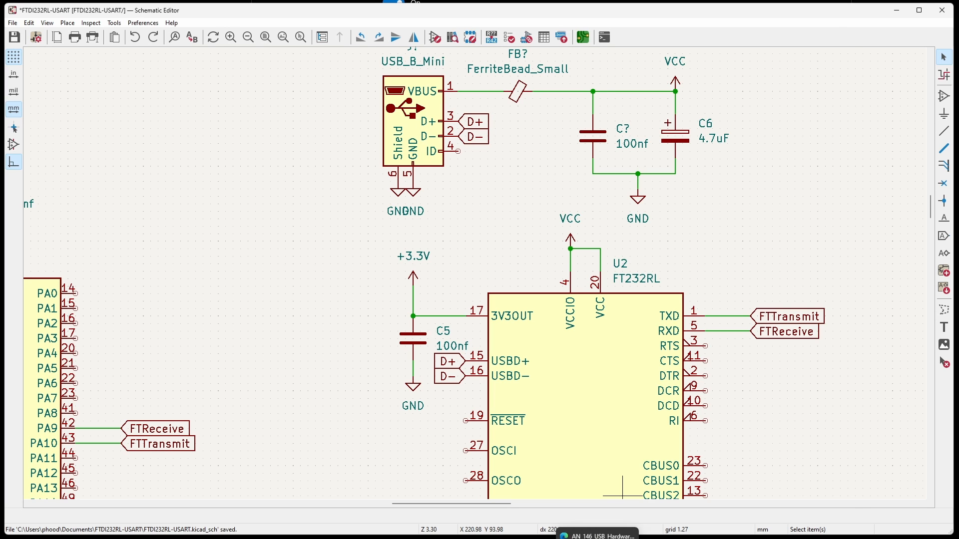
Open the AN_146 USB hardware design guidelines and examine section 2.4.4 on ferrite bead placement and the VBUS filter in Figure 2.5.
click(604, 538)
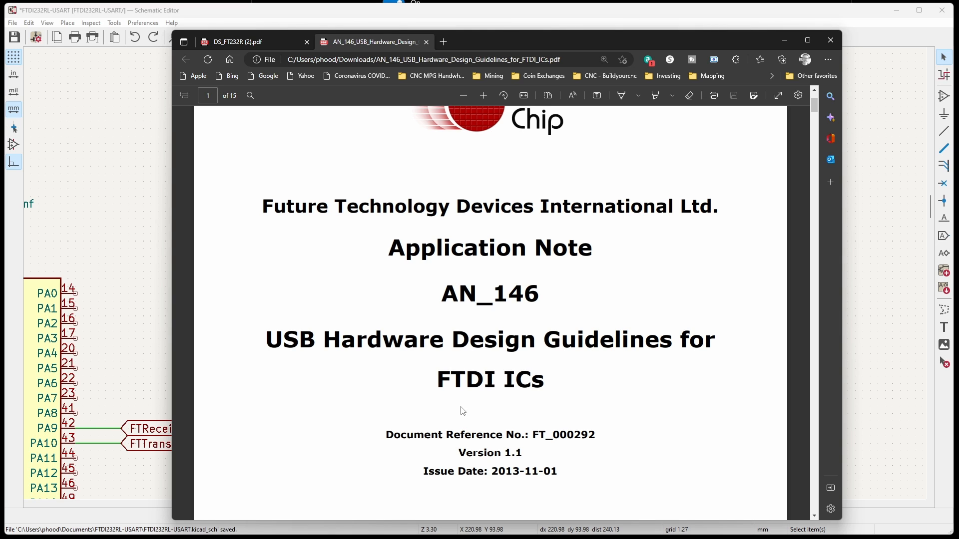
double_click(447, 382)
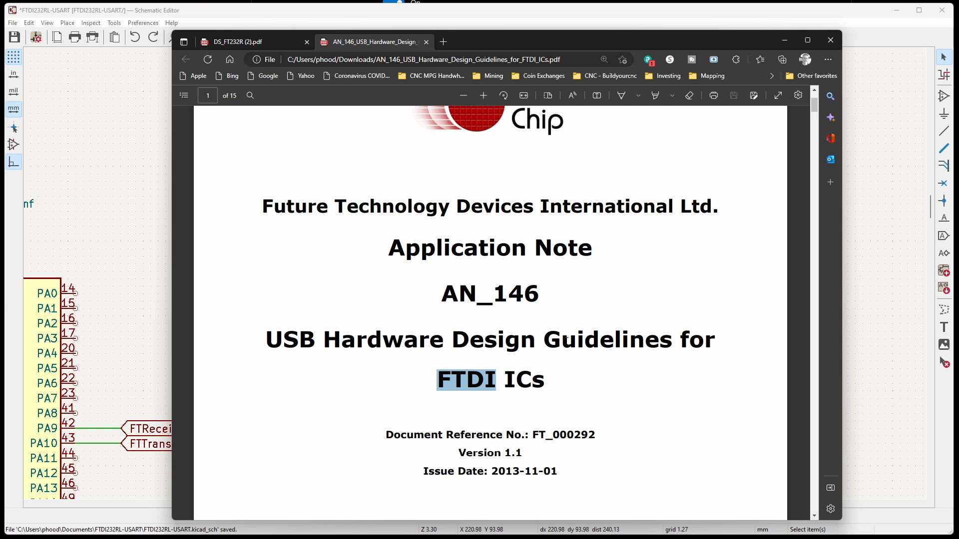
click(521, 366)
scroll(521, 366, down, 15)
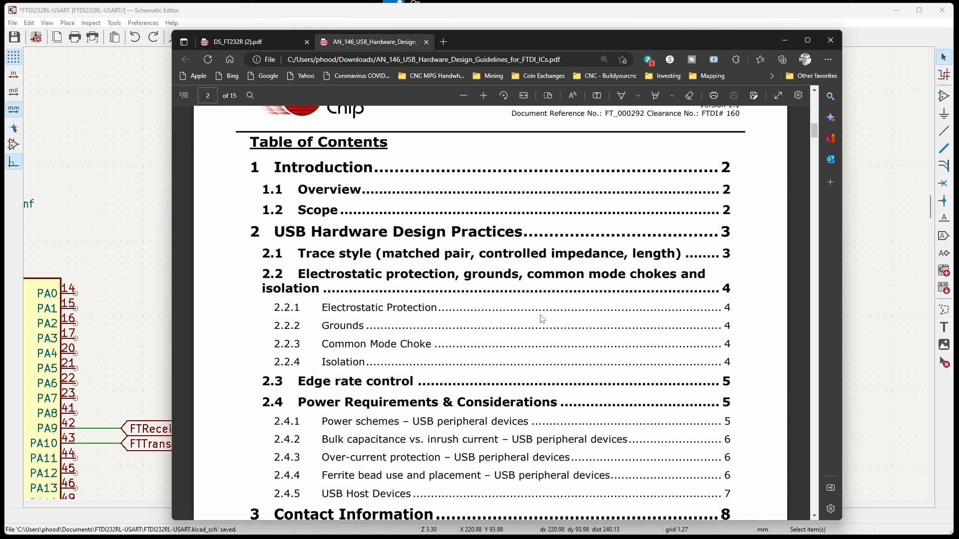
scroll(528, 298, down, 1)
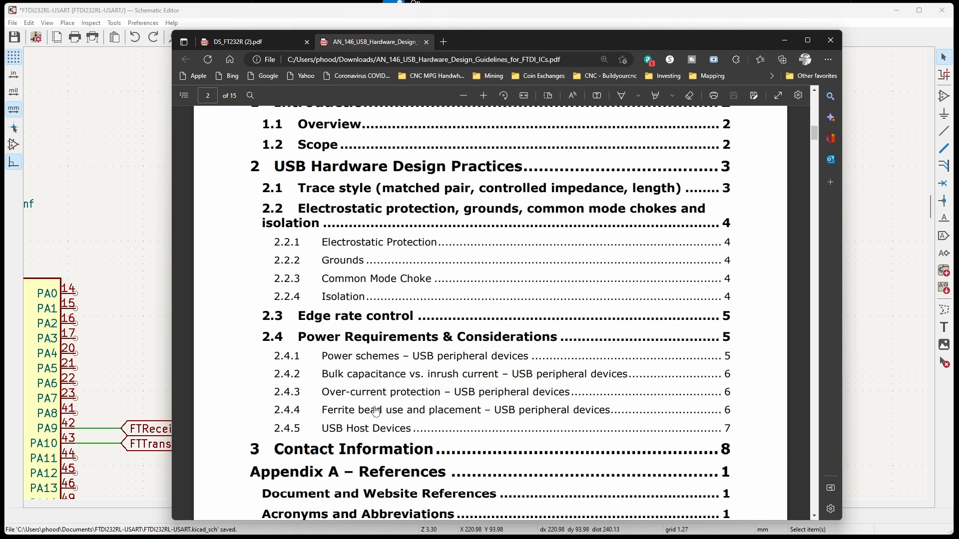
click(531, 415)
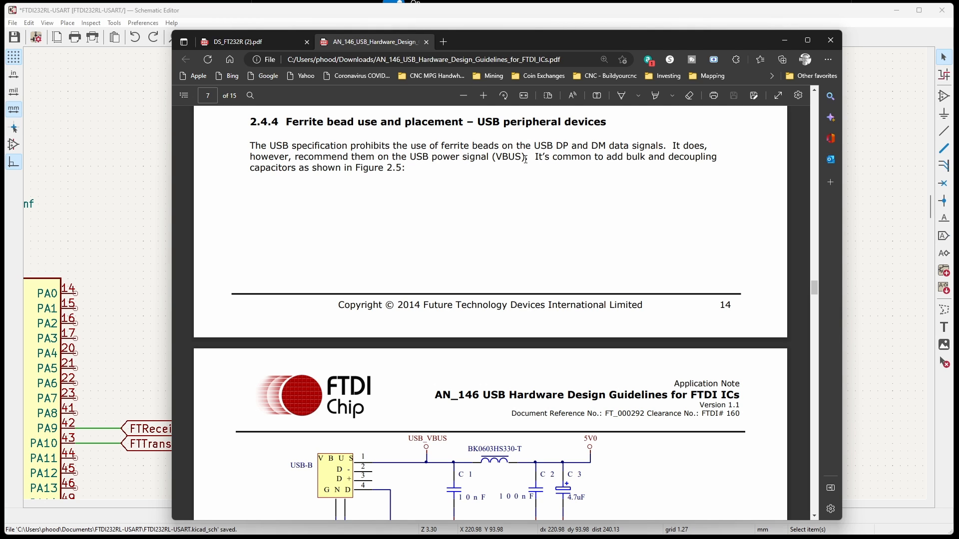
double_click(499, 157)
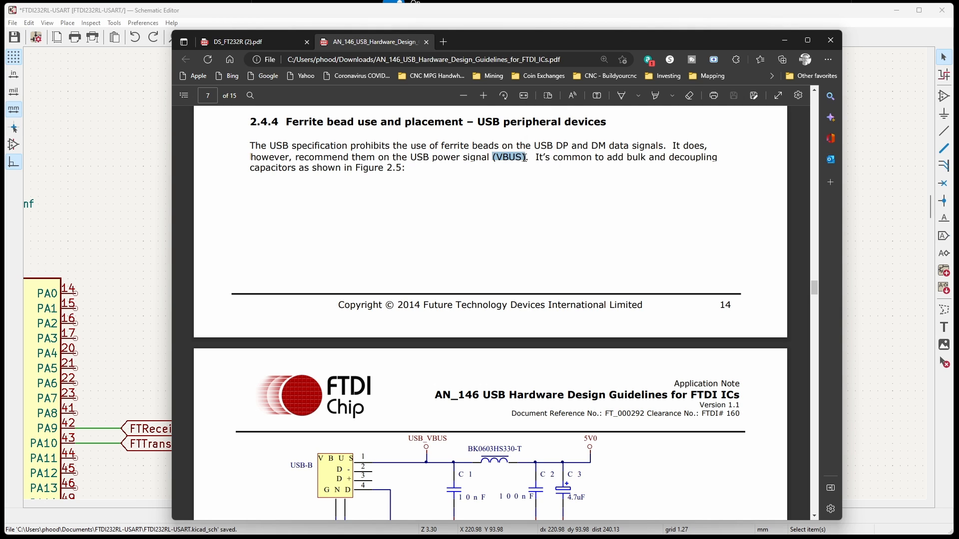
click(503, 166)
scroll(560, 145, down, 3)
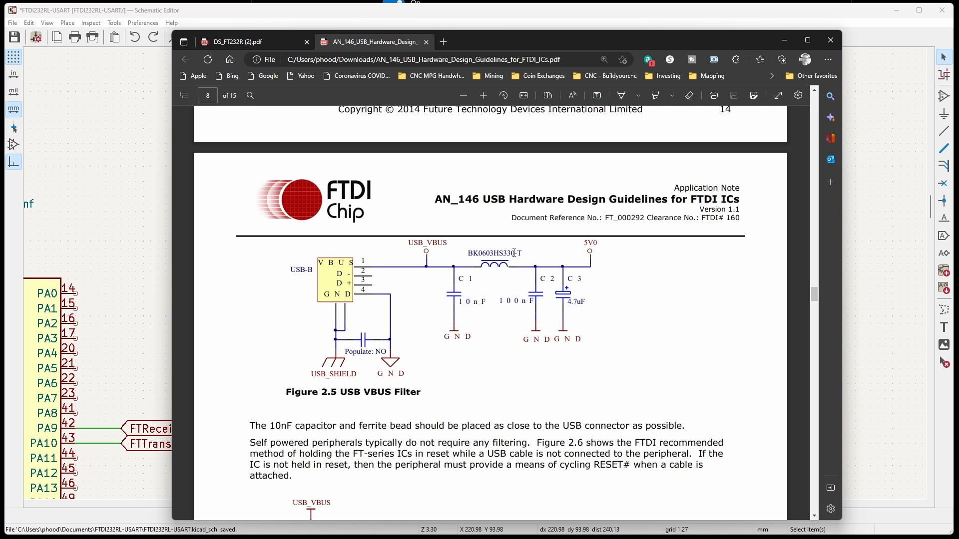
drag(522, 254, 490, 254)
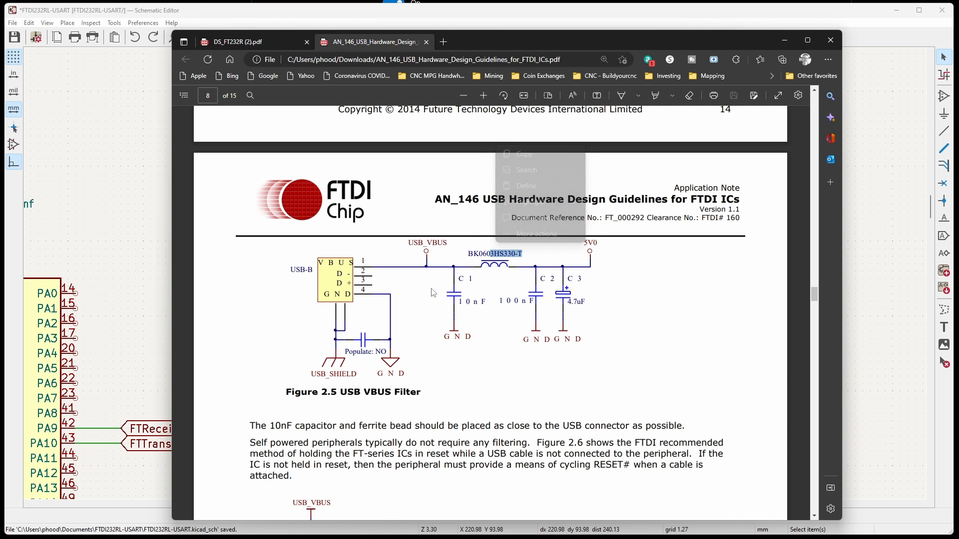
click(495, 286)
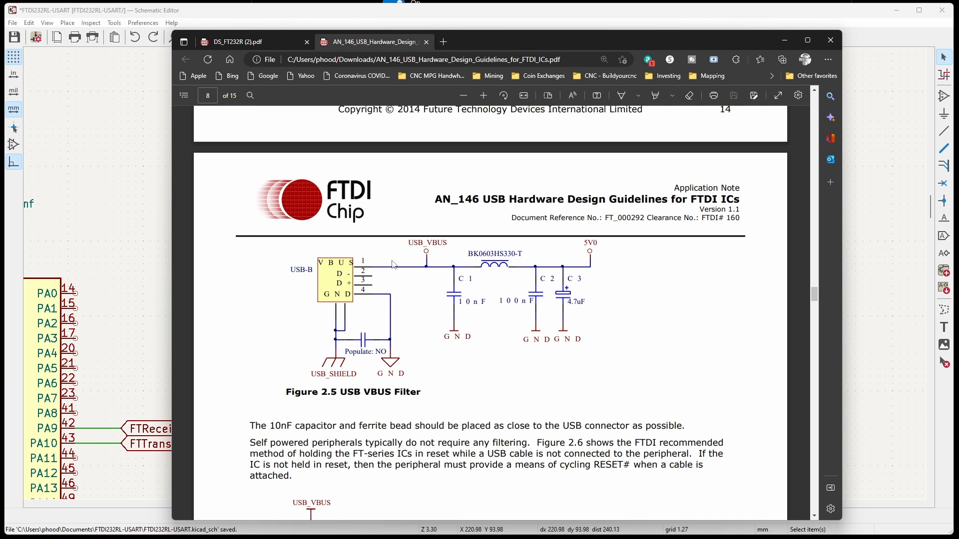
scroll(394, 265, down, 1)
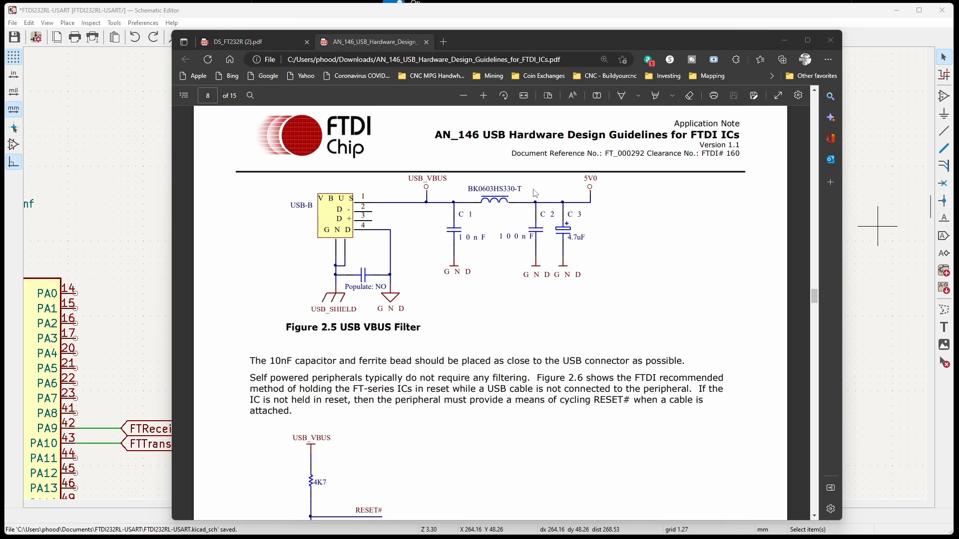
Copy the ferrite bead's part number from Figure 2.5 and set the schematic ferrite bead's value to HS330-T.
drag(492, 189, 523, 191)
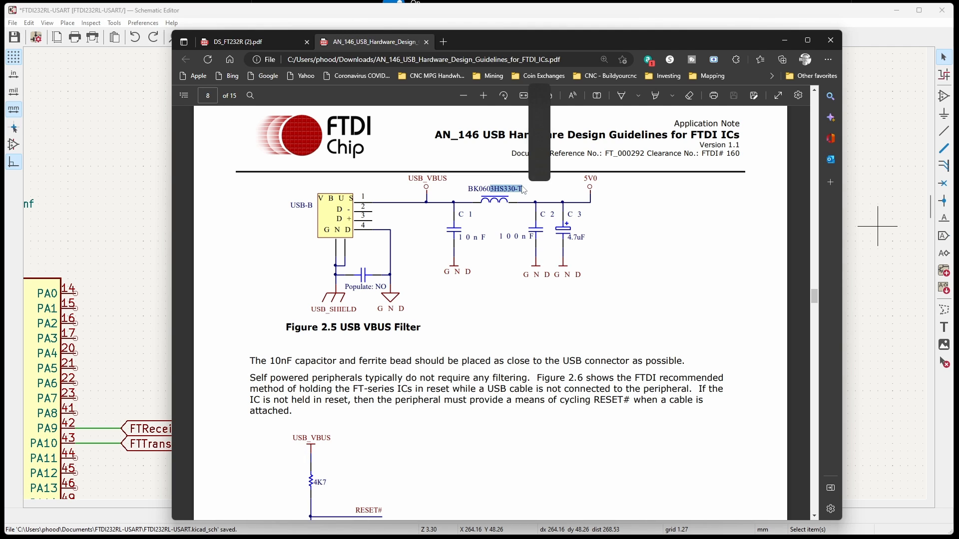
right_click(510, 191)
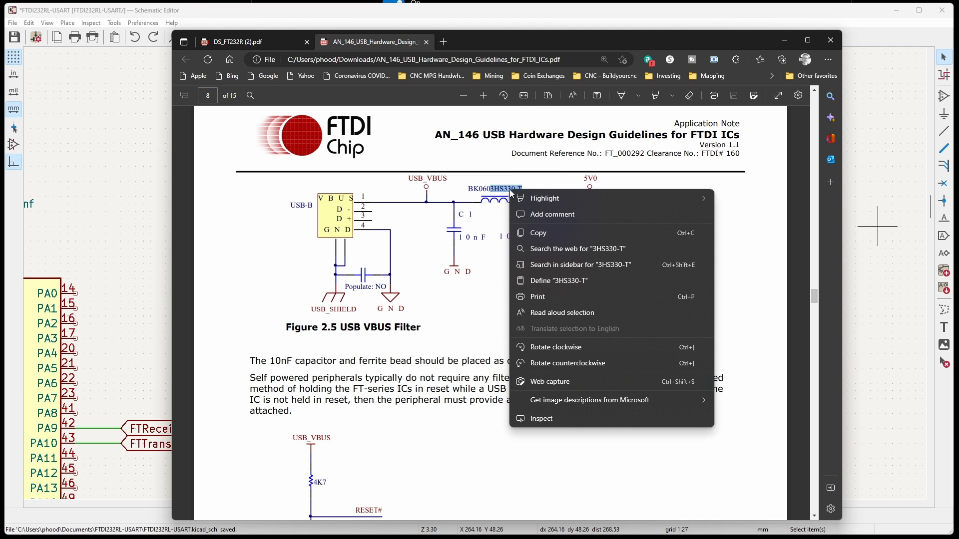
click(553, 228)
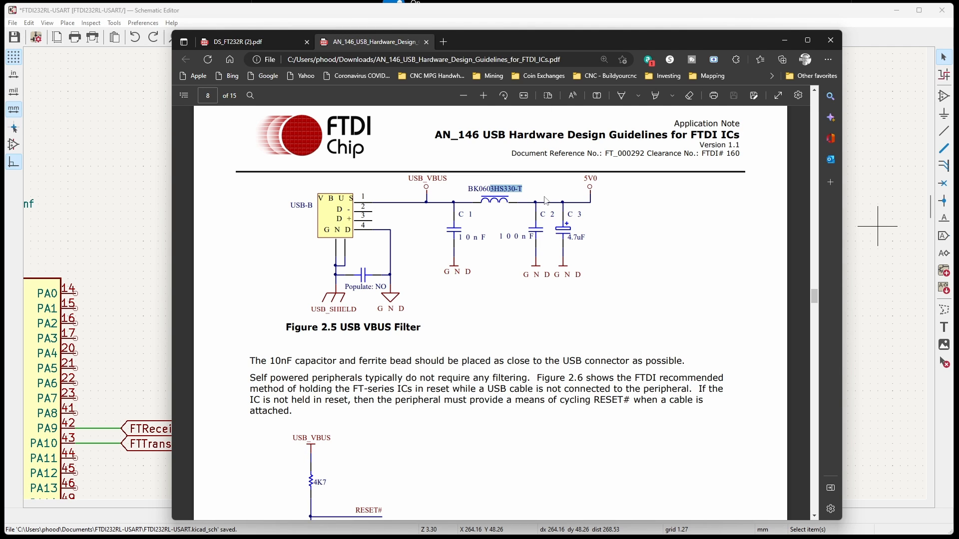
click(583, 235)
click(791, 11)
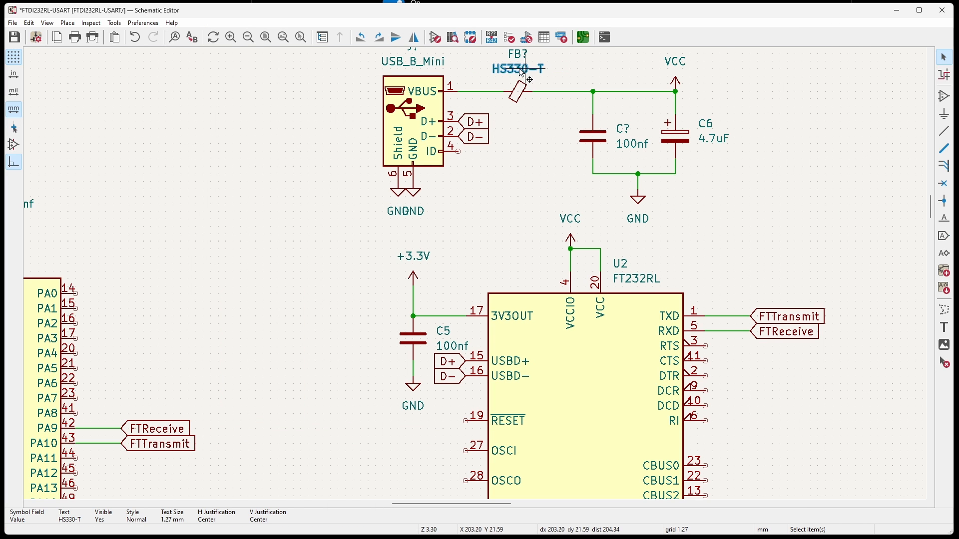
Set the ferrite bead's reference designator to FB1.
double_click(517, 59)
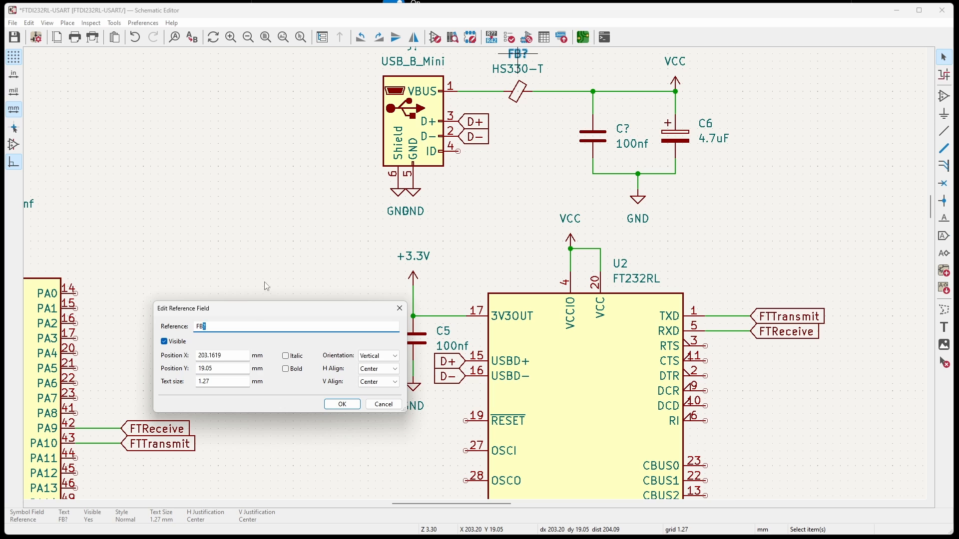
key(BackSpace)
text(1)
key(Return)
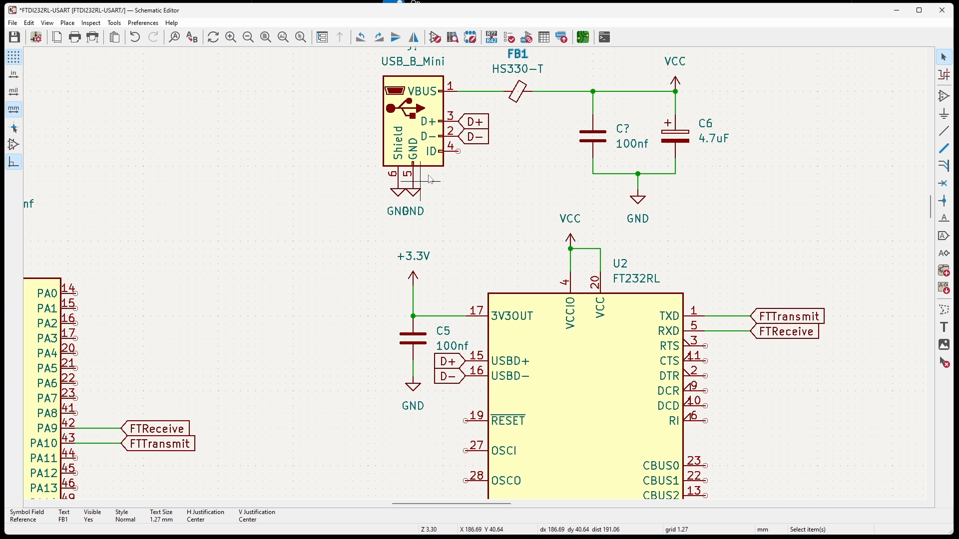
Set the USB_B_Mini connector's reference designator to J1.
shift+scroll(410, 175, up, 3)
double_click(410, 175)
text(1)
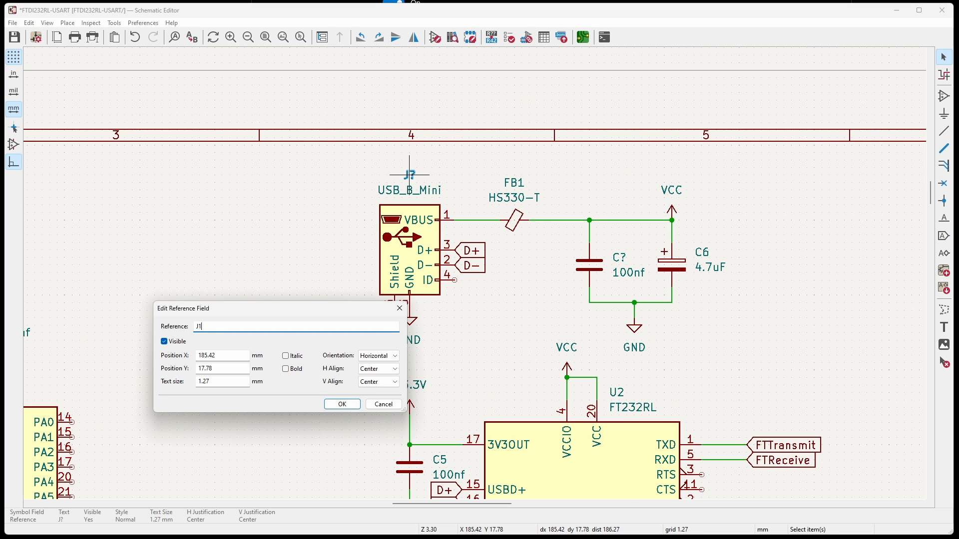
key(Return)
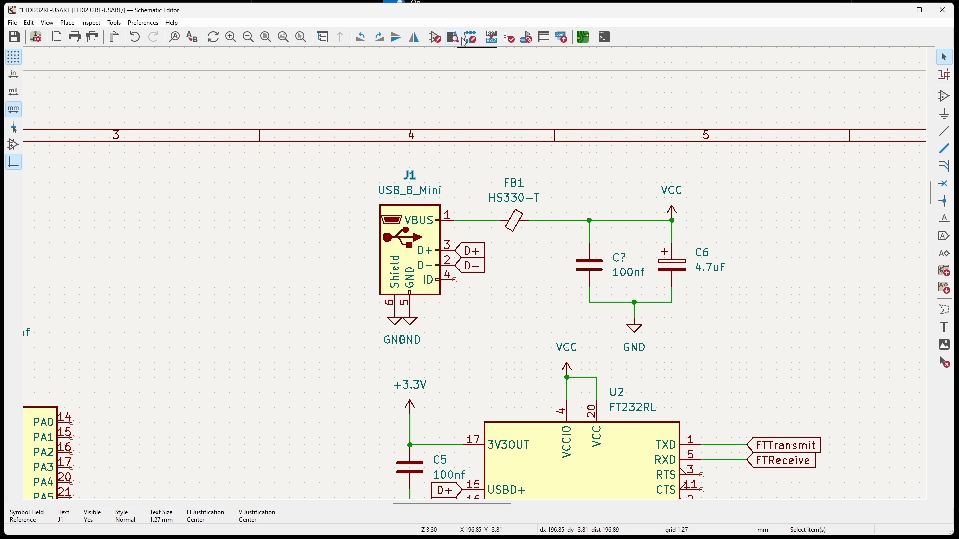
Annotate the remaining symbols, keeping existing annotations, and assign footprint Inductor_SMD:L_0603_1608Metric_Pad1.05x0.95mm_HandSolder to FB1.
click(527, 37)
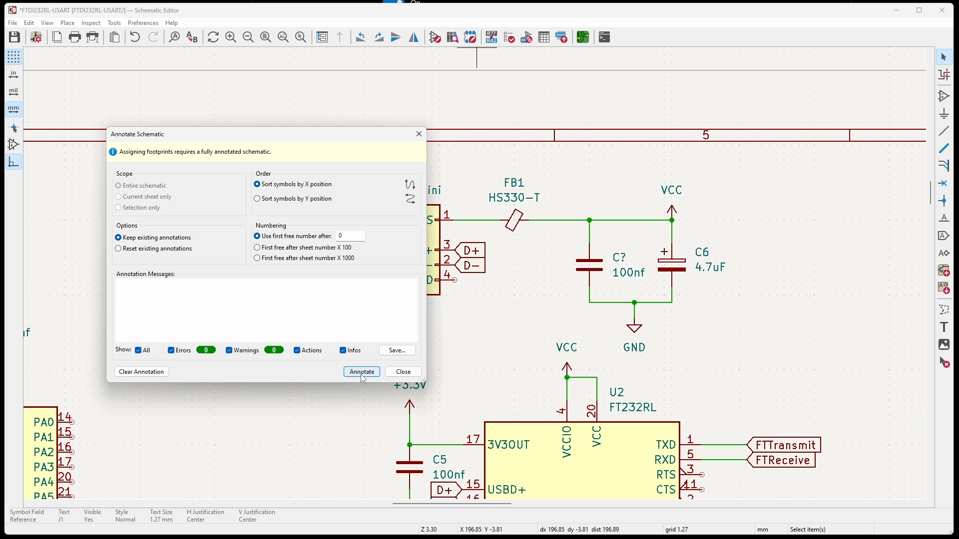
click(367, 372)
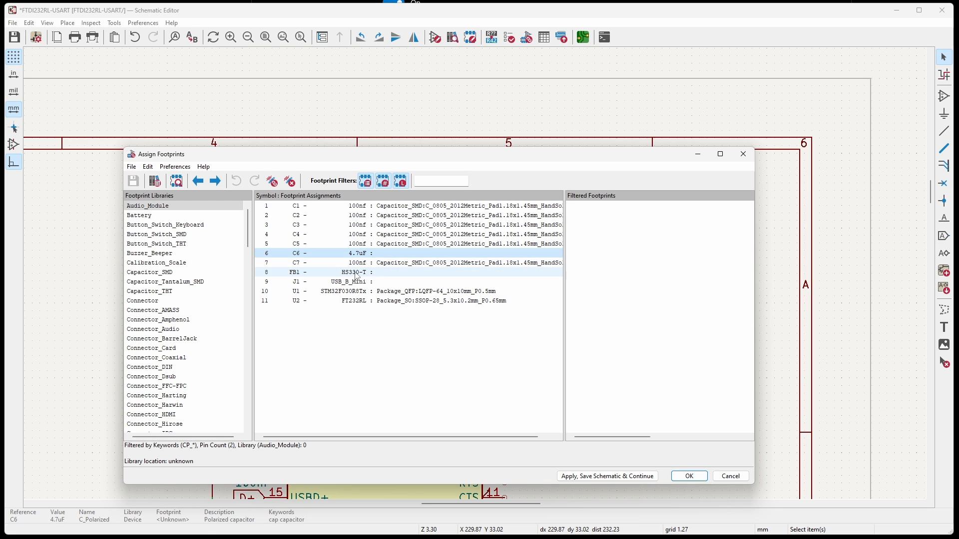
click(357, 274)
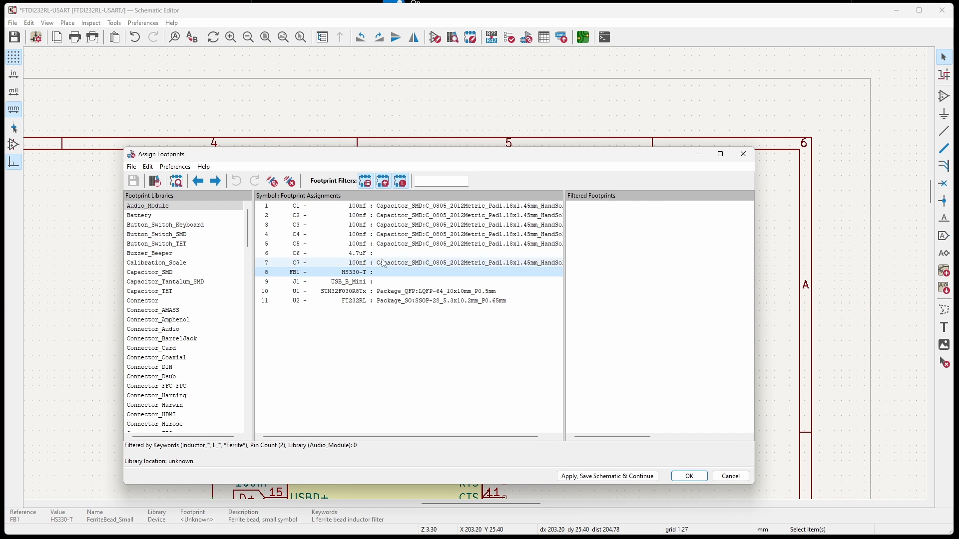
click(400, 181)
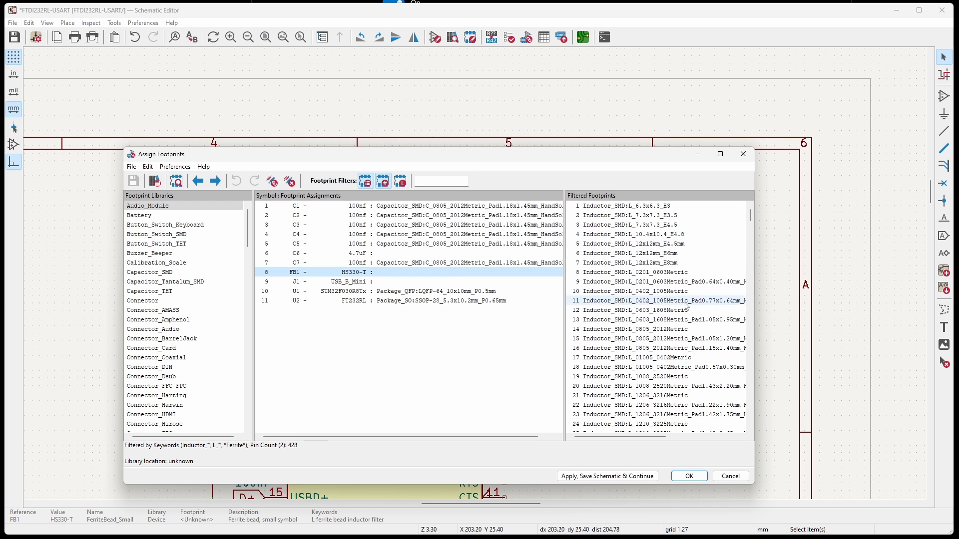
double_click(658, 325)
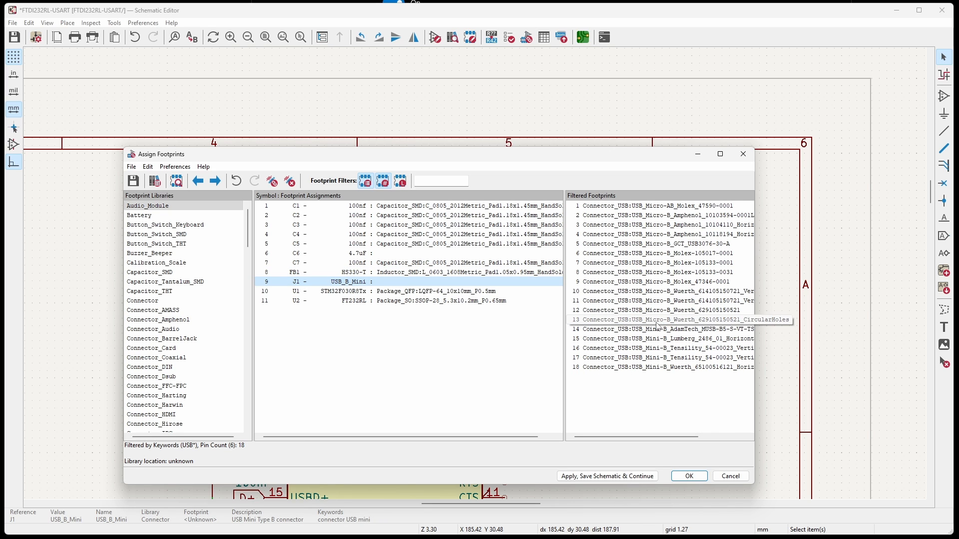
Preview the filtered USB connector footprints and assign Connector_USB:USB_Mini-B_Lumberg_2486_01_Horizontal to J1.
click(622, 236)
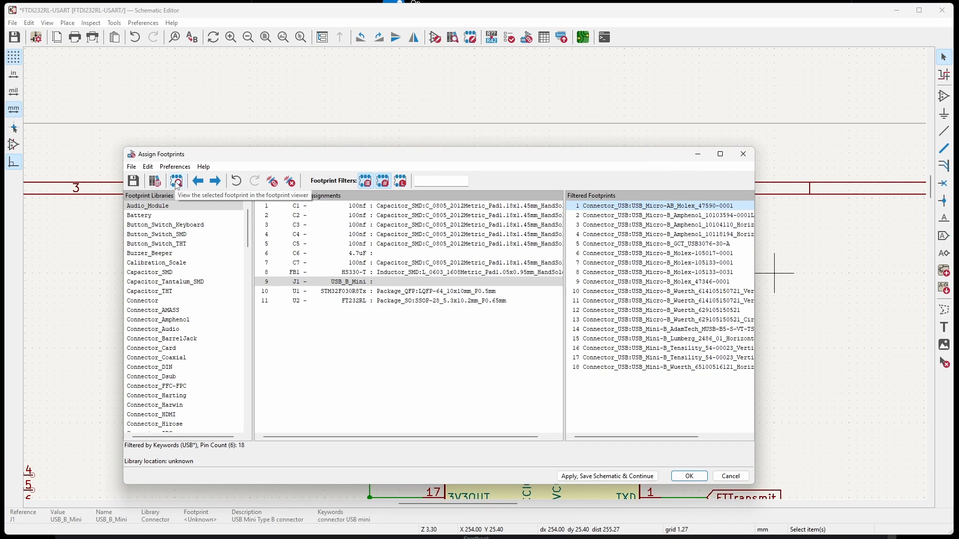
click(176, 182)
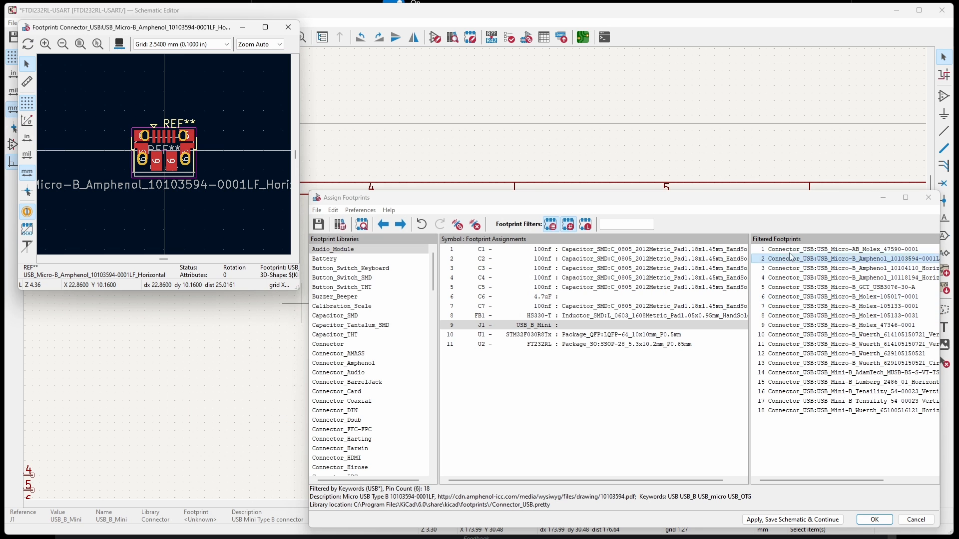
click(810, 250)
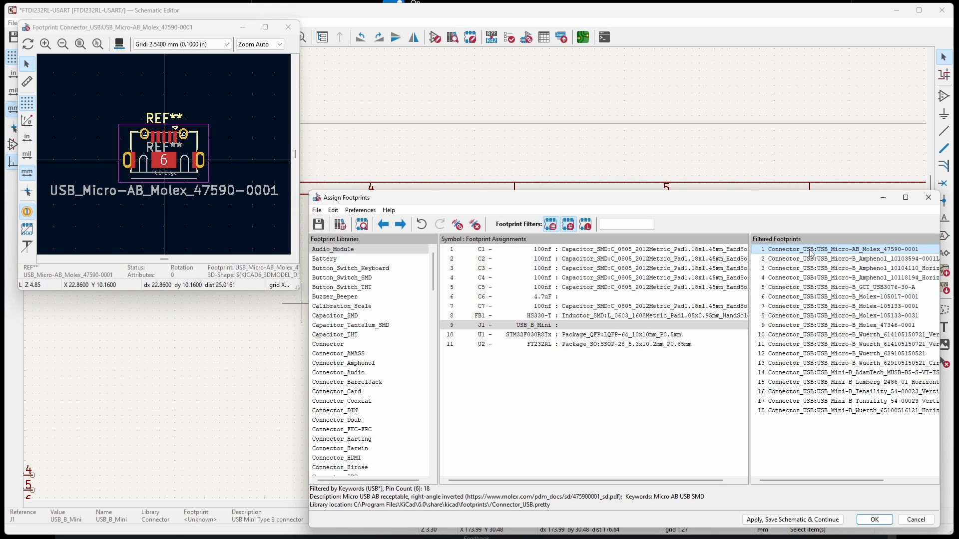
click(811, 259)
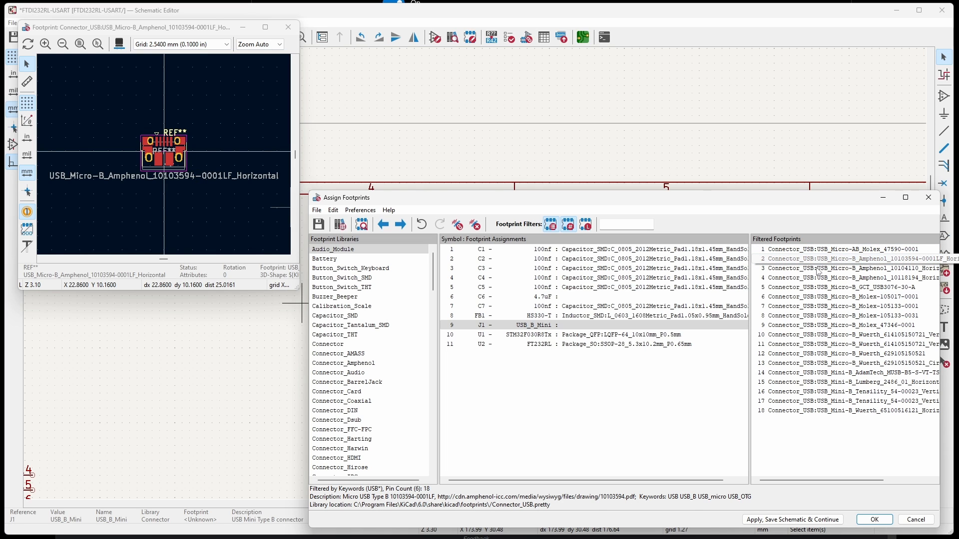
click(817, 269)
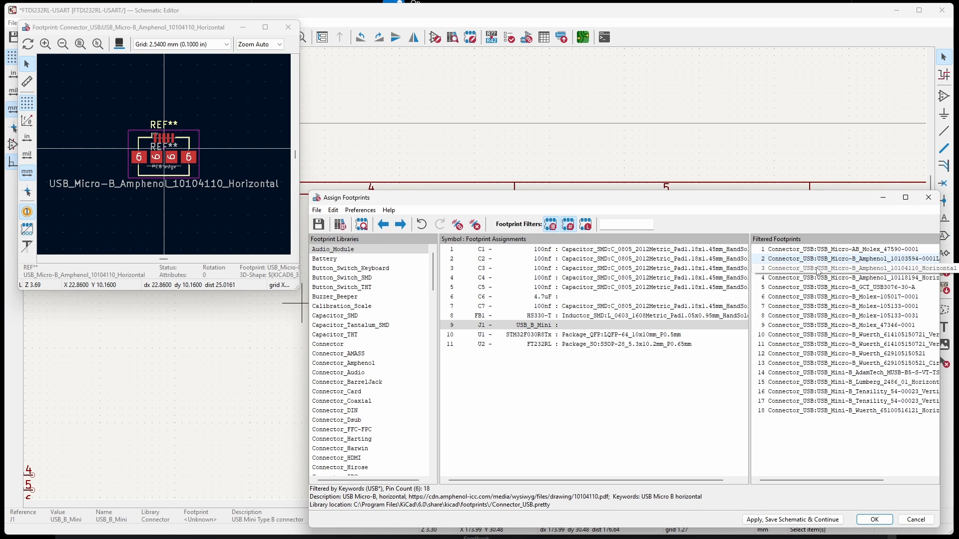
click(820, 278)
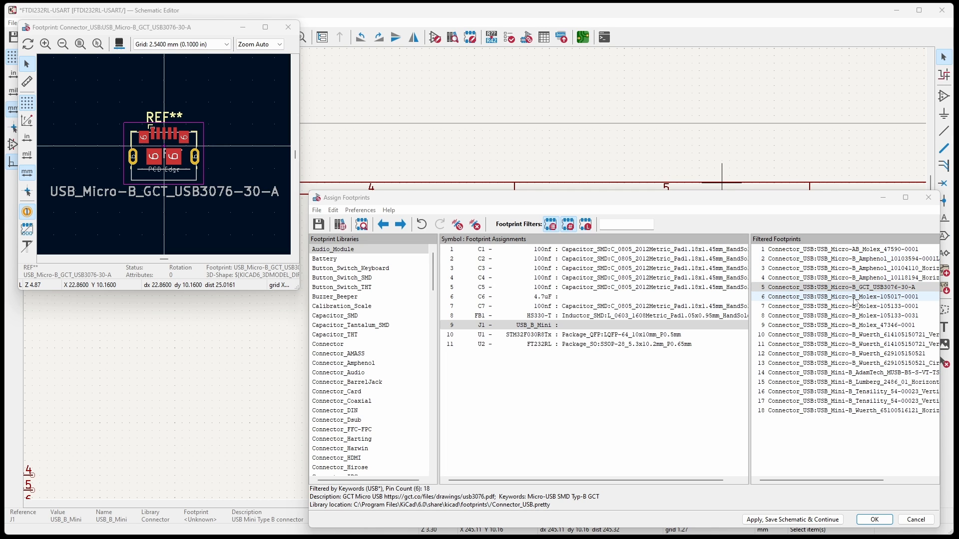
click(856, 298)
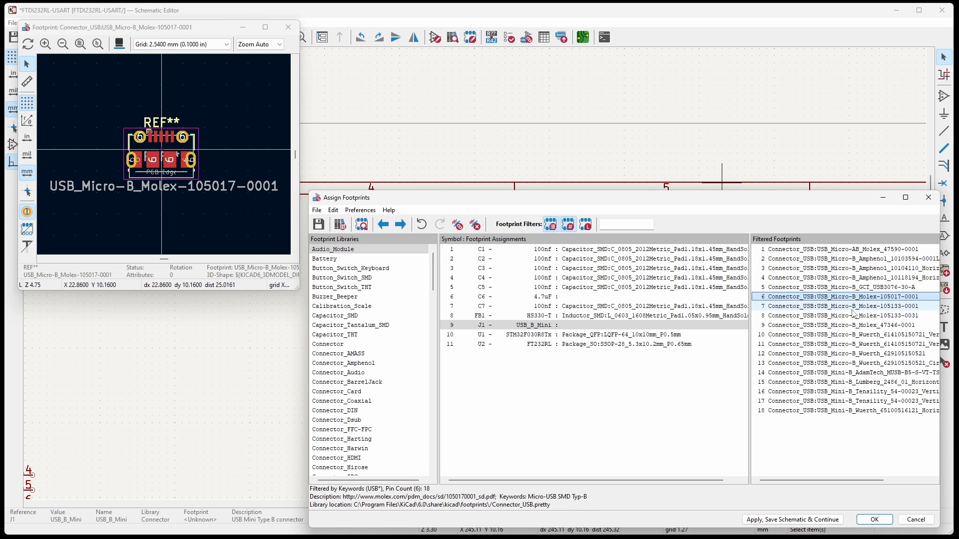
click(853, 309)
key(Down)
key(Down)
key(Down)
key(Down)
key(Down)
key(Down)
key(Down)
key(Down)
key(Down)
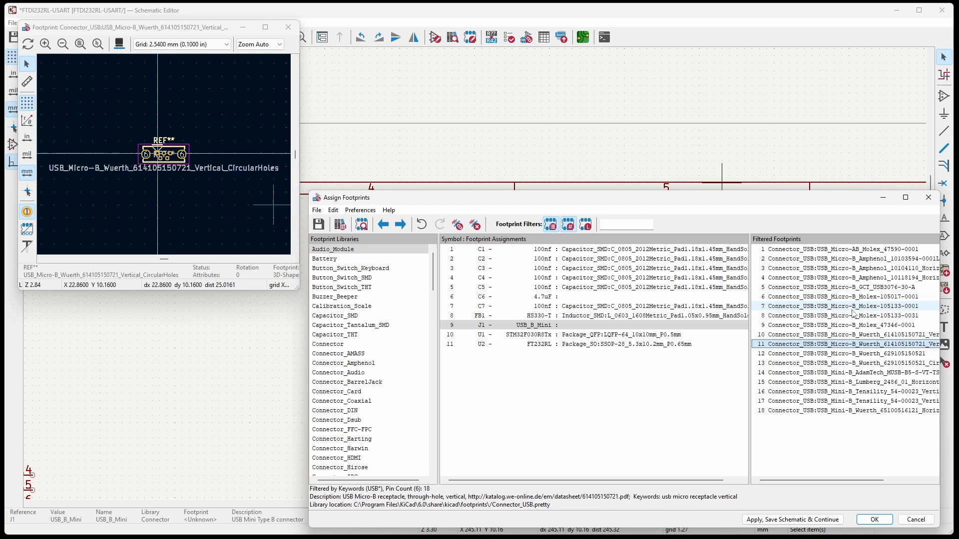
key(Up)
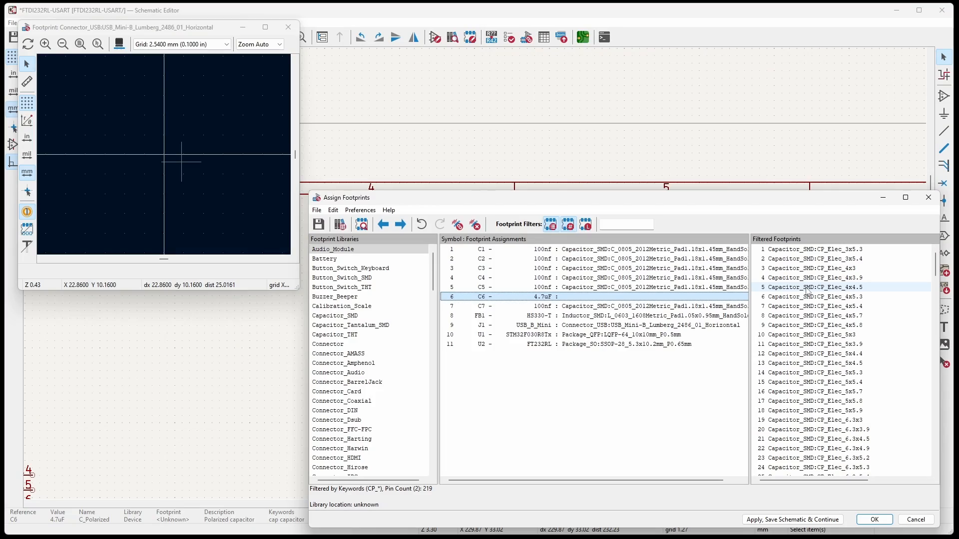
Compare the CP_Elec footprints for C6, assign Capacitor_SMD:CP_Elec_3x5.3 to it and accept the footprint assignments.
click(814, 307)
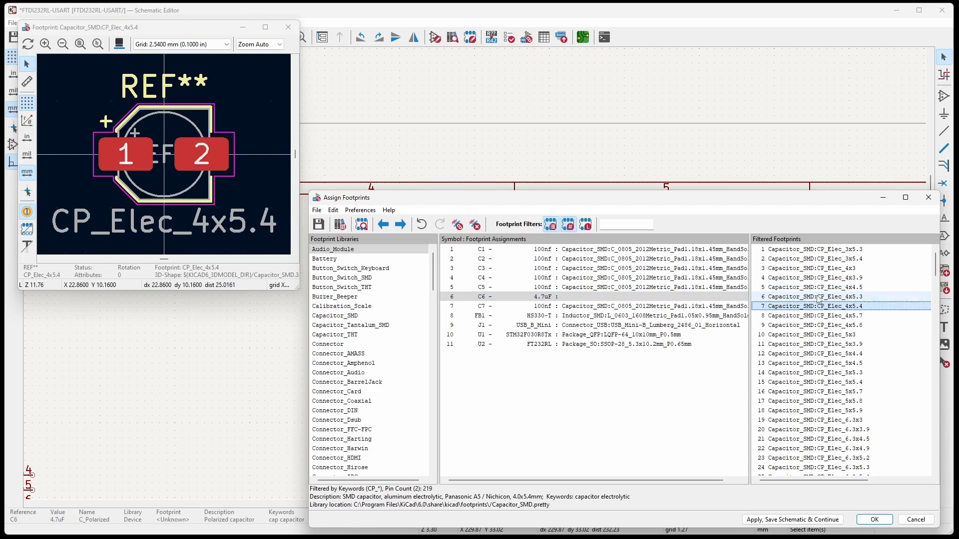
click(815, 298)
click(815, 288)
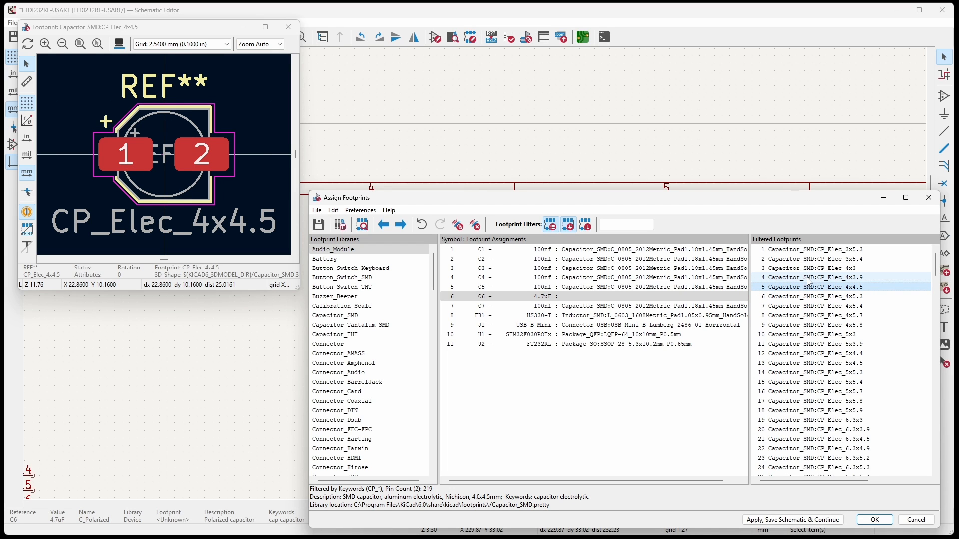
click(806, 355)
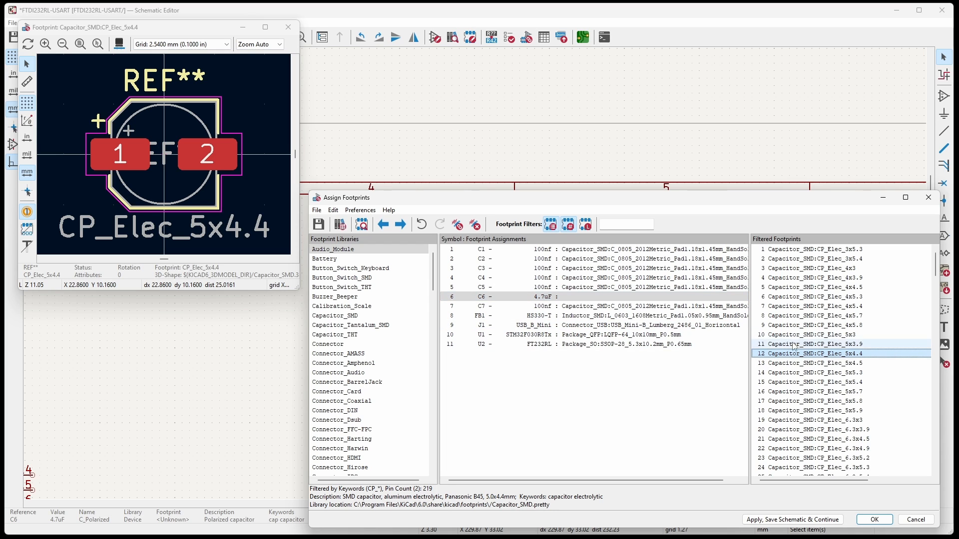
click(806, 250)
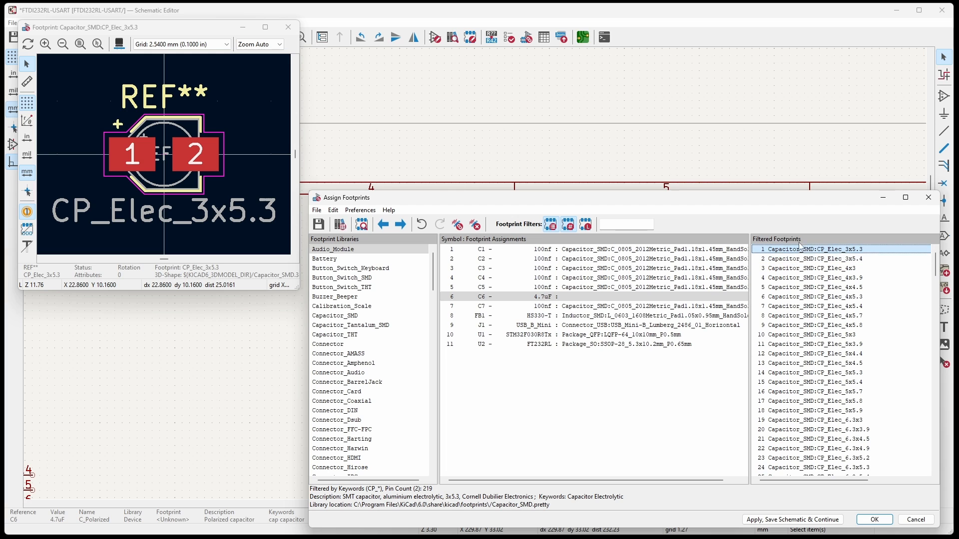
double_click(839, 250)
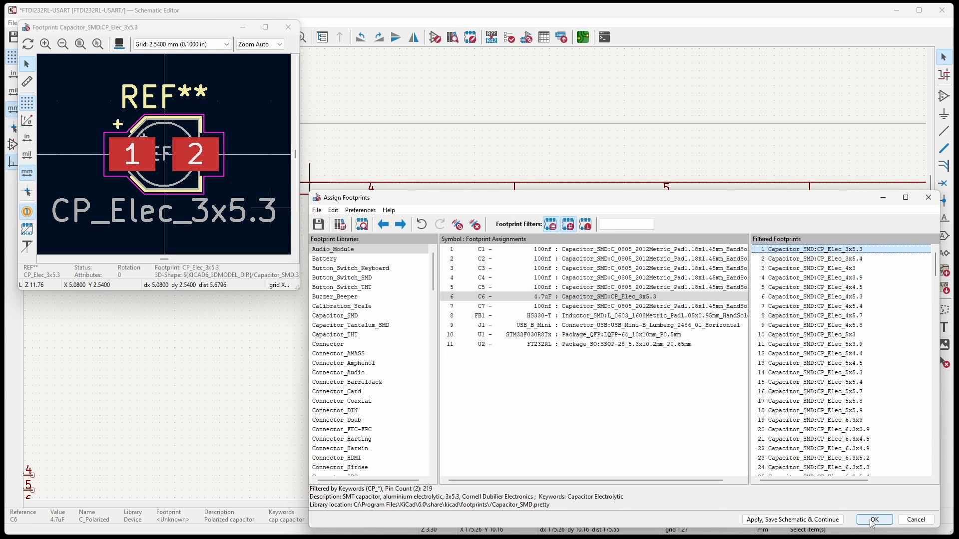
click(875, 520)
Update the PCB from the schematic and place the newly added footprints J1, C6, C7 and FB1 to the right of U2.
click(583, 37)
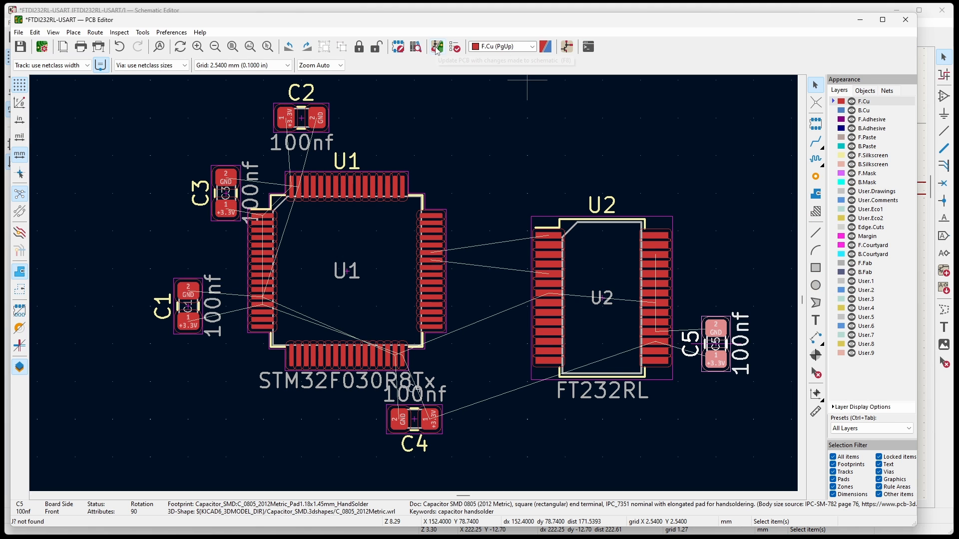
click(437, 47)
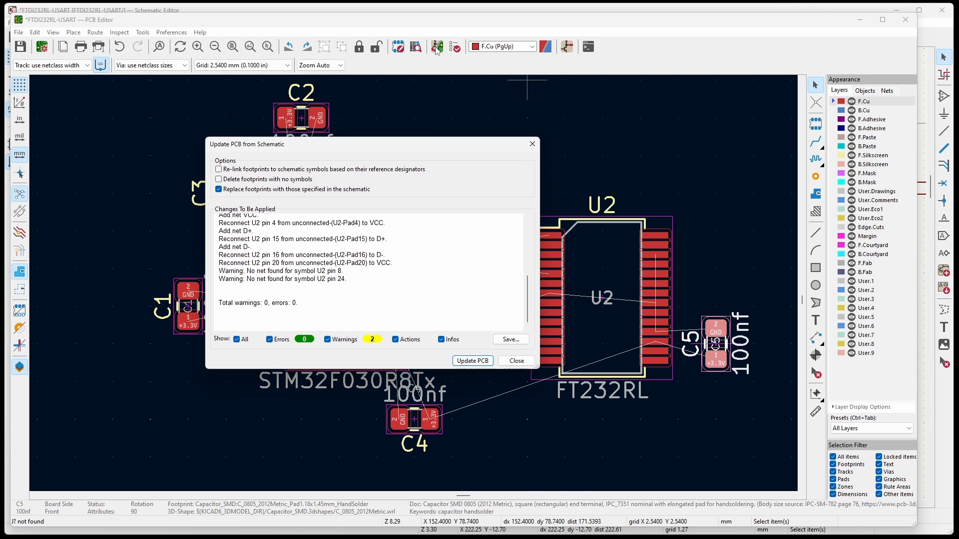
click(465, 360)
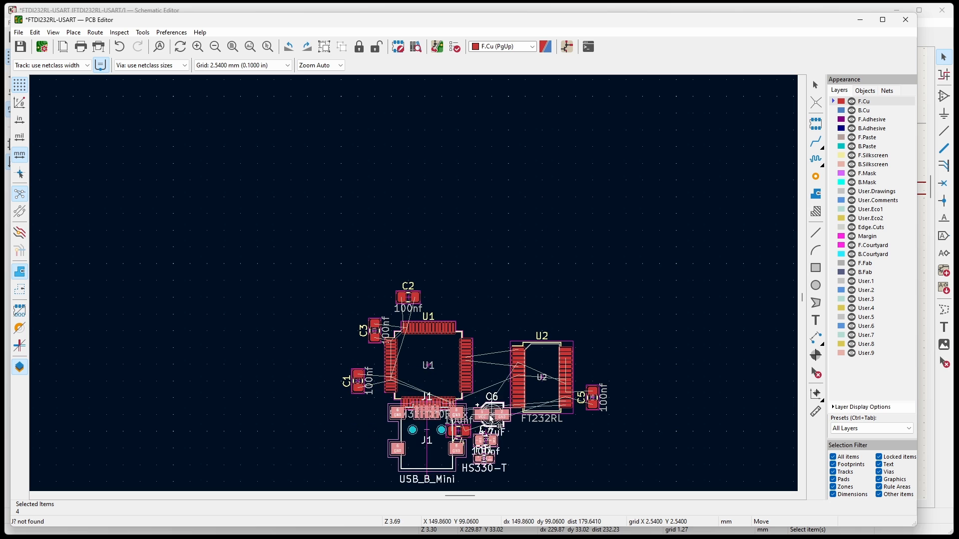
click(774, 372)
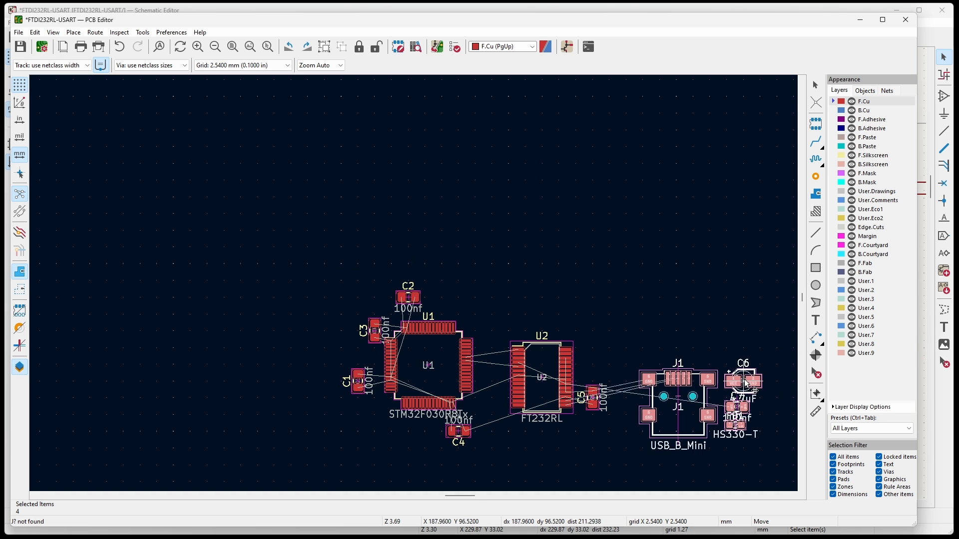
scroll(773, 372, up, 5)
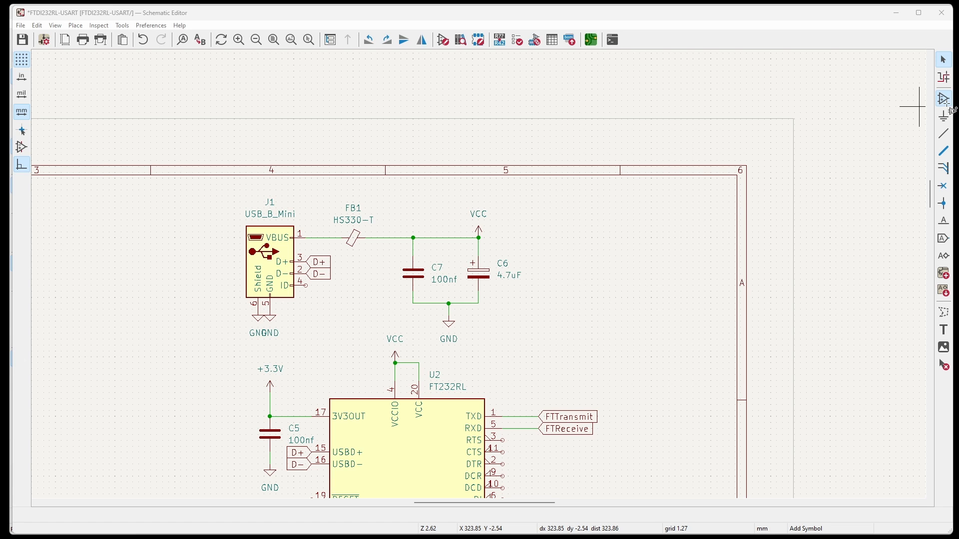
Add a Conn_01x04_Male symbol to the schematic, to the left of the STM32F030R8Tx below its BOOT0 pin.
click(583, 295)
text(con)
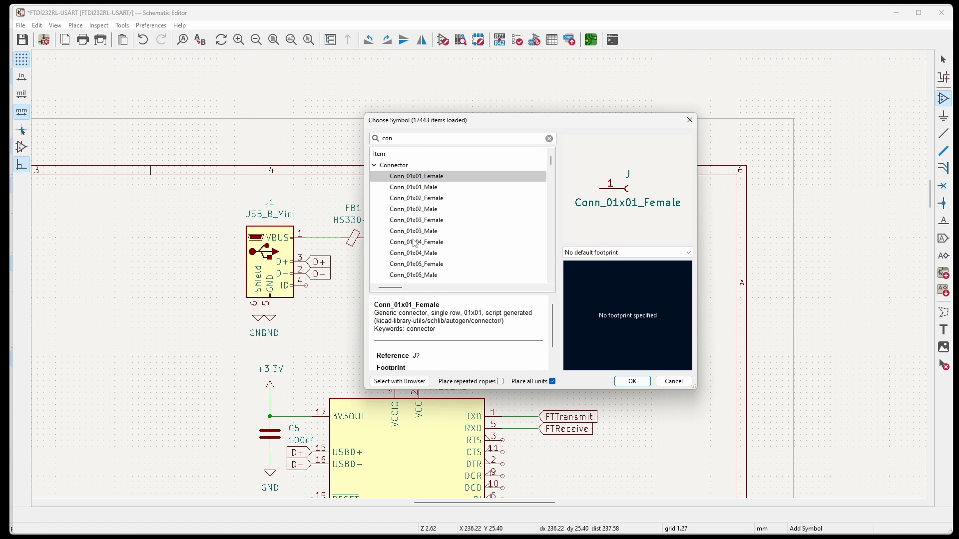
click(411, 244)
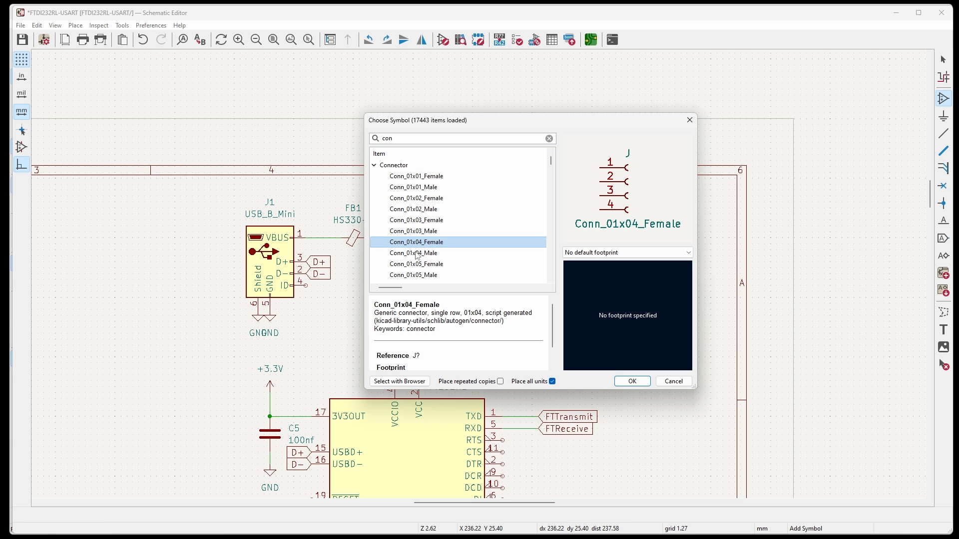
double_click(417, 254)
scroll(670, 290, down, 3)
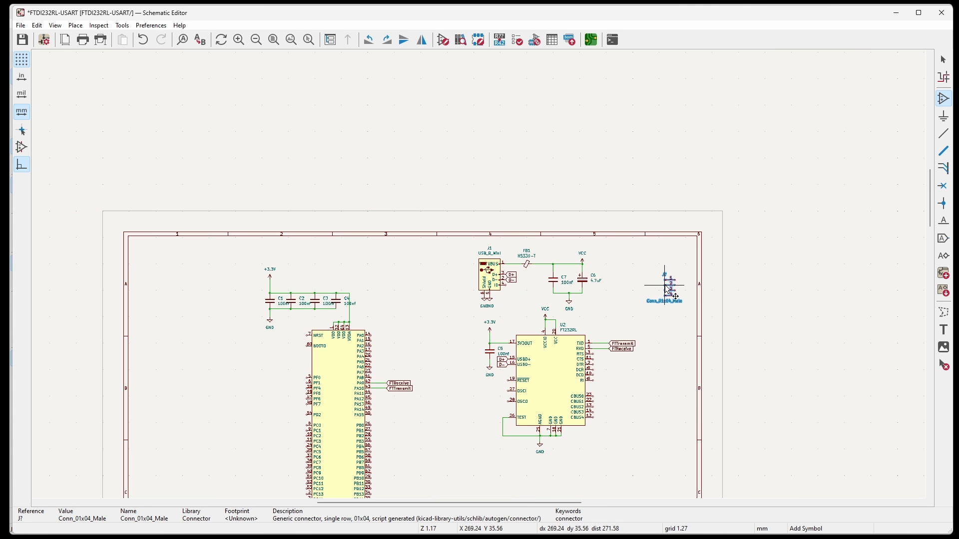
scroll(312, 420, up, 5)
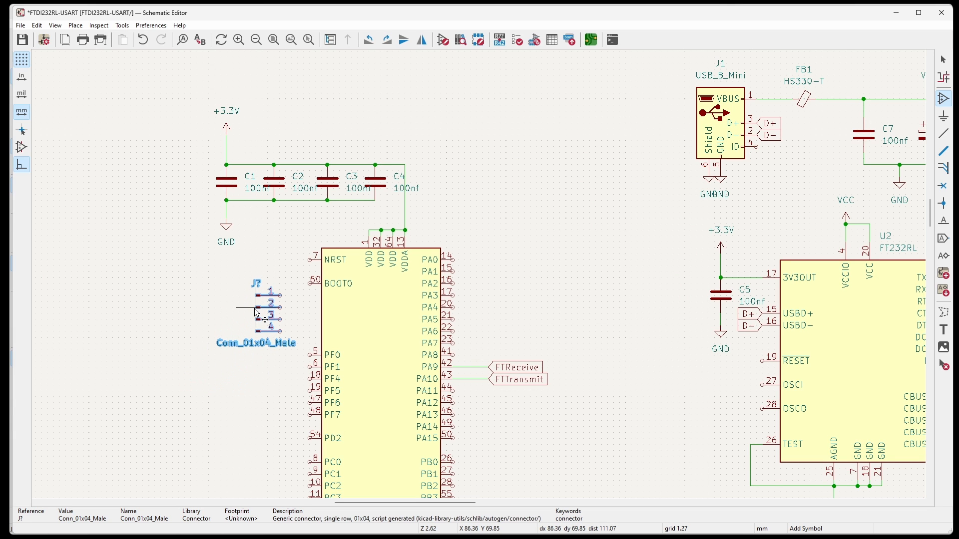
click(256, 314)
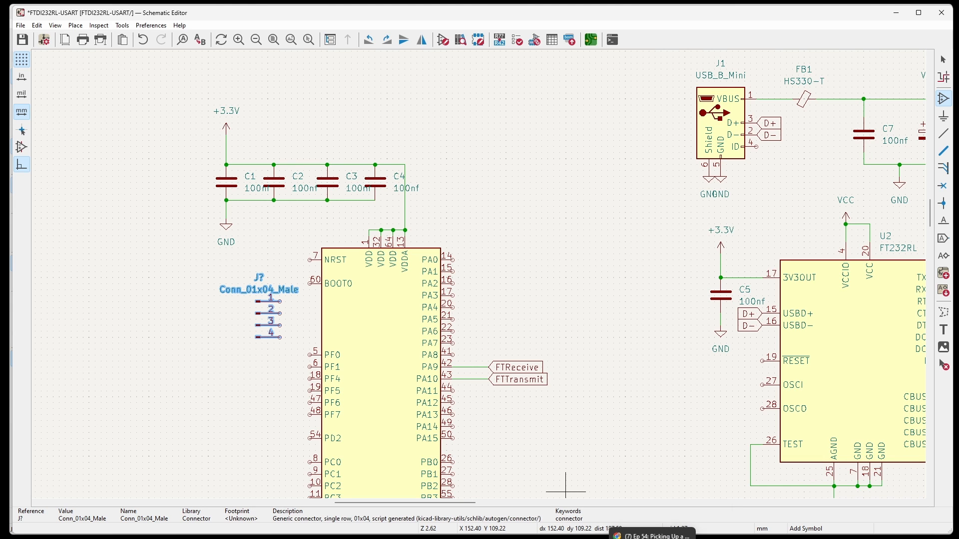
Switch to the browser and examine the Newbiehack ARM tutorial's pinout diagram for the SWDIO and SWCLK pins.
click(650, 535)
text(newbiehac)
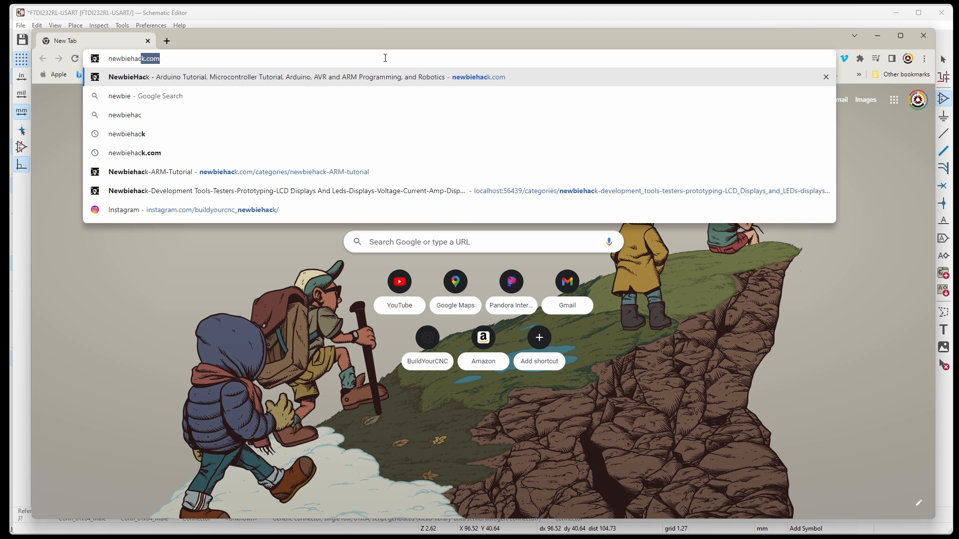
click(450, 172)
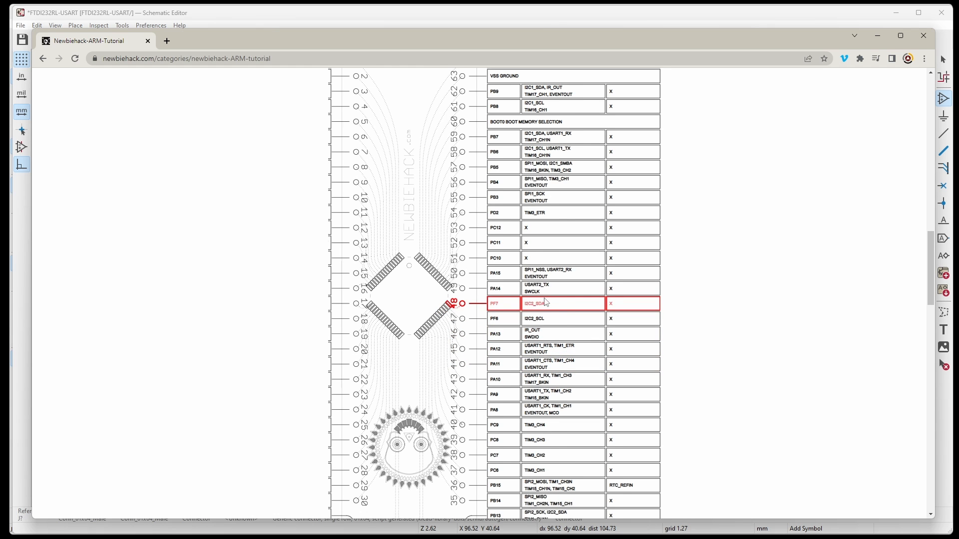
scroll(573, 289, down, 1)
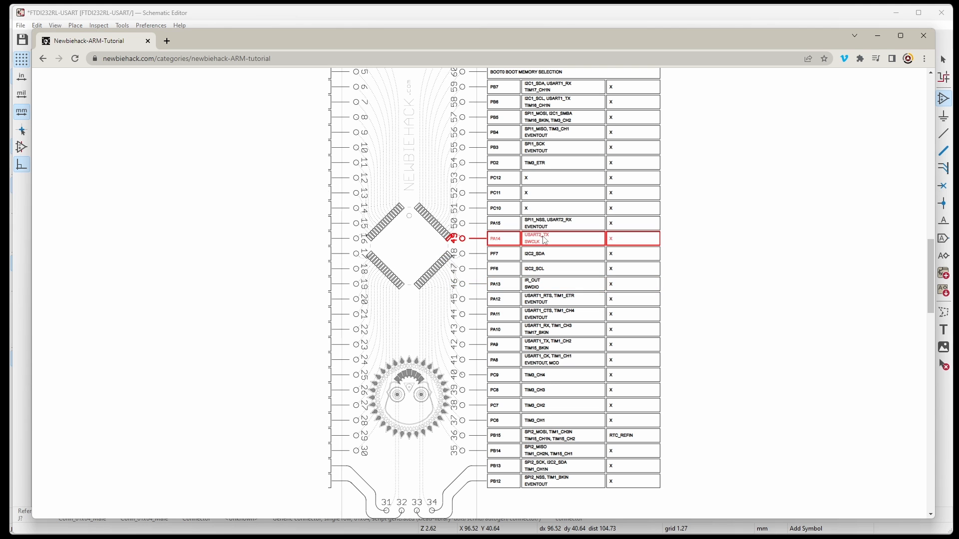
key(alt+Tab)
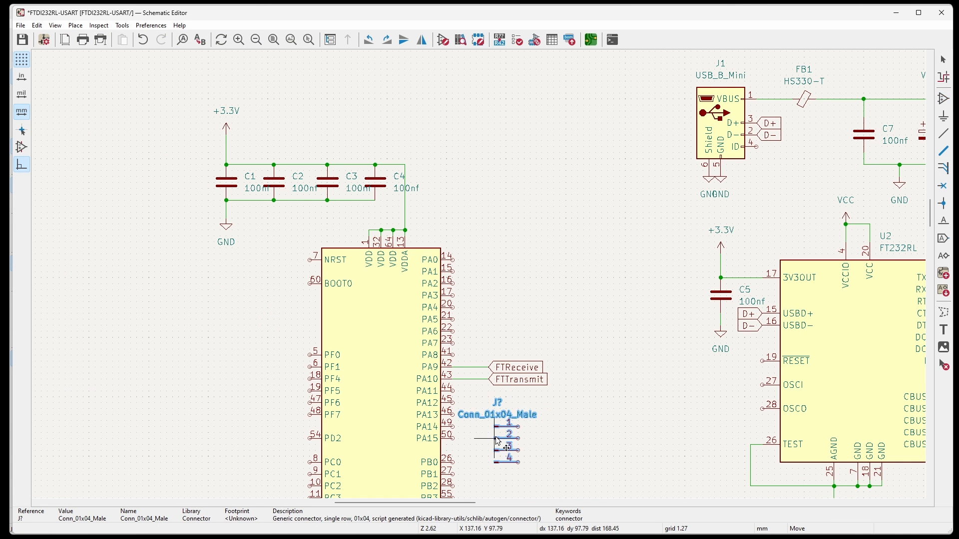
Move the four-pin male connector to the right of the STM32's PA12 to PA15 pins.
click(496, 427)
scroll(476, 481, up, 2)
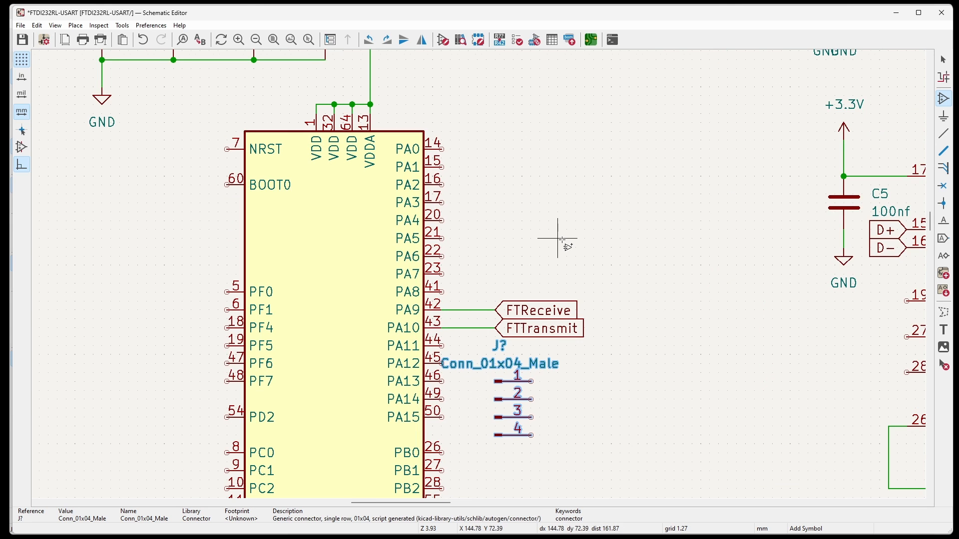
scroll(561, 232, down, 2)
scroll(505, 350, up, 2)
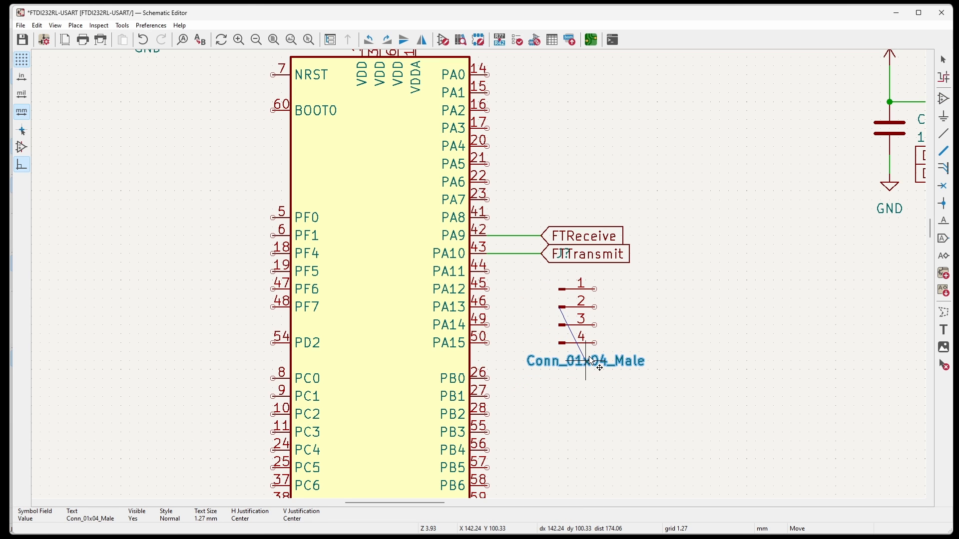
Move the Conn_01x04_Male value text below the connector and its reference designator to the right of pin 4.
click(592, 362)
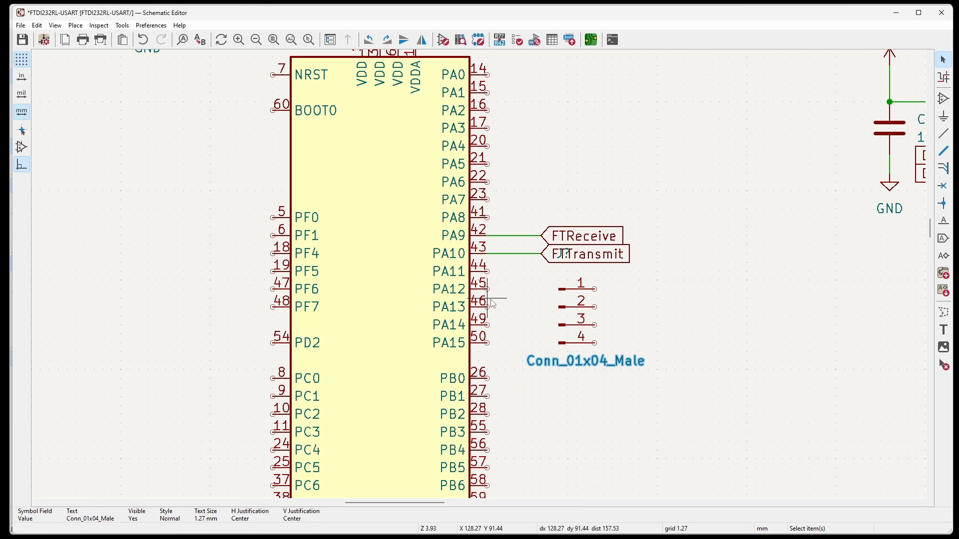
key(Escape)
click(563, 258)
key(m)
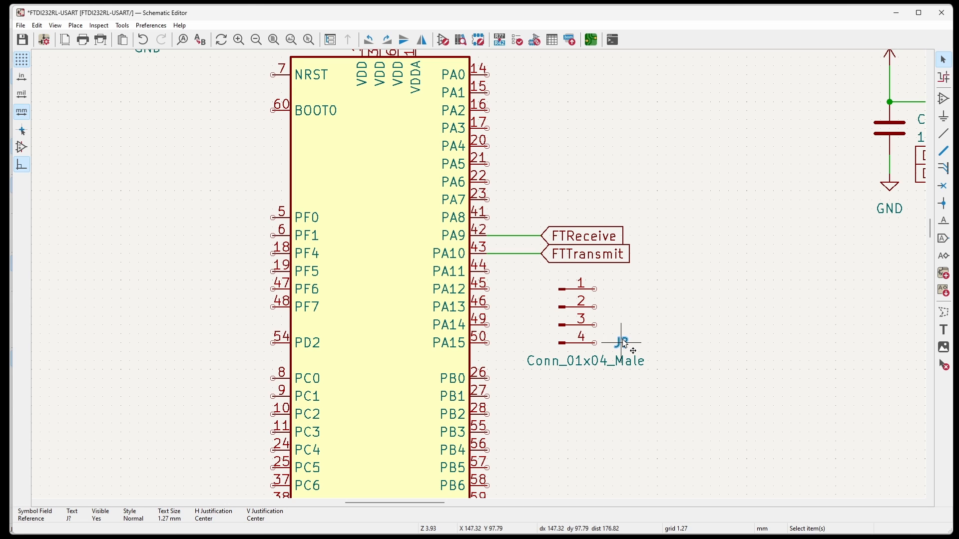
click(632, 347)
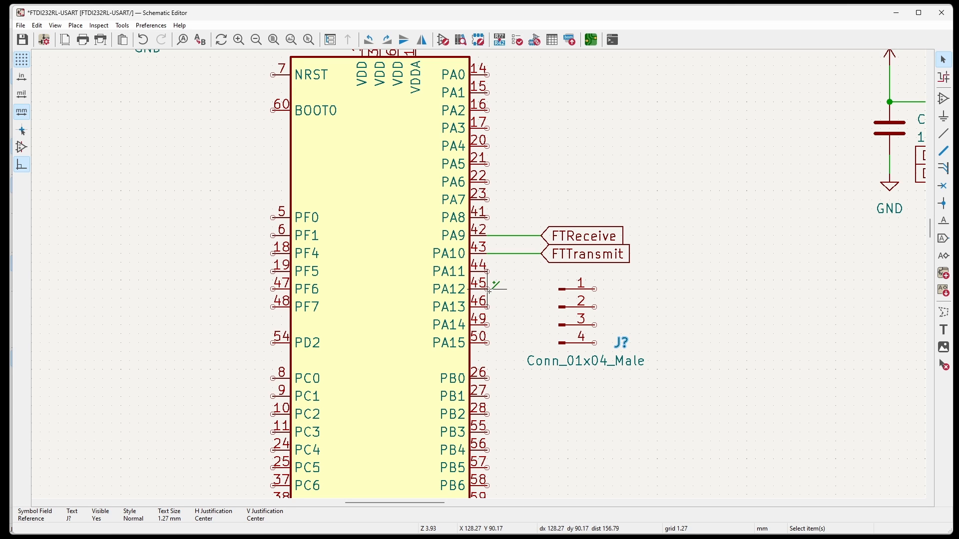
key(w)
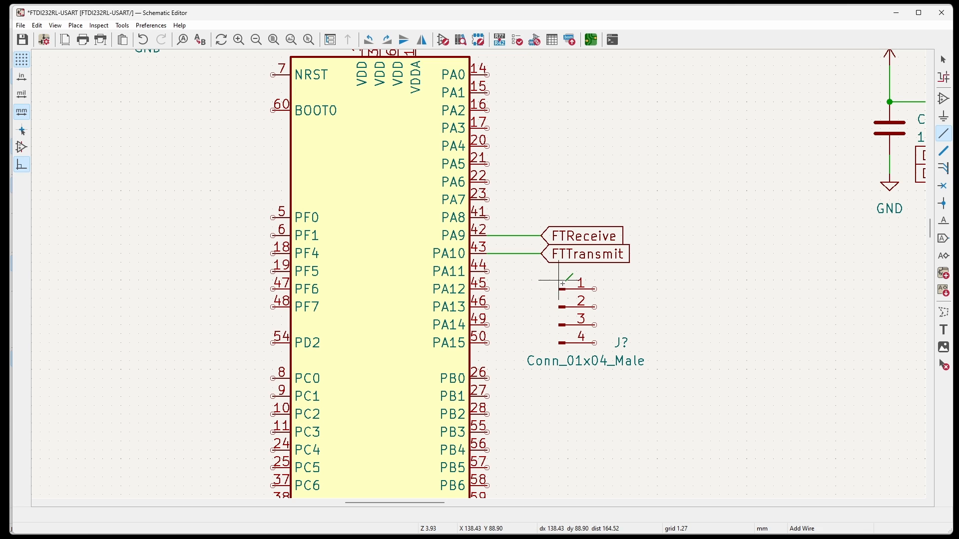
click(490, 306)
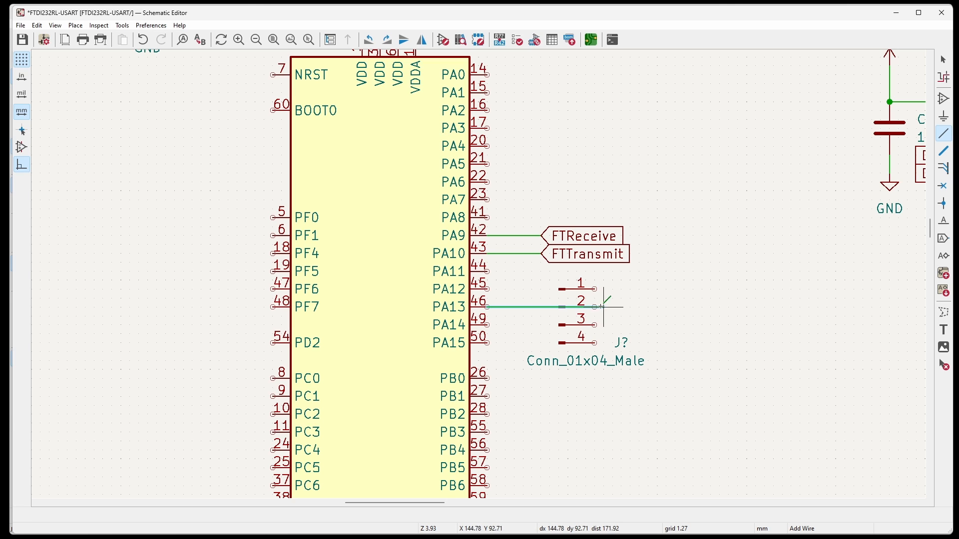
click(566, 309)
key(Escape)
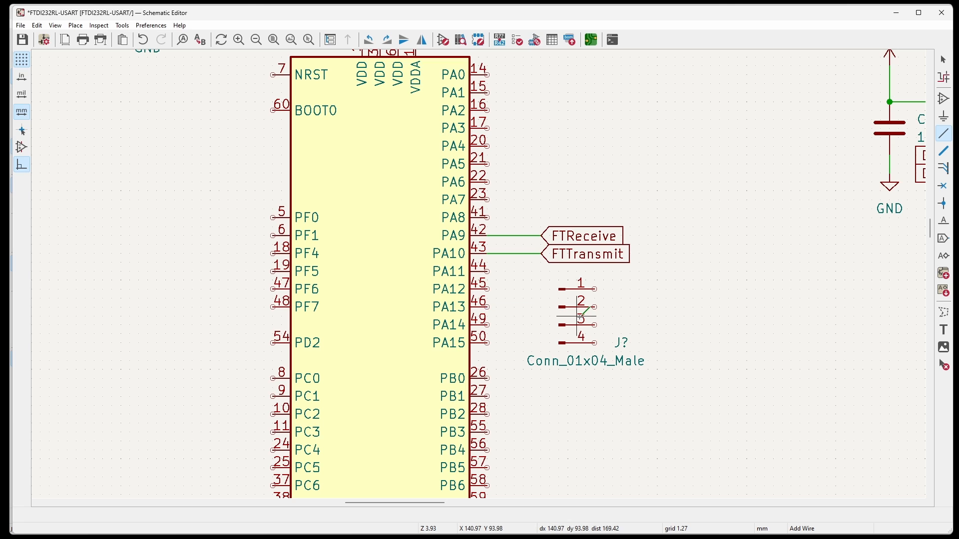
Rotate the four-pin male connector 180° and wire its pin 3 to PA13 and its pin 2 to PA14.
key(r)
key(r)
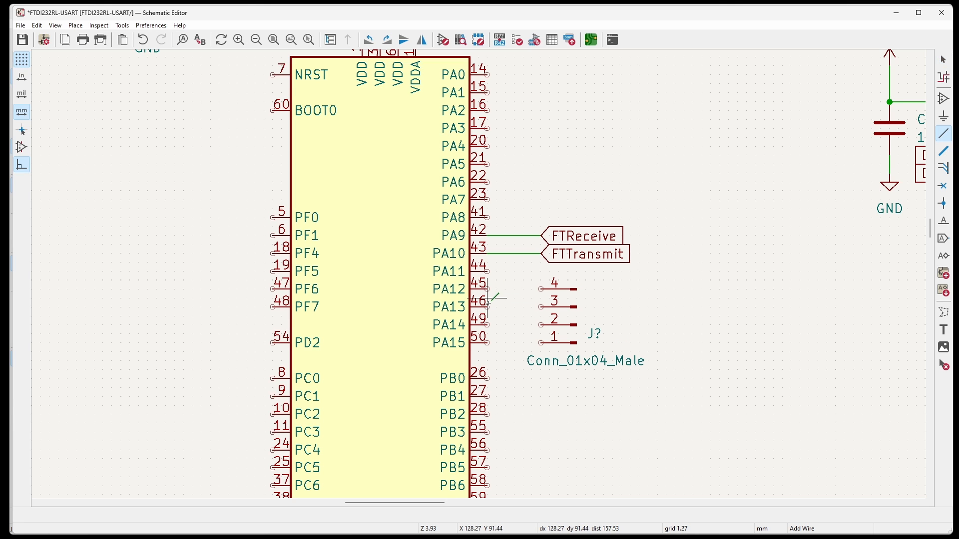
click(487, 307)
click(540, 307)
click(487, 325)
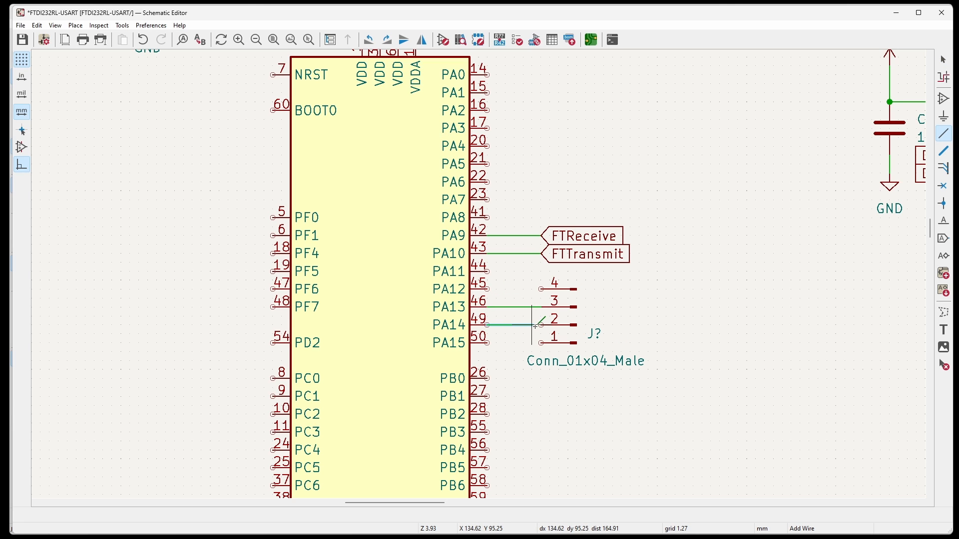
click(541, 324)
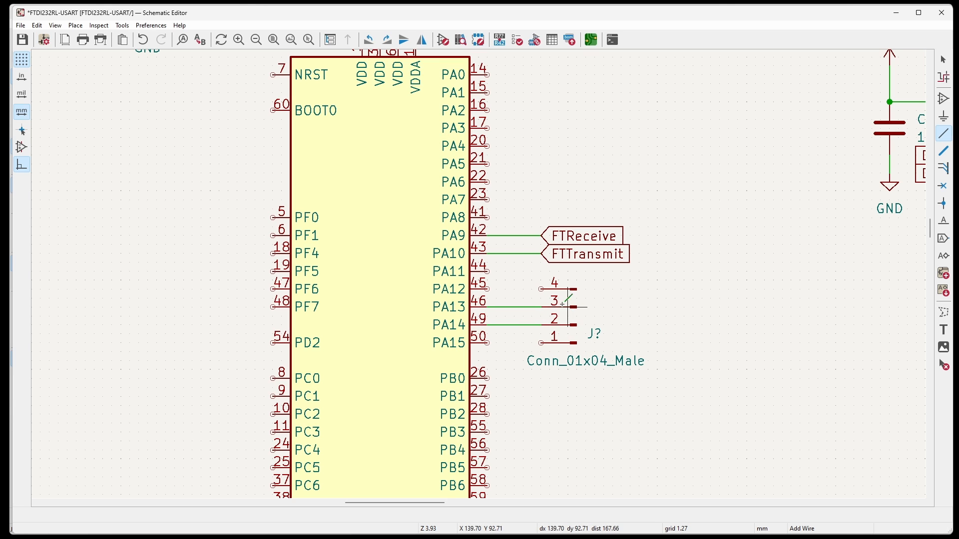
double_click(515, 307)
drag(484, 329, 346, 302)
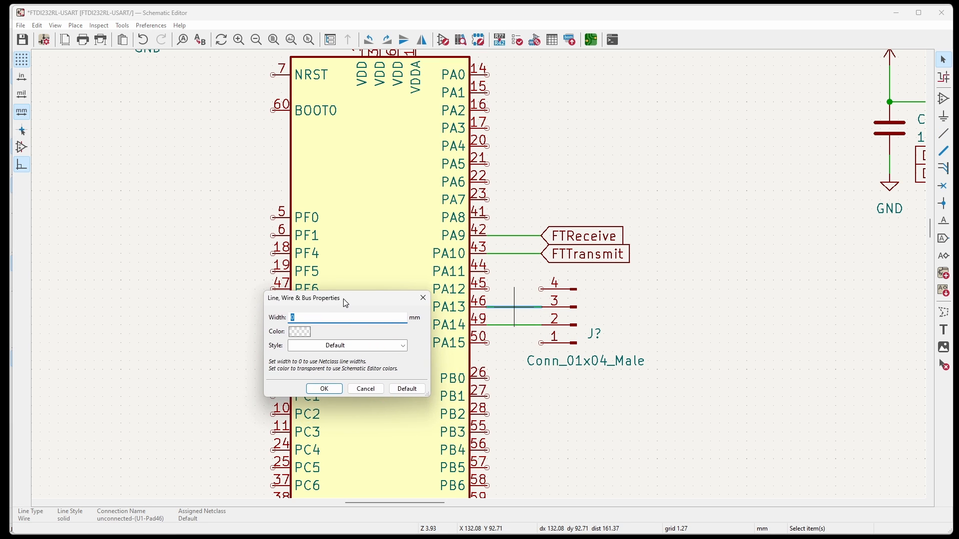
key(Escape)
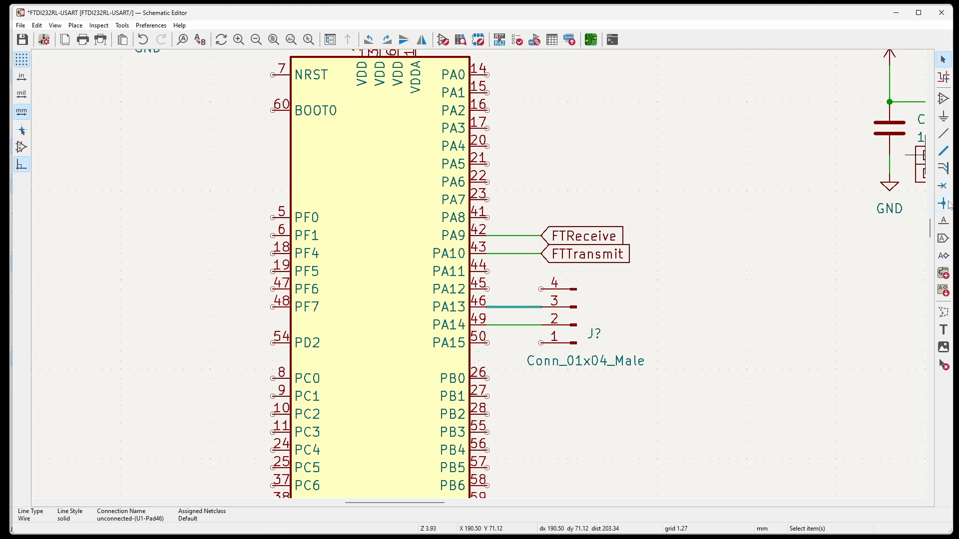
Add a net label SWDIO to the wire between PA13 and the four-pin connector.
click(943, 220)
text(S)
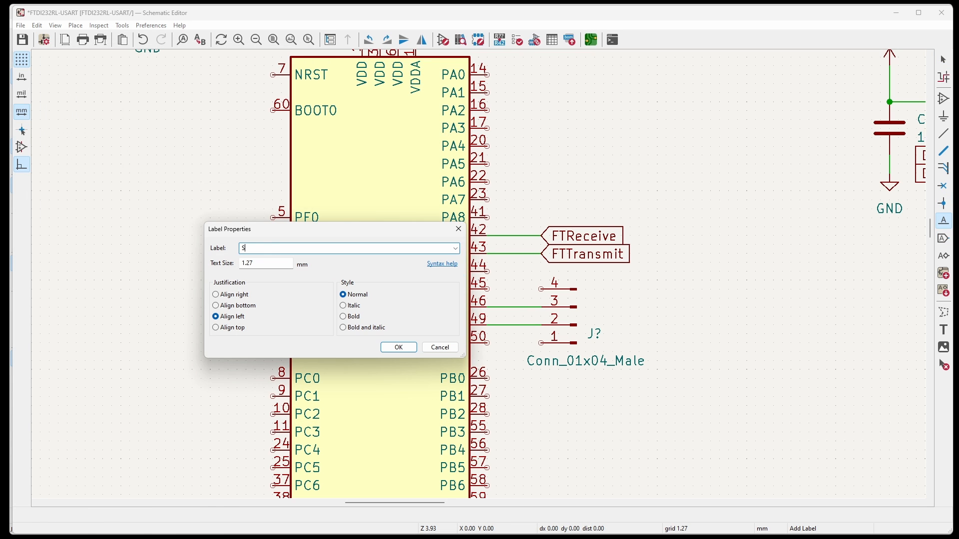
text(WDIO)
key(Return)
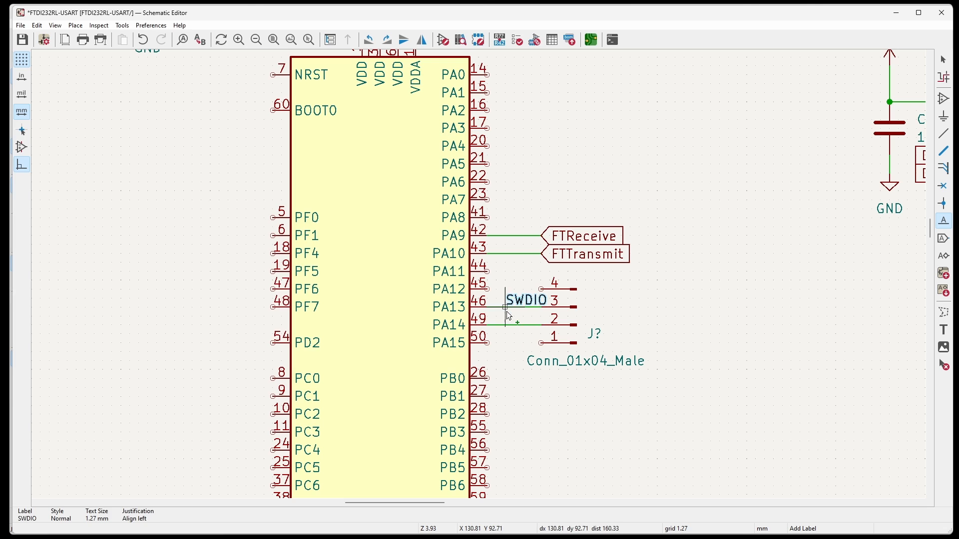
Add a net label SWCLK to the PA14 wire, checking the pin function against the Newbiehack pinout in the browser.
click(514, 325)
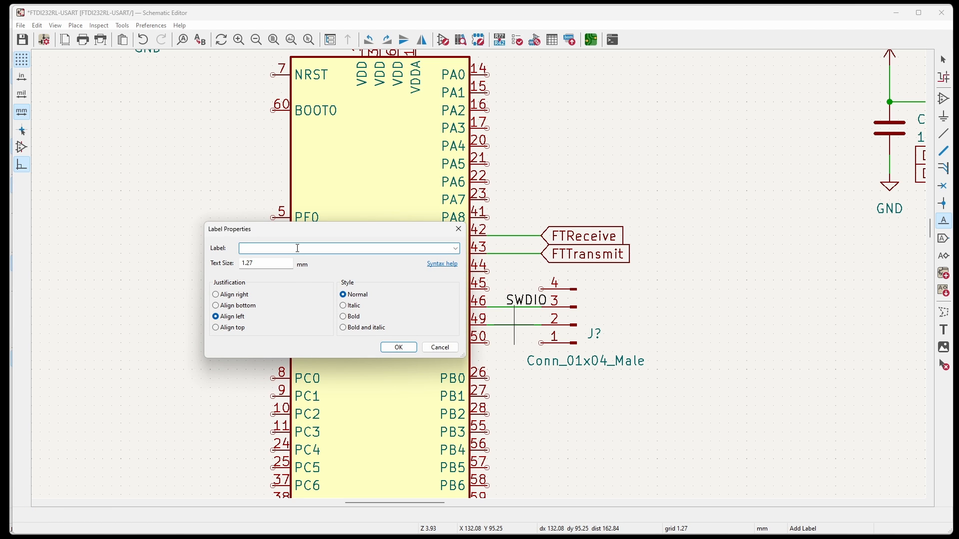
click(384, 347)
key(alt+Tab)
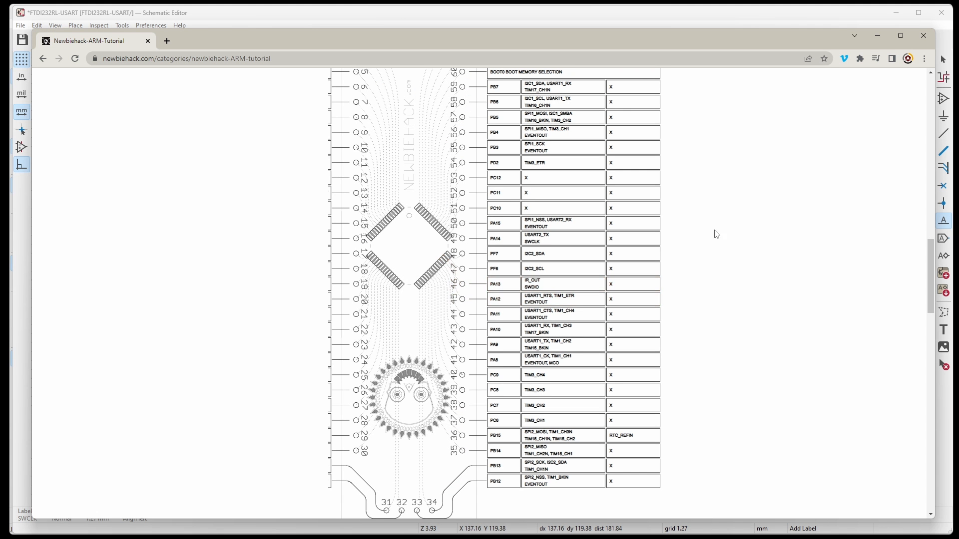
key(alt+Tab)
click(506, 325)
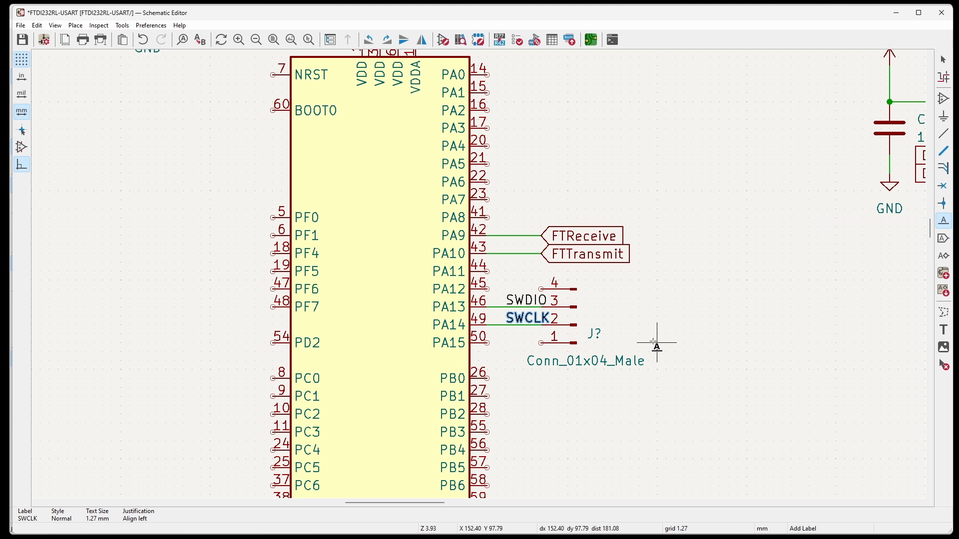
key(Escape)
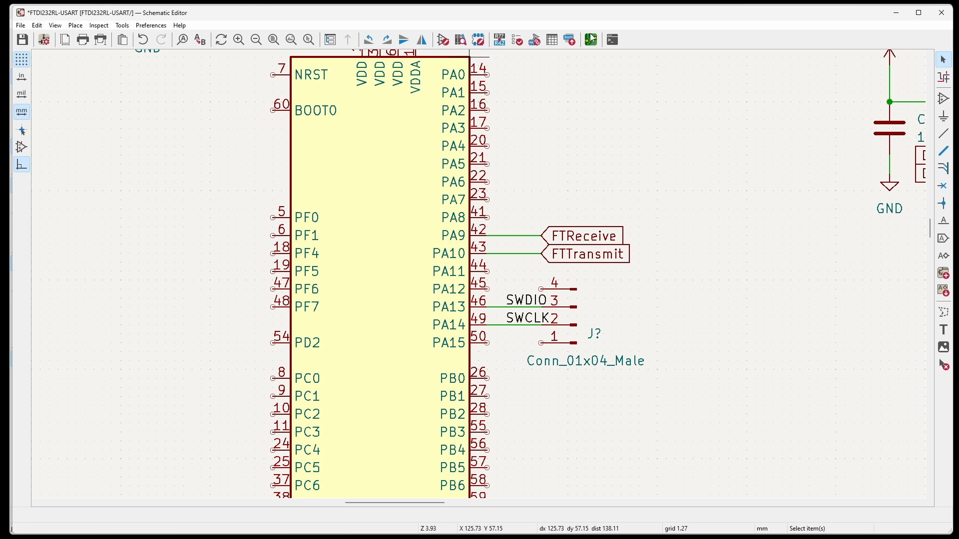
Open footprint assignment for Conn_01x04_Male and preview the JST_JWPF_B04B-JWPF-SK-R_1x04_P2.00mm_Vertical footprint beside the filtered footprint list.
click(538, 44)
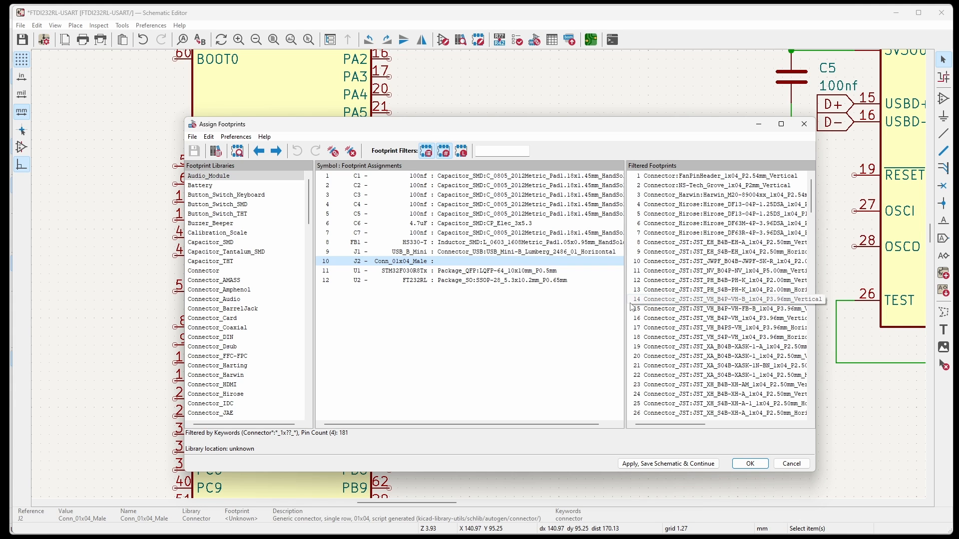
drag(625, 307, 590, 308)
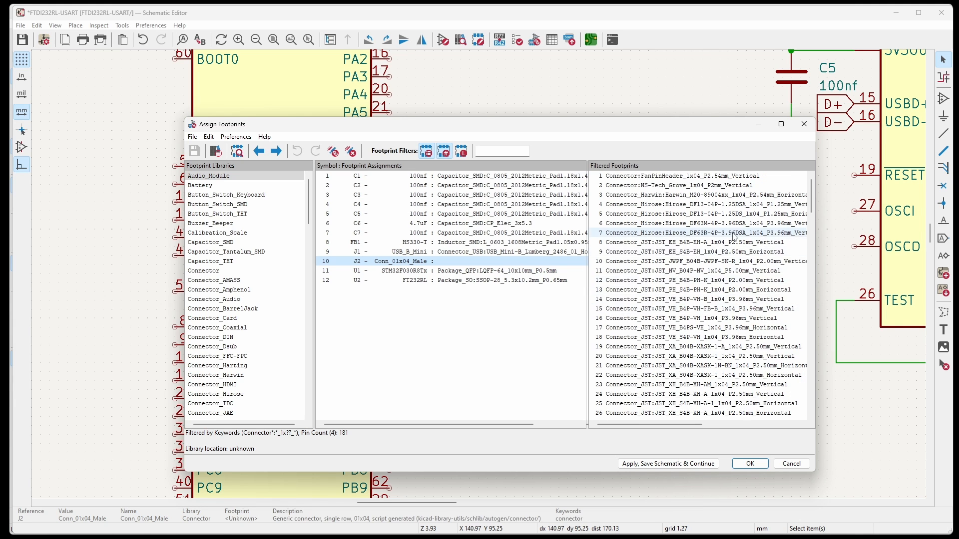
scroll(700, 209, down, 3)
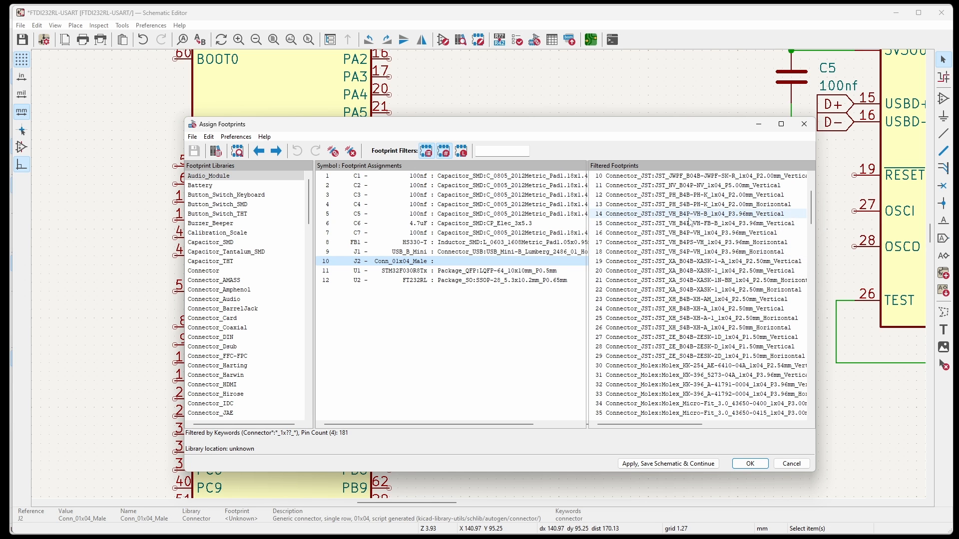
click(660, 178)
click(237, 151)
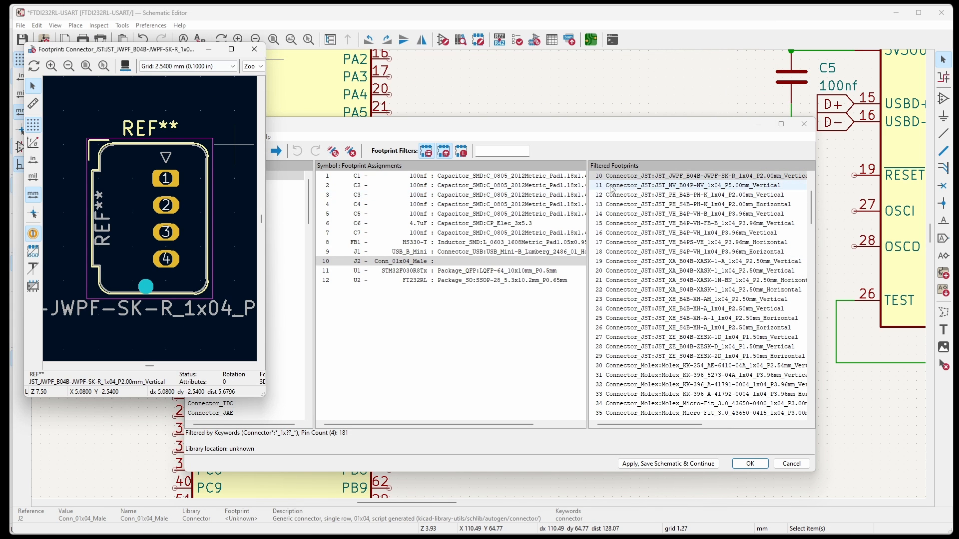
click(620, 178)
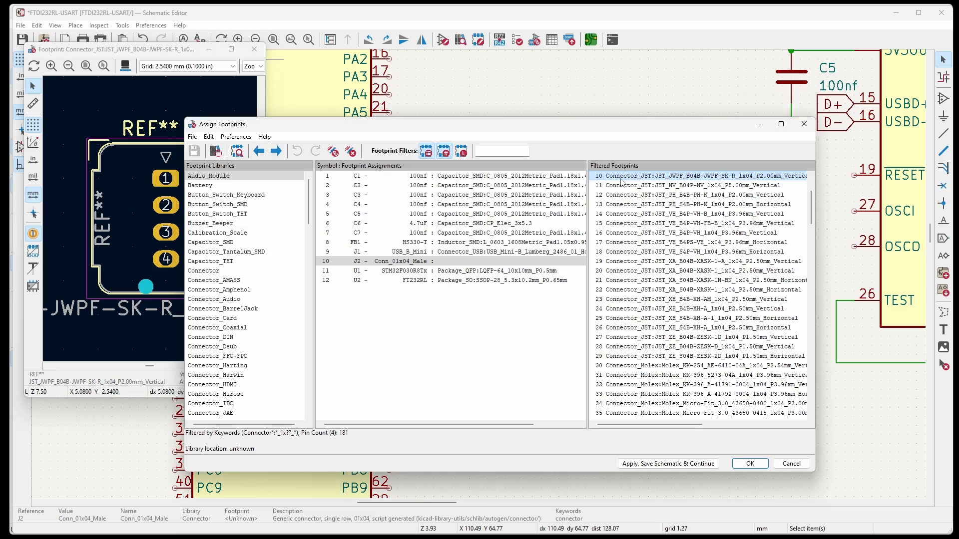
drag(618, 129, 727, 118)
Browse the filtered four-pin footprints with the preview, going through the JST, Molex and Phoenix types to the pin headers.
key(Down)
key(Down)
key(Down)
key(Down)
key(Down)
key(Down)
key(Down)
key(Down)
key(Down)
key(Down)
key(Down)
key(Down)
key(Down)
key(Down)
key(Down)
key(Down)
key(Down)
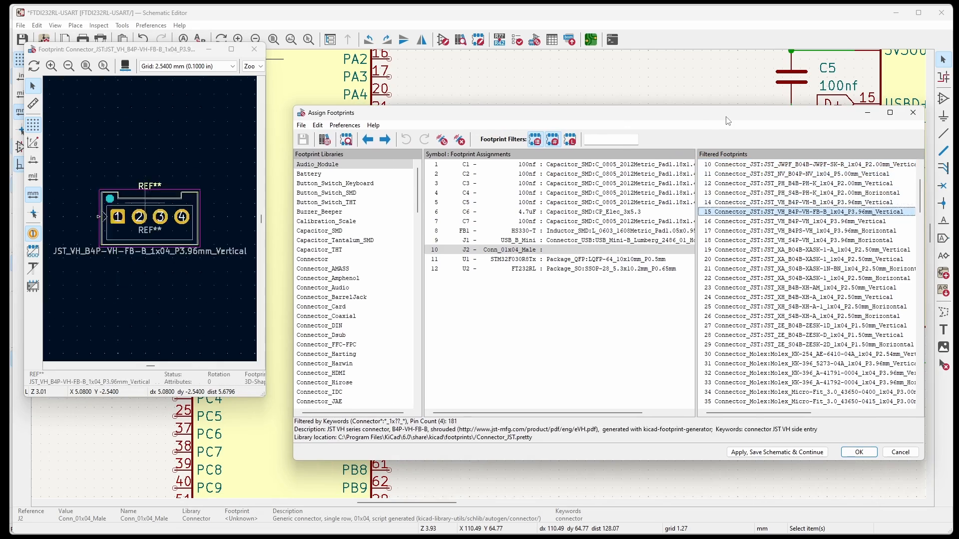
key(Down)
key(Down)
key(Down)
key(Down)
key(Down)
key(Down)
key(Down)
key(Down)
key(Down)
key(Down)
key(Down)
key(Down)
key(Down)
key(Down)
key(Down)
key(Down)
key(Down)
key(Down)
key(Down)
key(Down)
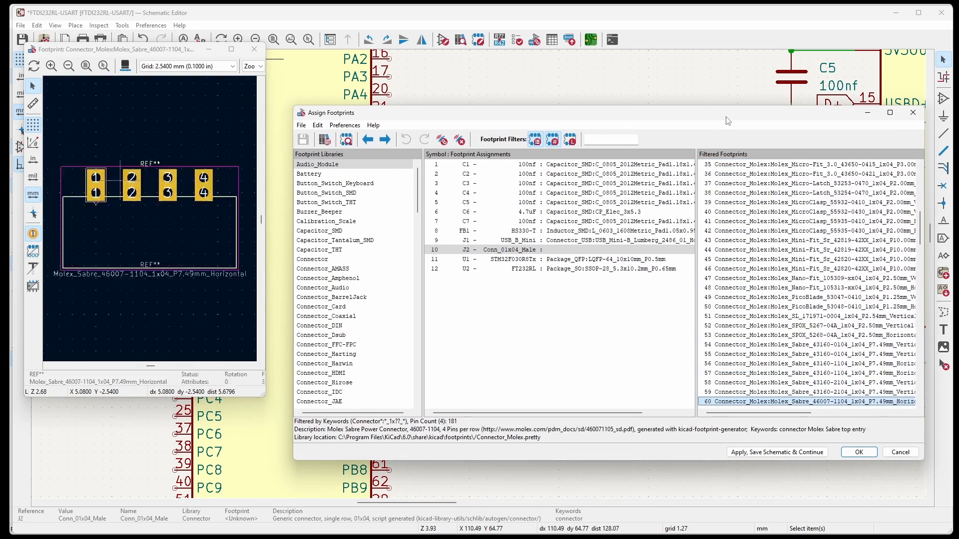
key(Down)
key(Down)
key(Down)
key(Down)
key(Down)
key(Down)
key(Down)
key(Down)
key(Down)
key(Down)
key(Down)
key(Down)
key(Down)
key(Down)
key(Down)
key(Down)
key(Down)
key(Down)
key(Down)
key(Down)
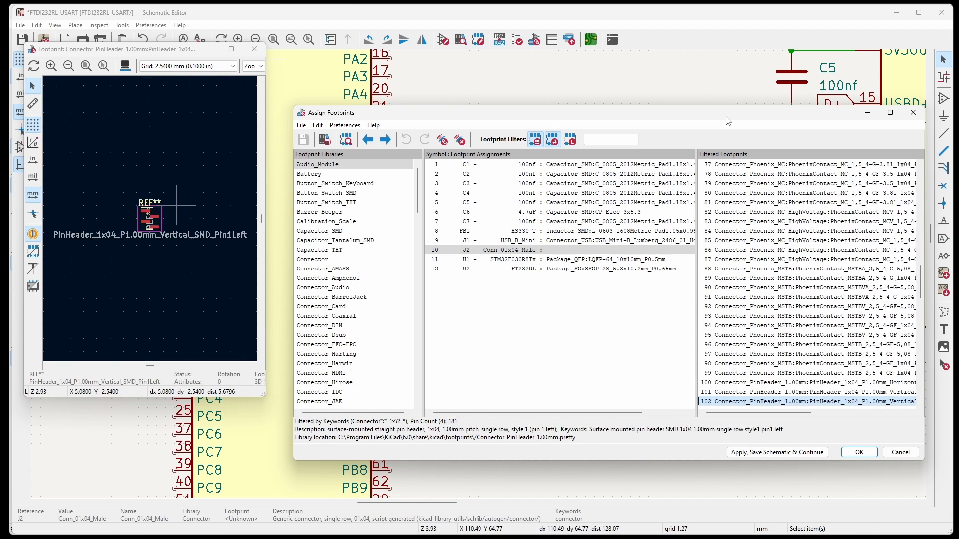
key(Down)
key(Up)
key(Up)
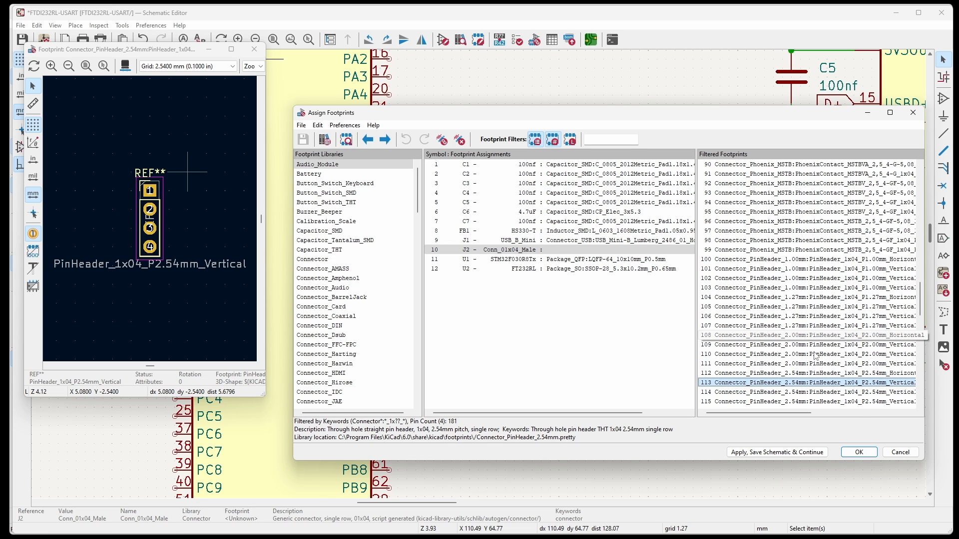
Compare the 2.54 mm pin headers and assign Connector_PinHeader_2.54mm:PinHeader_1x04_P2.54mm_Vertical to J2, applying the assignment.
key(Down)
key(Up)
key(Down)
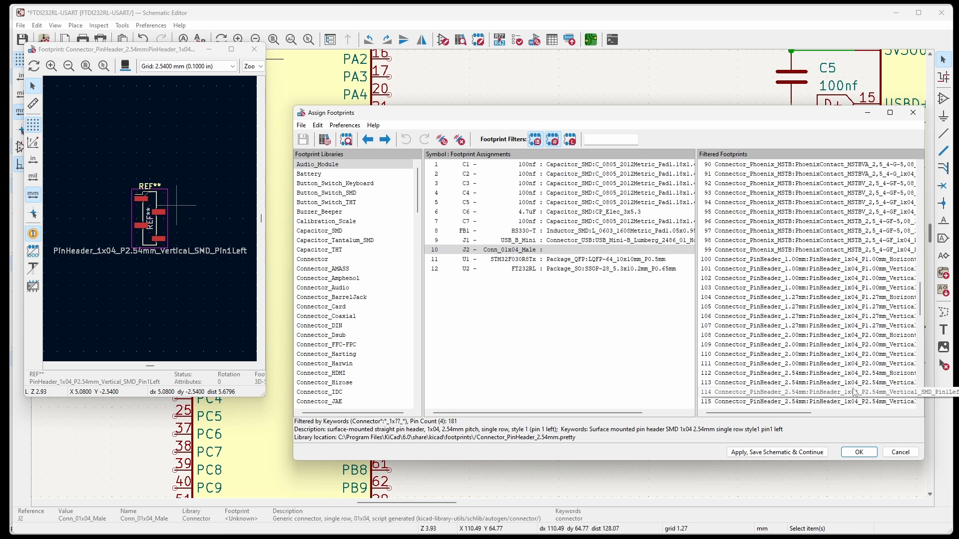
scroll(836, 265, down, 2)
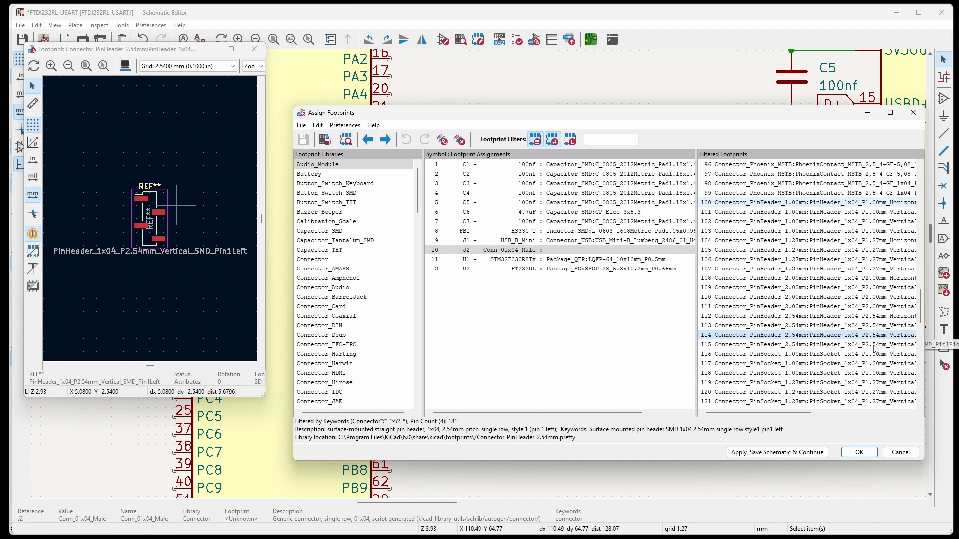
key(Up)
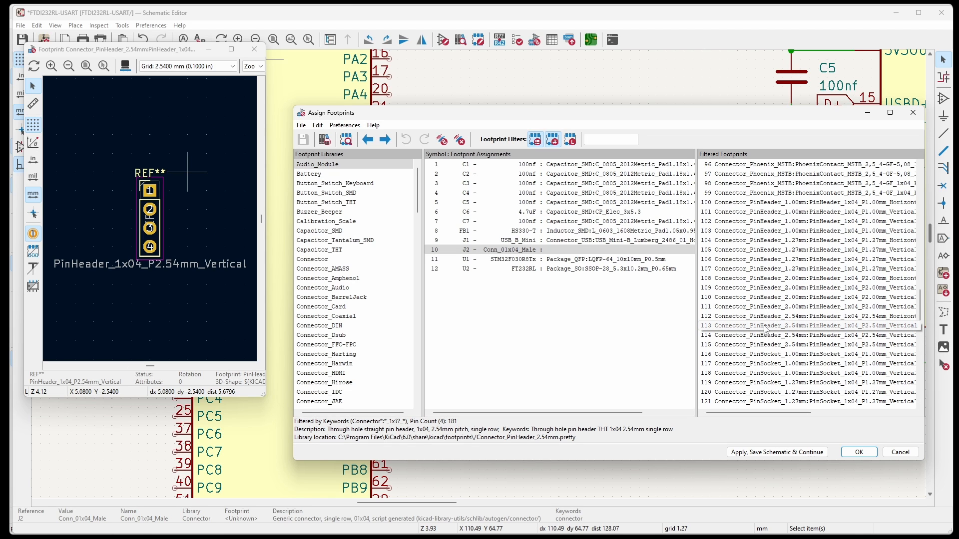
double_click(823, 328)
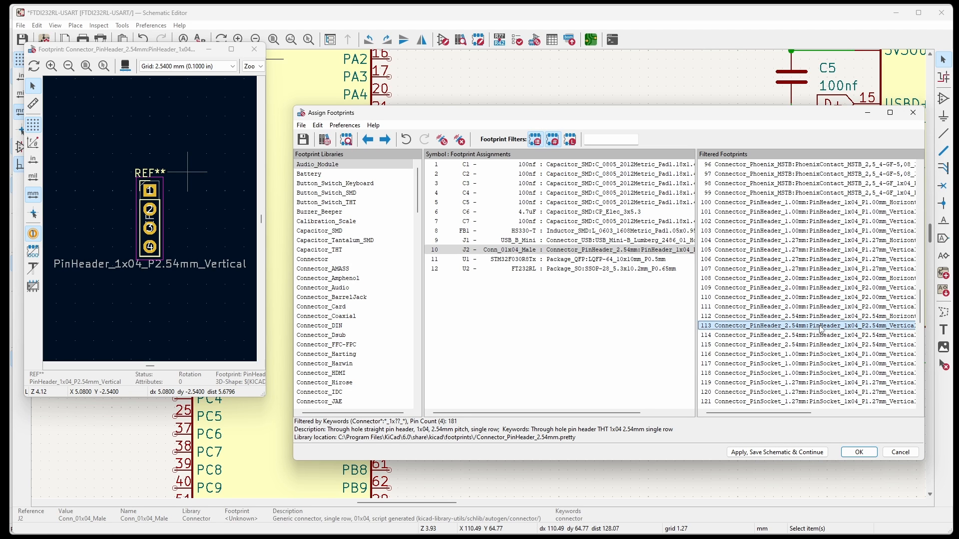
click(859, 453)
Duplicate the GND symbol below capacitor C1 and attach the copy to pin 1 of connector J2.
scroll(700, 362, down, 2)
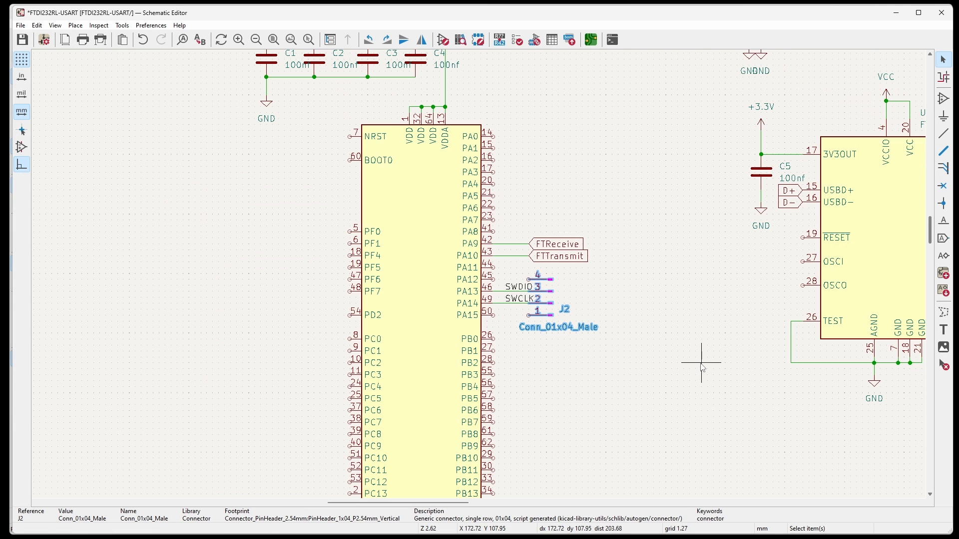
click(267, 114)
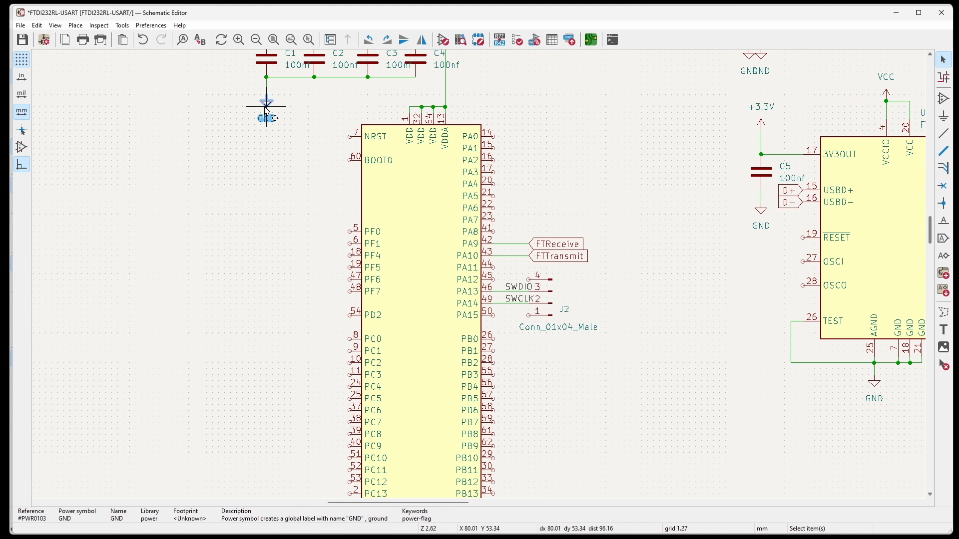
key(ctrl+d)
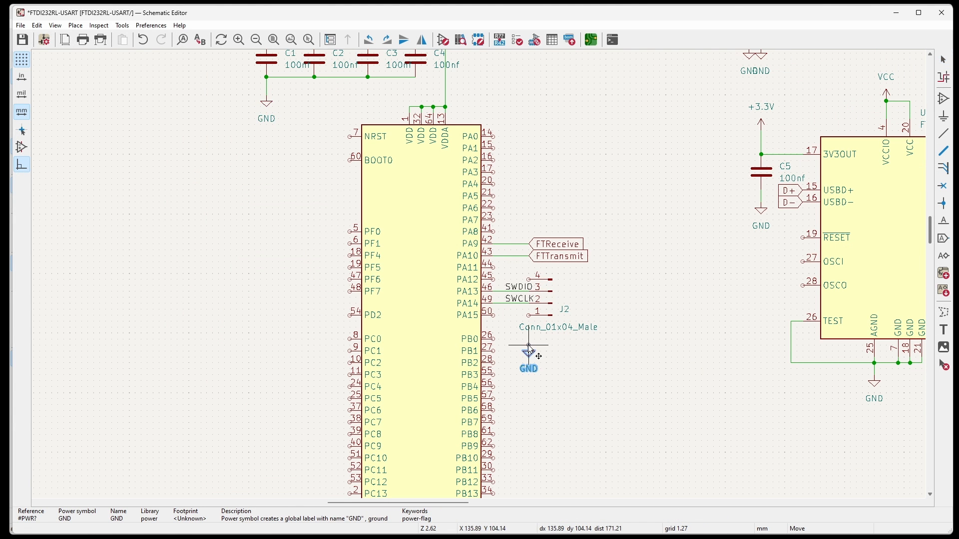
scroll(539, 320, up, 4)
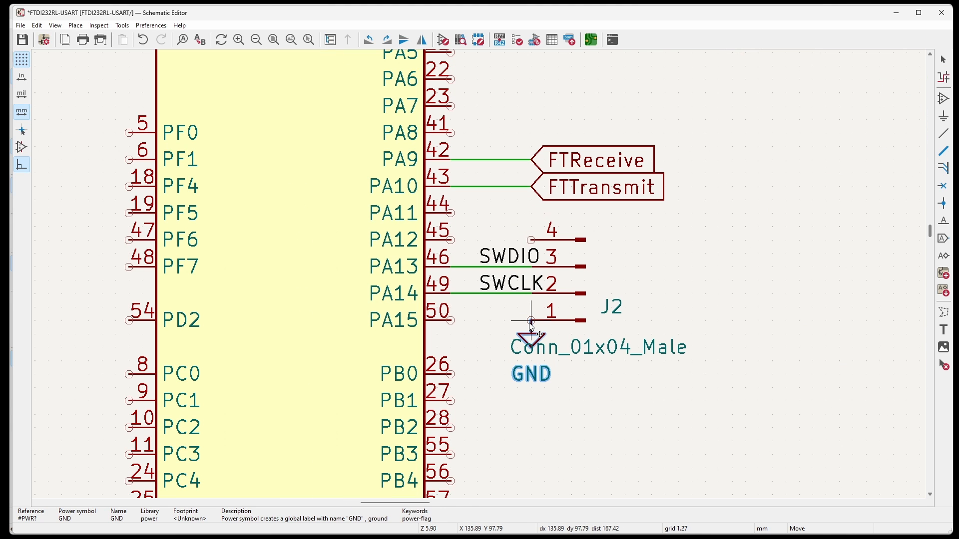
click(531, 320)
Copy the +3.3V power symbol above capacitor C1 and place the copy above and to the right of connector J2.
scroll(549, 352, down, 6)
click(368, 125)
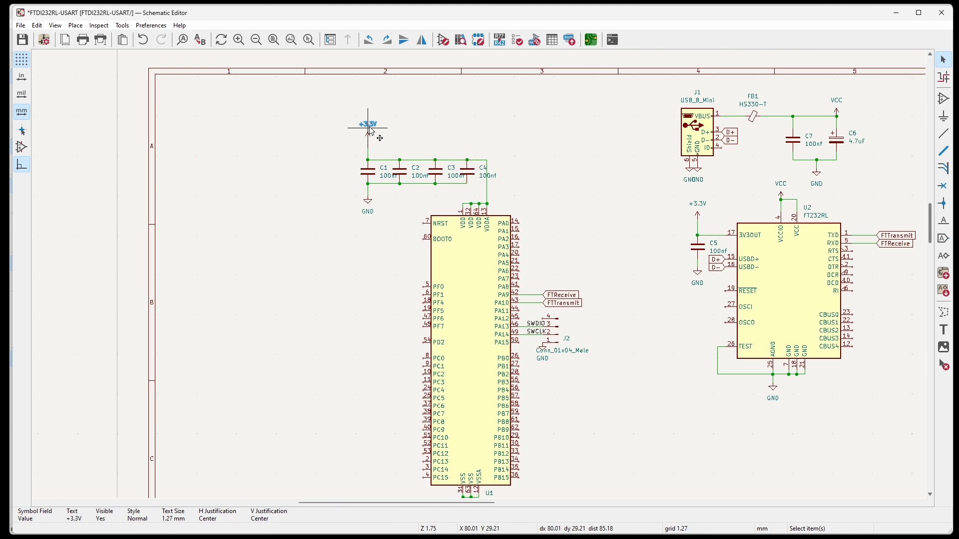
key(Escape)
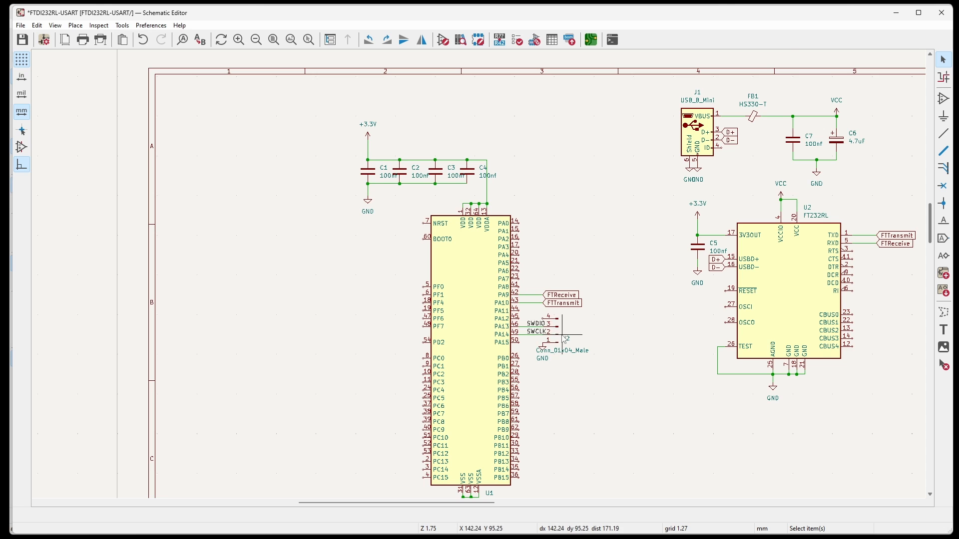
scroll(529, 270, up, 2)
click(287, 70)
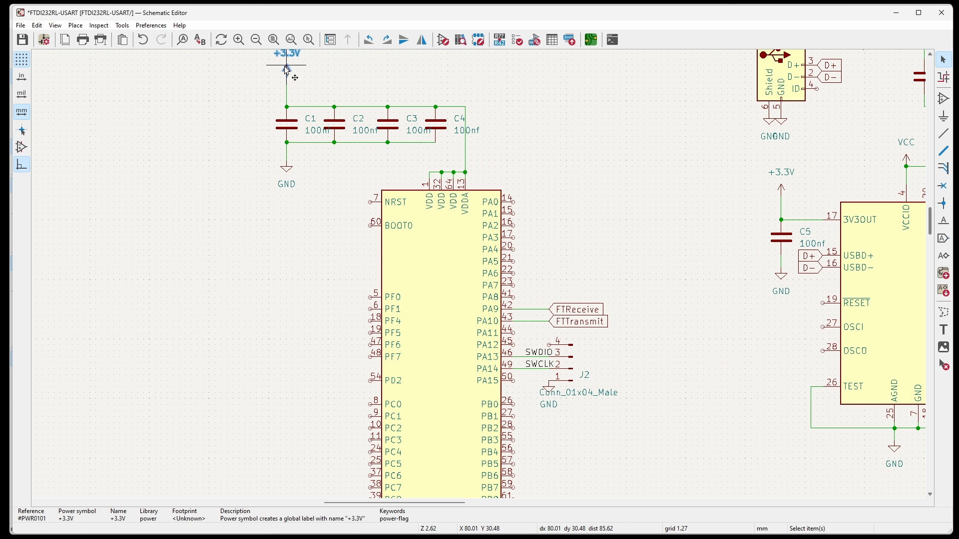
click(549, 293)
key(ctrl+v)
scroll(549, 295, up, 6)
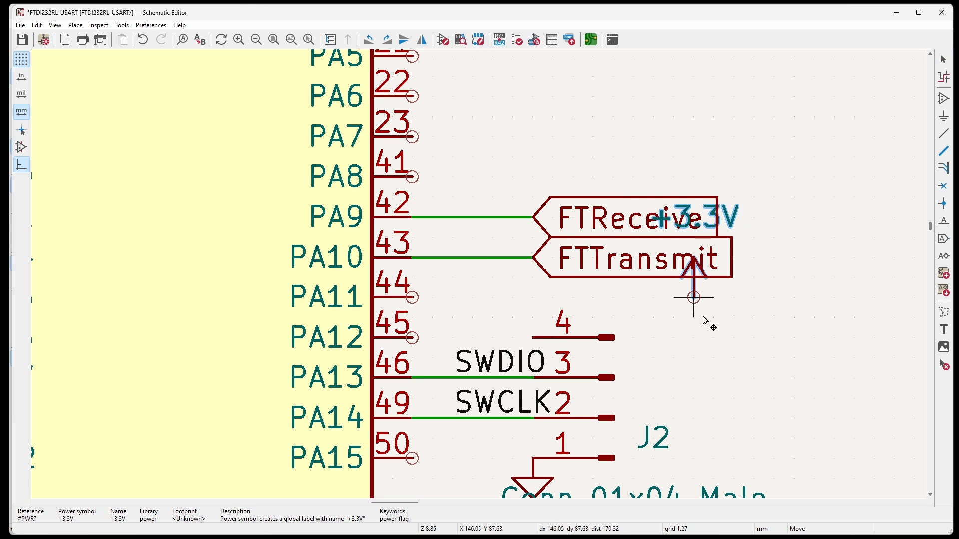
click(815, 299)
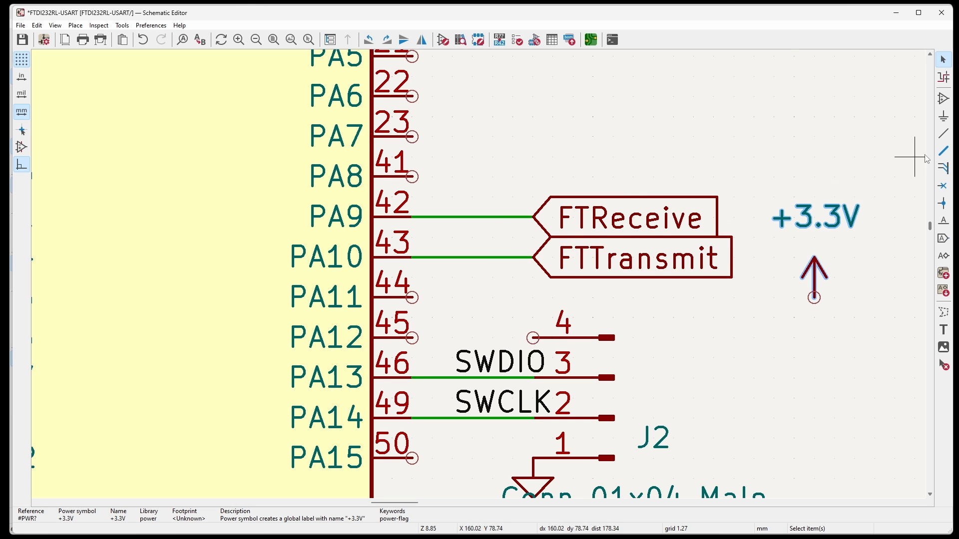
Wire pin 4 of J2 to the +3.3V symbol beside it and move the Conn_01x04_Male text clear of the GND symbol.
click(944, 134)
click(533, 337)
click(815, 298)
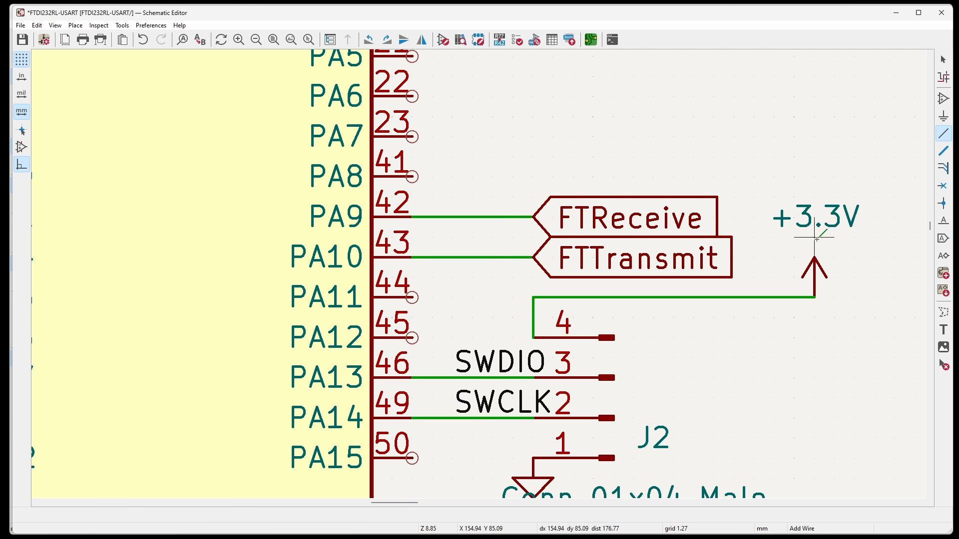
scroll(449, 188, down, 2)
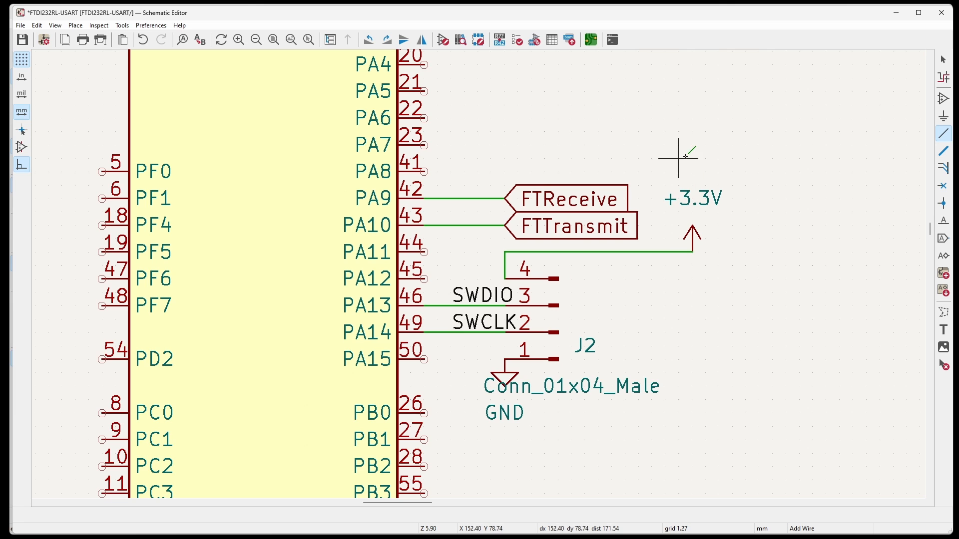
key(Escape)
click(596, 388)
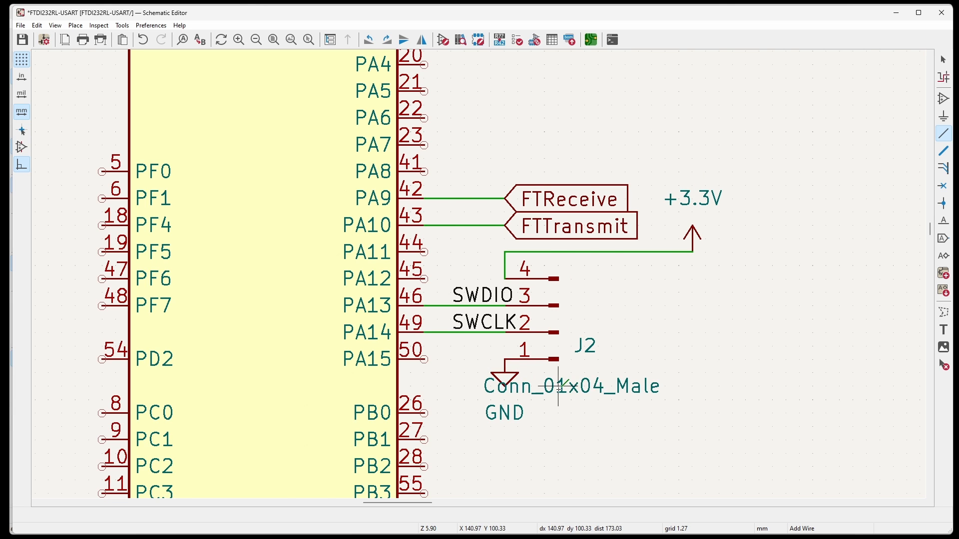
scroll(597, 389, down, 2)
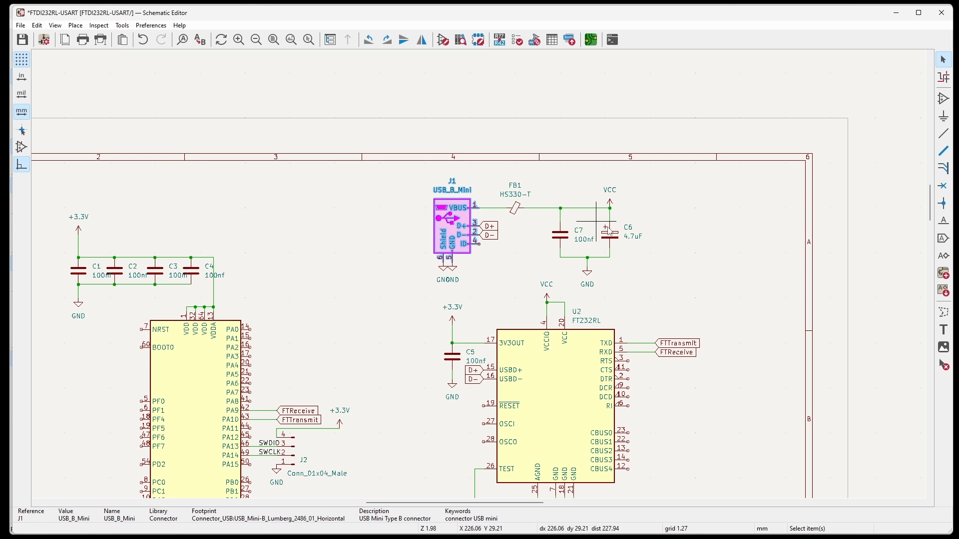
Find the MountingHole symbol in the symbol library and place one in the empty area to the left of the STM32F030R8Tx.
scroll(642, 249, down, 2)
scroll(321, 424, up, 1)
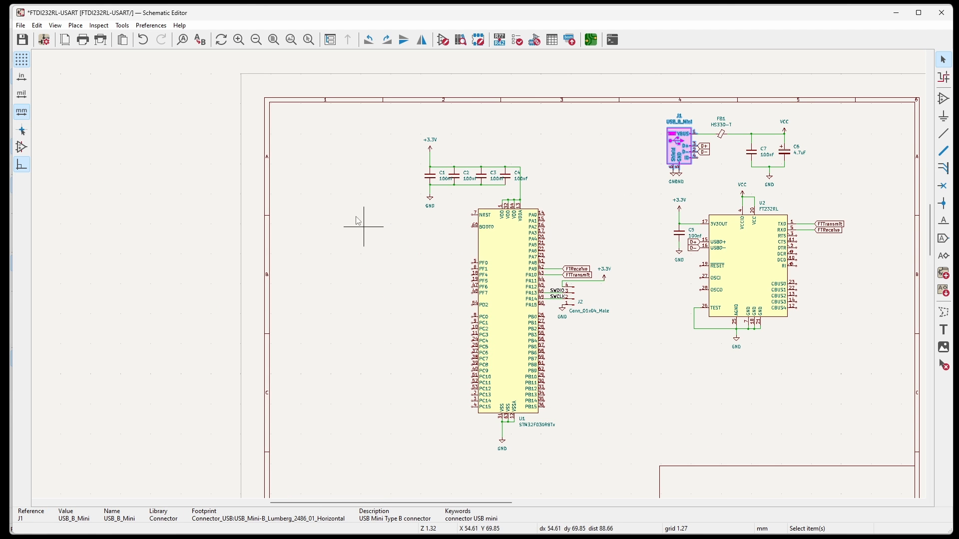
text(am)
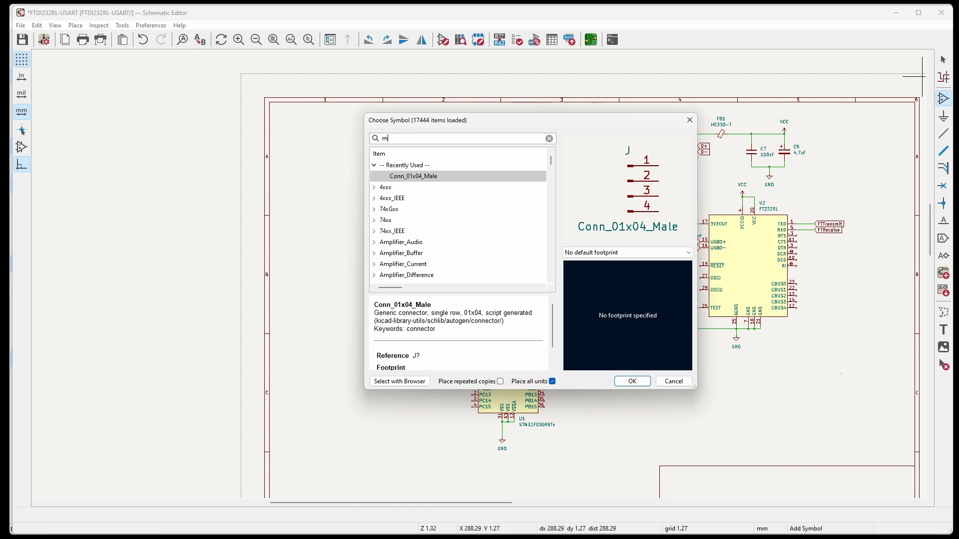
text(oun)
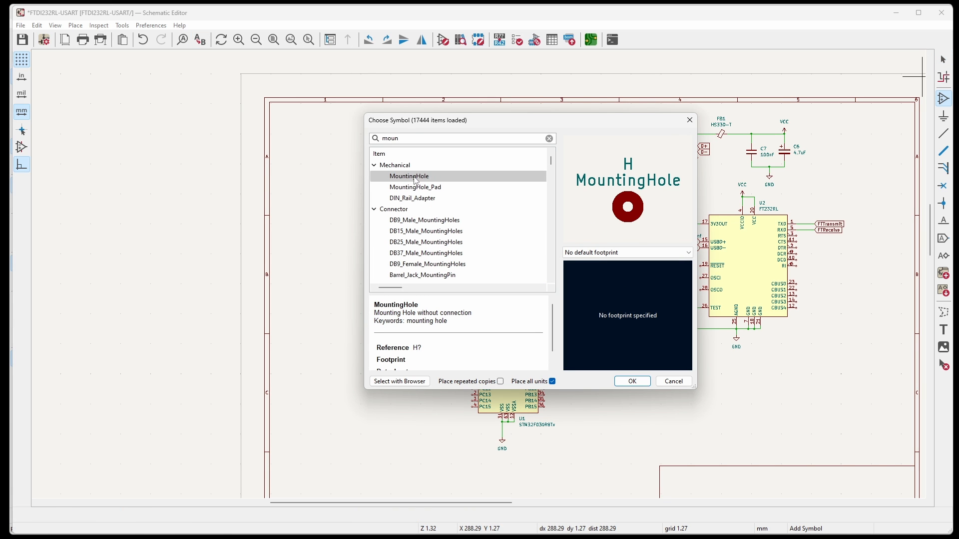
click(417, 181)
double_click(417, 177)
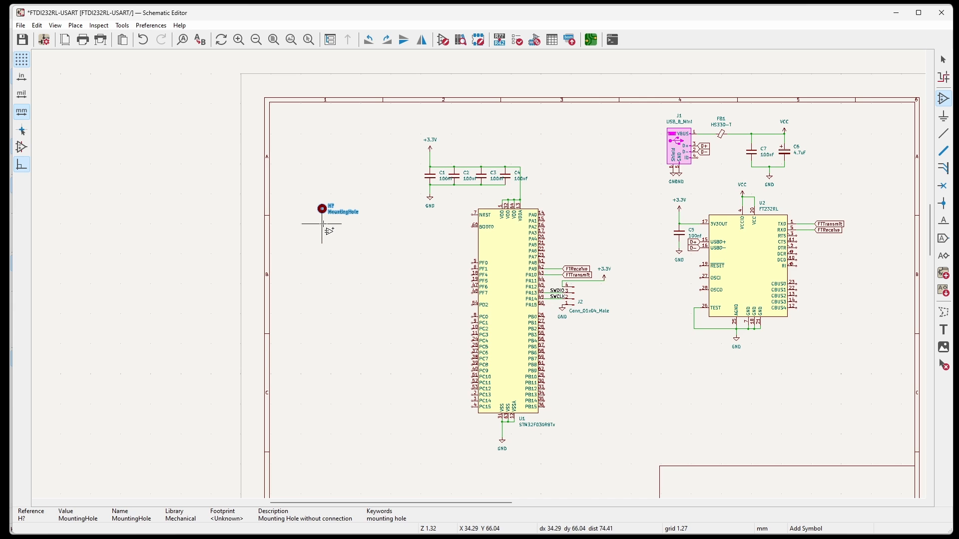
scroll(326, 208, up, 5)
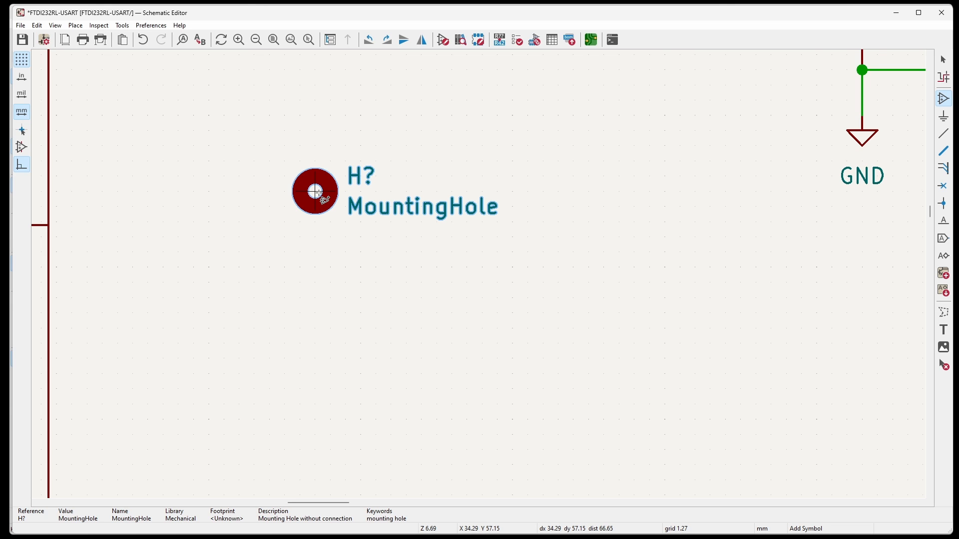
click(325, 200)
Repeat the mounting hole symbol three times below the first to make a column of four.
key(Insert)
key(Insert)
key(Insert)
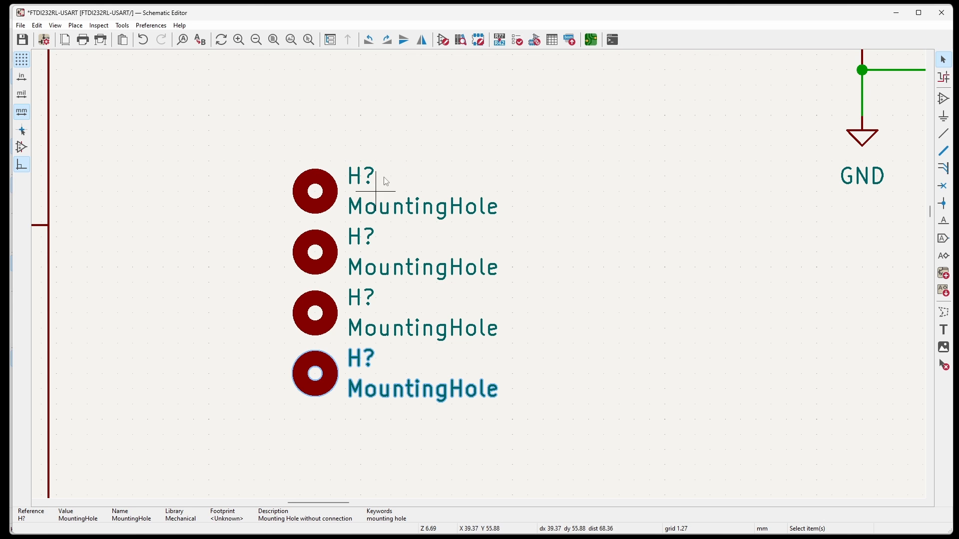
Assign the MountingHole:MountingHole_3.5mm footprint to H1, H2, H3 and H4 and accept the assignments.
click(541, 40)
click(542, 41)
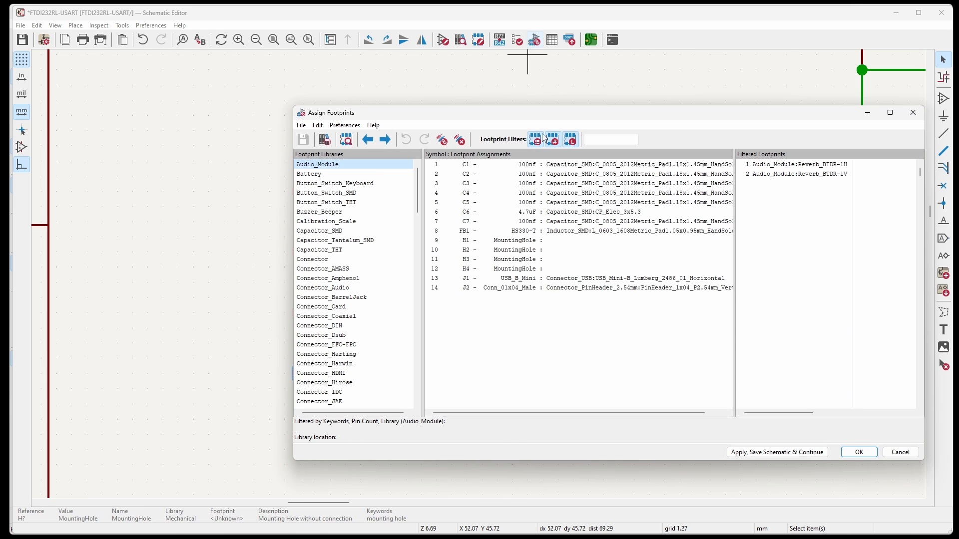
click(509, 242)
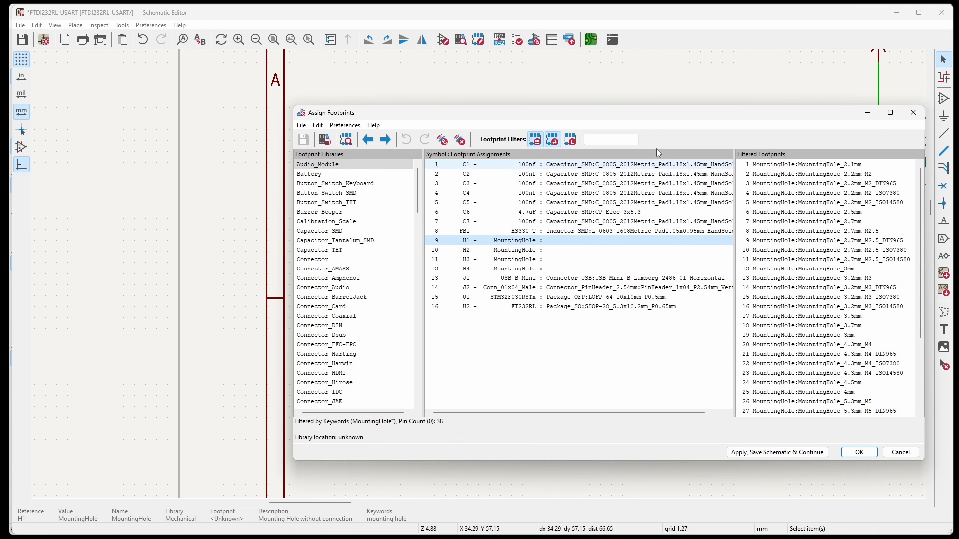
drag(643, 118, 479, 89)
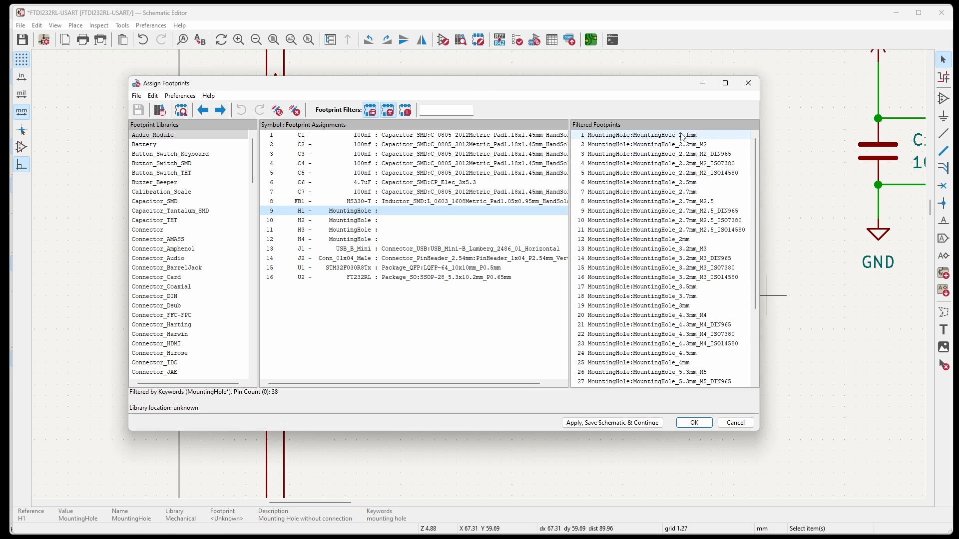
scroll(693, 317, down, 4)
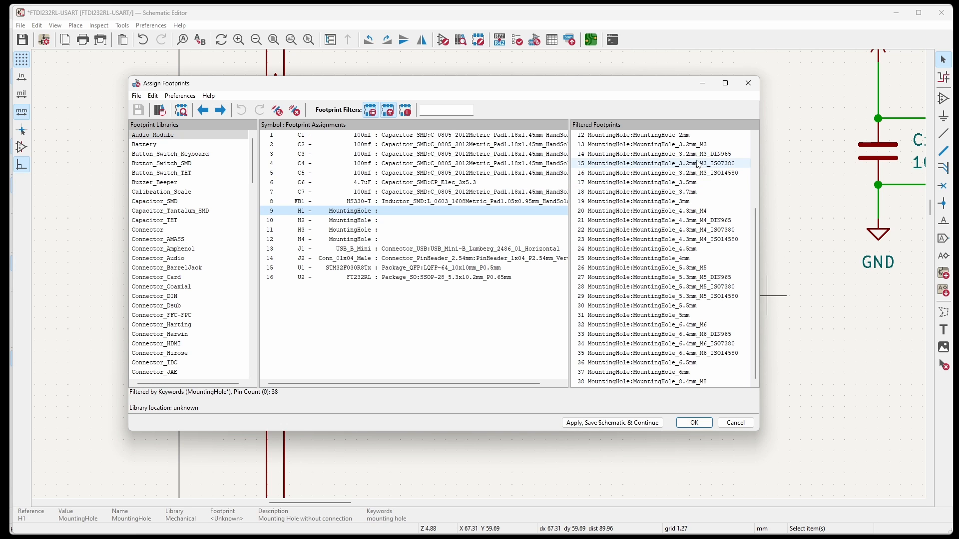
click(670, 185)
double_click(668, 183)
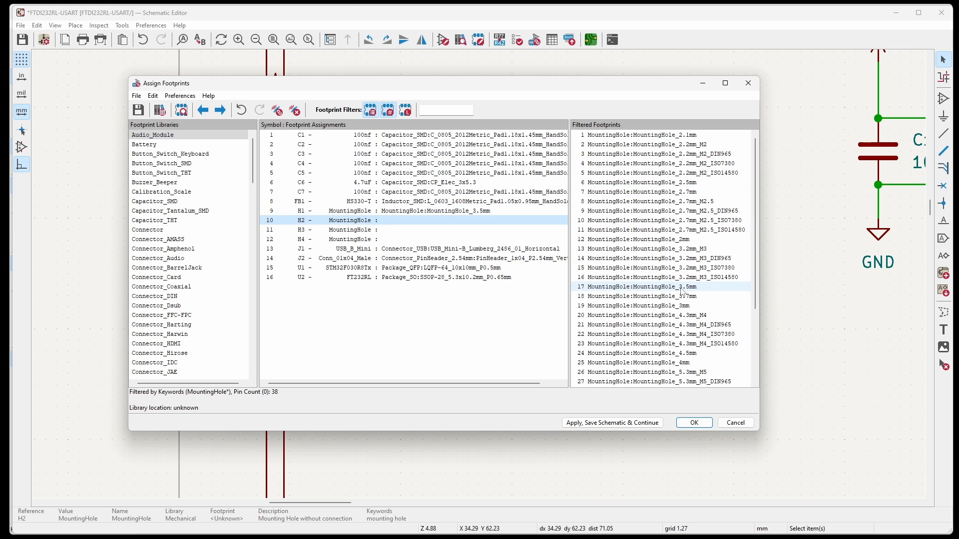
double_click(682, 289)
double_click(682, 289)
double_click(682, 289)
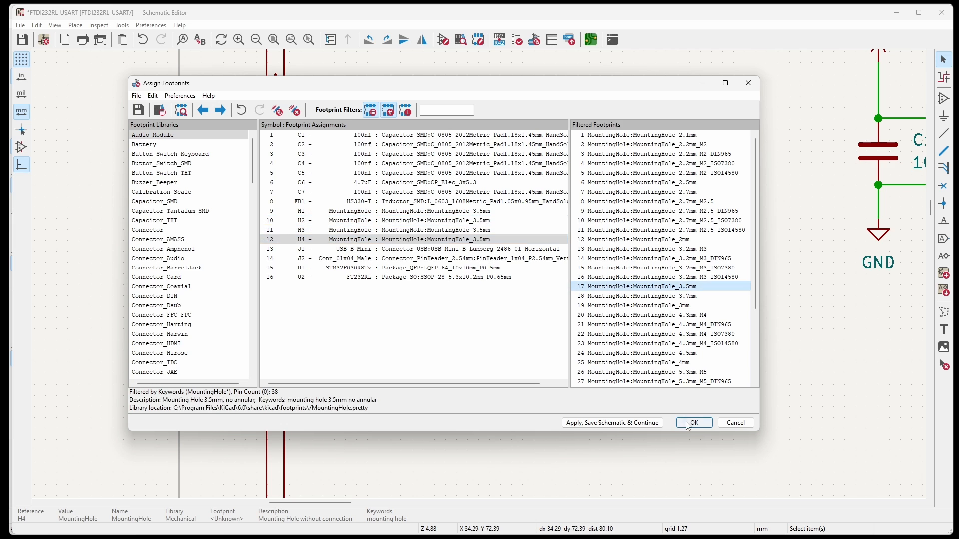
click(691, 423)
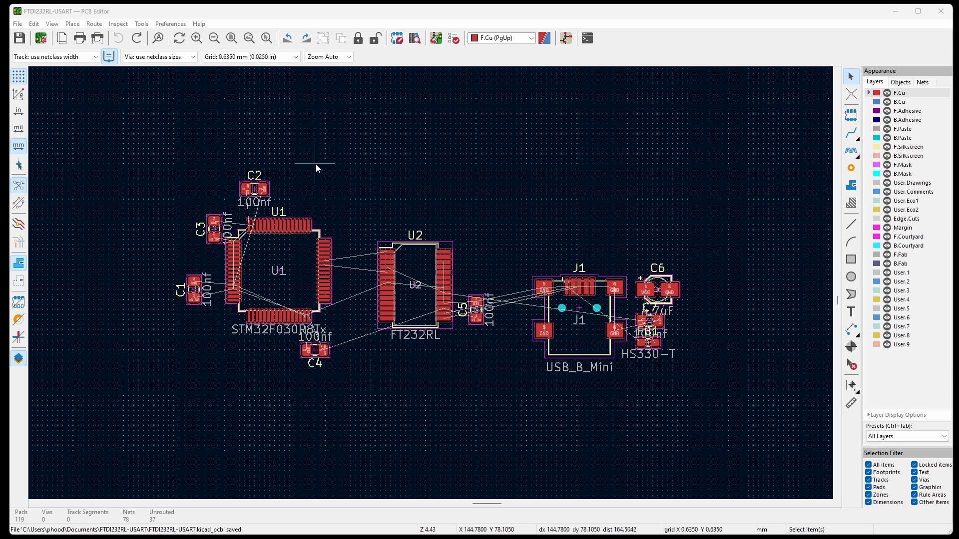
Update the PCB from the schematic and place the new J2 and mounting hole footprints to the left of U1.
click(435, 38)
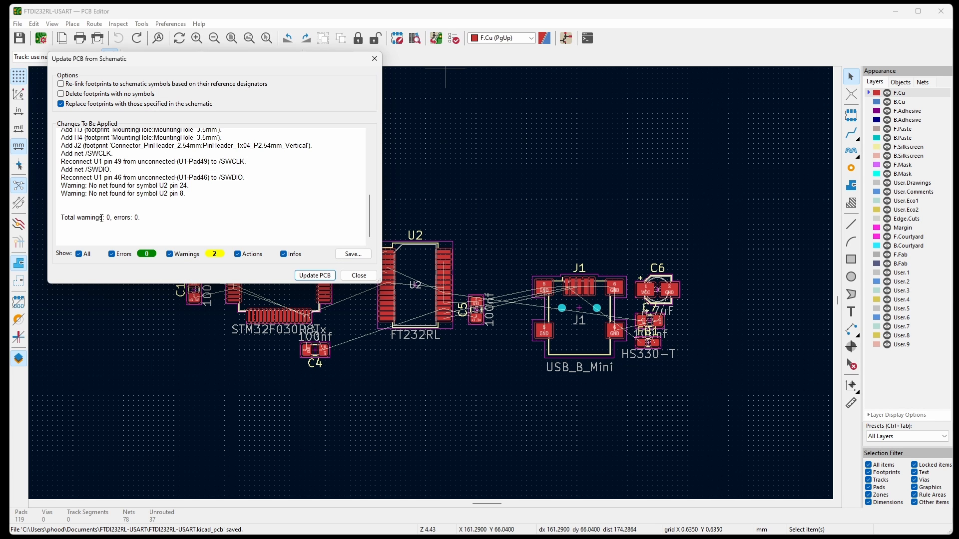
click(315, 276)
click(359, 275)
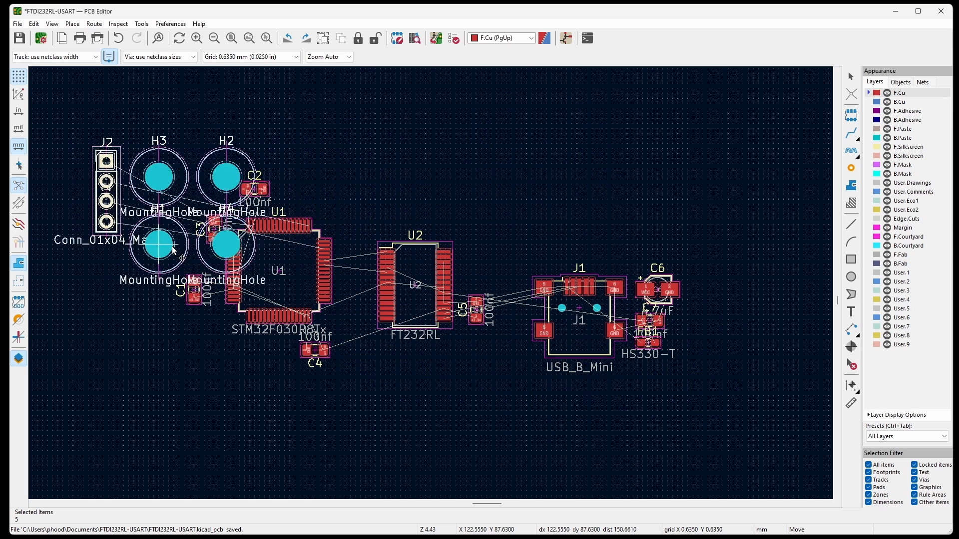
scroll(665, 293, down, 2)
key(Escape)
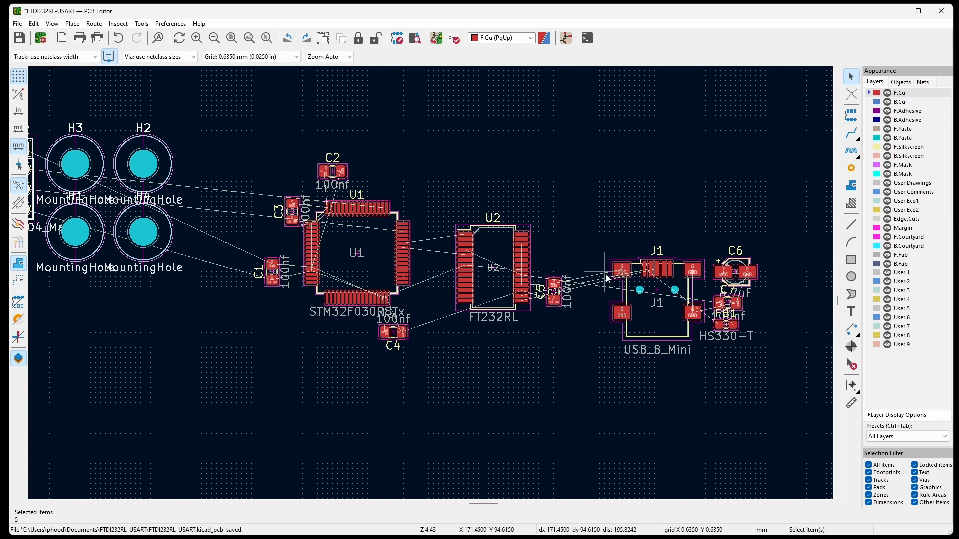
Examine the placement and unrouted connections of J1, C6, C7 and FB1 relative to U2 and the rest of the board.
drag(590, 209, 774, 394)
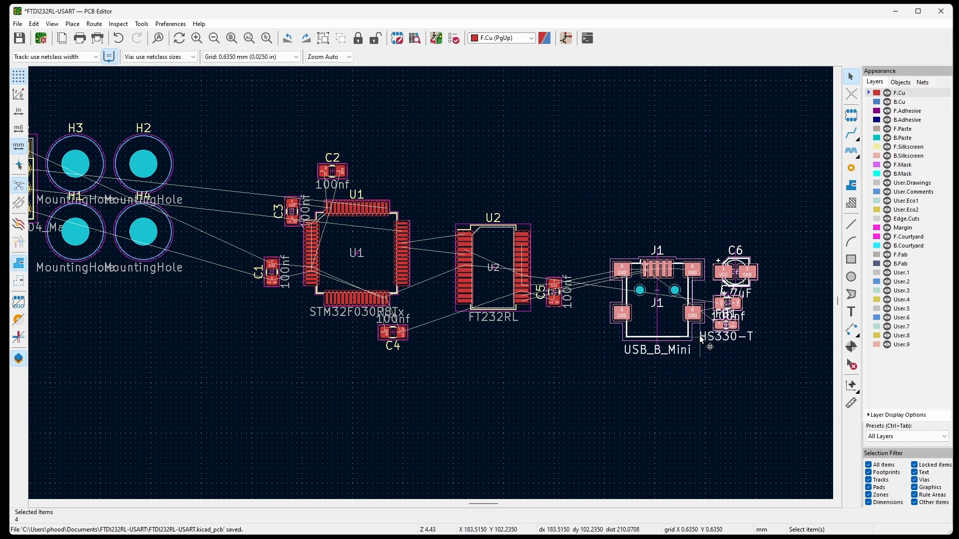
click(710, 272)
scroll(756, 308, up, 2)
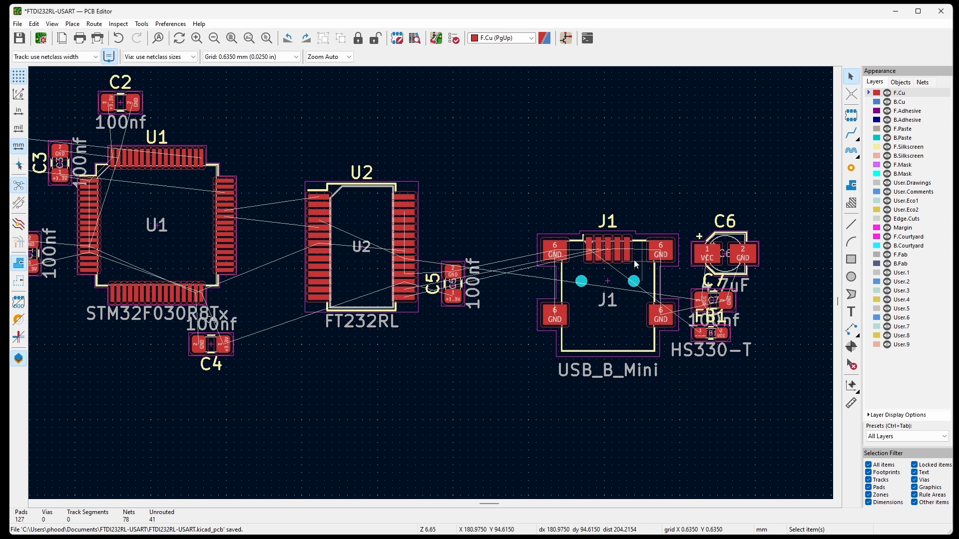
scroll(731, 294, down, 4)
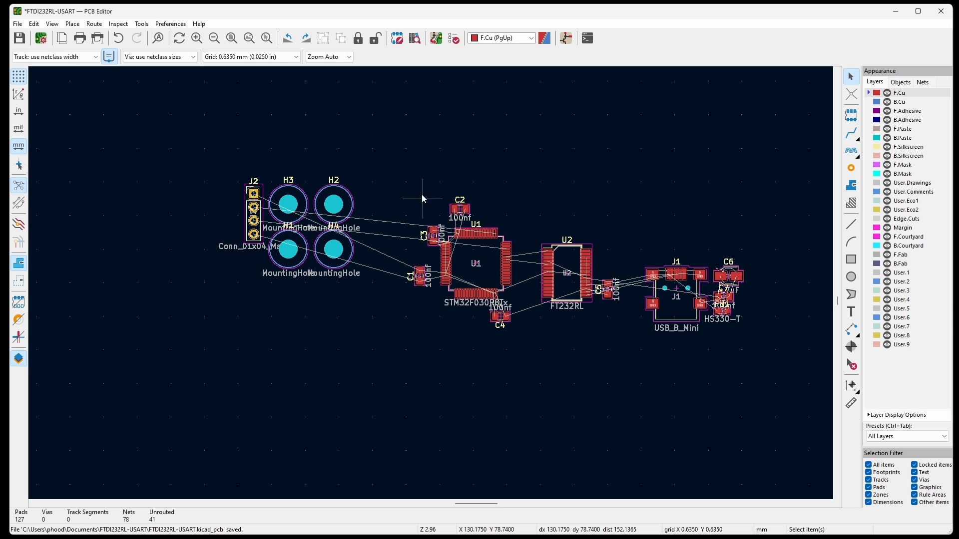
scroll(469, 286, up, 1)
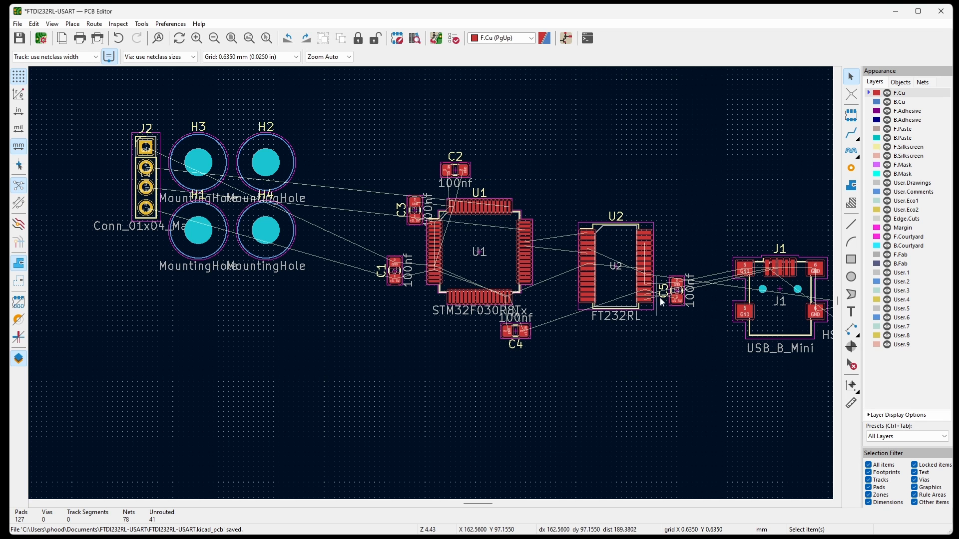
scroll(479, 249, down, 1)
scroll(719, 253, up, 1)
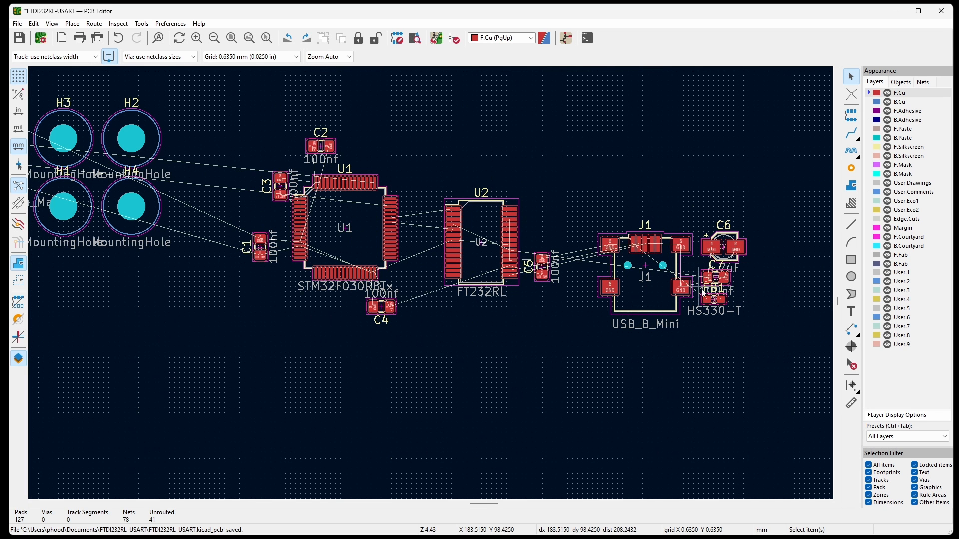
scroll(718, 254, up, 1)
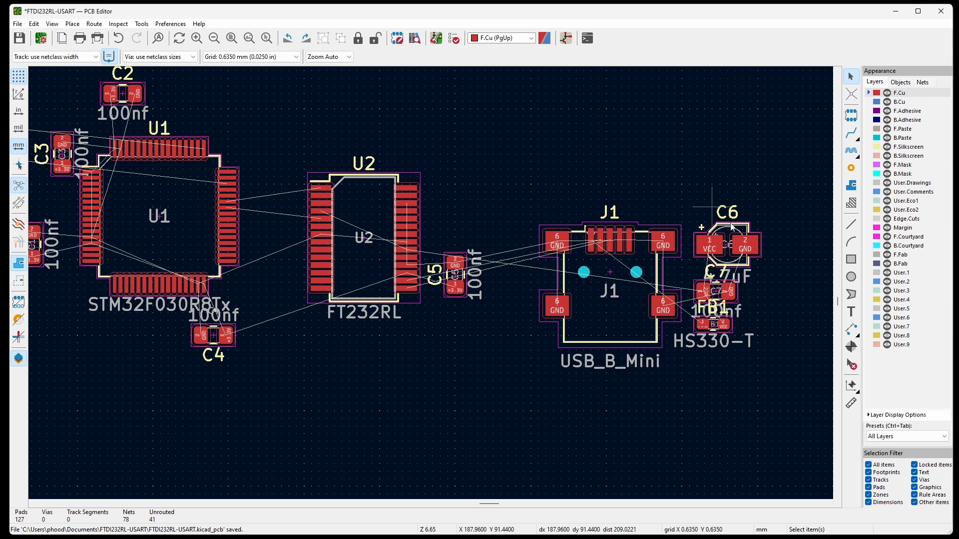
scroll(450, 194, down, 1)
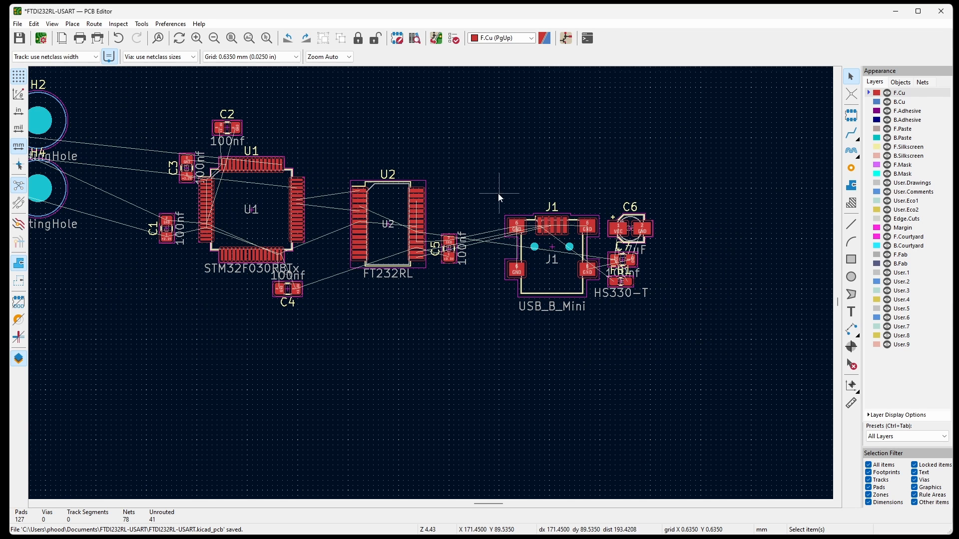
Move J1 together with C6, C7 and FB1 farther right and slightly down, leaving more space beside C5.
drag(480, 179, 709, 329)
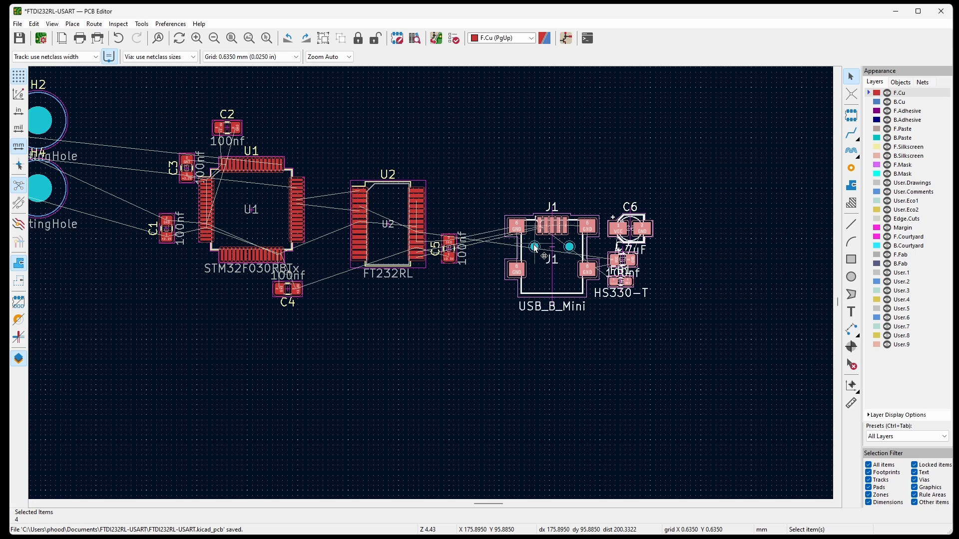
drag(556, 265, 725, 325)
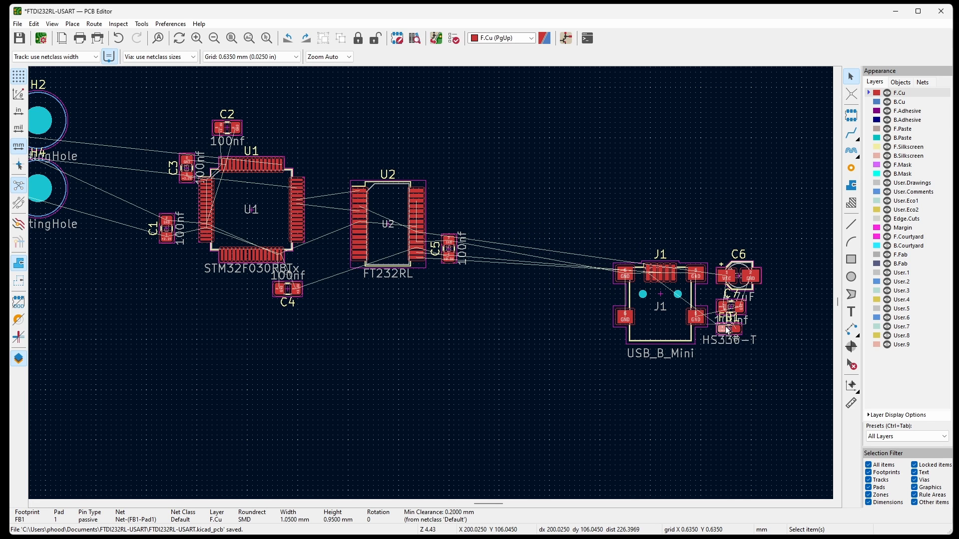
click(734, 359)
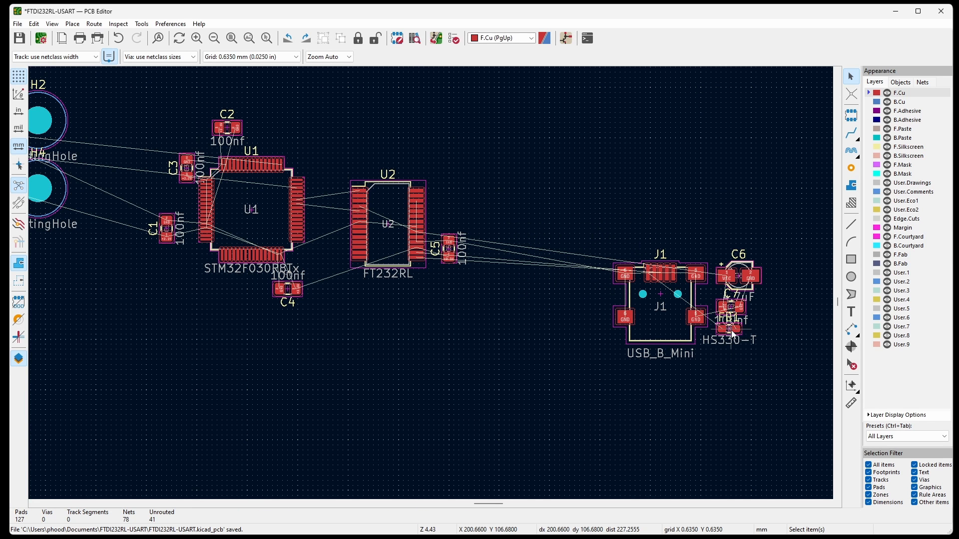
Move FB1 to just left of J1 and rotate it to a vertical 90° orientation.
drag(731, 331, 535, 292)
scroll(646, 272, up, 3)
key(r)
key(r)
key(r)
key(r)
key(r)
key(r)
key(r)
key(r)
key(r)
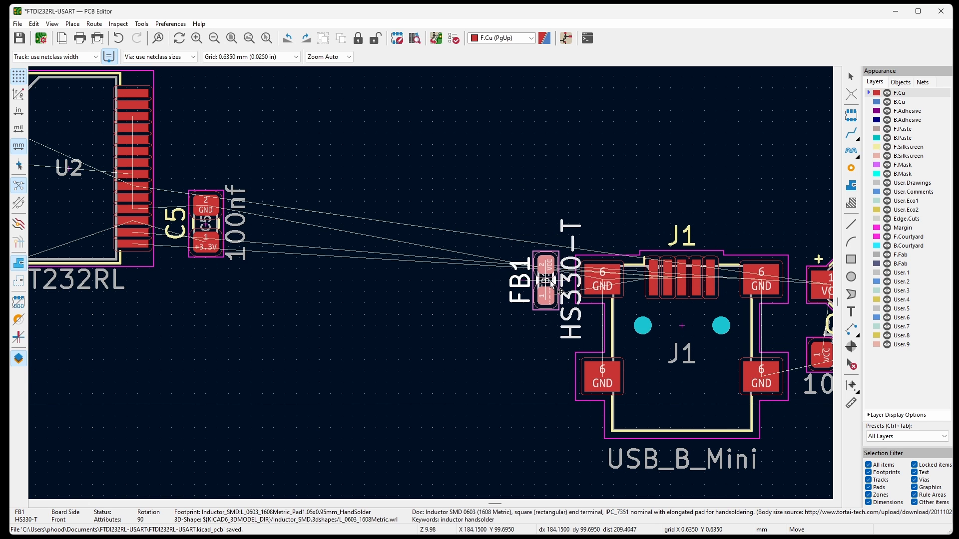
click(560, 292)
scroll(395, 289, down, 2)
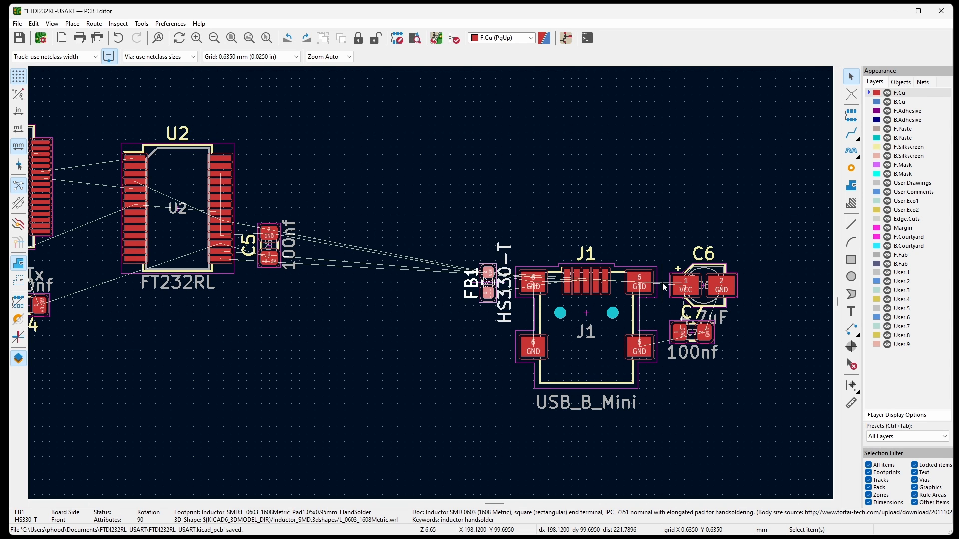
Place C7 below FB1 and C6 to the left of them, rotating both capacitors to stand vertically.
drag(695, 284, 435, 396)
drag(692, 332, 497, 342)
scroll(470, 333, up, 2)
key(r)
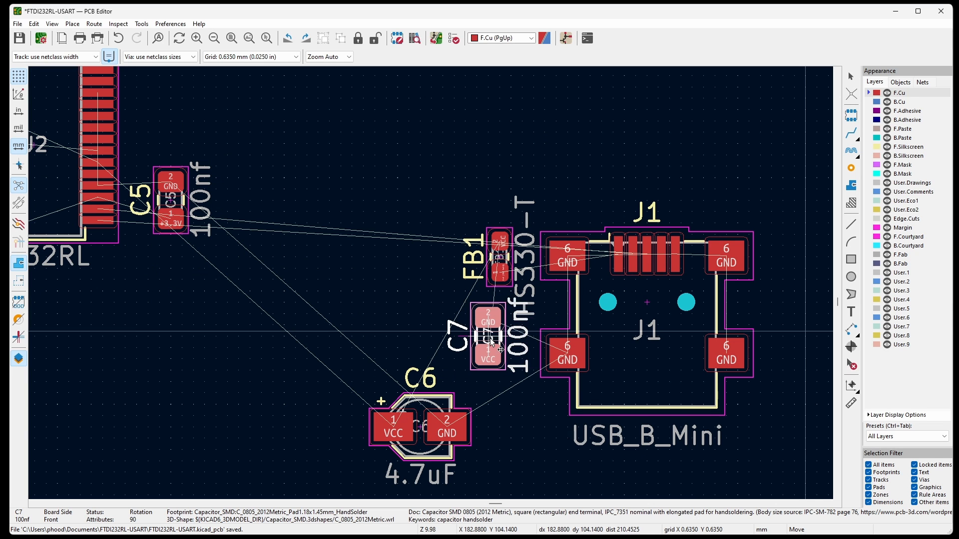
click(498, 342)
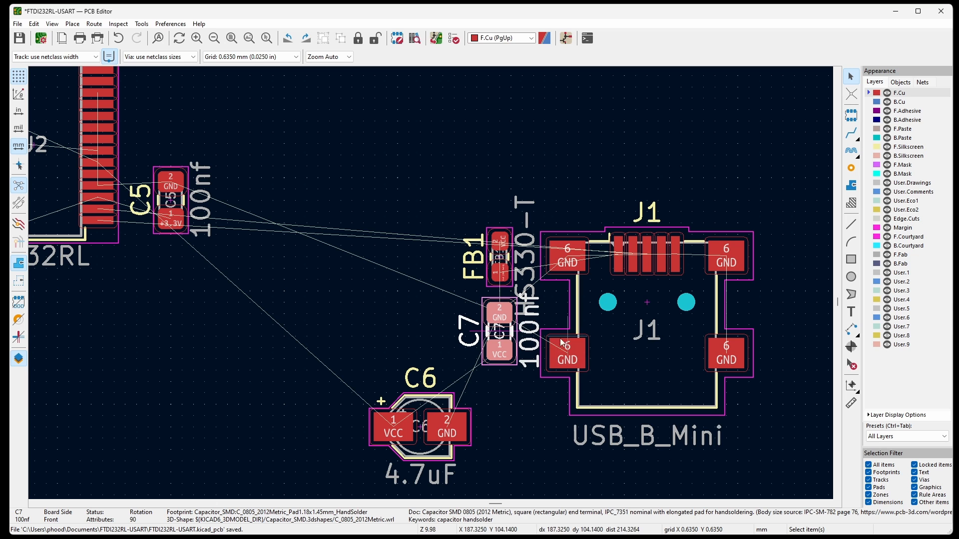
key(m)
key(r)
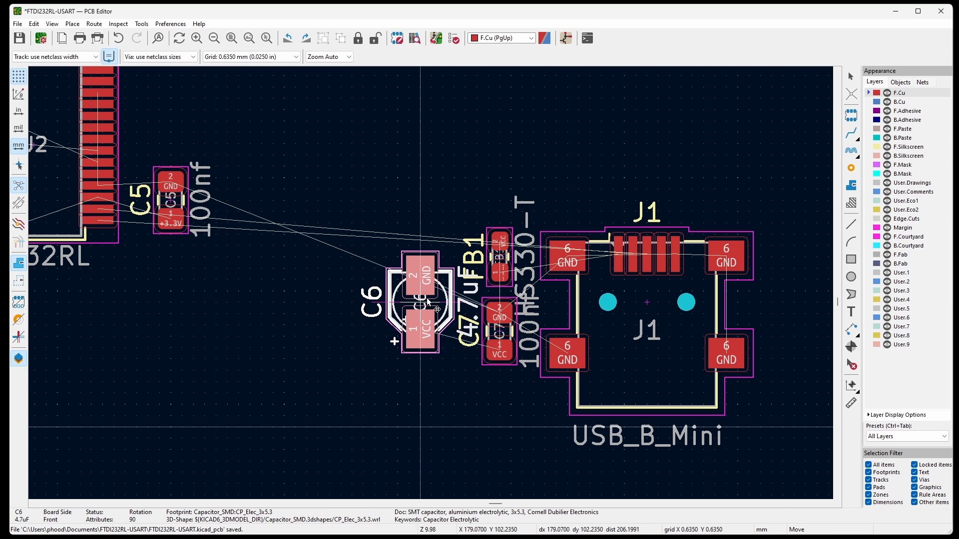
click(428, 304)
Rotate J1, FB1, C7 and C6 together by 90° so J1's signal pads face U2, and move the group close to C5.
scroll(516, 240, down, 3)
drag(434, 186, 720, 408)
key(r)
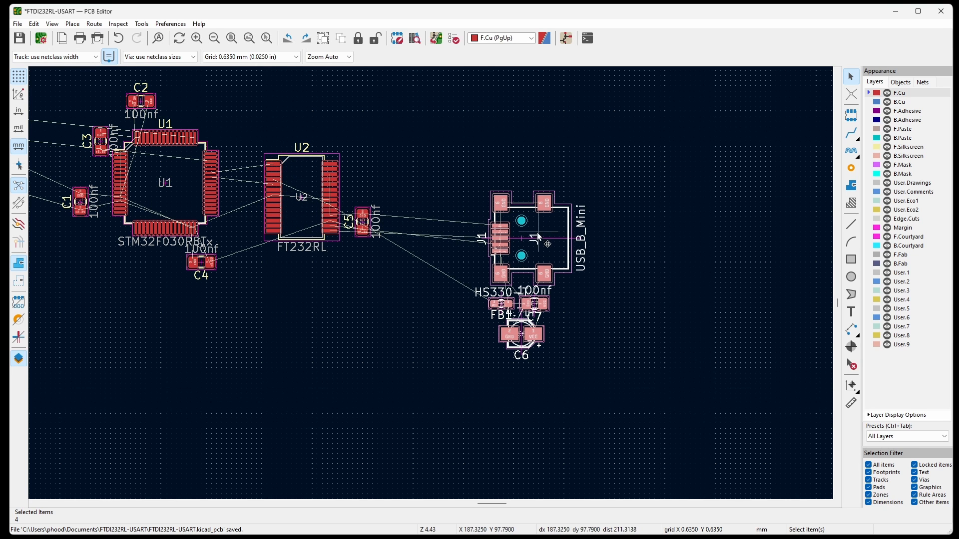
drag(526, 239, 432, 171)
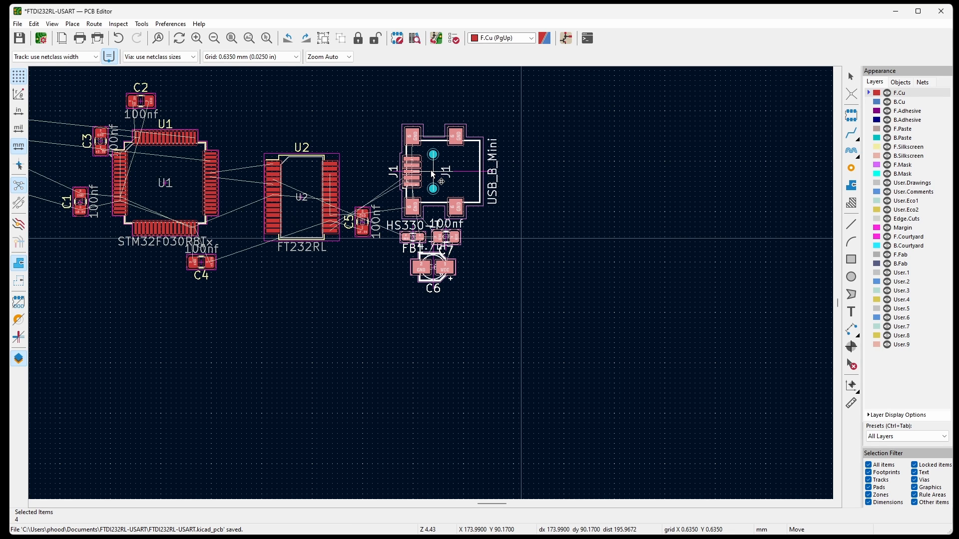
drag(432, 172, 427, 176)
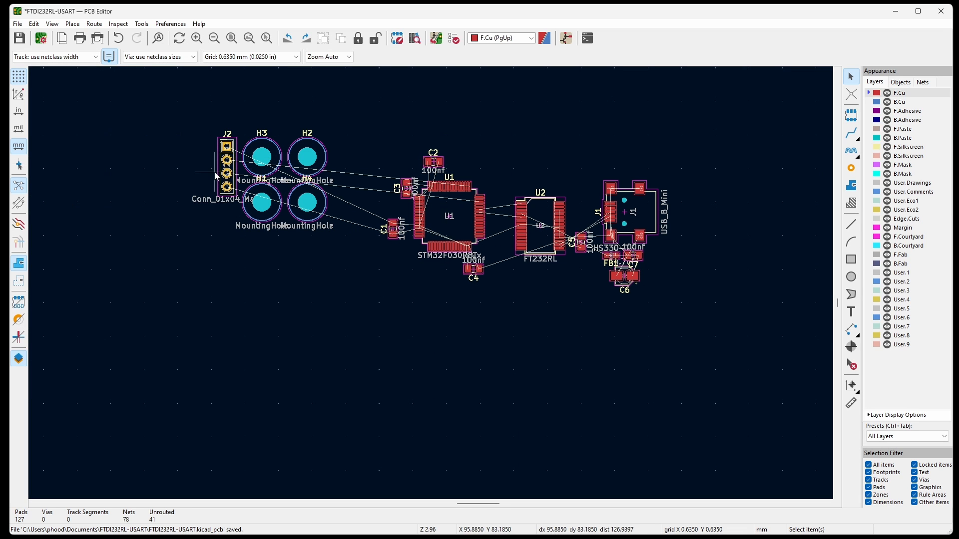
Move J2 above U1 beside C2 and rotate it by 90° so the header lies horizontally.
drag(228, 166, 569, 233)
scroll(468, 194, up, 5)
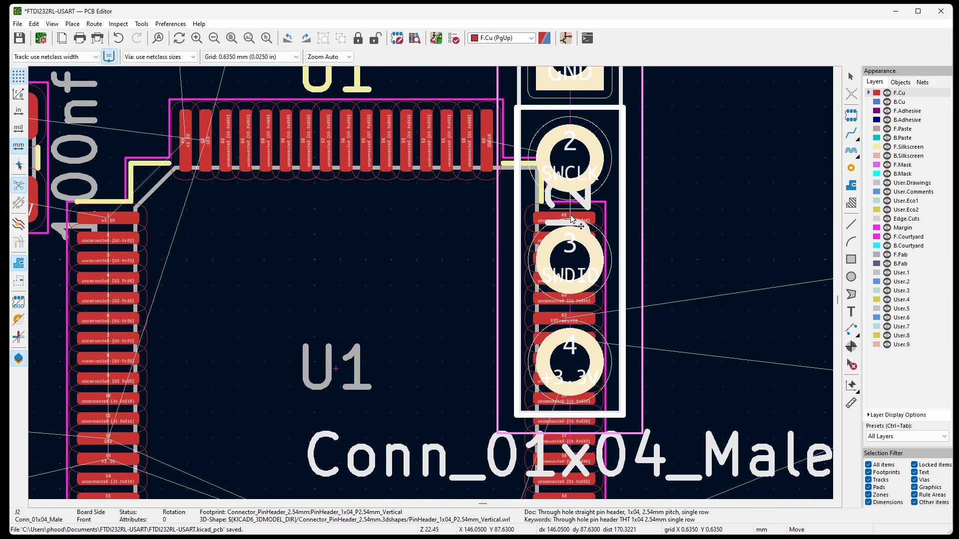
scroll(571, 218, up, 4)
scroll(487, 149, down, 3)
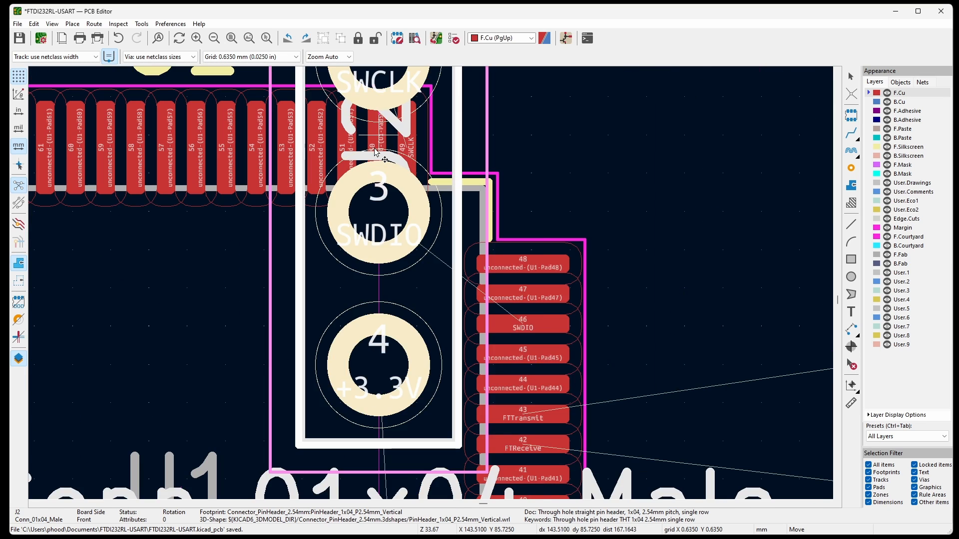
scroll(592, 376, up, 2)
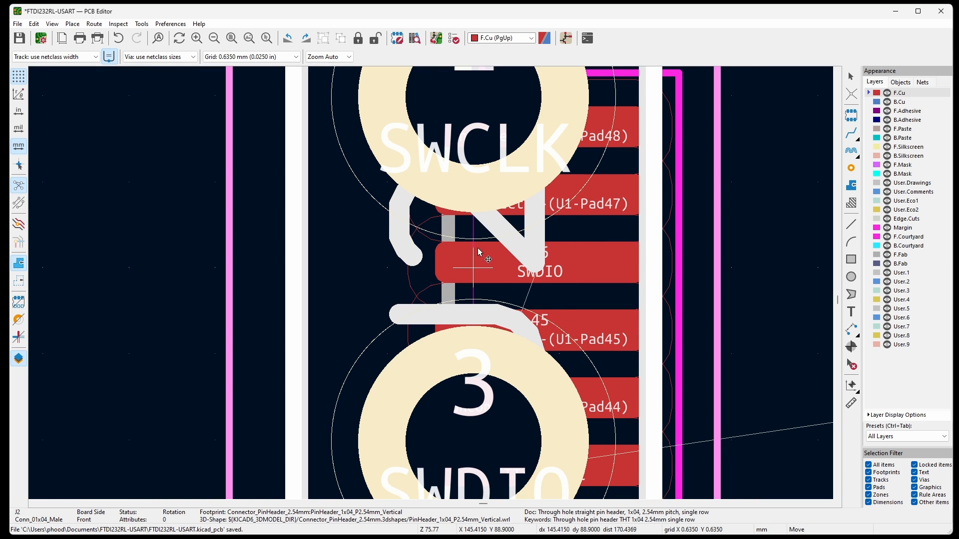
scroll(442, 218, down, 6)
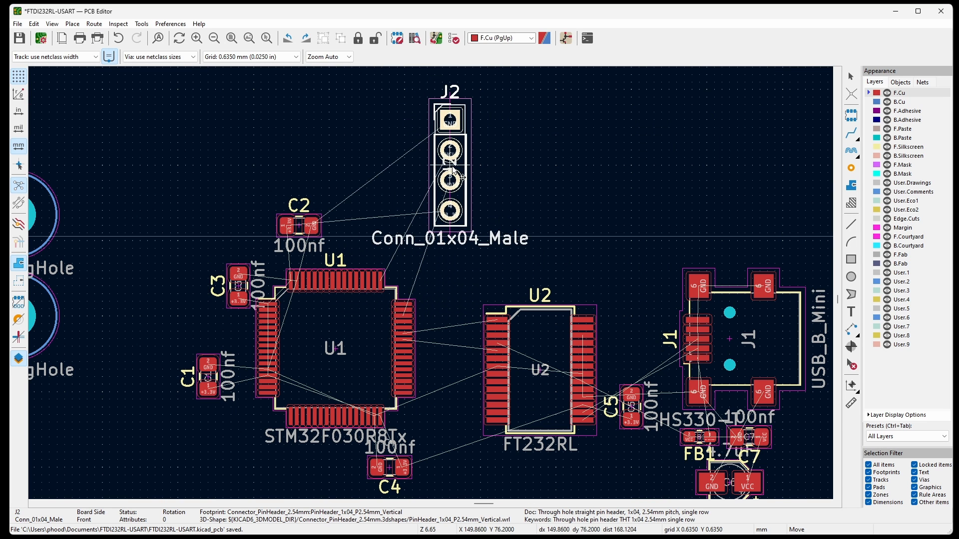
key(r)
click(405, 226)
scroll(390, 220, down, 3)
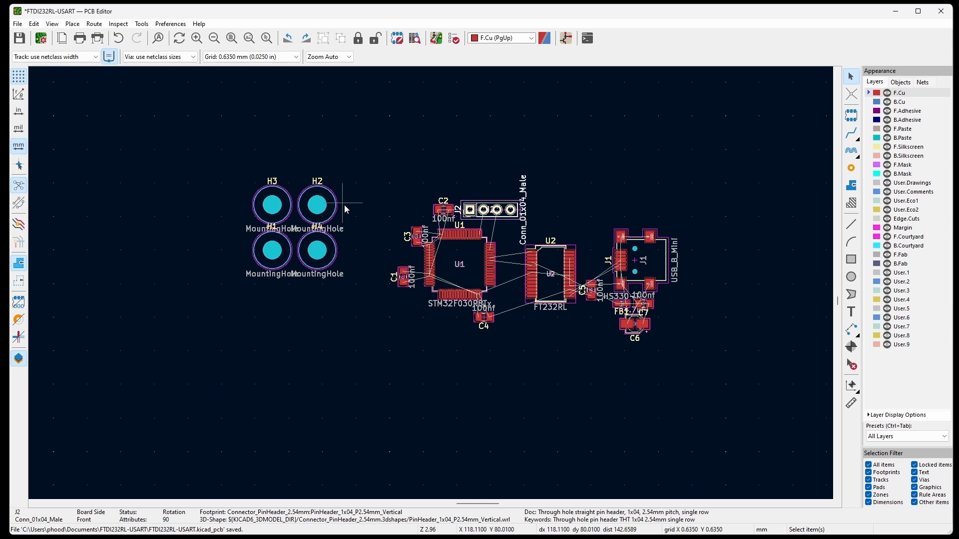
Spread the mounting holes around the circuit: H2 above J1, H4 below C6, H3 upper left and H1 lower left of U1.
click(319, 206)
drag(318, 206, 632, 186)
drag(324, 246, 634, 372)
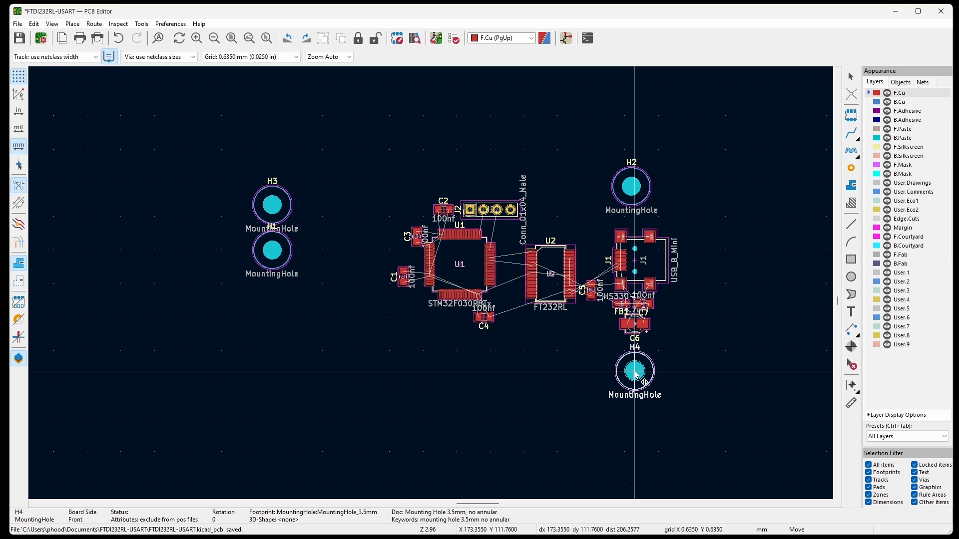
click(636, 375)
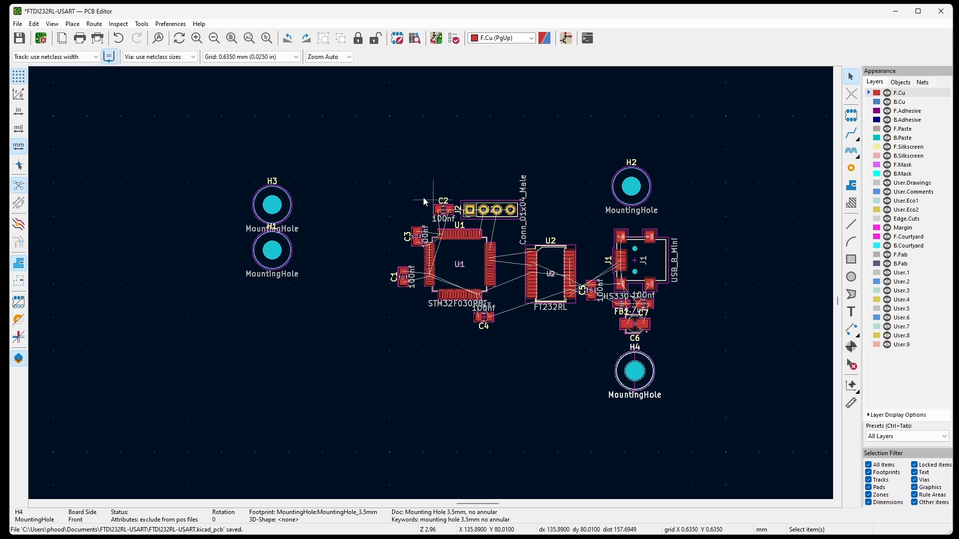
drag(272, 204, 397, 200)
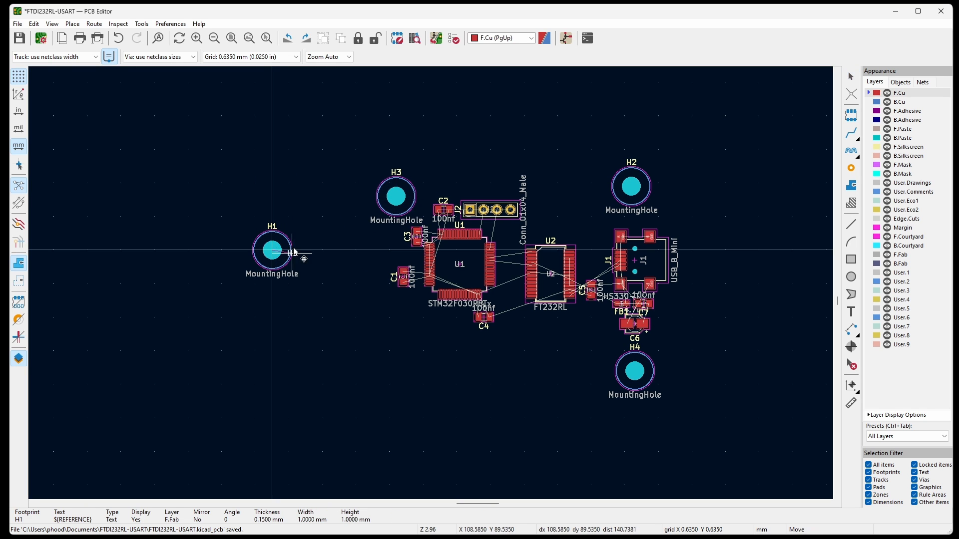
drag(273, 252, 396, 334)
Move H2 and H4 left toward U2 and level them with H3 and H1 so the four holes form a rectangle.
scroll(641, 327, up, 5)
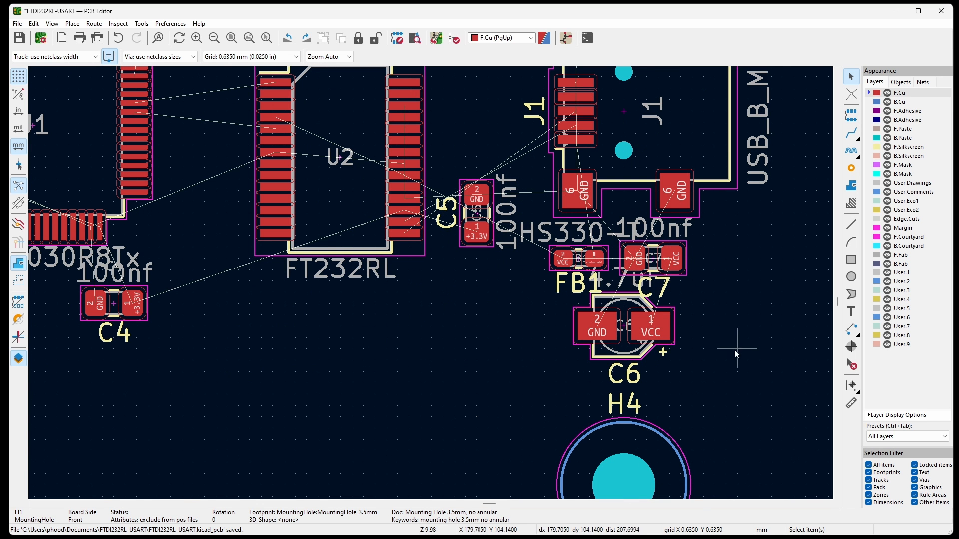
scroll(760, 370, down, 2)
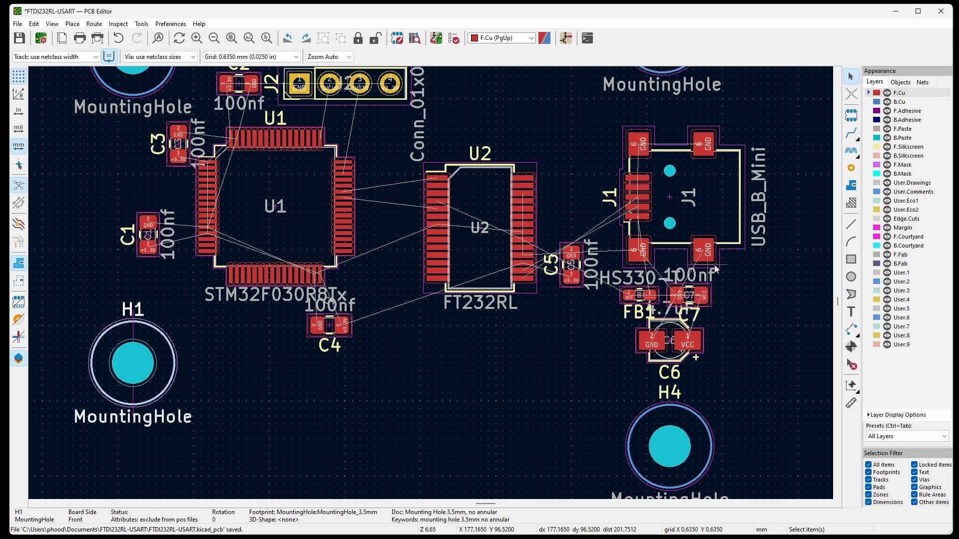
scroll(750, 300, down, 1)
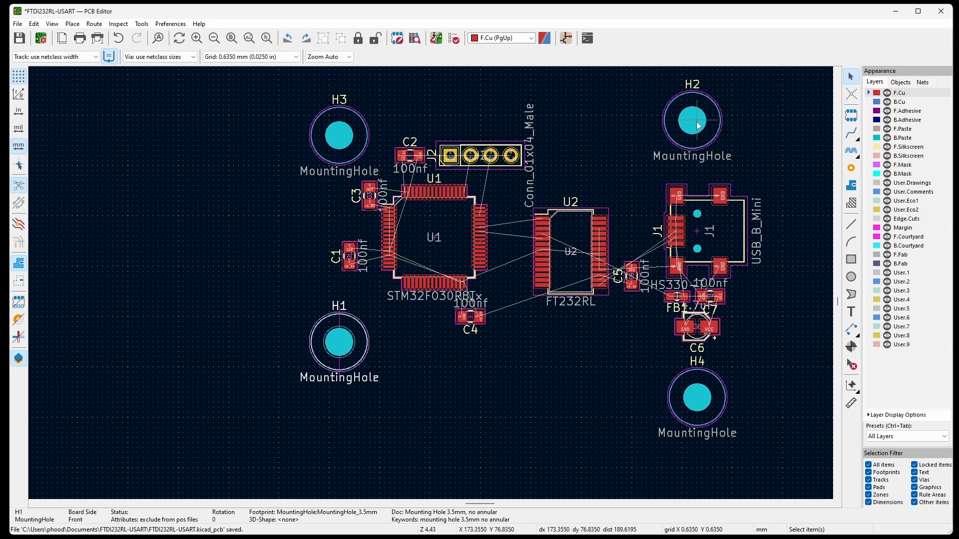
drag(696, 131, 620, 142)
drag(697, 400, 621, 350)
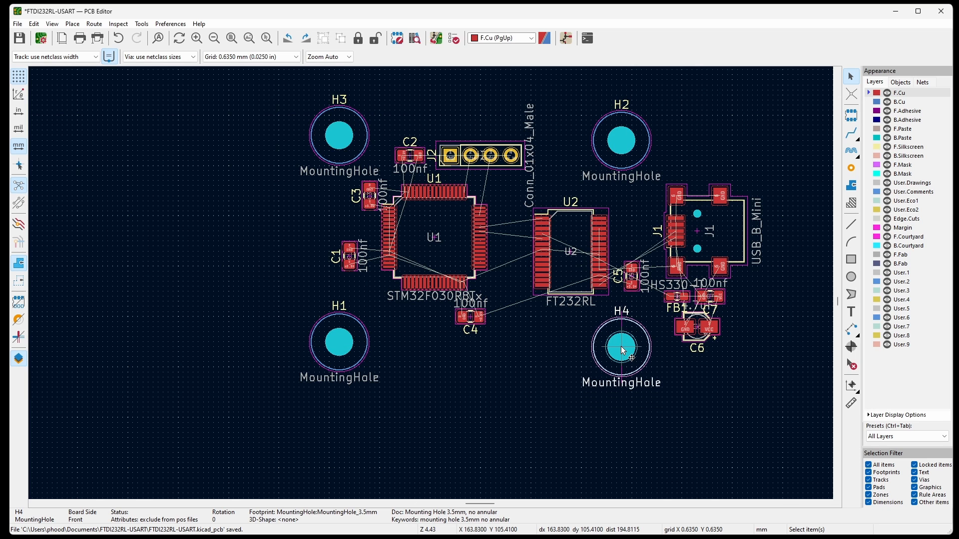
mouse_move(343, 348)
mouse_down()
mouse_move(343, 356)
mouse_move(344, 348)
mouse_up()
drag(339, 138, 339, 143)
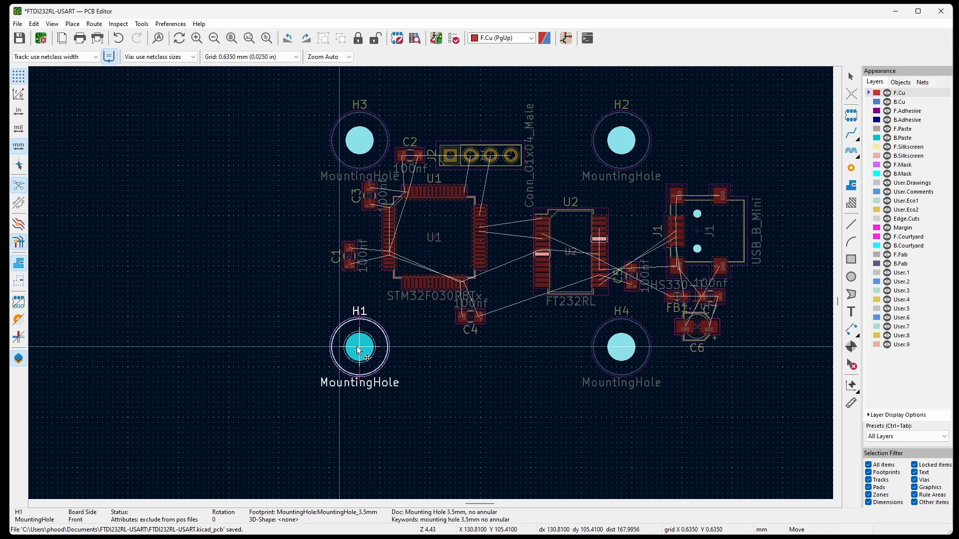
click(359, 348)
Move U2 together with C5 to the left, closer to U1.
middle_drag(586, 422, 489, 406)
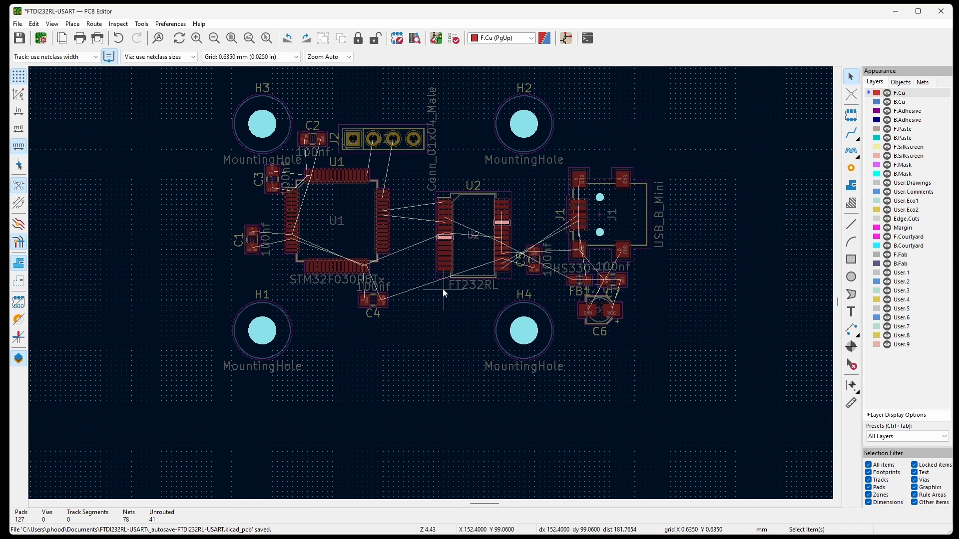
scroll(414, 183, up, 2)
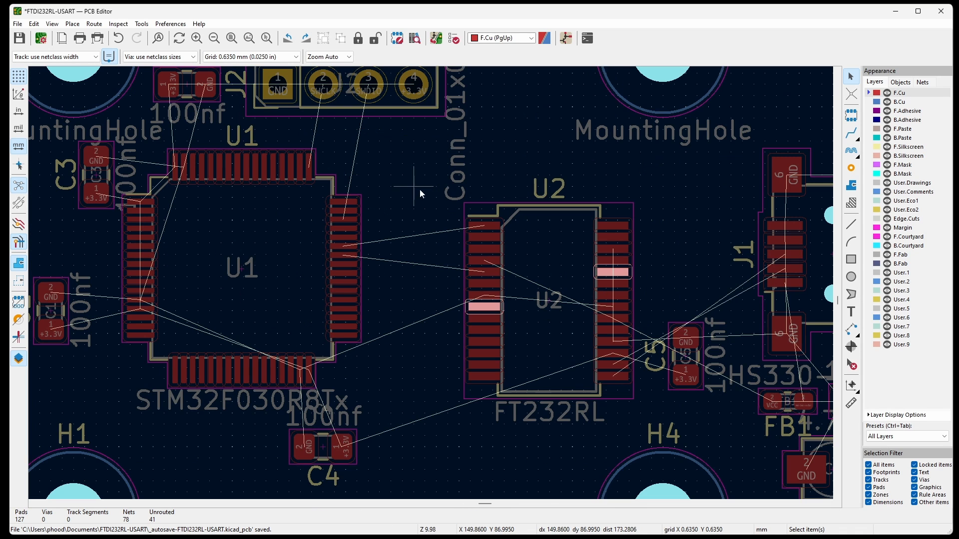
scroll(424, 165, down, 1)
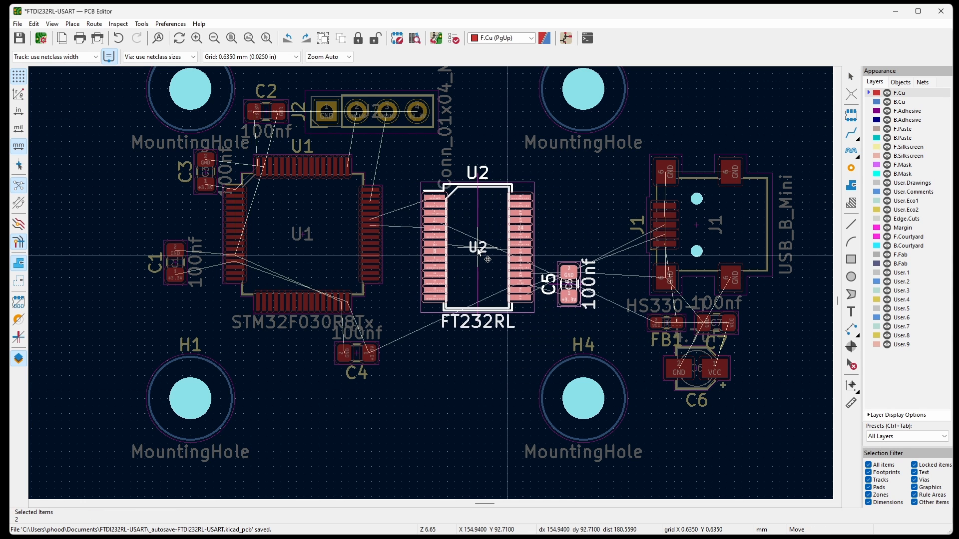
click(477, 248)
scroll(529, 151, down, 2)
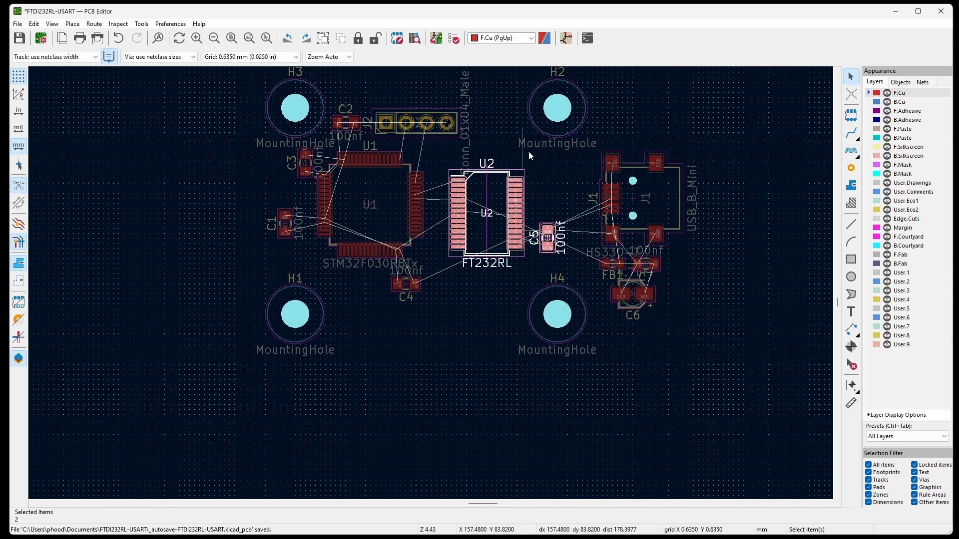
click(592, 140)
Move C4 slightly up, closer to the lower edge of U1.
scroll(385, 285, up, 4)
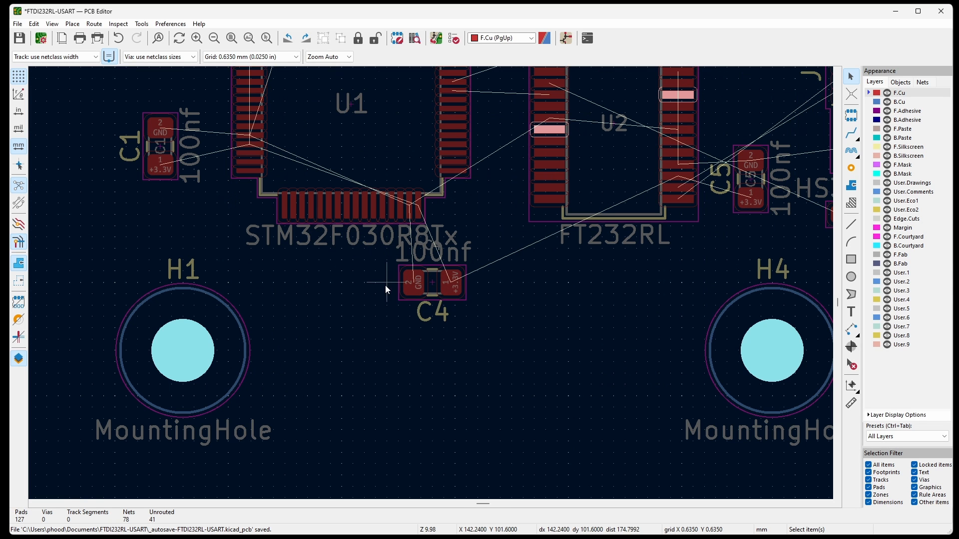
click(436, 288)
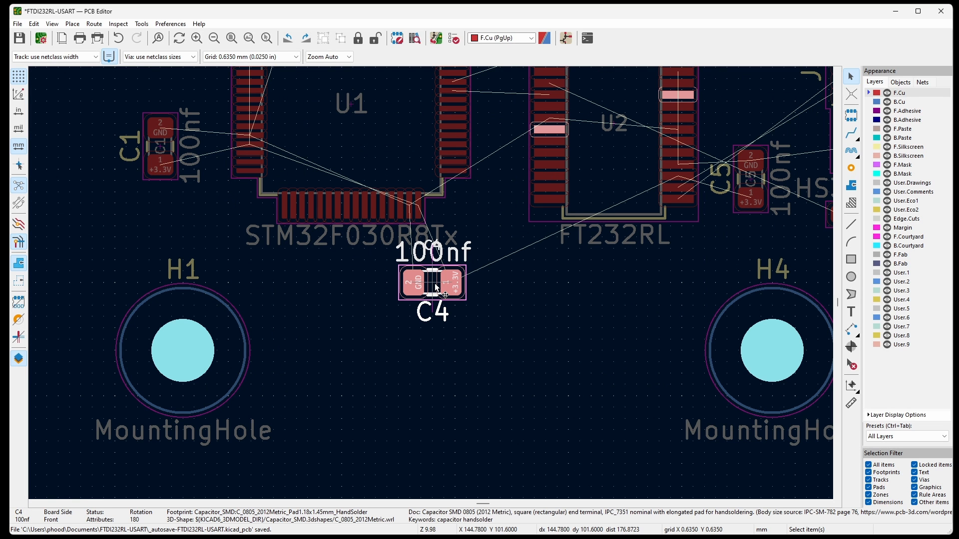
drag(436, 288, 281, 49)
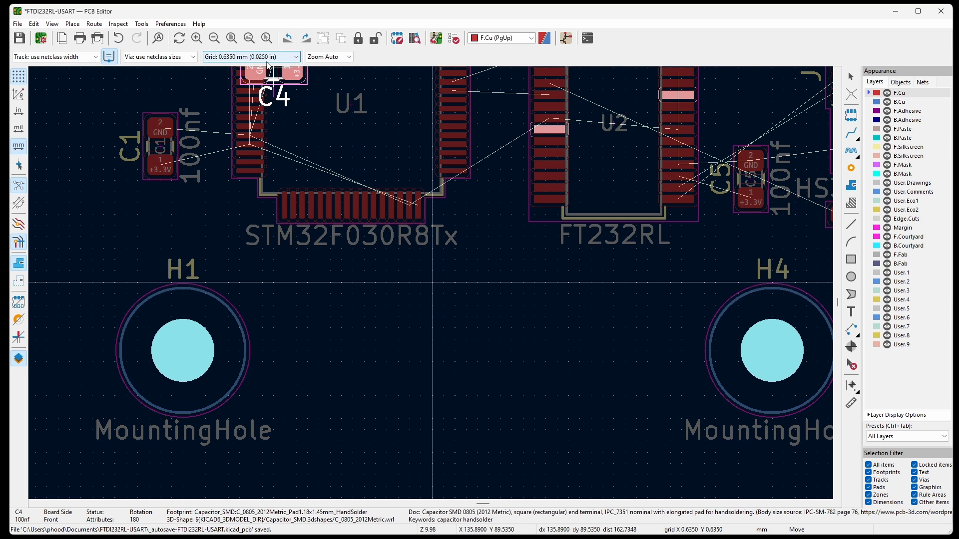
key(Escape)
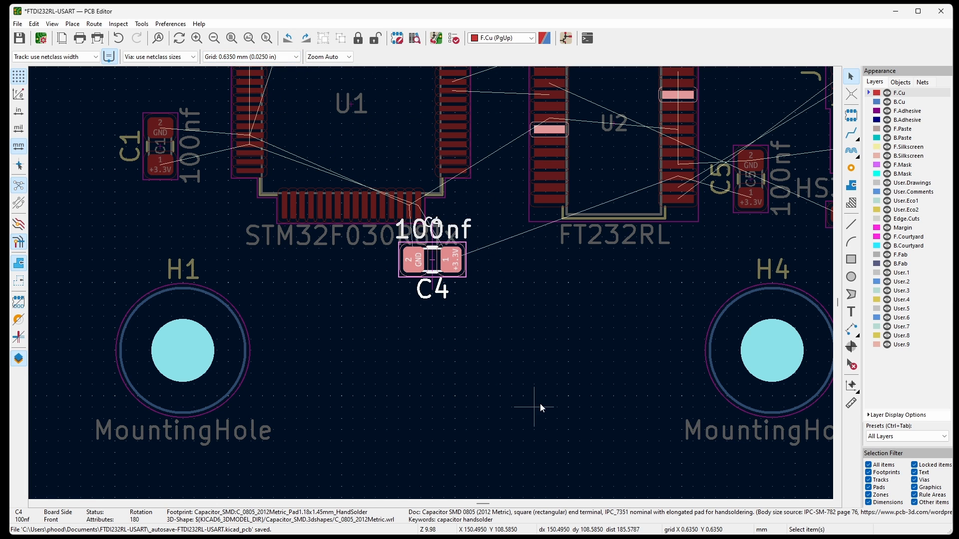
Bring C5 and the J1 group closer to U2, with C6 placed below C5 and above H4.
scroll(541, 404, down, 2)
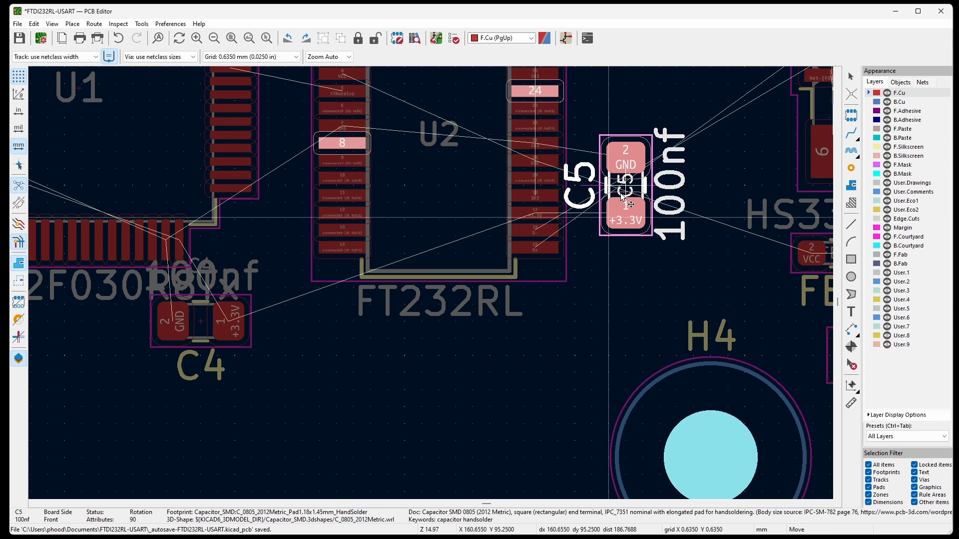
click(604, 159)
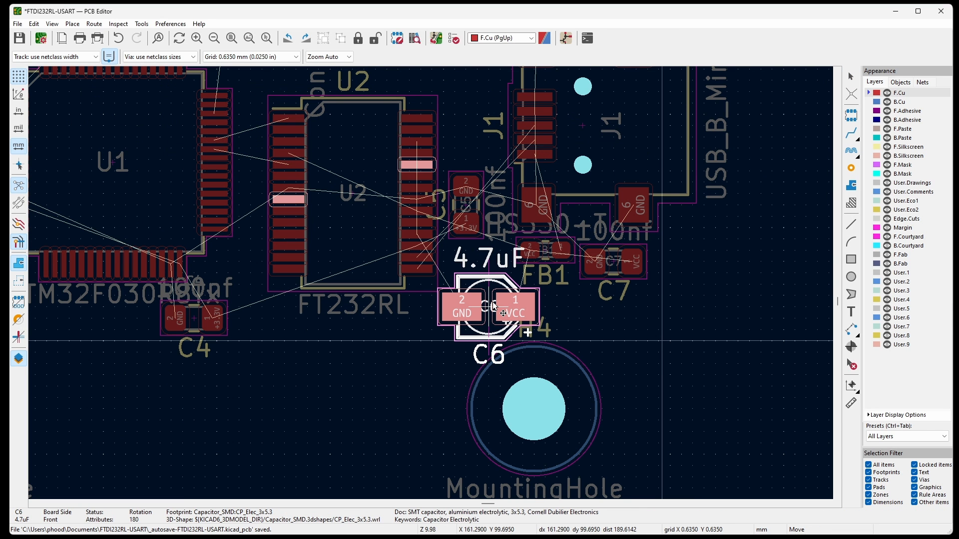
click(493, 302)
Fit the board in view and compare the All Copper Layers and All Layers presets, ending with All Copper Layers active.
key(Home)
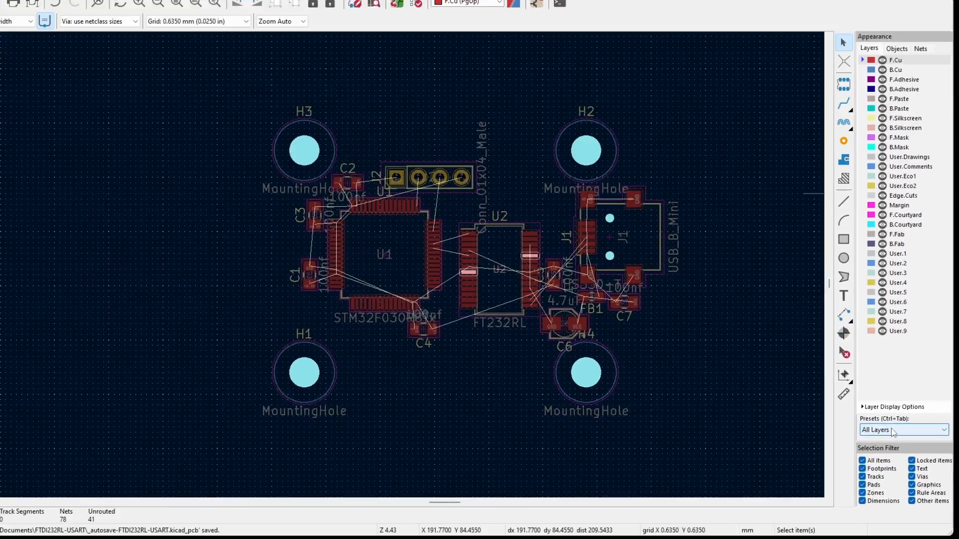
click(895, 428)
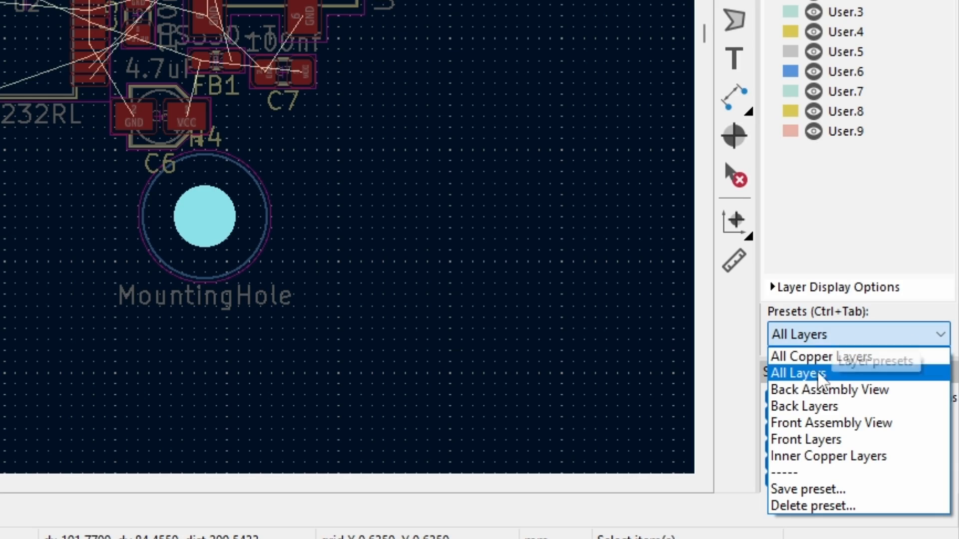
click(825, 359)
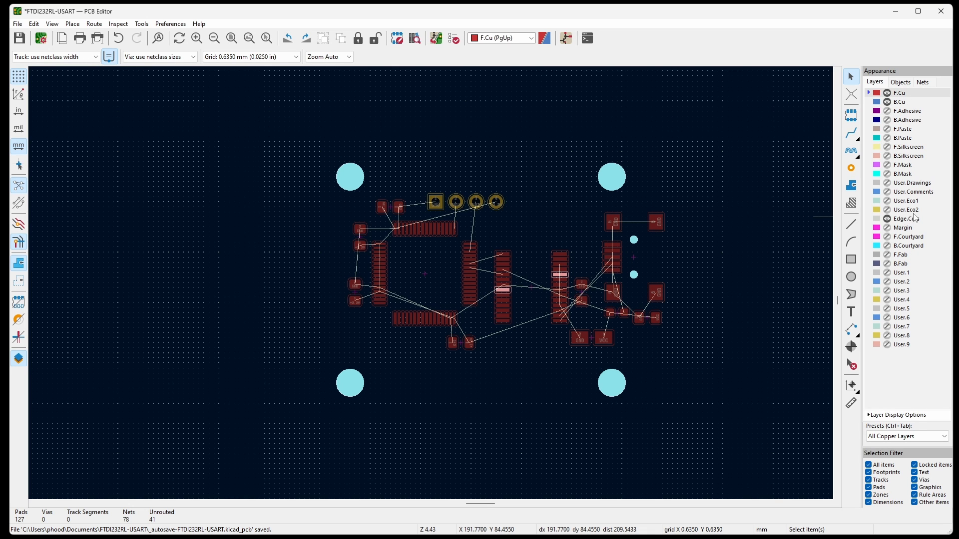
click(901, 437)
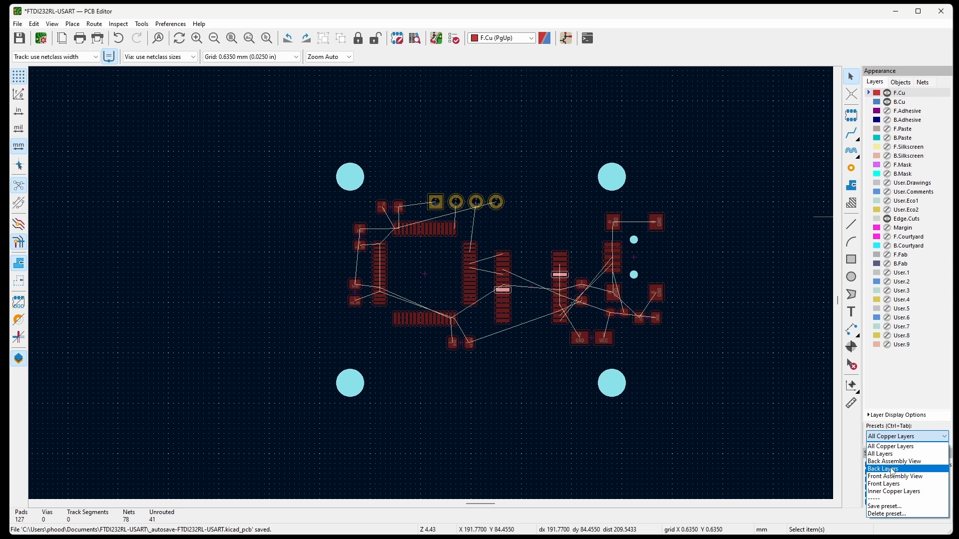
click(893, 454)
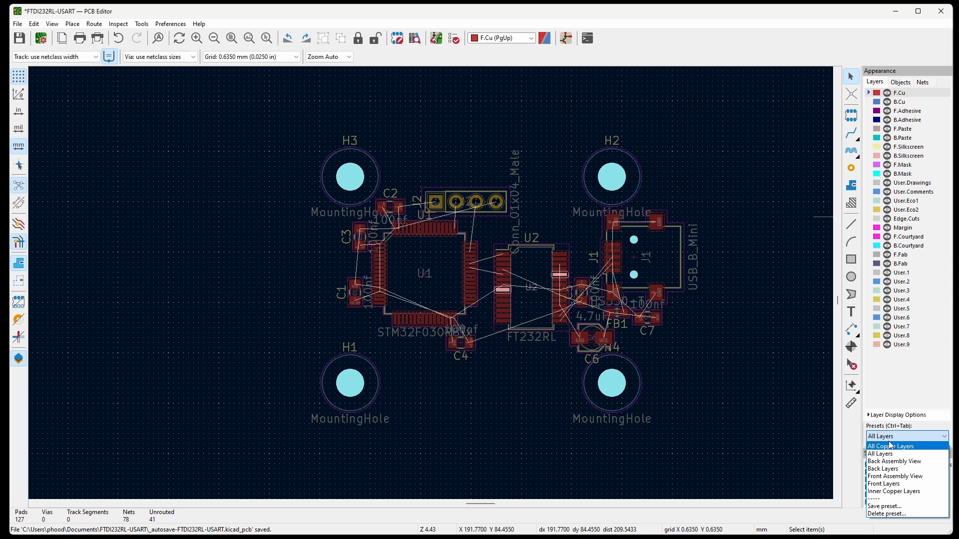
click(893, 447)
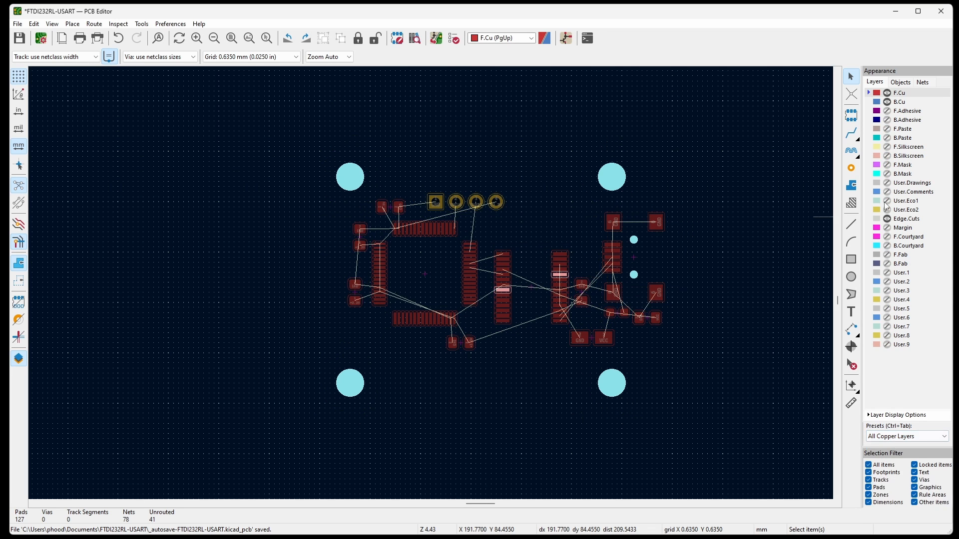
Hide B.Cu, F.Cu and Edge.Cuts, and examine the F.Cu, F.Adhesive and F.Paste layers one at a time.
click(887, 101)
click(887, 93)
click(887, 219)
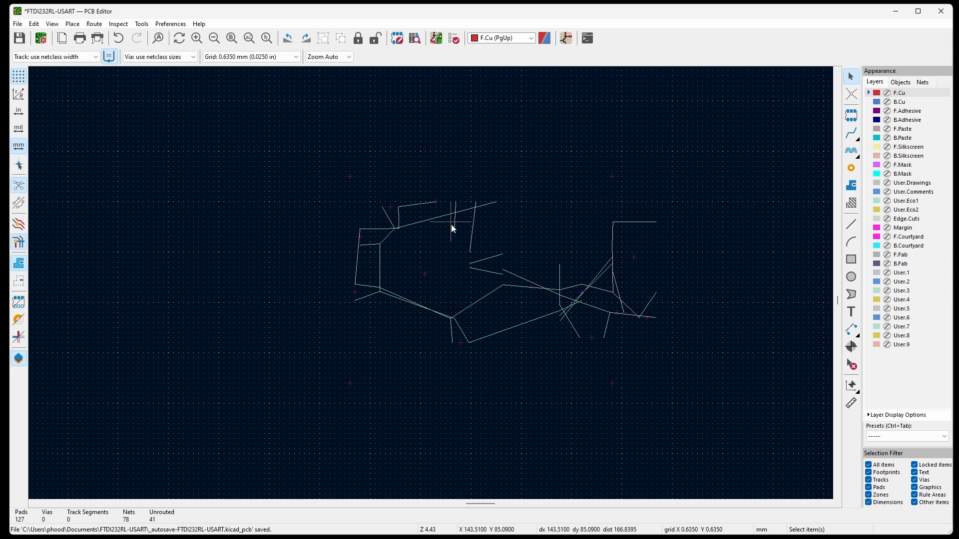
click(888, 93)
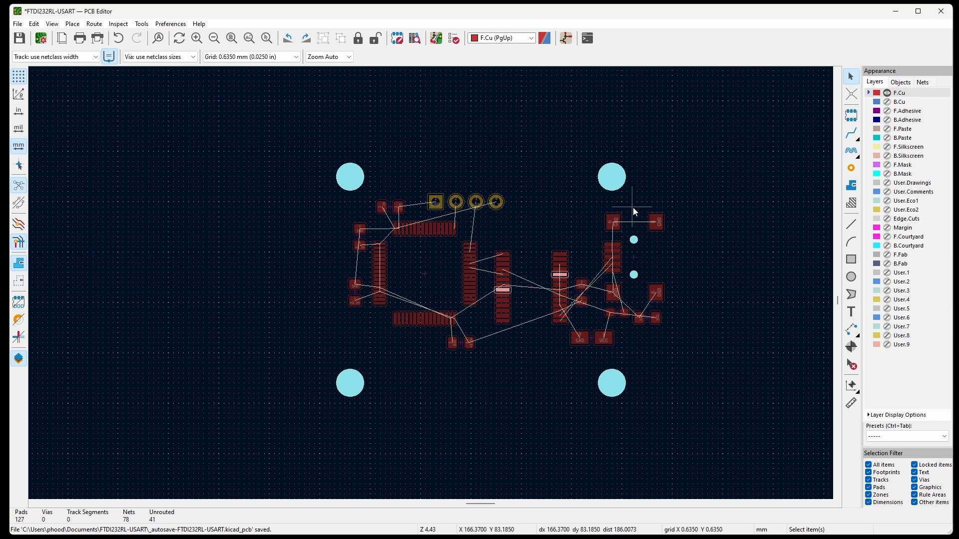
click(888, 94)
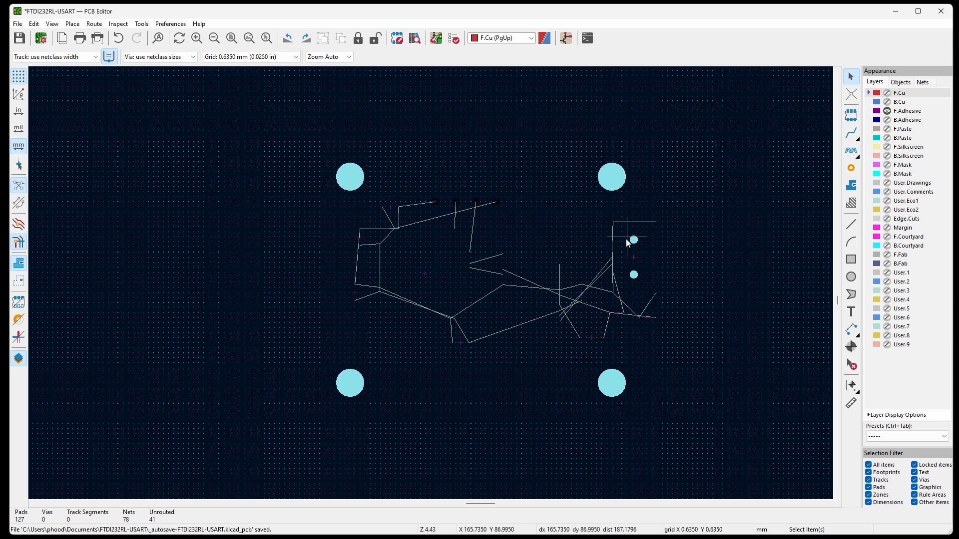
click(888, 129)
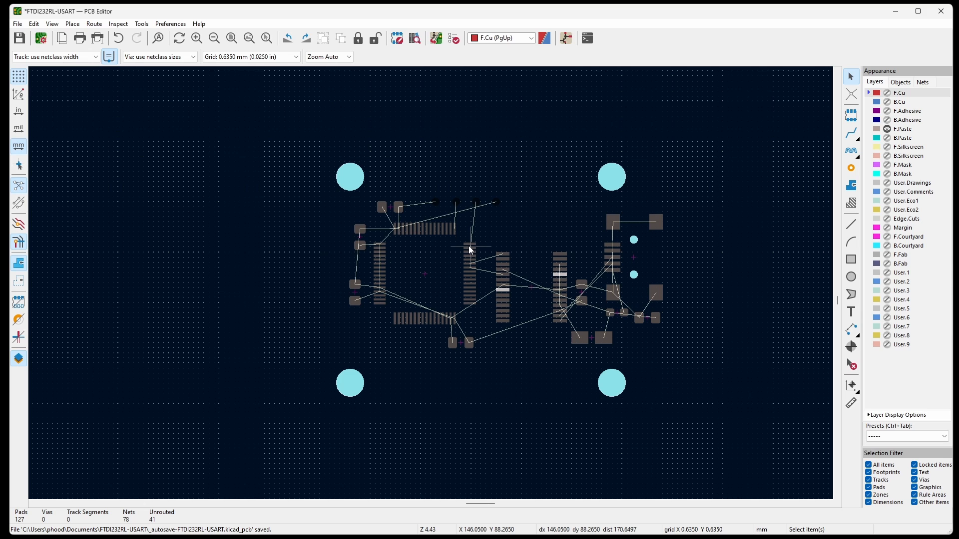
Examine the F.Silkscreen and F.Mask layers in isolation and the Inner Copper Layers preset, finishing with Edge.Cuts hidden.
click(887, 129)
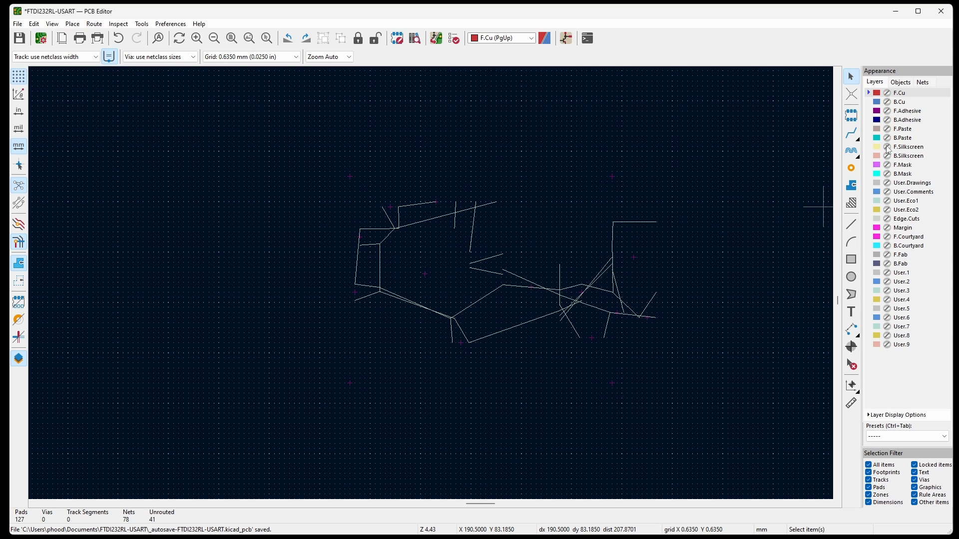
click(887, 146)
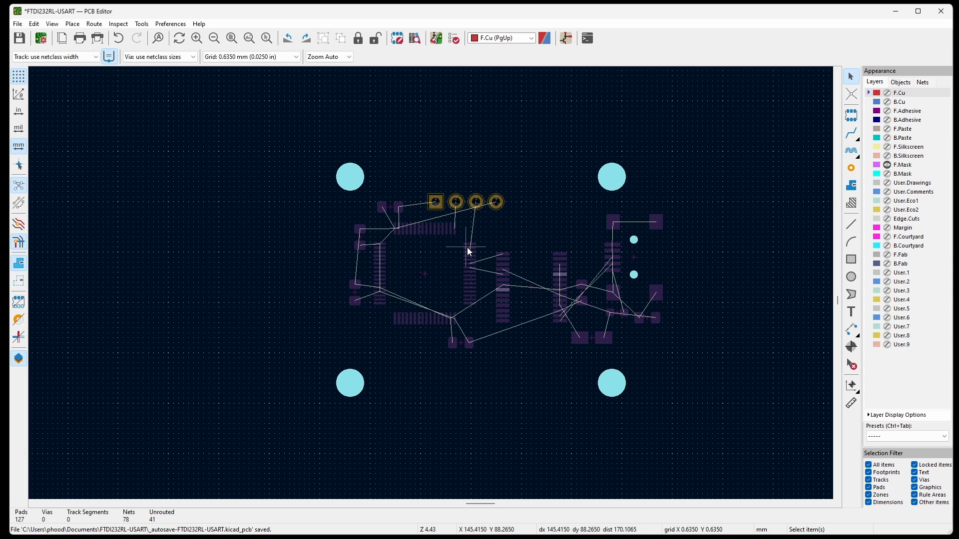
scroll(465, 248, up, 5)
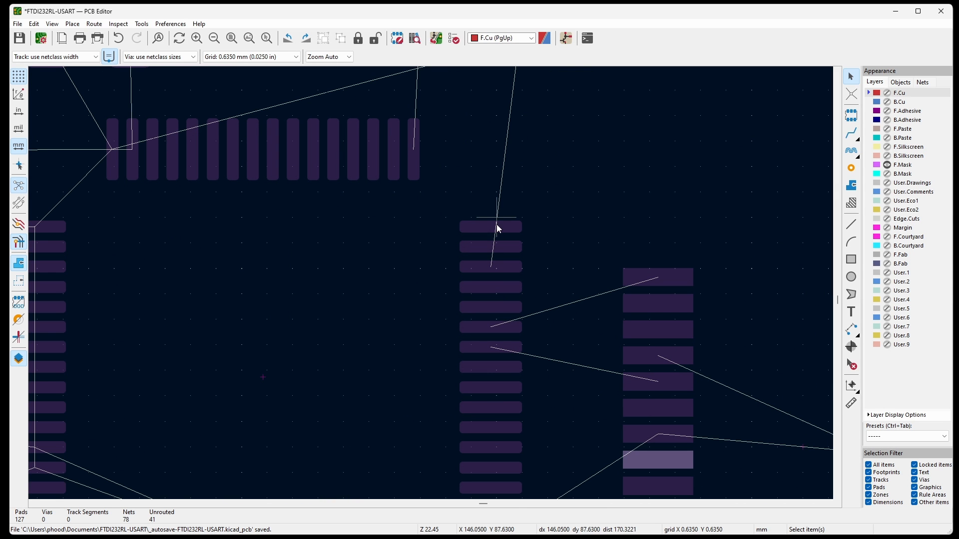
scroll(496, 223, down, 5)
key(ctrl+Tab)
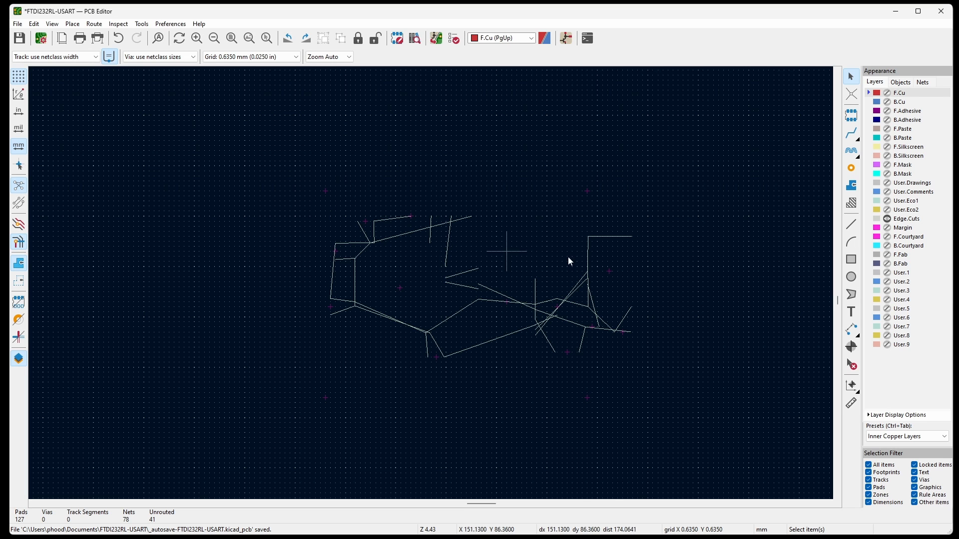
click(887, 218)
Apply the All Layers preset and inspect the board from several angles in the 3D Viewer, then close the viewer.
click(909, 437)
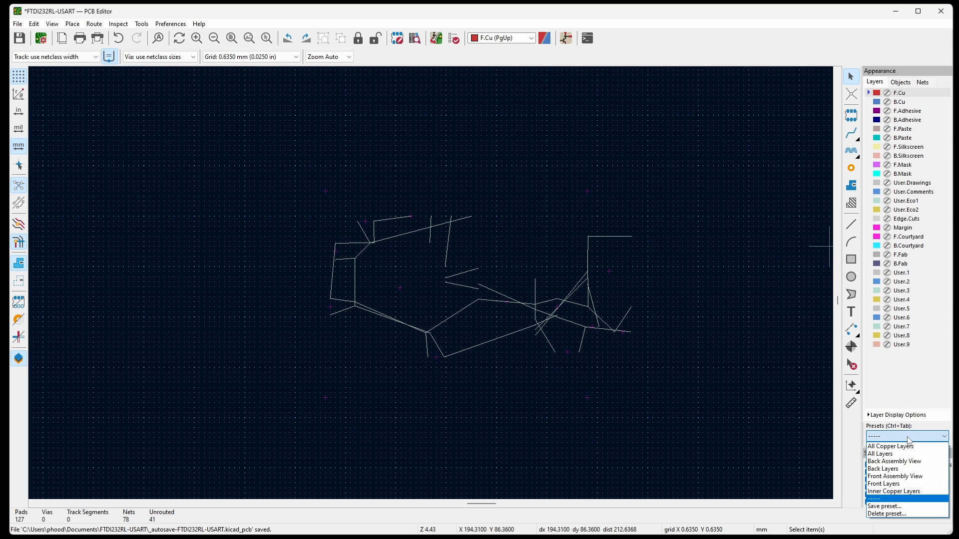
click(894, 445)
click(52, 23)
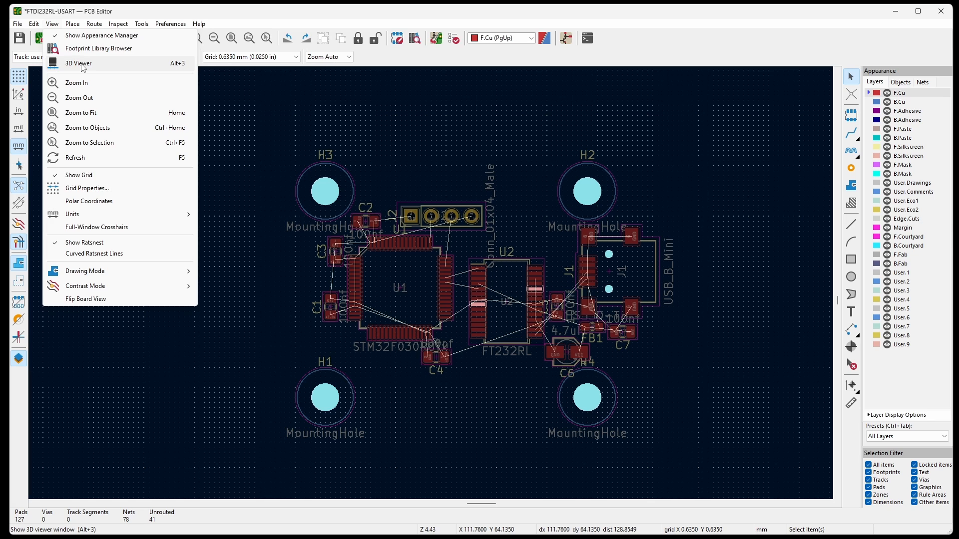
click(80, 64)
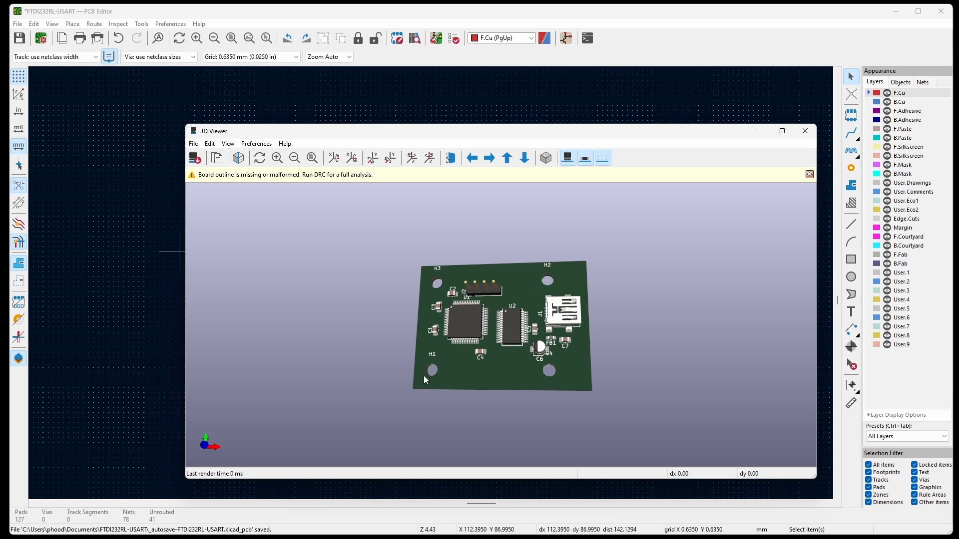
drag(412, 274, 543, 384)
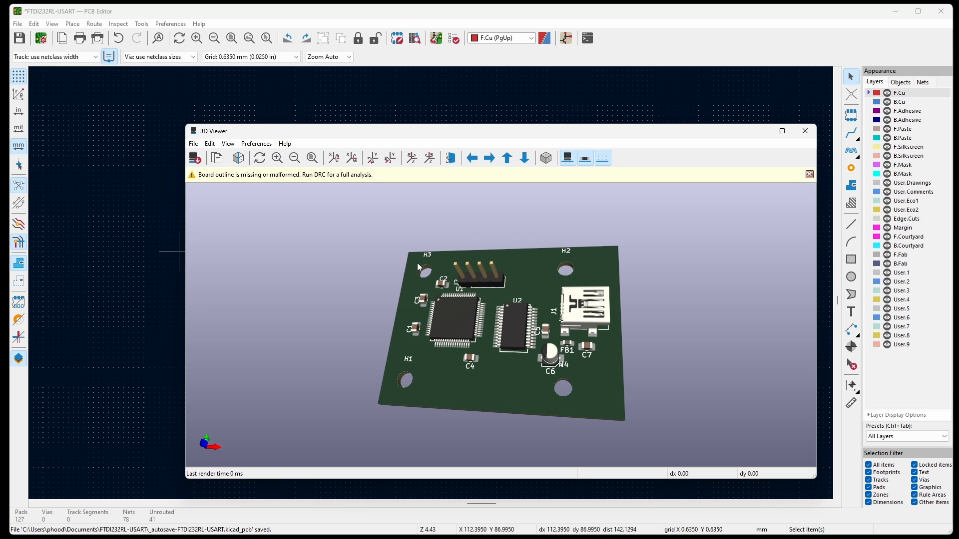
click(805, 131)
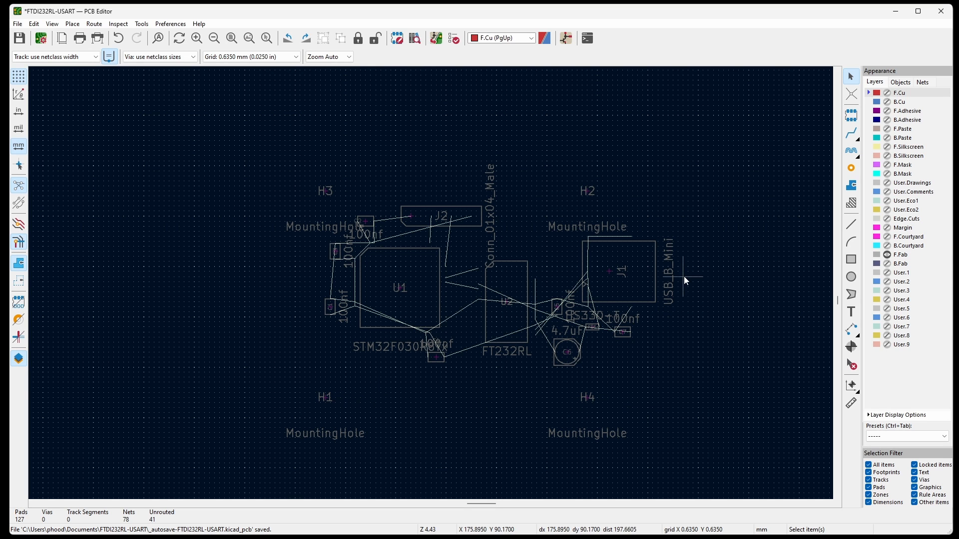
click(591, 226)
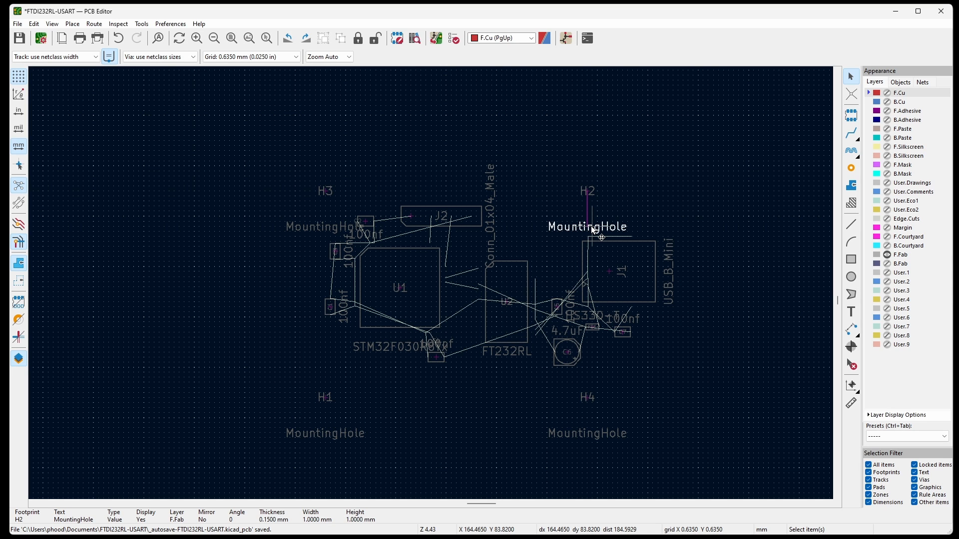
key(m)
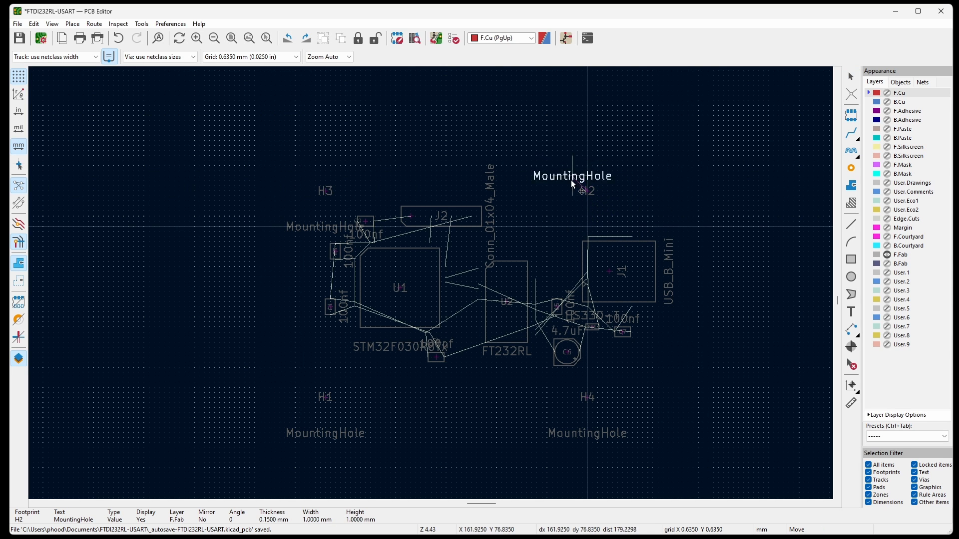
key(Escape)
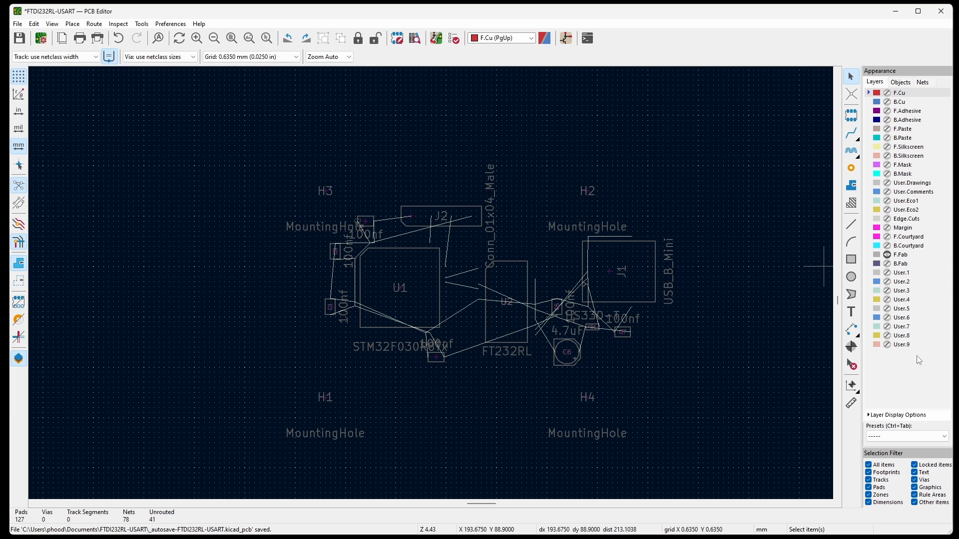
Apply the All Copper Layers preset and additionally show the F.Courtyard layer.
click(899, 436)
click(897, 447)
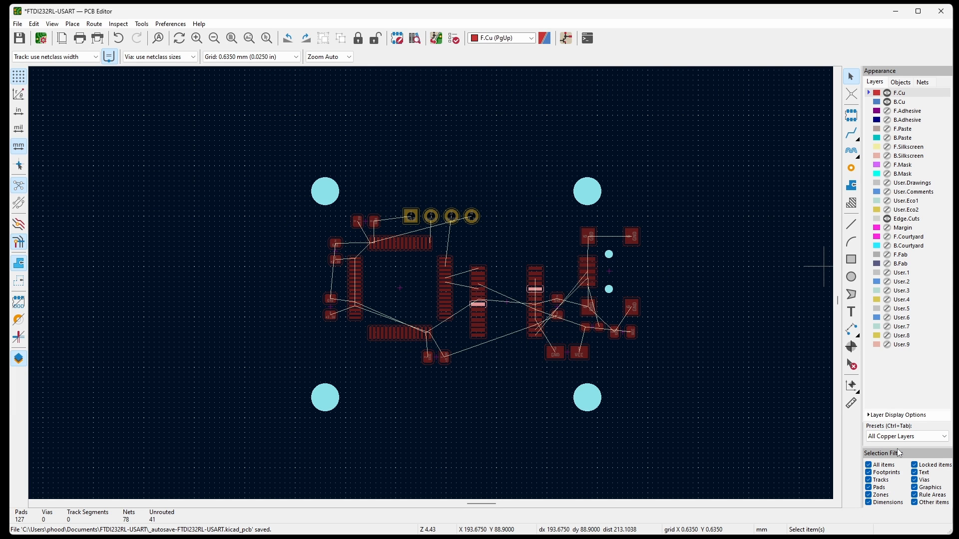
click(887, 238)
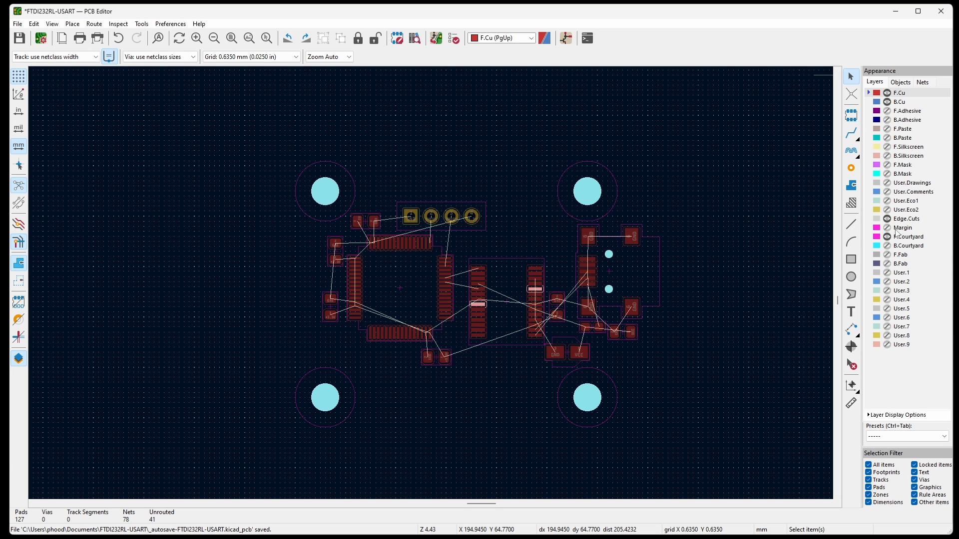
Make Edge.Cuts the active layer and draw a horizontal board-outline line along the upper courtyard edges of H3 and H2.
click(851, 225)
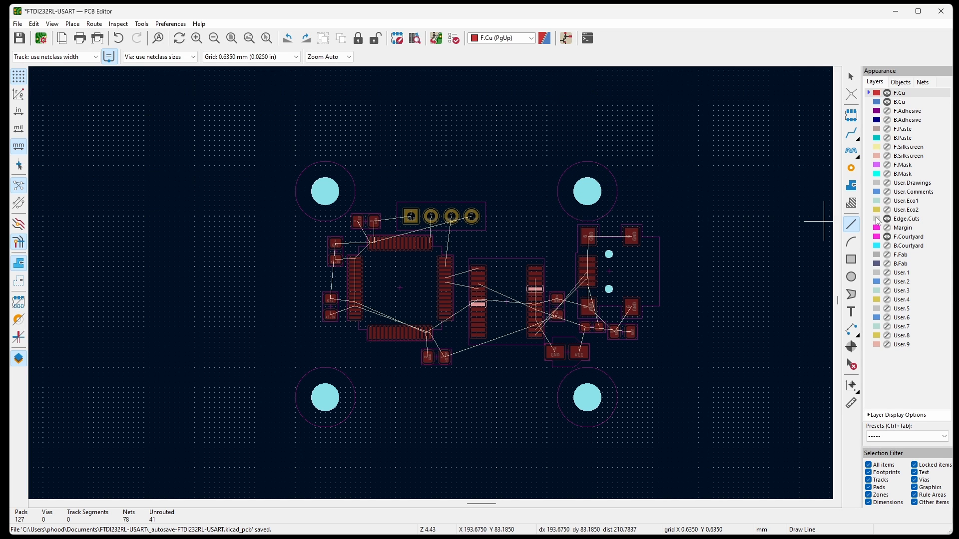
click(906, 220)
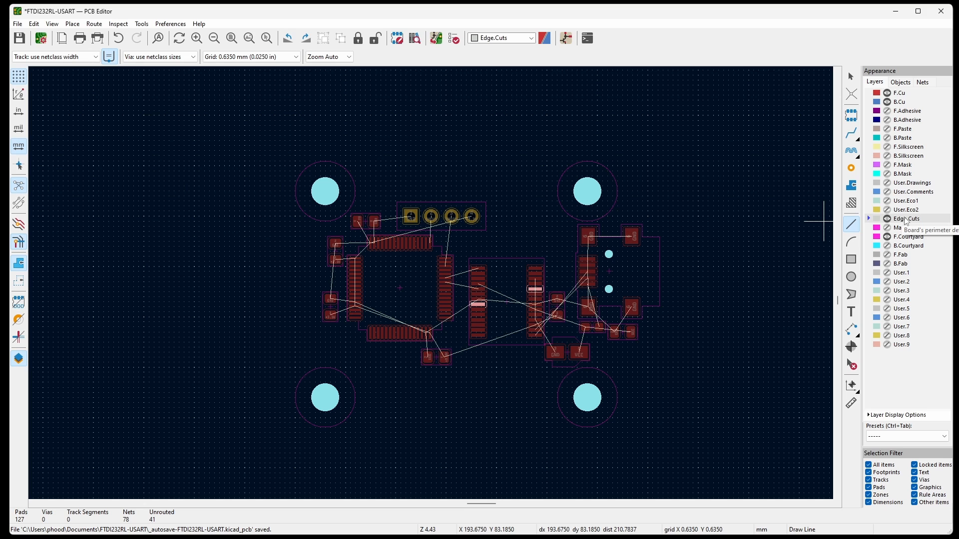
click(853, 226)
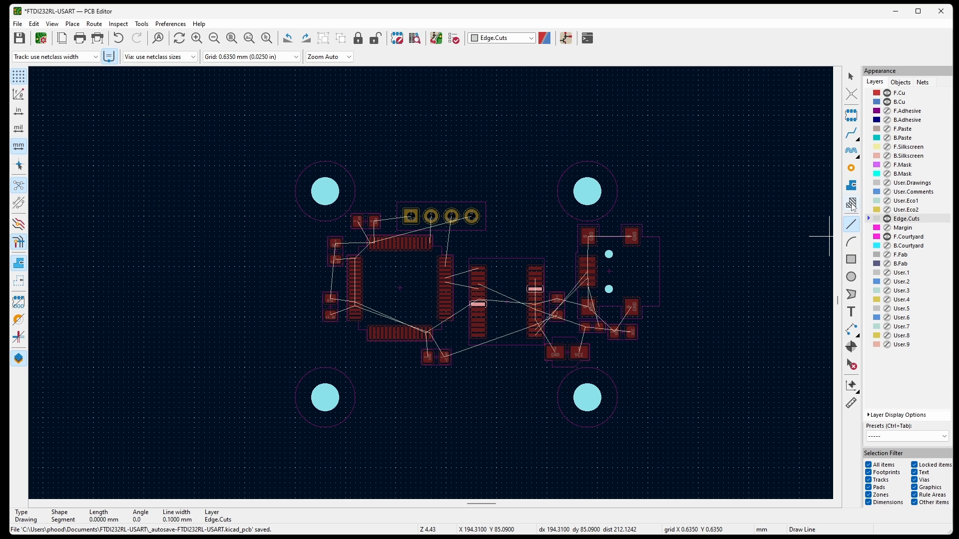
click(592, 160)
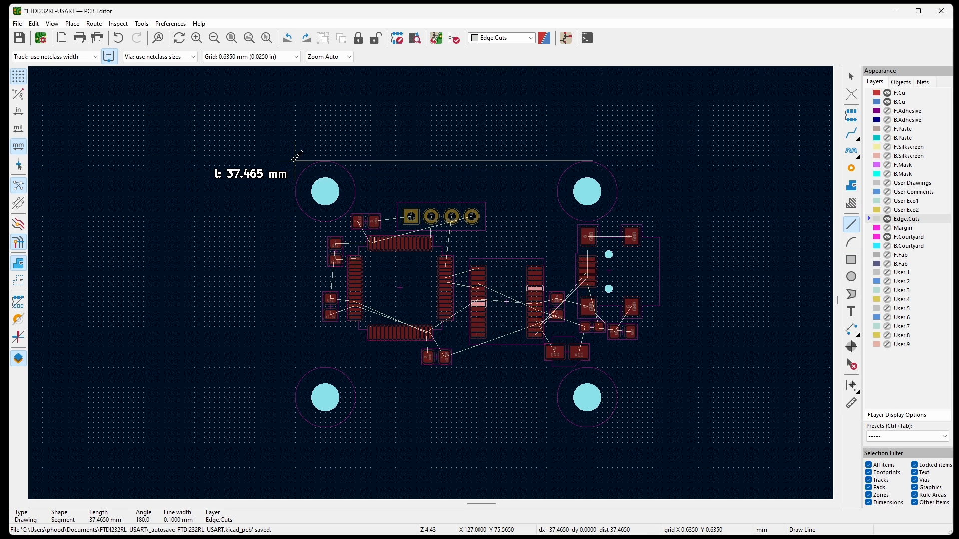
double_click(255, 161)
Draw Edge.Cuts lines left of H3 and H1, below H1 and H4, and vertically through J1, the last about 21 mm long.
click(296, 191)
double_click(296, 454)
click(315, 428)
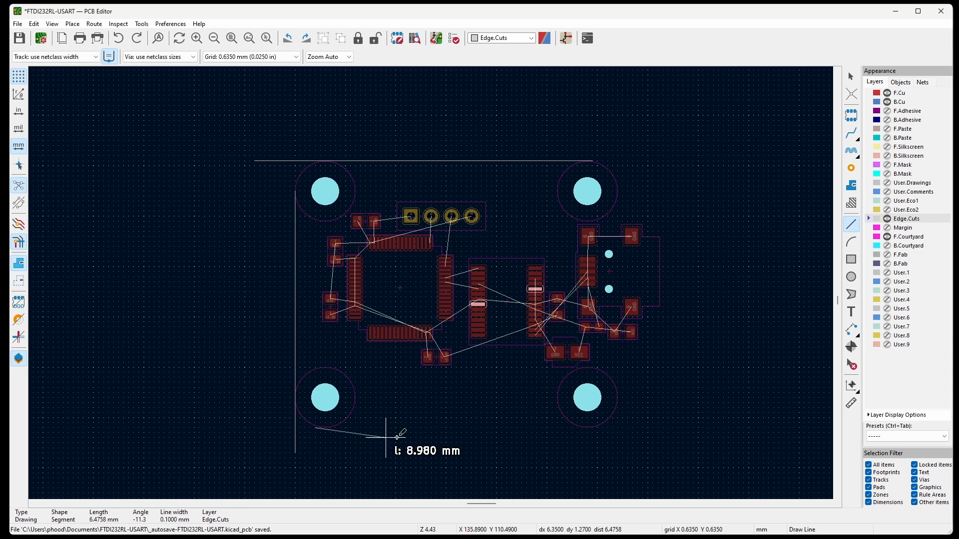
double_click(628, 428)
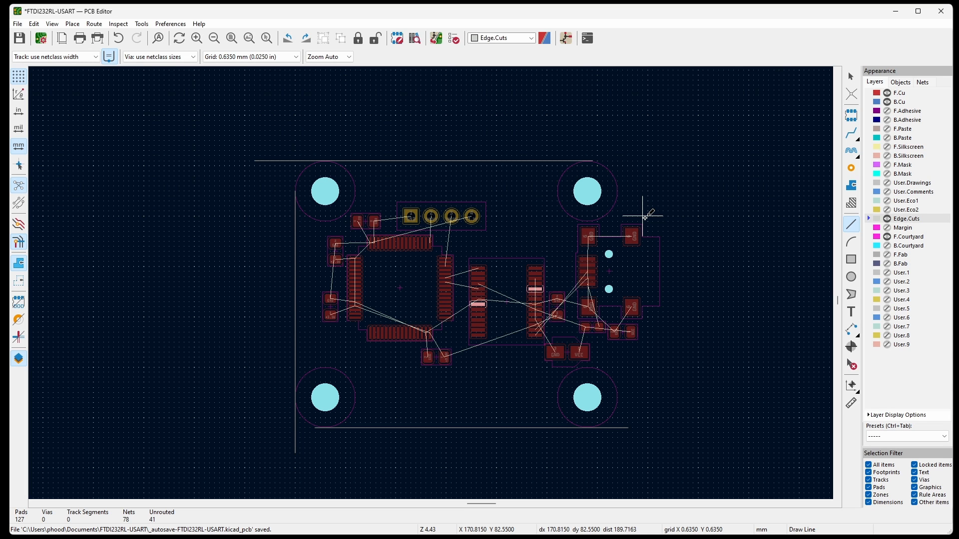
click(643, 216)
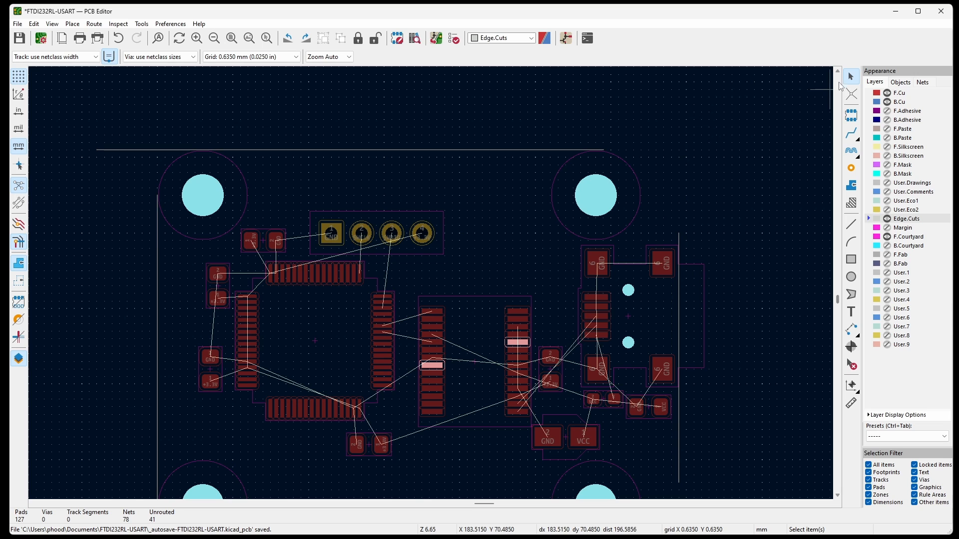
Extend the right outline line up to the top line's level and stretch the top line to meet it.
click(678, 241)
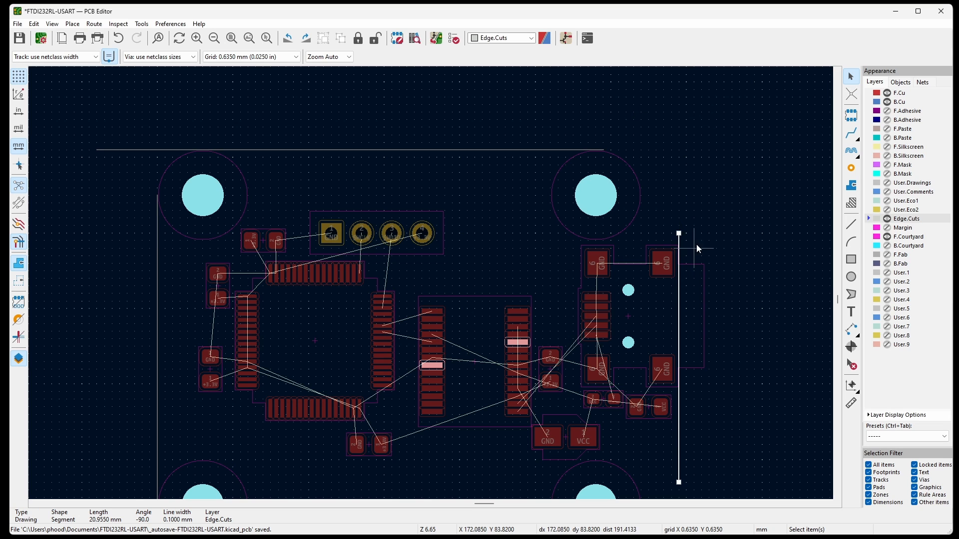
drag(679, 234, 678, 150)
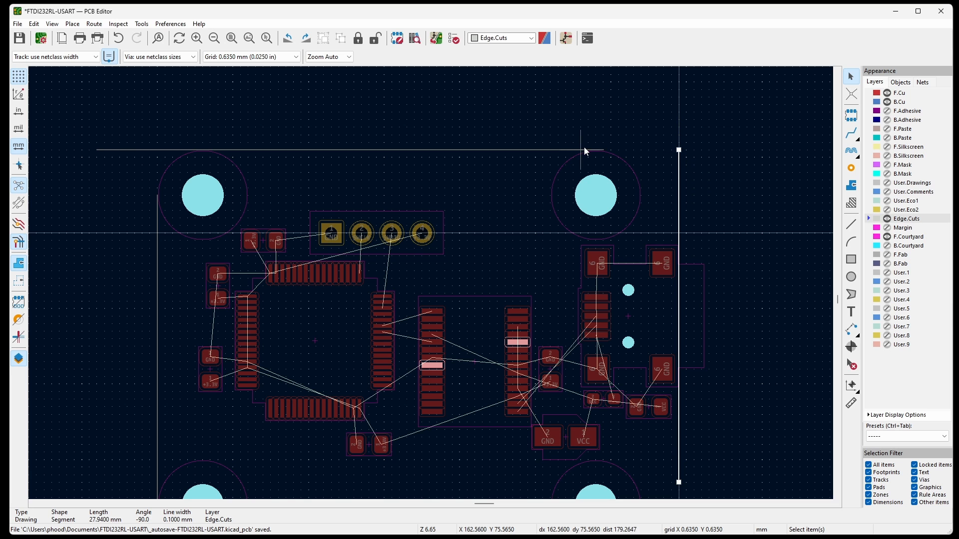
click(570, 150)
drag(603, 151, 678, 150)
Adjust the line ends at the remaining corners to close the rectangular board outline, with the bottom line 43.815 mm long.
drag(658, 311, 674, 310)
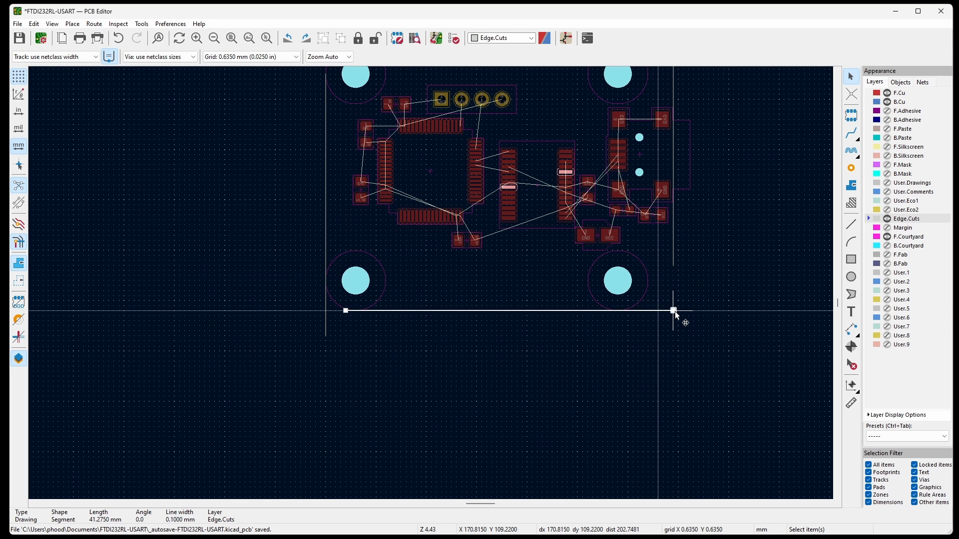
drag(673, 266, 673, 311)
drag(346, 310, 327, 311)
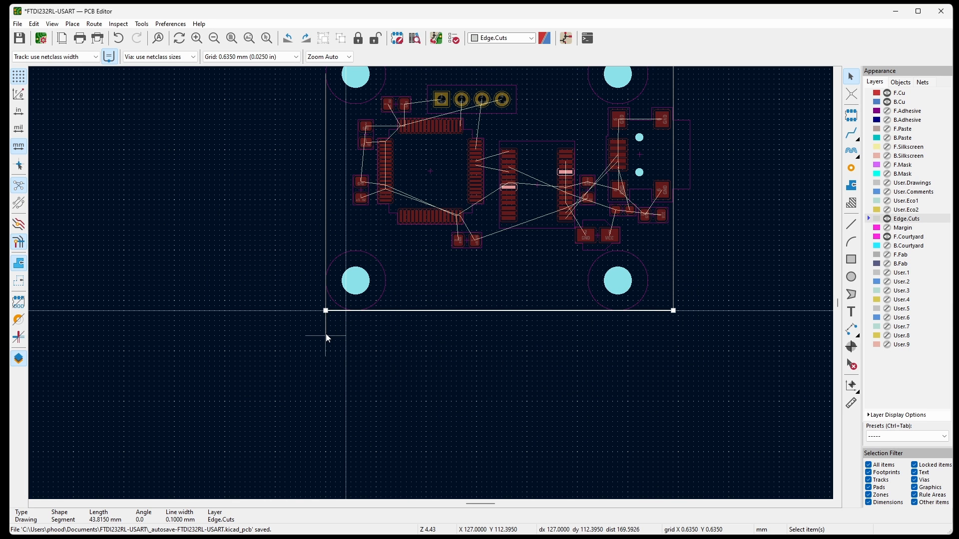
click(325, 334)
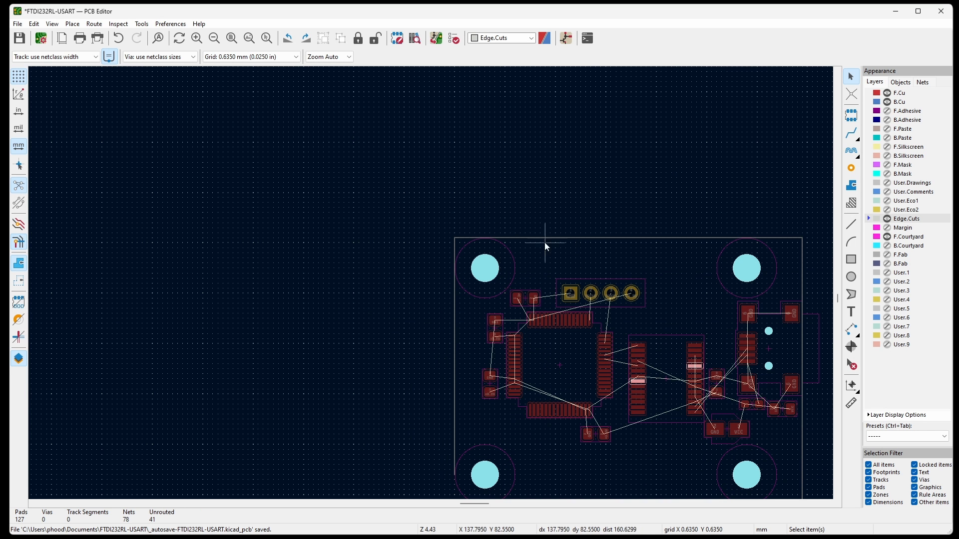
scroll(440, 390, down, 1)
scroll(431, 442, up, 3)
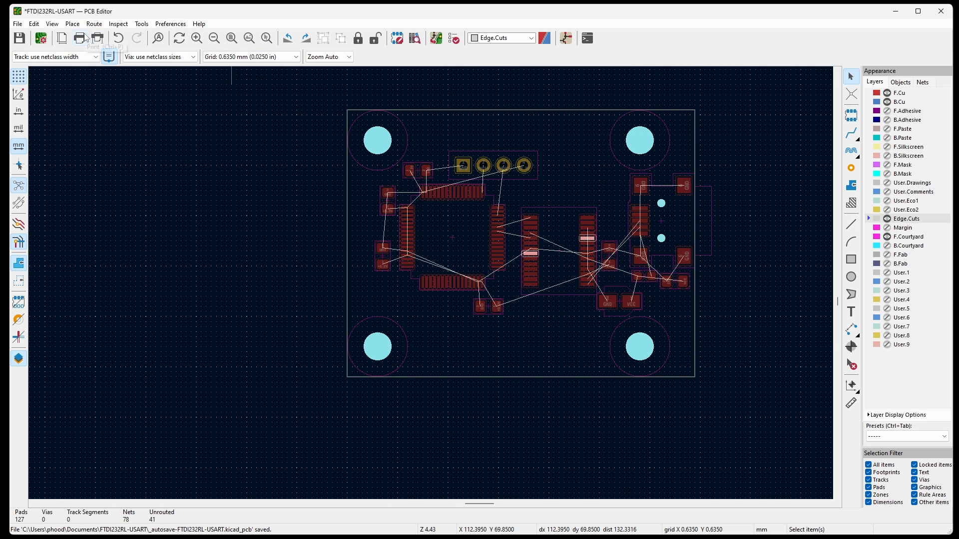
Inspect the outlined board and the J1 connector's overhang from several angles in the 3D Viewer, then close the viewer.
click(54, 25)
click(78, 63)
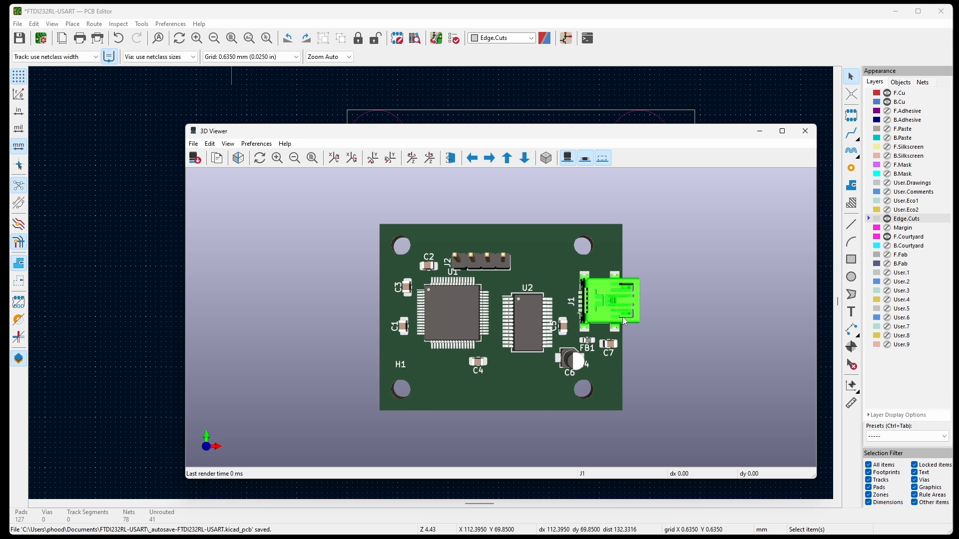
mouse_move(619, 306)
mouse_down()
mouse_move(610, 310)
mouse_move(617, 298)
mouse_up()
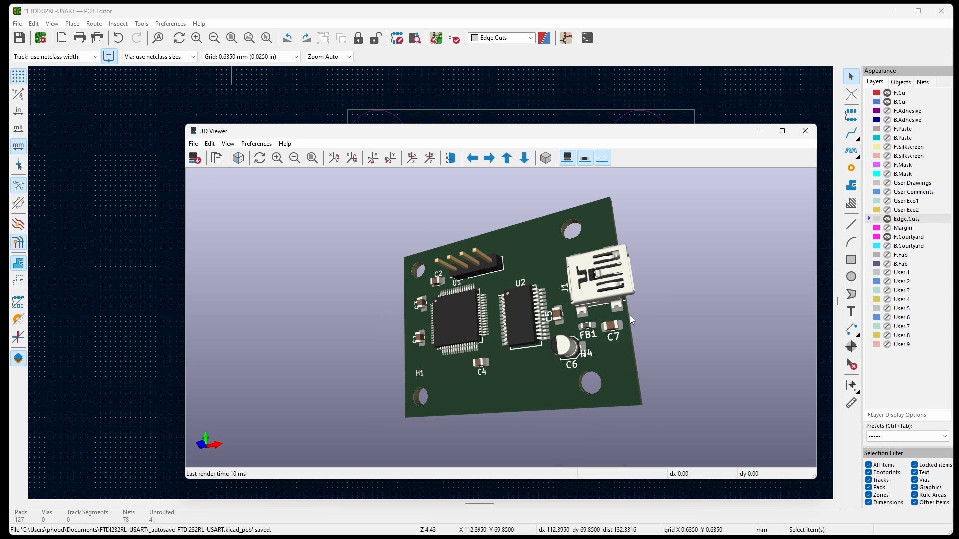
drag(473, 324, 462, 320)
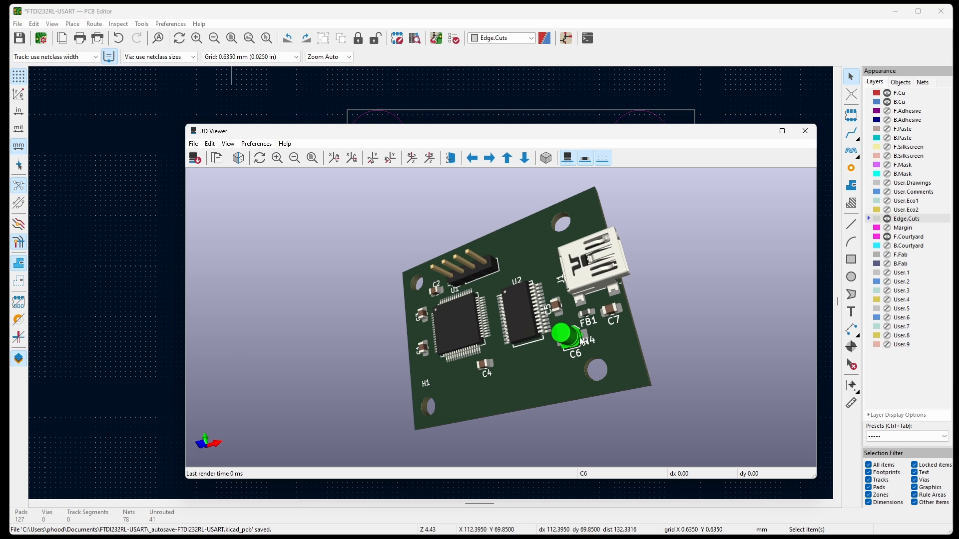
click(805, 131)
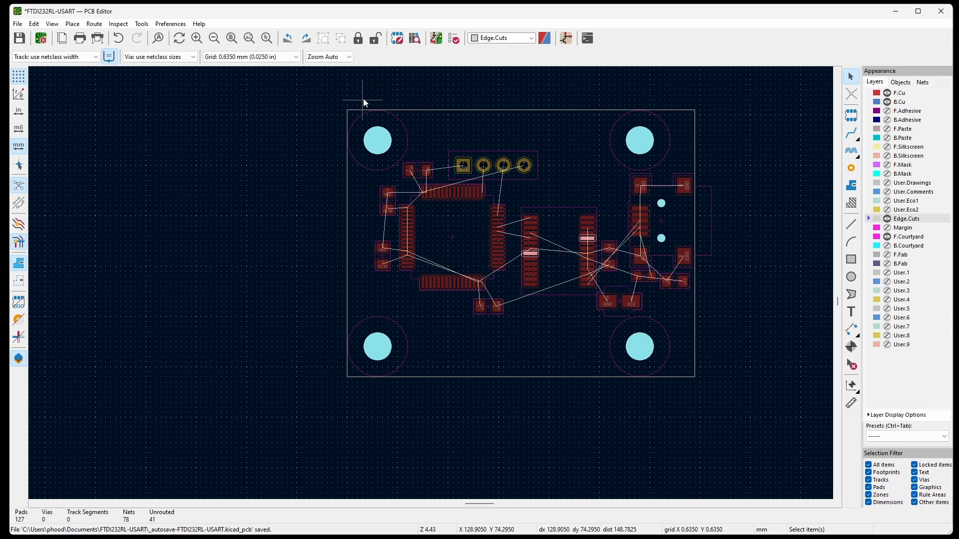
Draw a 90° Edge.Cuts arc of 3.81 mm radius centred on H3, rounding the upper-left board corner.
click(852, 243)
click(378, 140)
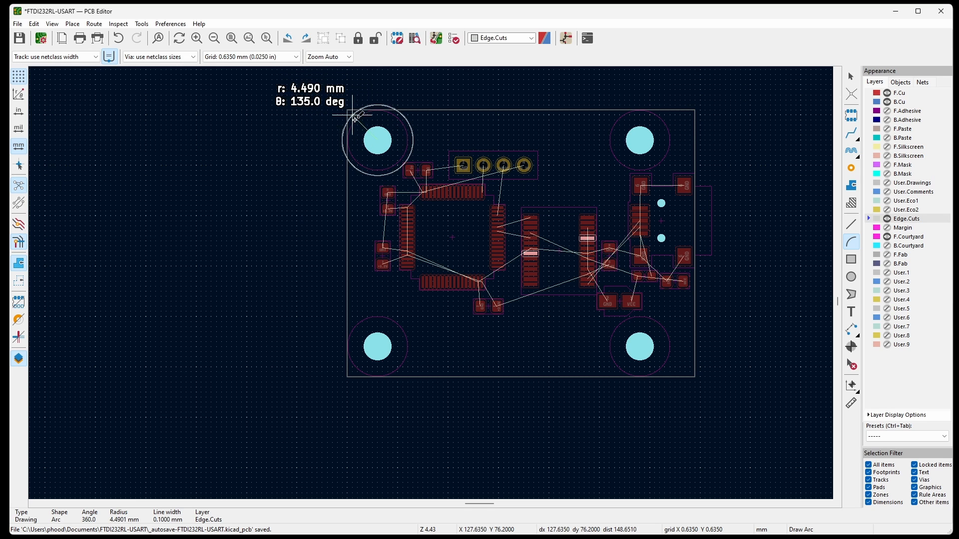
click(348, 140)
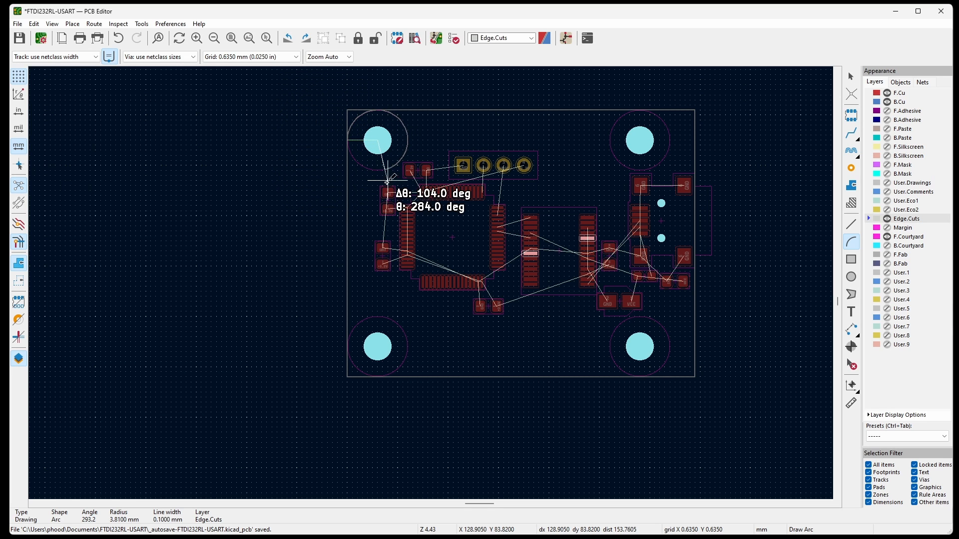
click(292, 99)
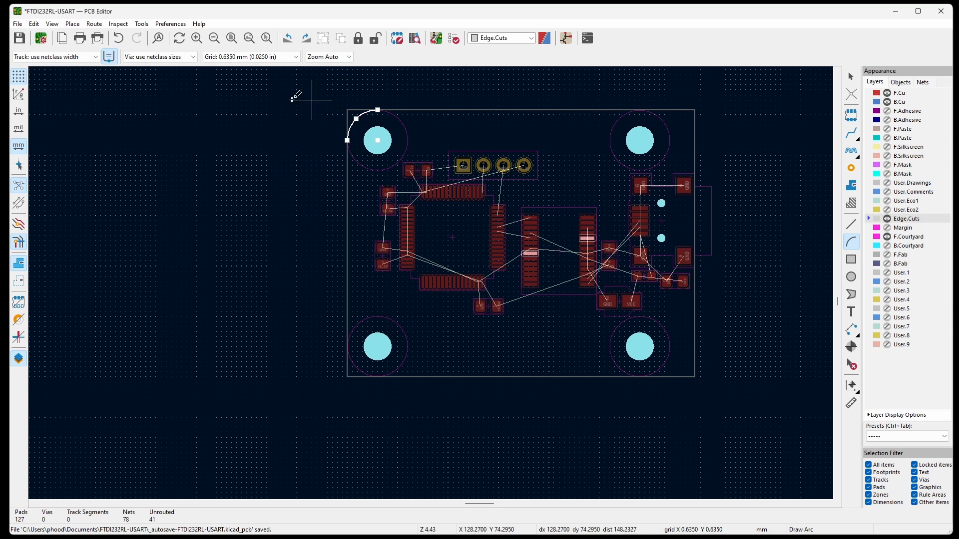
Draw a 90° Edge.Cuts arc of 3.81 mm radius centred on the lower-left mounting hole, rounding that board corner.
click(378, 347)
click(377, 377)
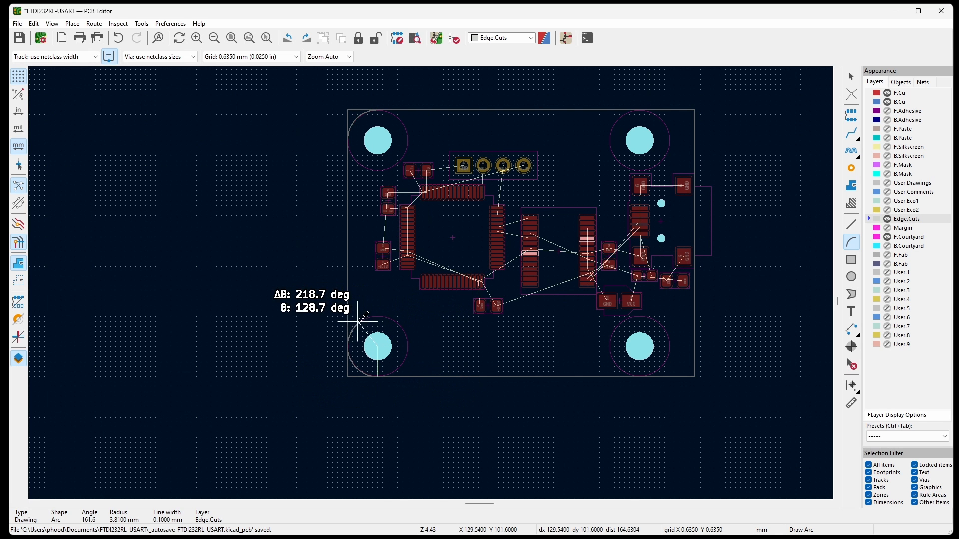
click(348, 346)
click(274, 342)
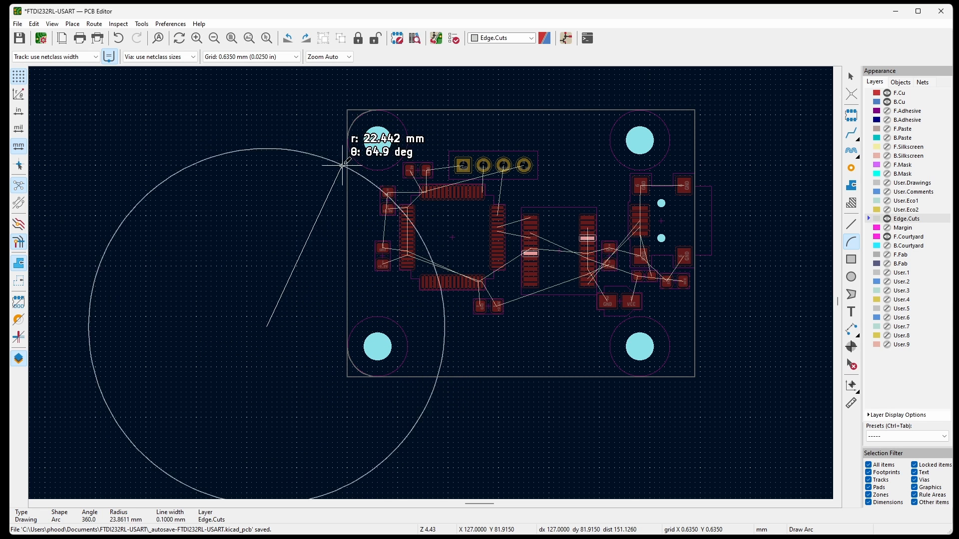
key(Escape)
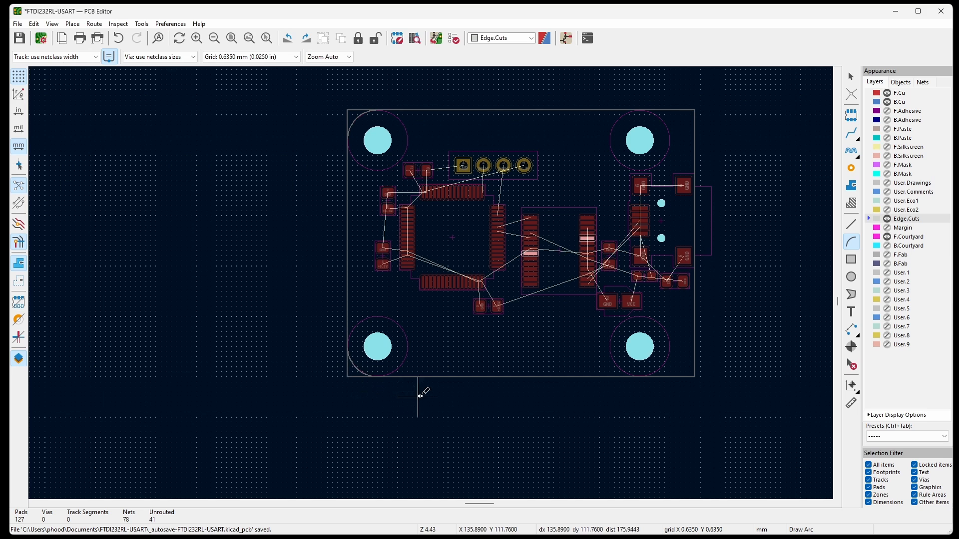
Shorten the top, left and bottom outline lines to the ends of the two left corner arcs.
click(851, 75)
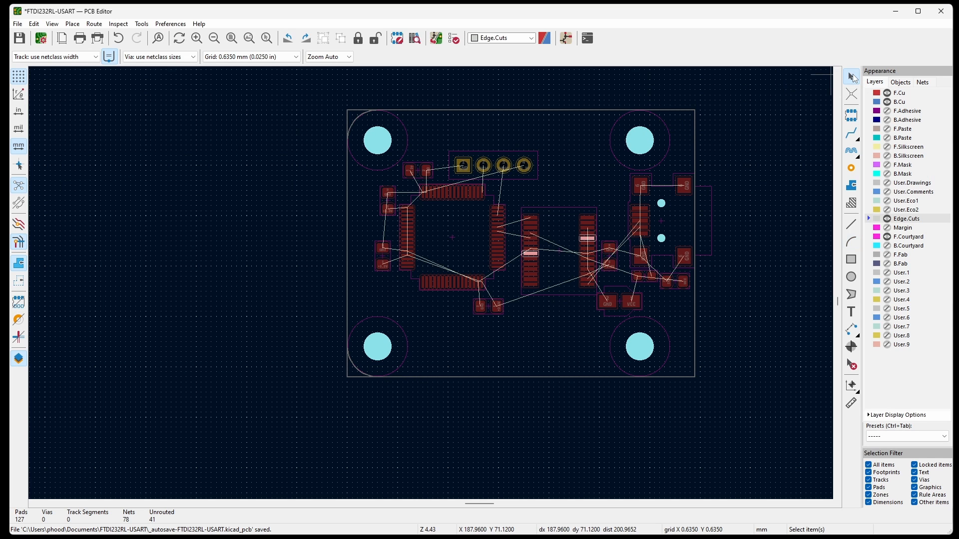
click(433, 109)
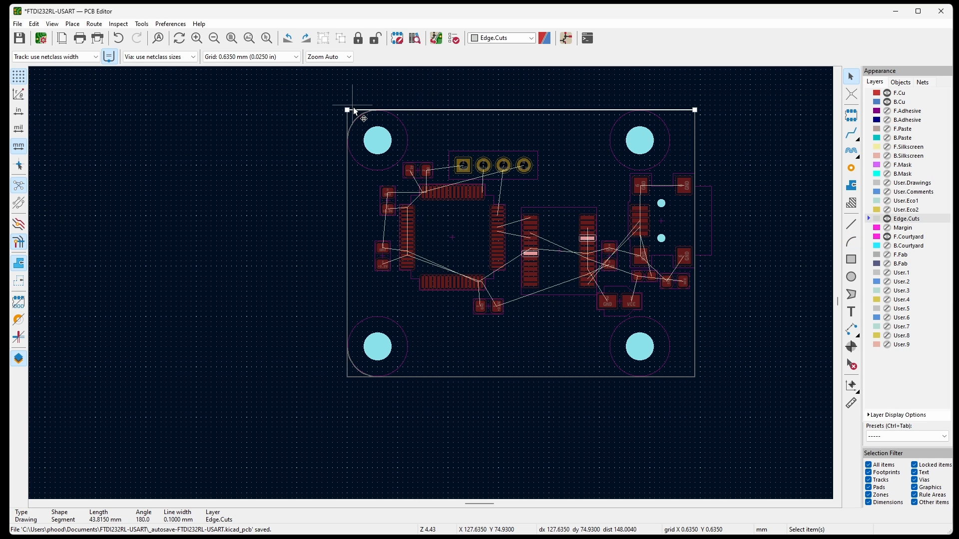
drag(348, 110, 378, 111)
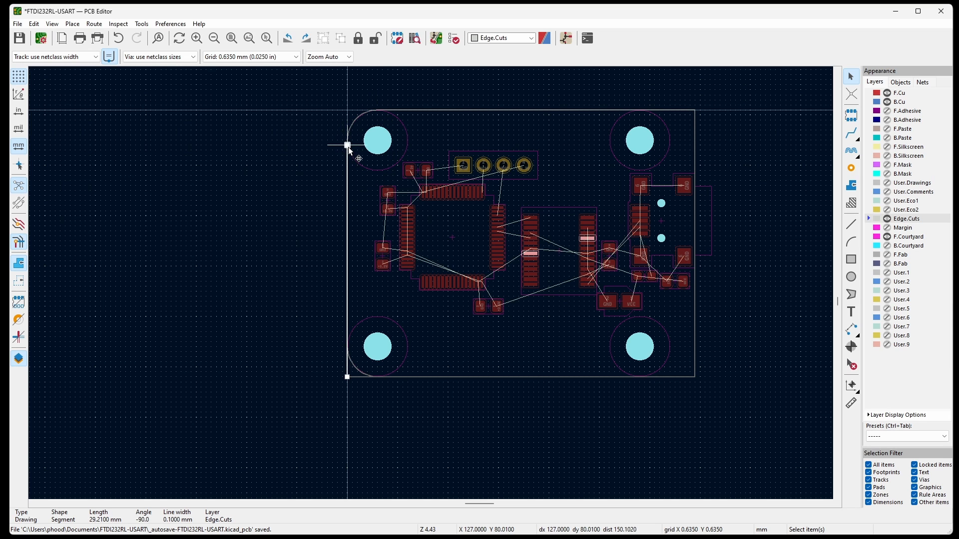
click(349, 378)
drag(348, 377, 378, 378)
key(Escape)
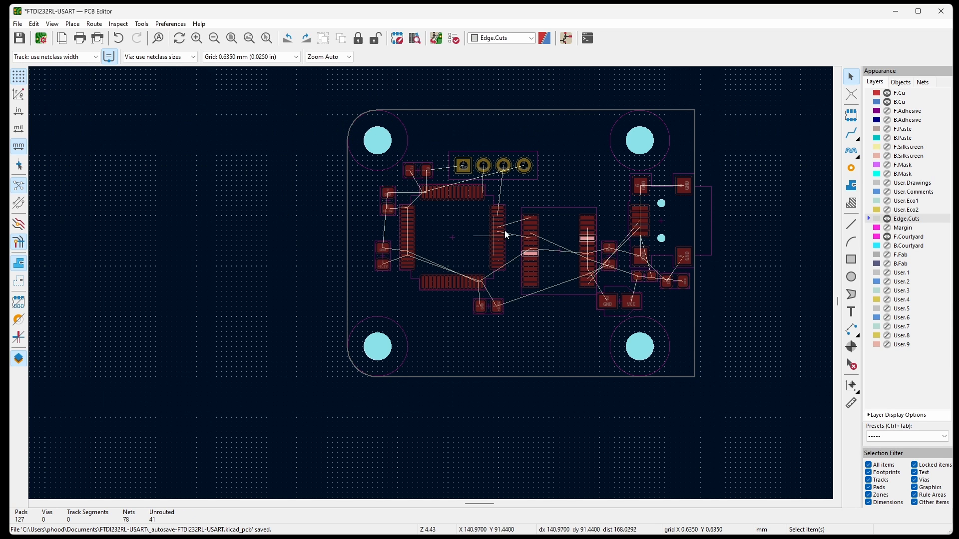
Inspect the board's rounded left corners in the 3D Viewer, then close the viewer.
click(52, 23)
click(65, 60)
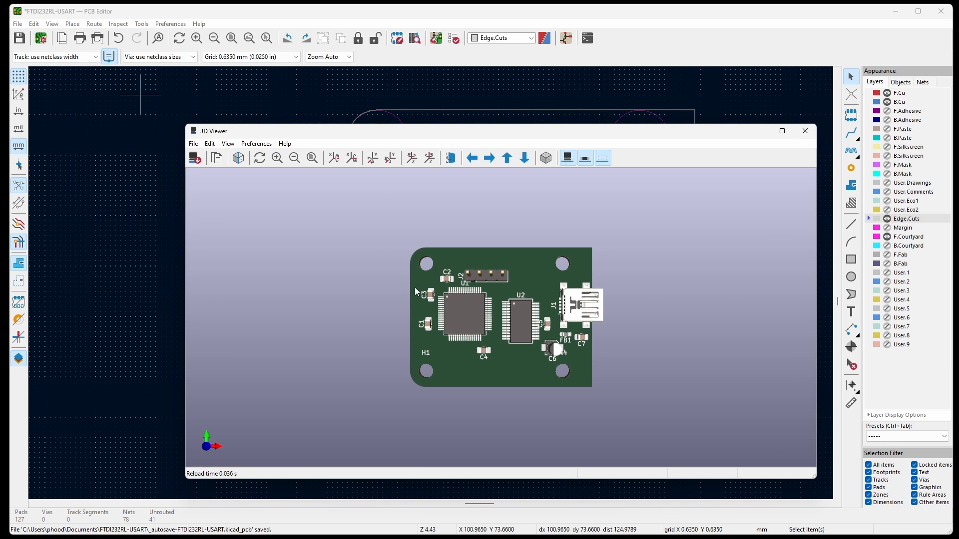
drag(502, 356, 469, 355)
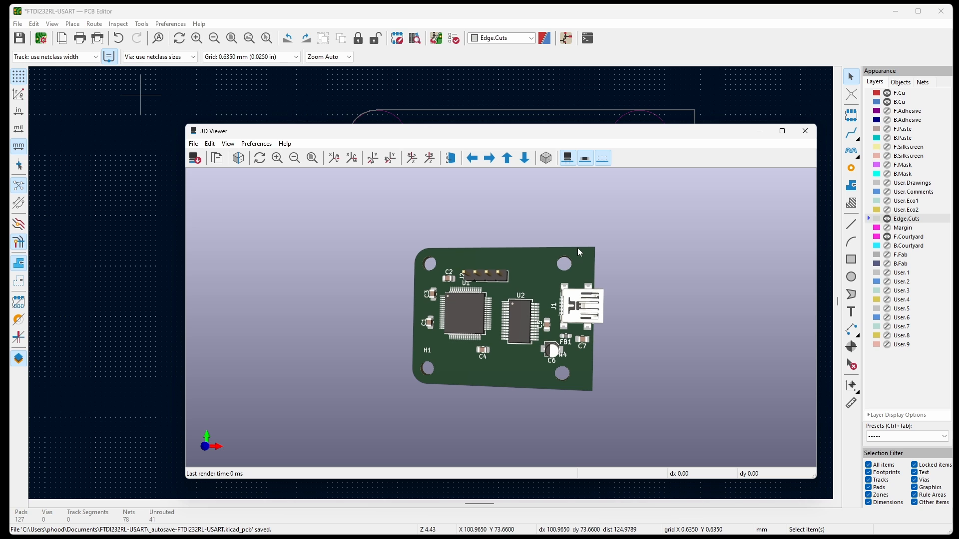
click(805, 130)
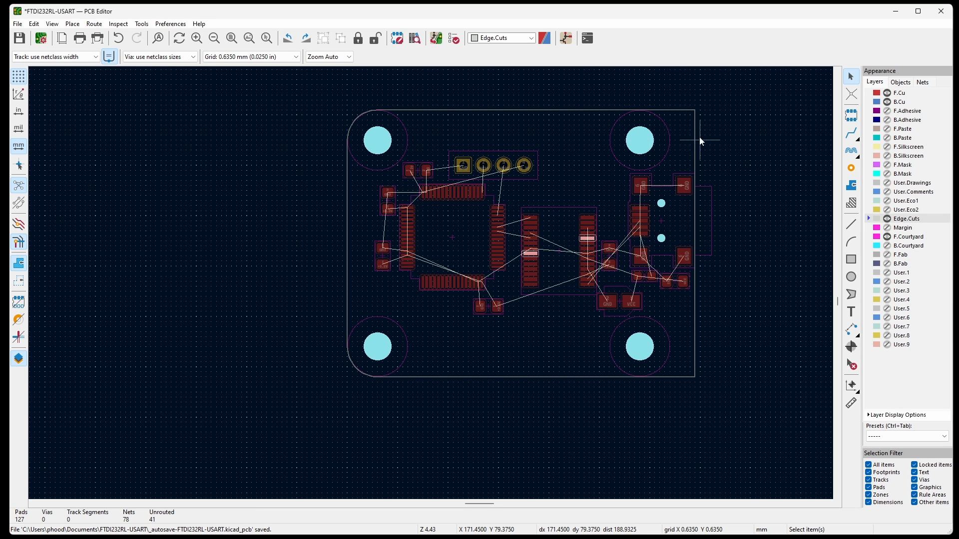
scroll(711, 138, up, 2)
click(641, 453)
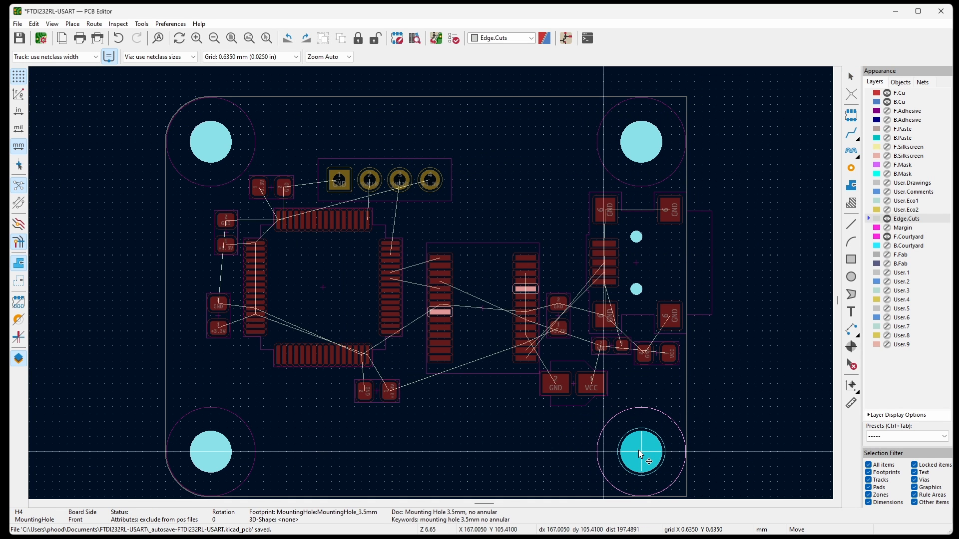
drag(639, 451, 637, 454)
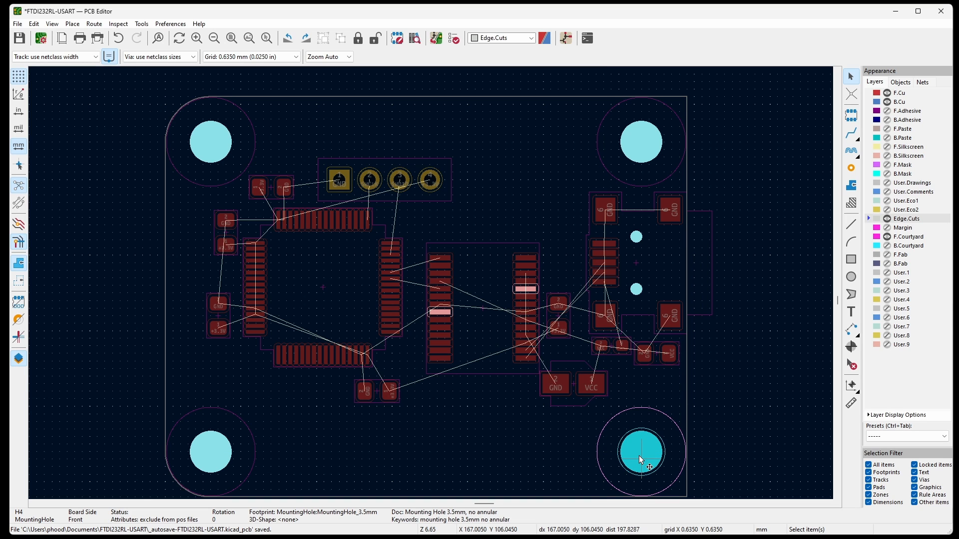
Copy the upper-left corner arc onto the upper-right mounting hole's centre, rotated to round the upper-right board corner.
click(180, 105)
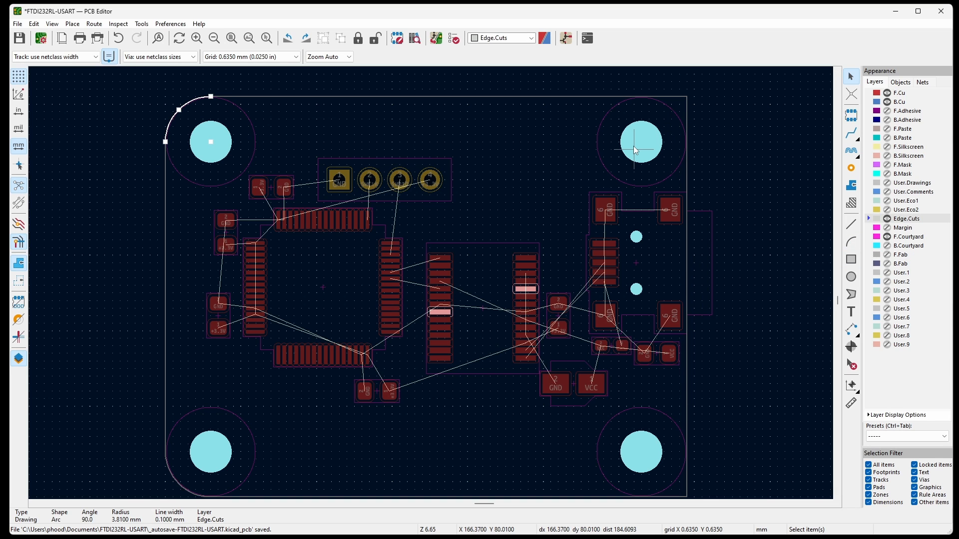
key(ctrl+c)
key(ctrl+v)
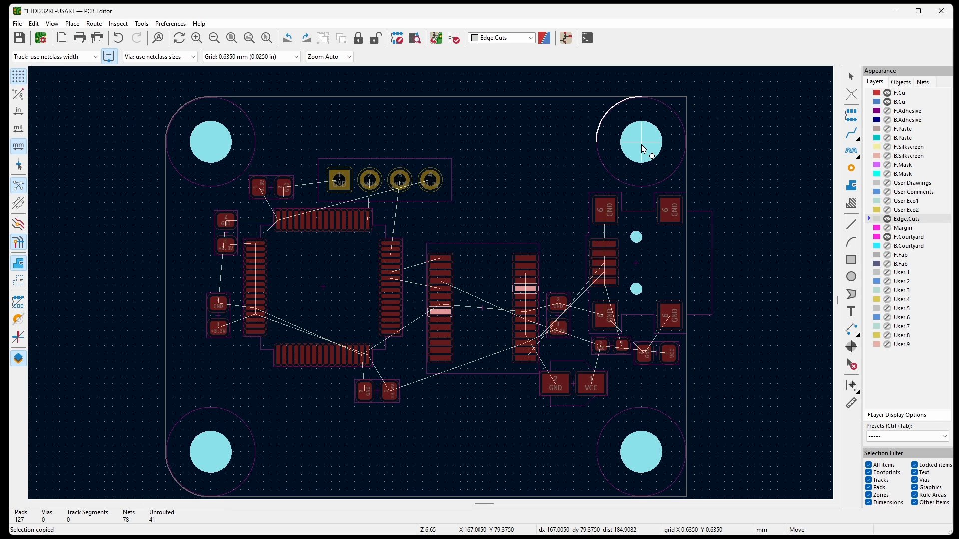
key(r)
key(r)
key(r)
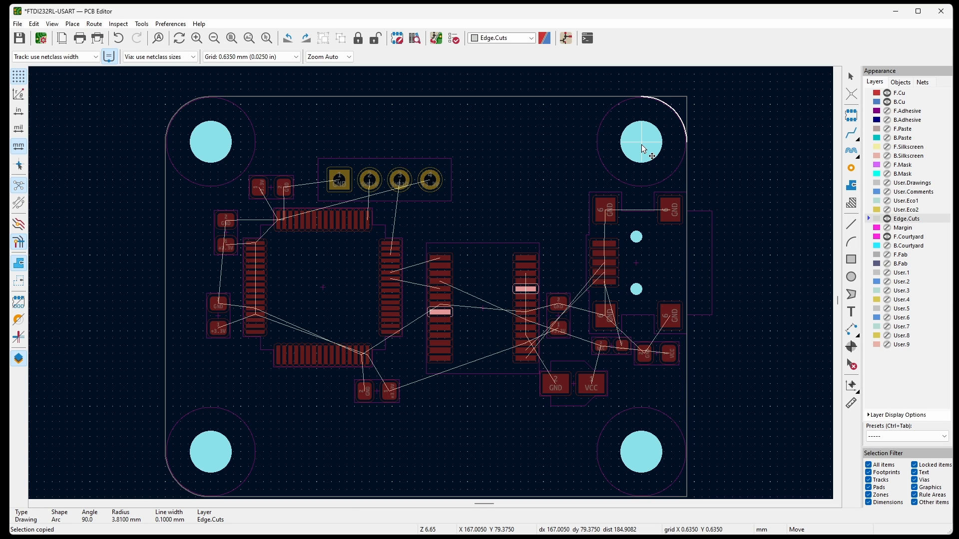
click(644, 148)
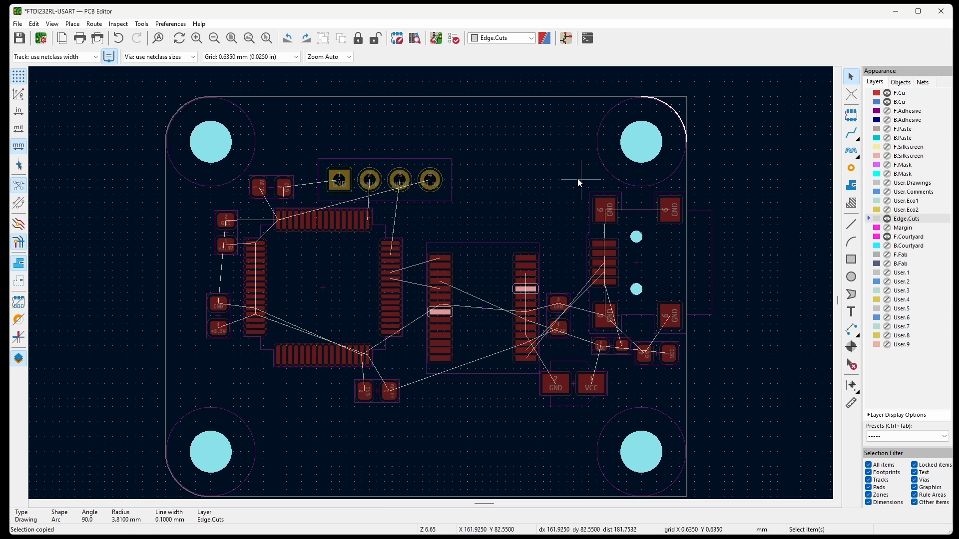
Paste another copy of the arc centred on H4, rotated 180° to round the lower-right board corner.
key(ctrl+v)
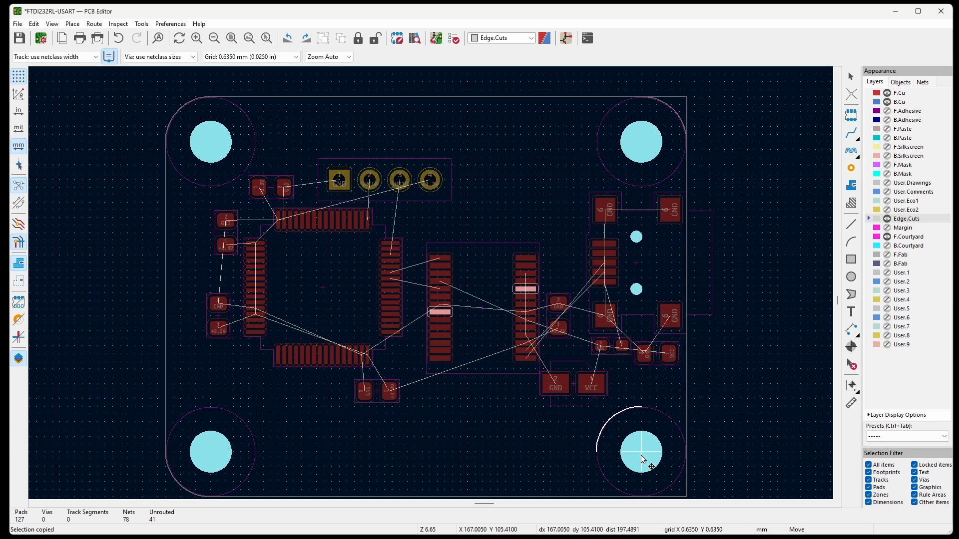
key(r)
key(r)
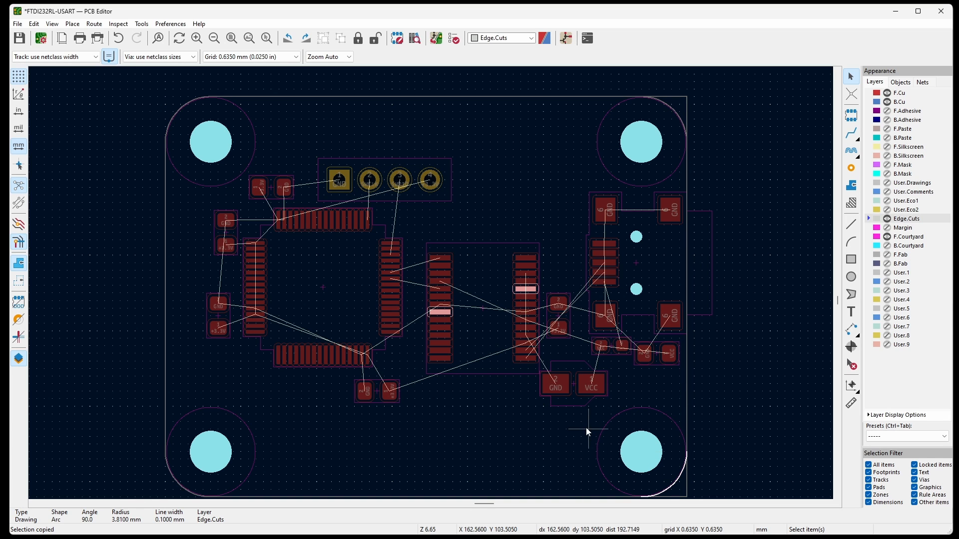
Shorten the right and top outline lines to the ends of the upper-right corner arc, leaving the top line 36.195 mm long.
click(688, 98)
drag(687, 97, 688, 142)
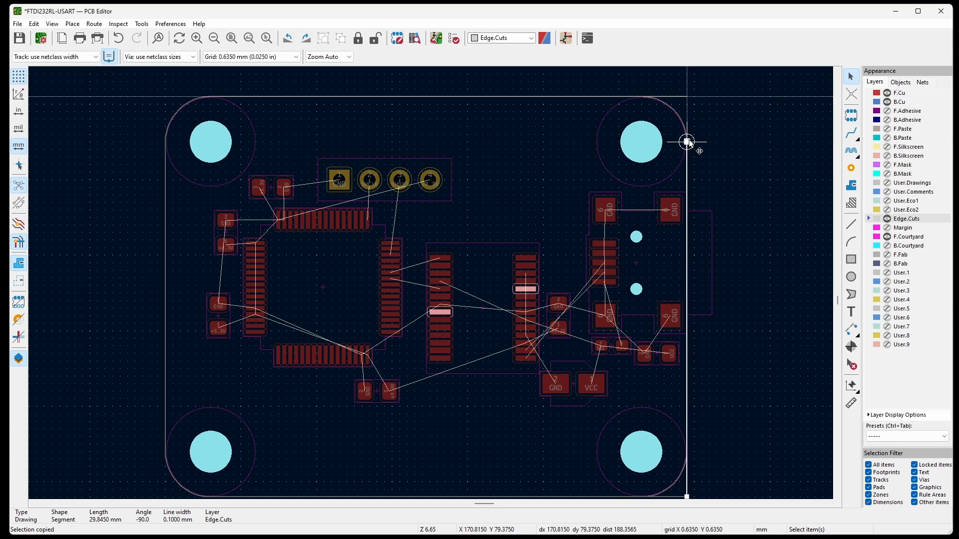
click(680, 97)
drag(686, 96, 641, 96)
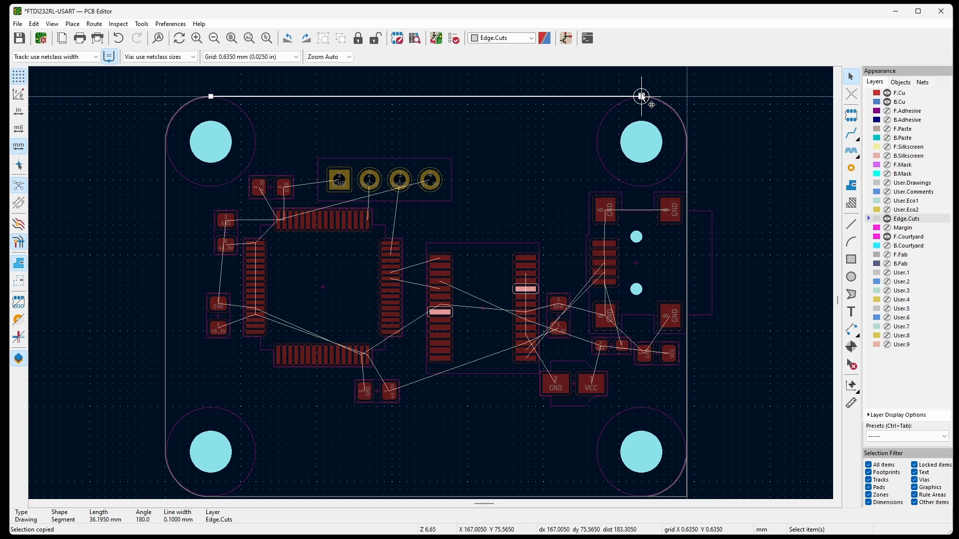
Shorten the right and bottom outline lines to the lower-right arc's ends and check the fully rounded board in the 3D Viewer.
click(688, 494)
drag(687, 497, 687, 474)
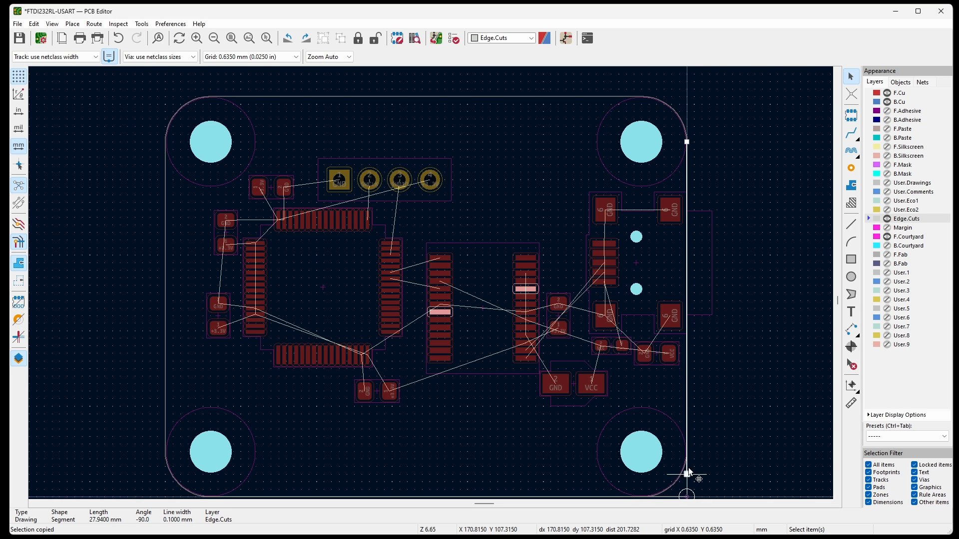
drag(701, 403, 671, 402)
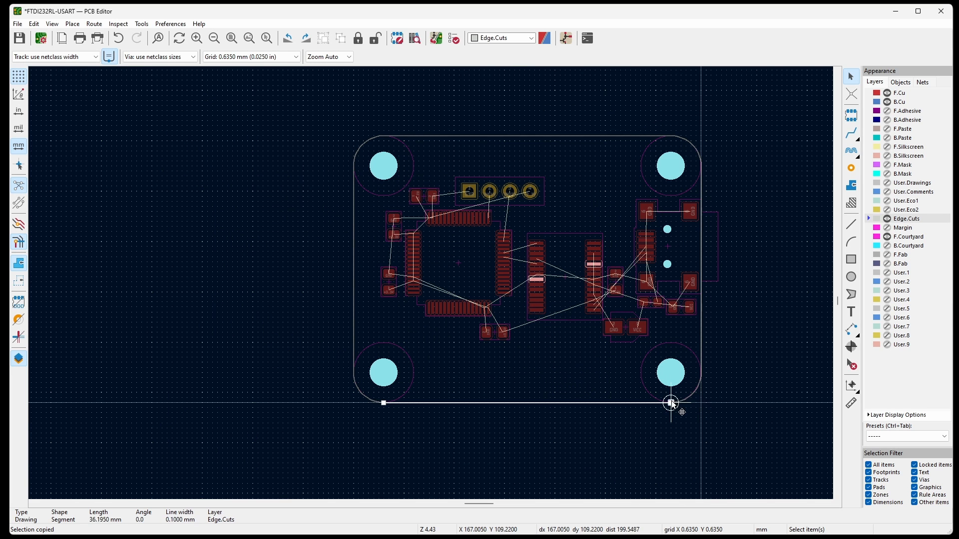
key(Escape)
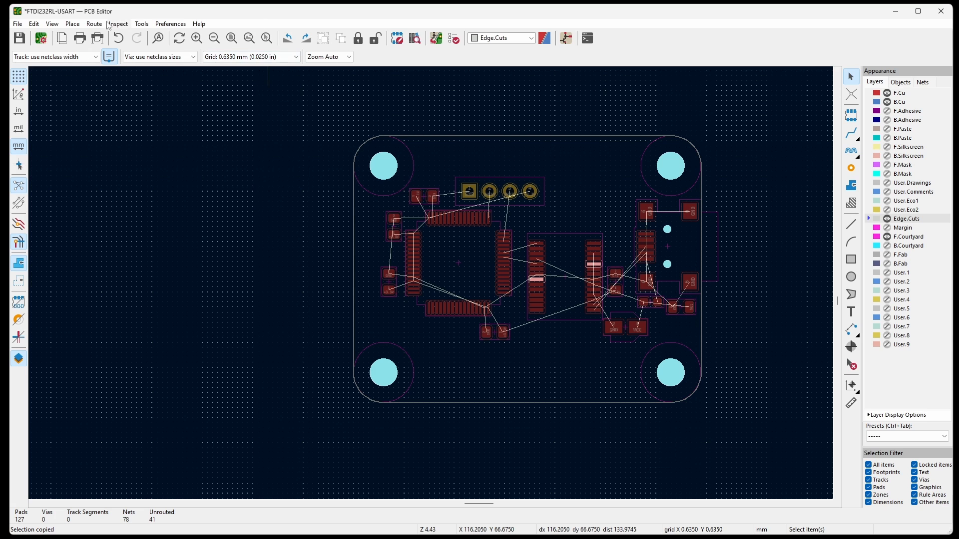
key(alt+3)
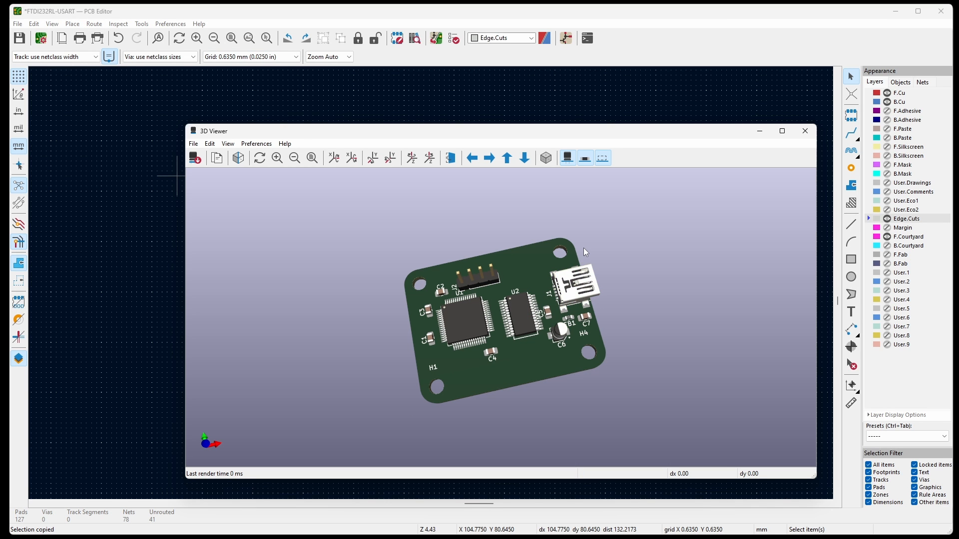
click(805, 131)
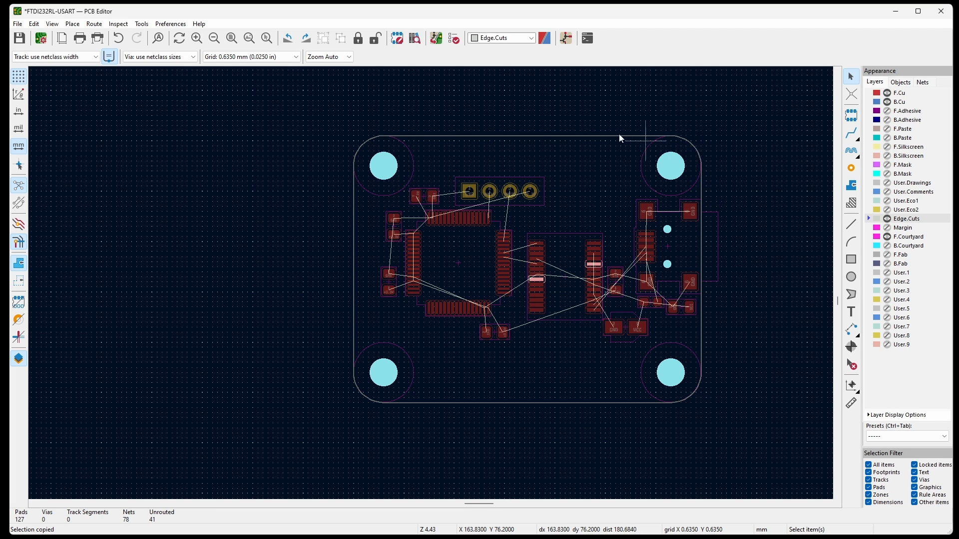
Draw a closed, stepped Edge.Cuts test outline about 23.5 mm wide beside the board and examine its inner corner joint.
click(851, 224)
scroll(759, 315, down, 2)
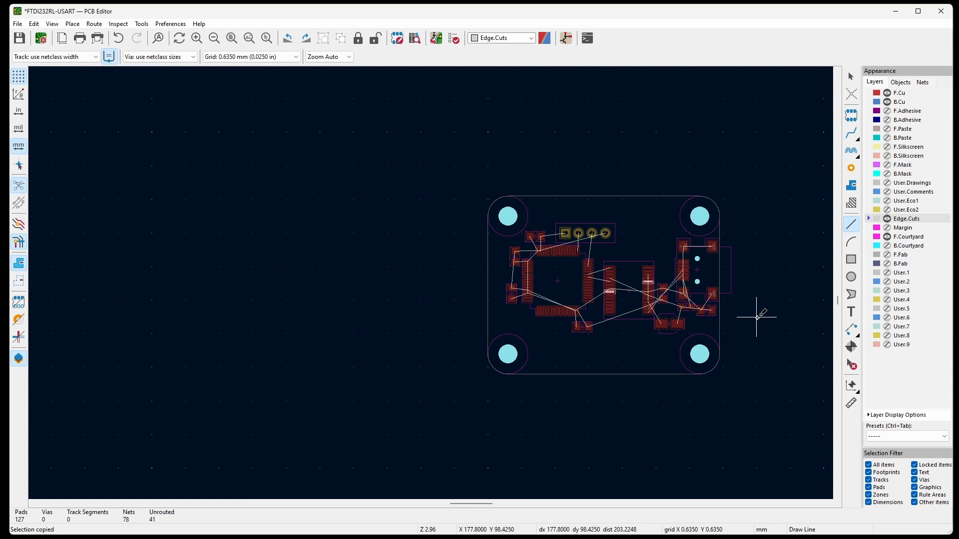
click(408, 314)
click(407, 230)
click(367, 231)
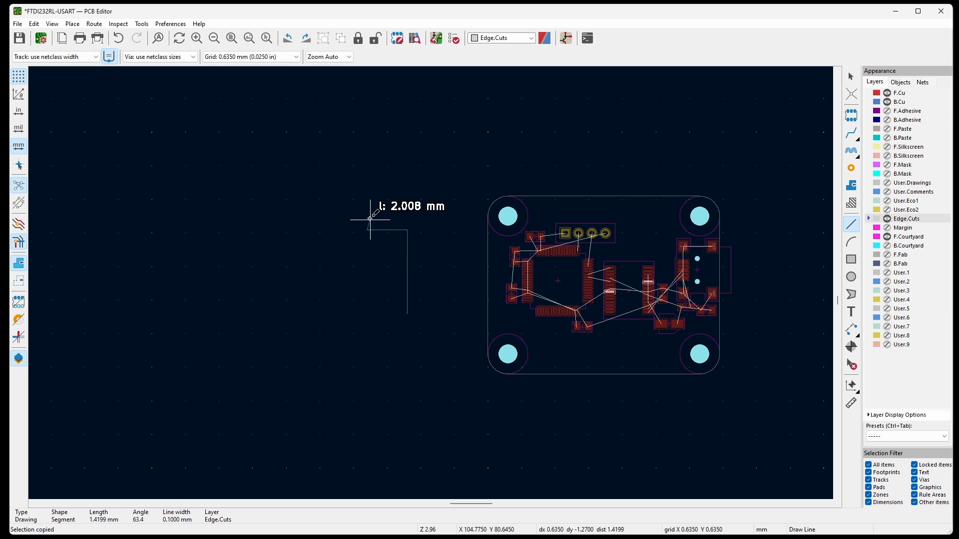
click(368, 199)
click(283, 200)
click(283, 314)
click(407, 314)
scroll(337, 225, up, 2)
key(Escape)
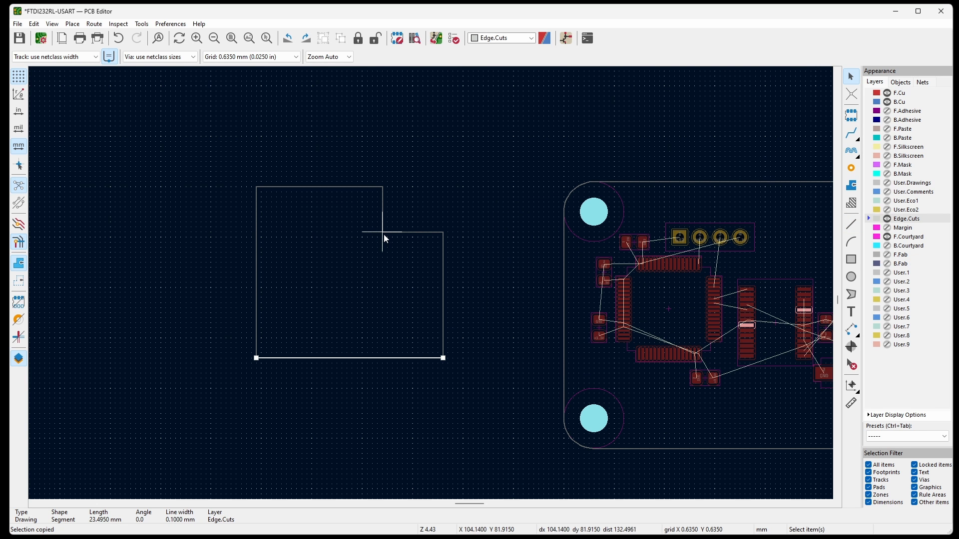
scroll(382, 232, up, 4)
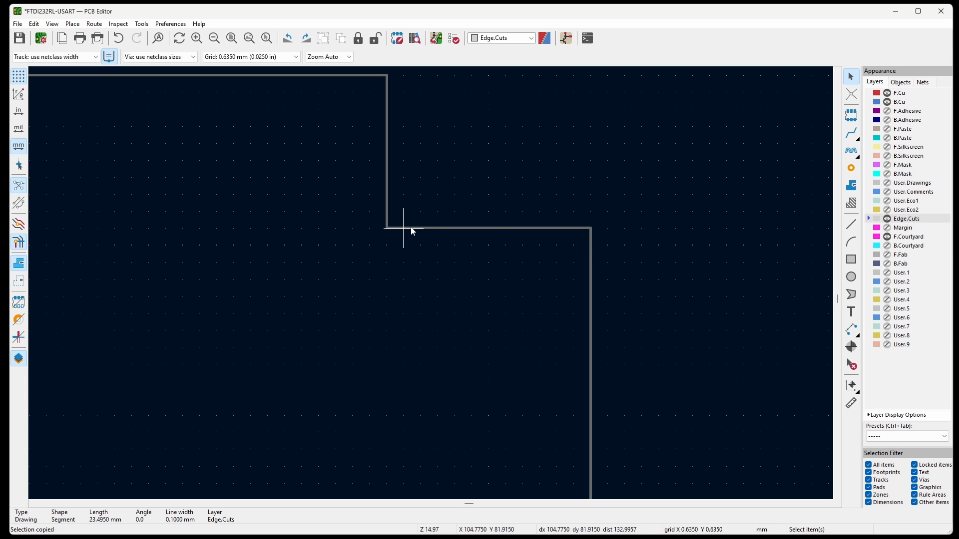
scroll(407, 228, down, 3)
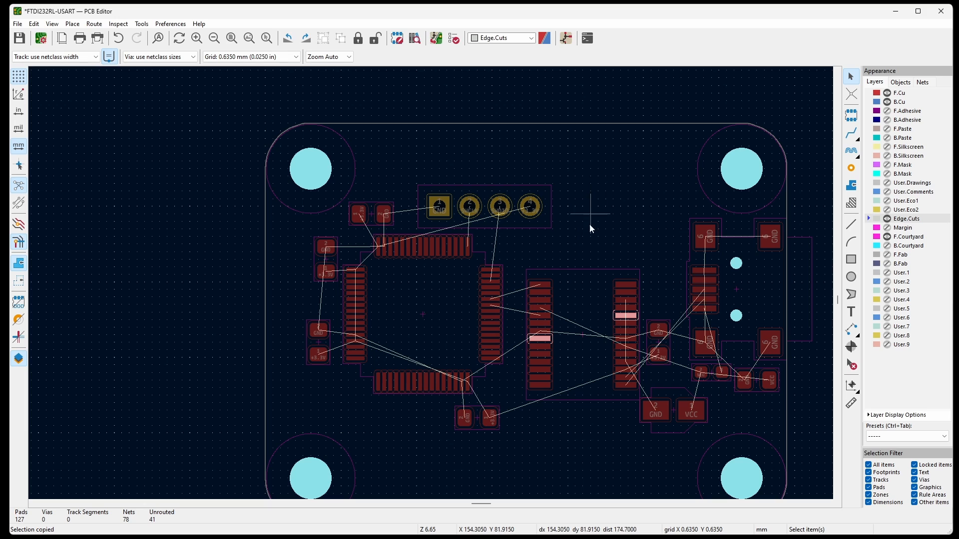
Hide the F.Courtyard layer and make F.Cu the active layer.
click(888, 237)
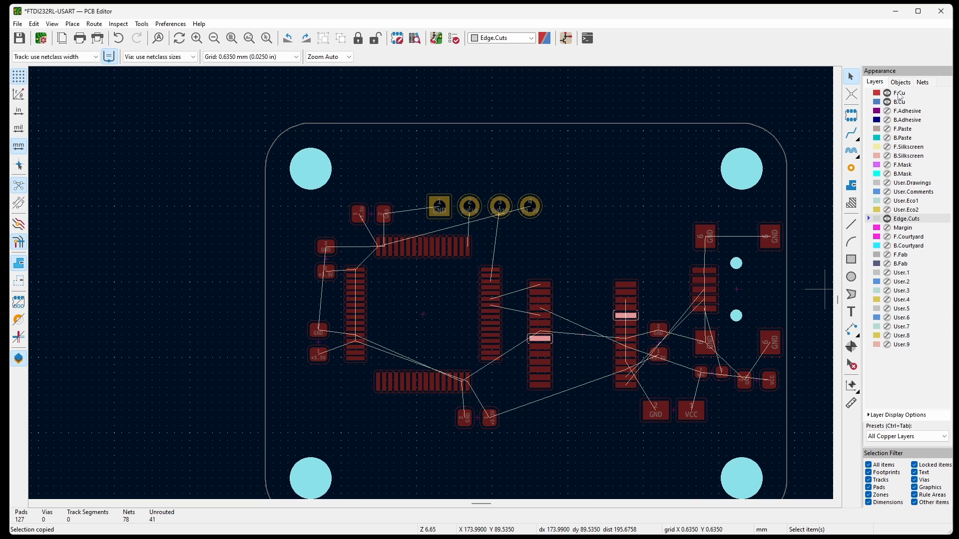
click(898, 94)
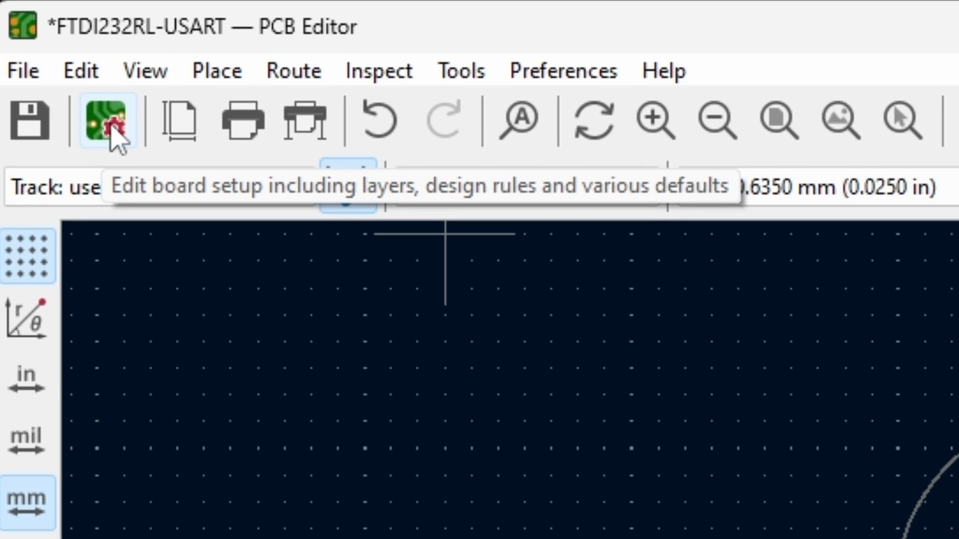
Set the B.Cu layer type to power plane in the Board Setup's editor layers.
click(111, 126)
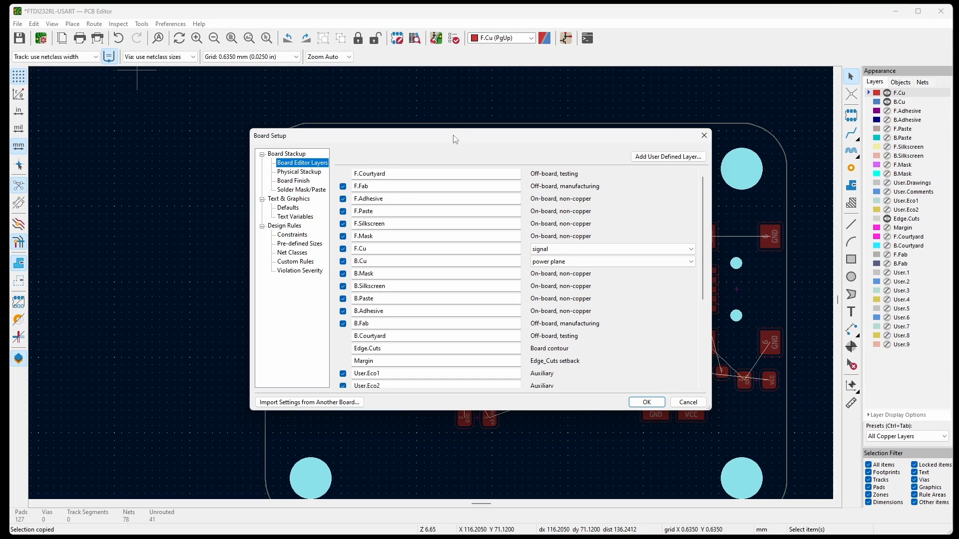
mouse_move(456, 139)
mouse_down()
mouse_move(440, 146)
mouse_move(465, 136)
mouse_up()
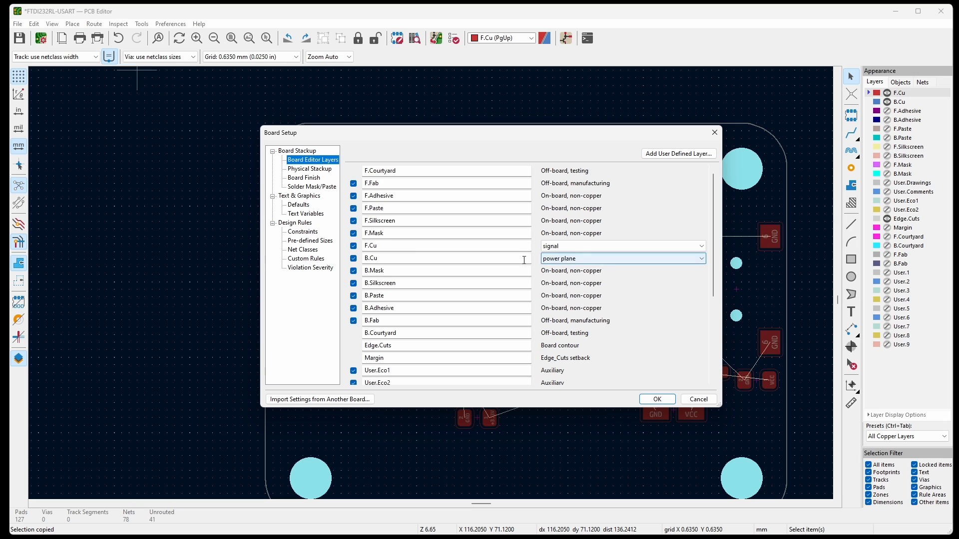
click(580, 258)
click(575, 270)
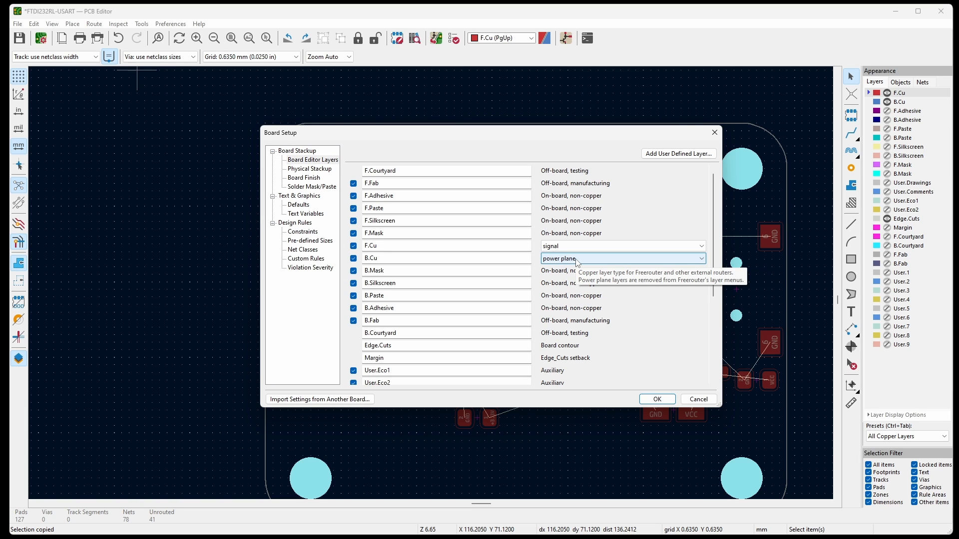
Review the pre-defined sizes, physical stackup, constraints and net classes in Board Setup and close it without applying changes.
click(313, 241)
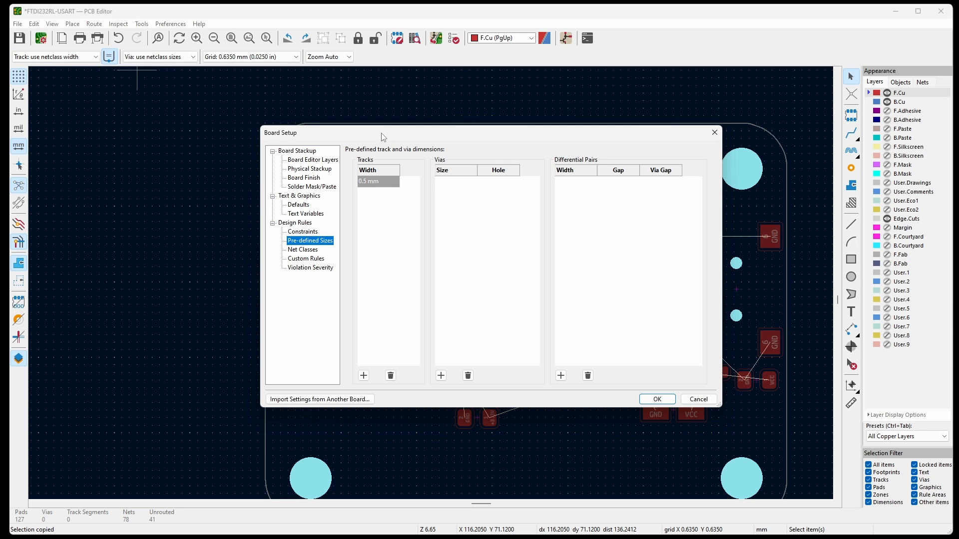
drag(383, 137, 333, 118)
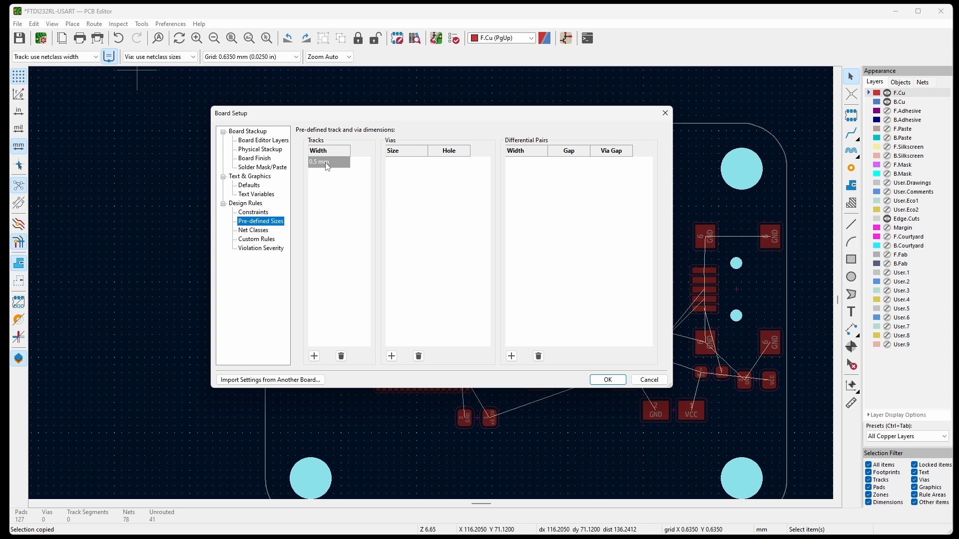
click(260, 150)
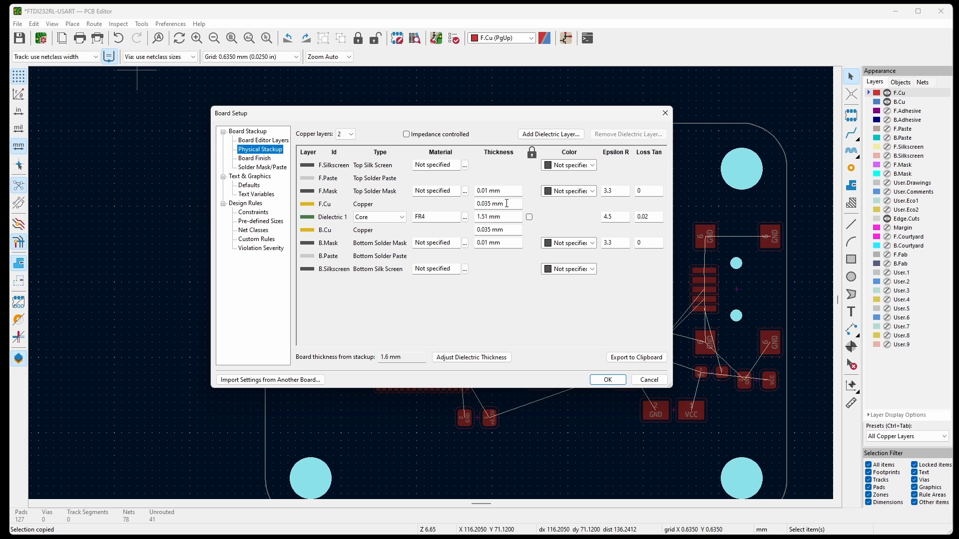
drag(507, 203, 476, 200)
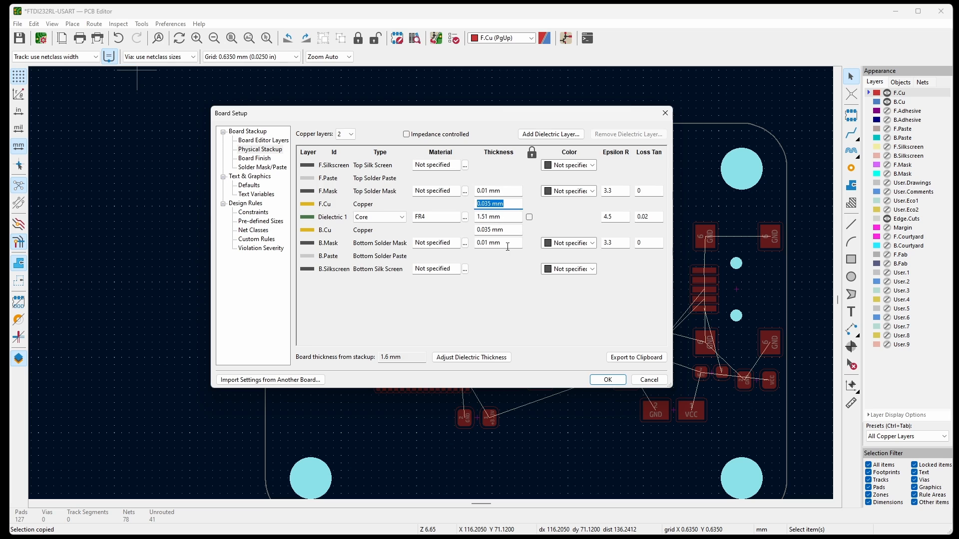
click(240, 212)
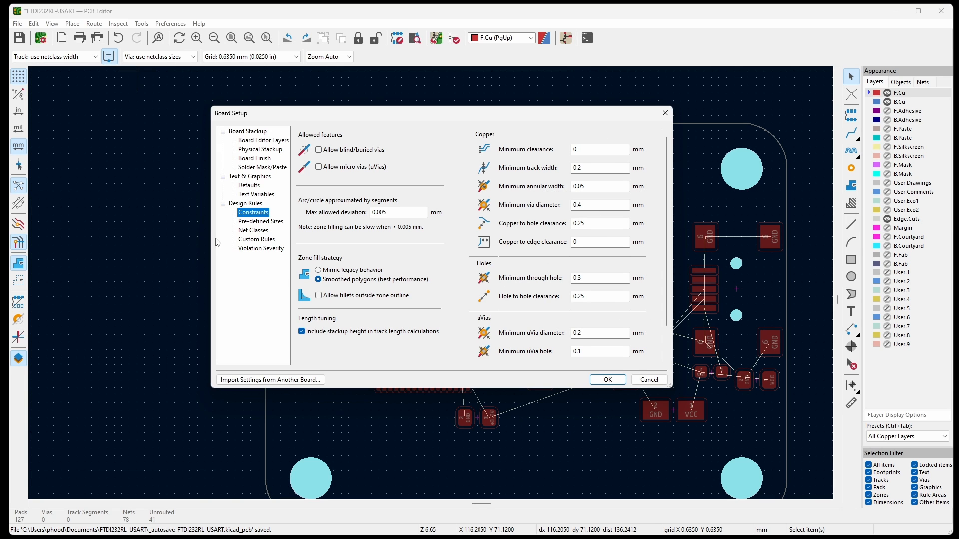
click(247, 230)
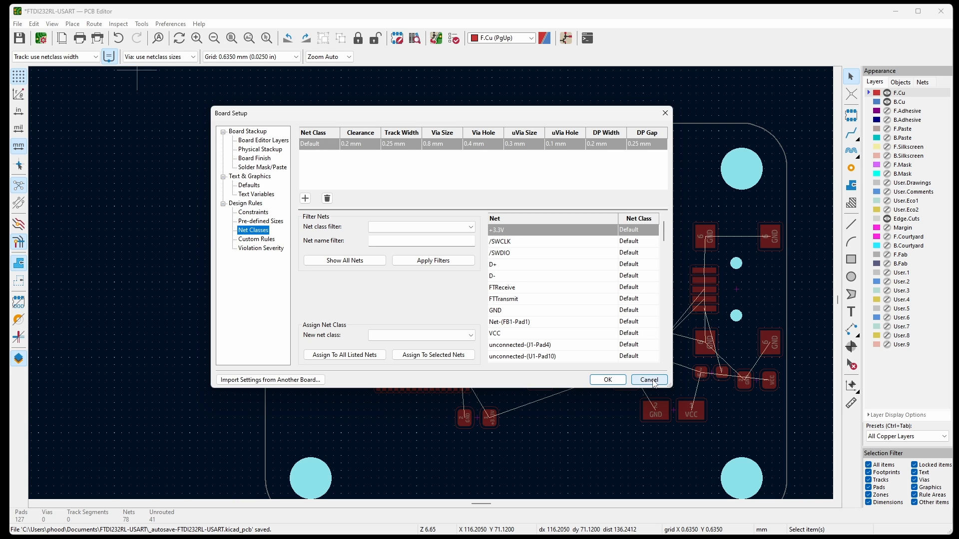
click(650, 380)
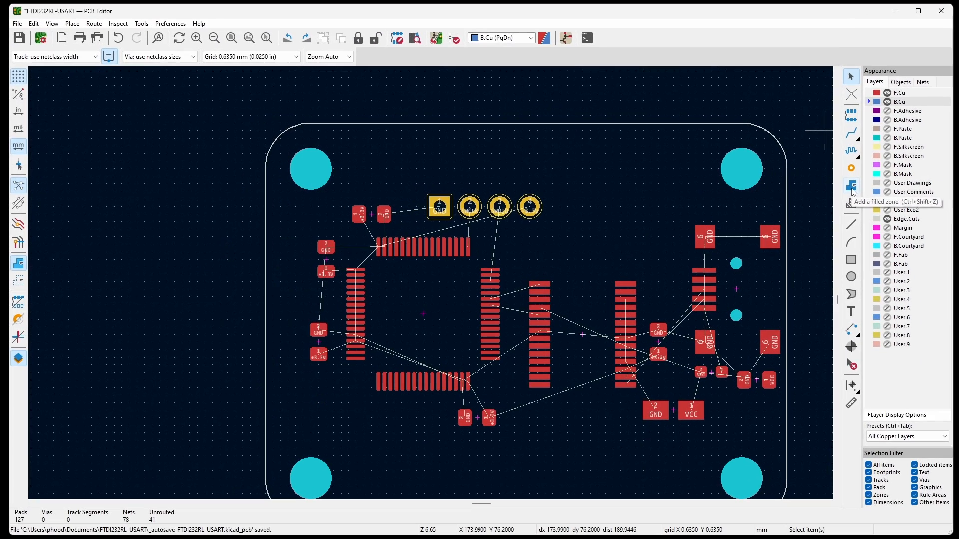
Start a filled zone on B.Cu outside the board's upper-right corner and assign it to the GND net.
click(833, 193)
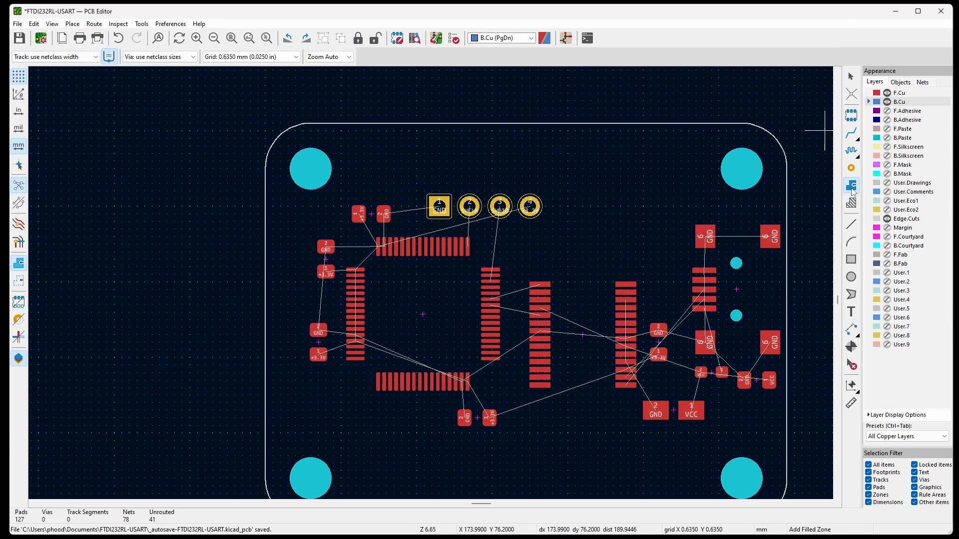
click(802, 108)
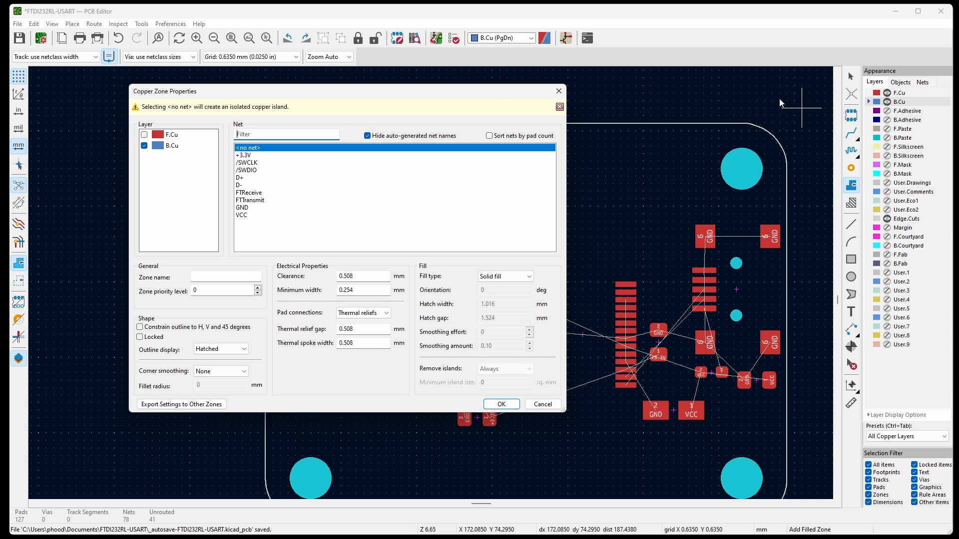
click(244, 209)
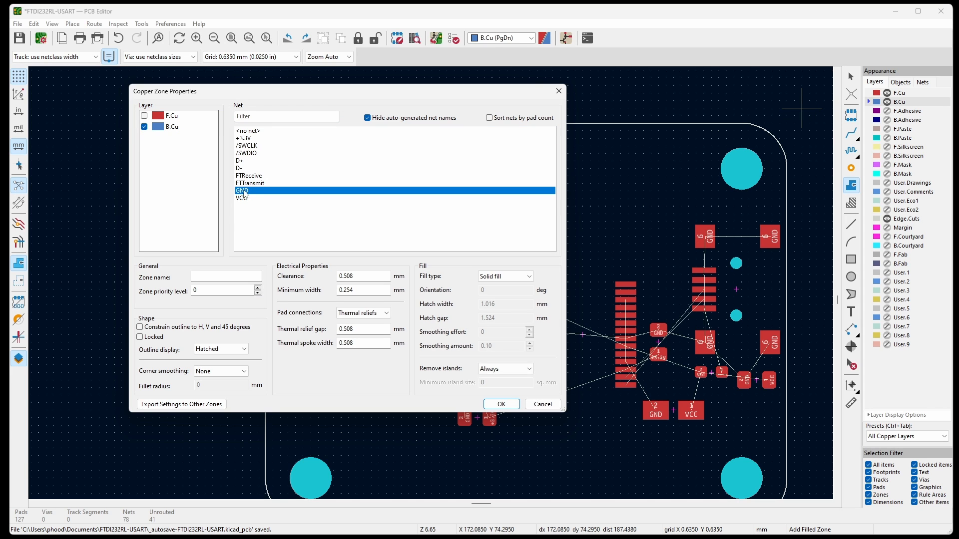
click(501, 404)
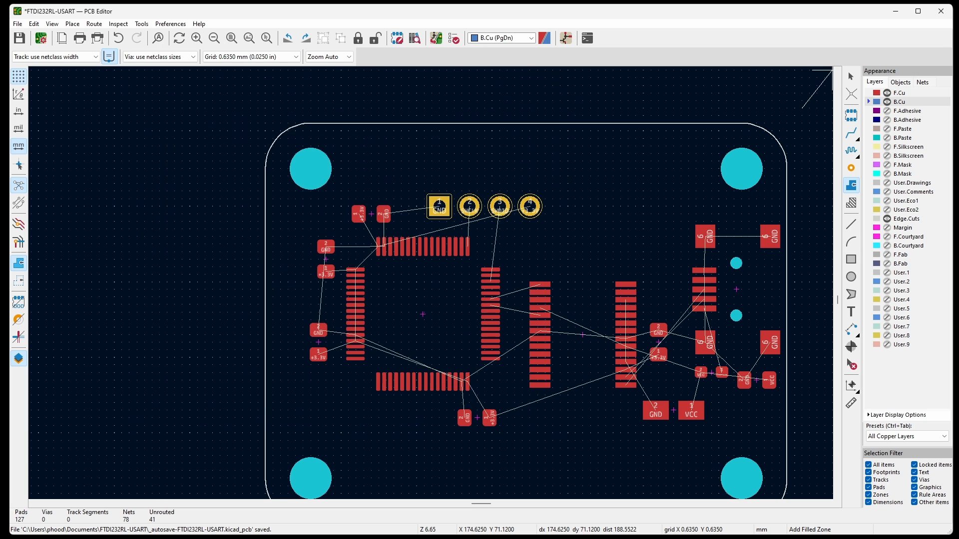
Draw the GND zone's outline around the whole board, outside its edges, and close it near the starting corner.
click(212, 85)
scroll(422, 93, down, 3)
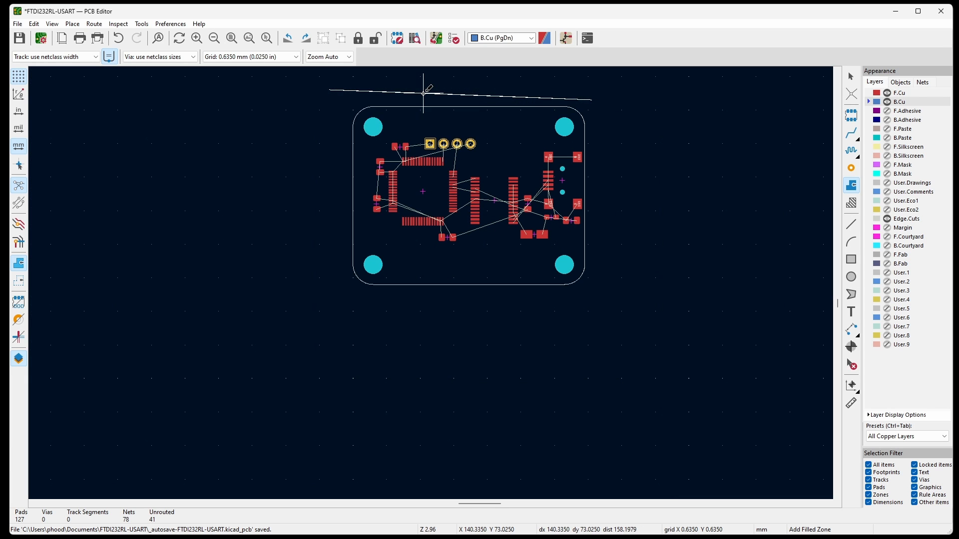
click(339, 318)
click(615, 305)
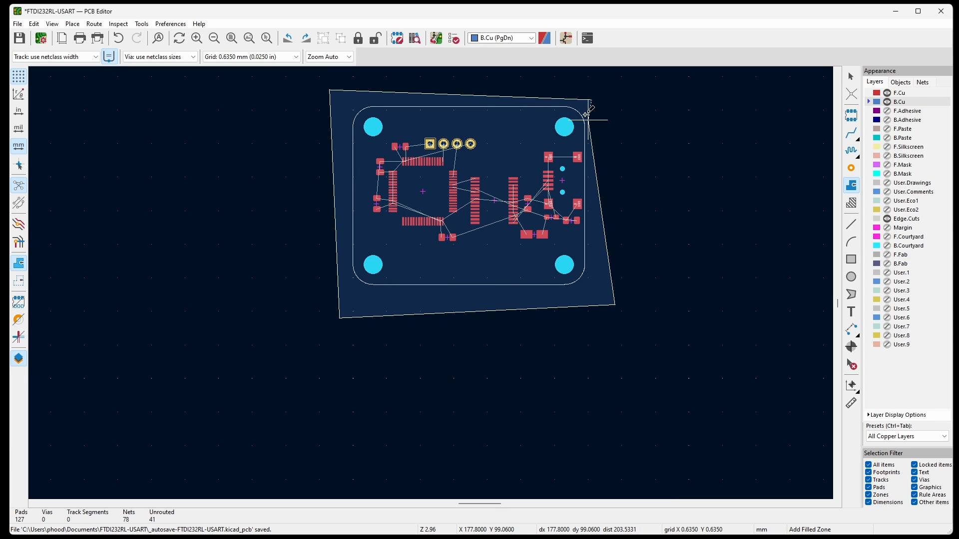
double_click(588, 100)
scroll(569, 90, up, 3)
scroll(664, 145, down, 3)
scroll(664, 139, up, 3)
scroll(653, 145, down, 3)
key(Escape)
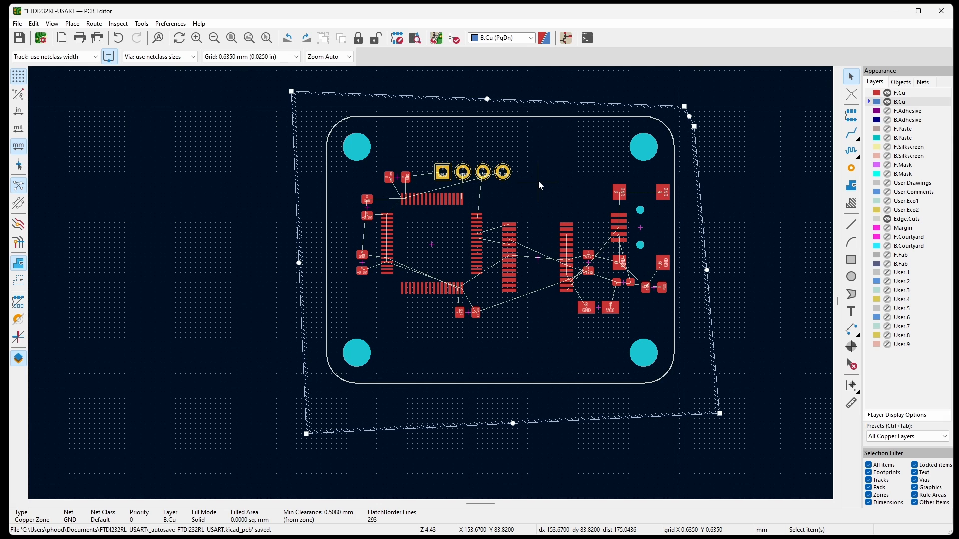
Fill the GND zone on B.Cu and inspect its connection to the header's GND pad.
key(b)
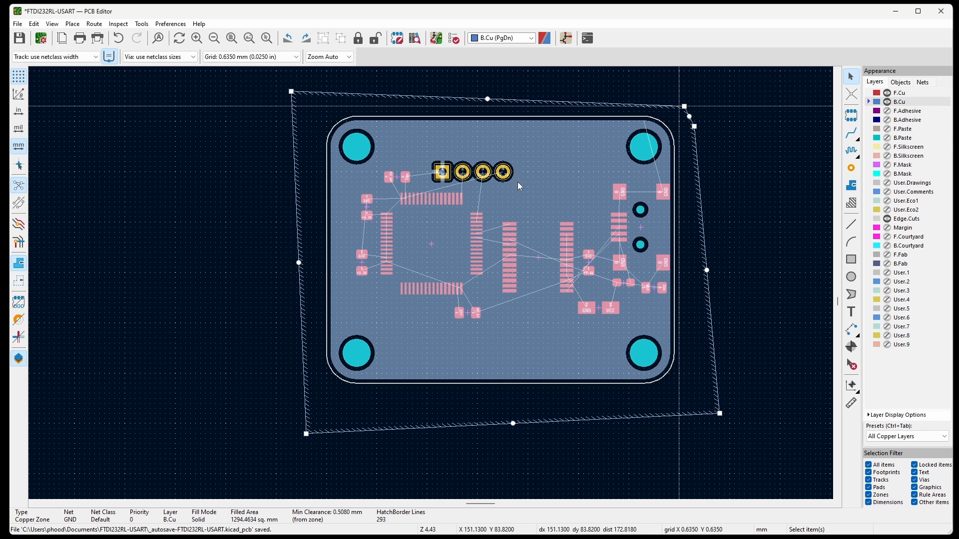
scroll(508, 181, up, 5)
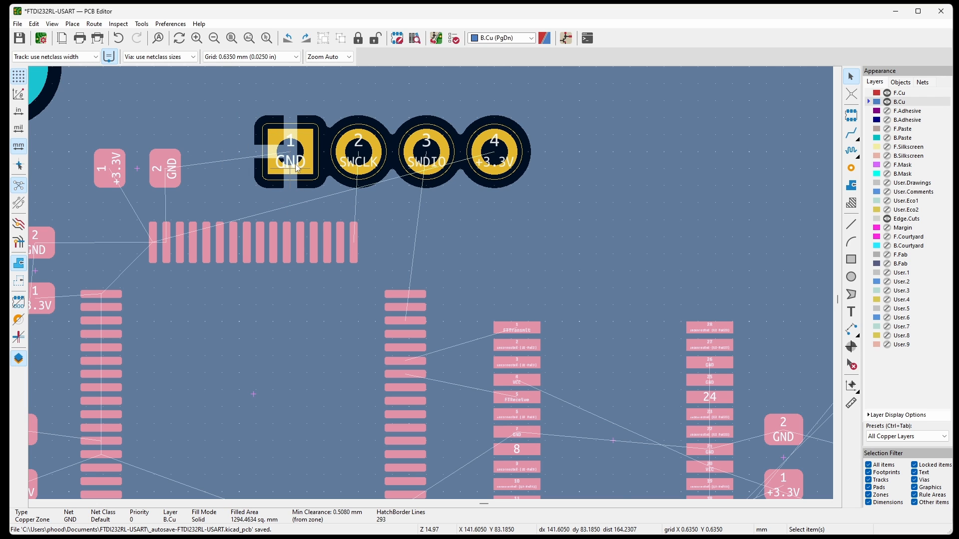
scroll(510, 173, down, 5)
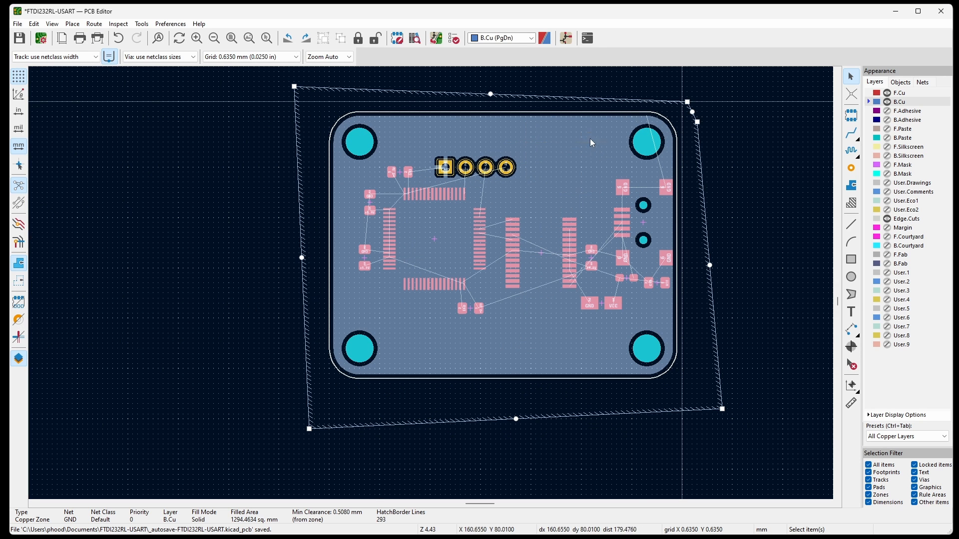
Hide the B.Cu layer and make F.Cu the active layer.
click(887, 102)
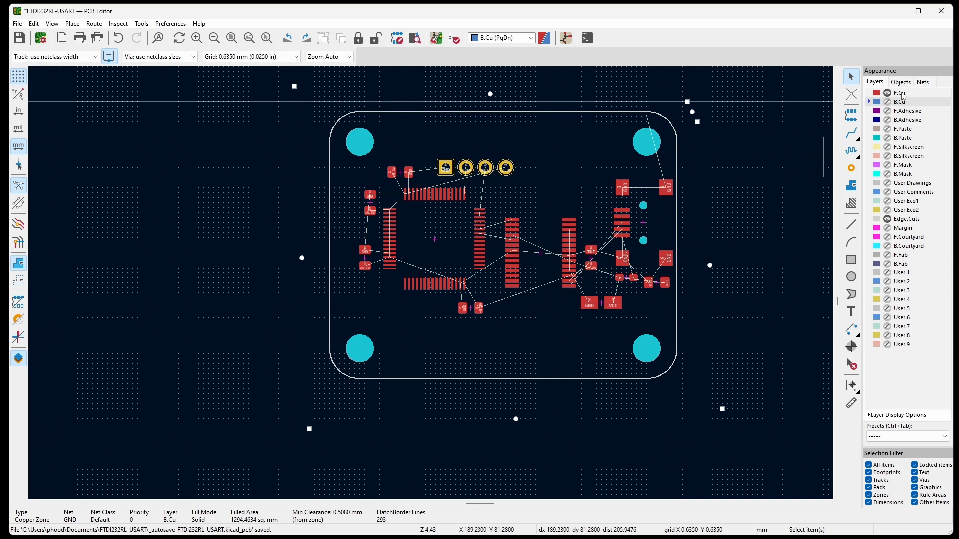
click(903, 94)
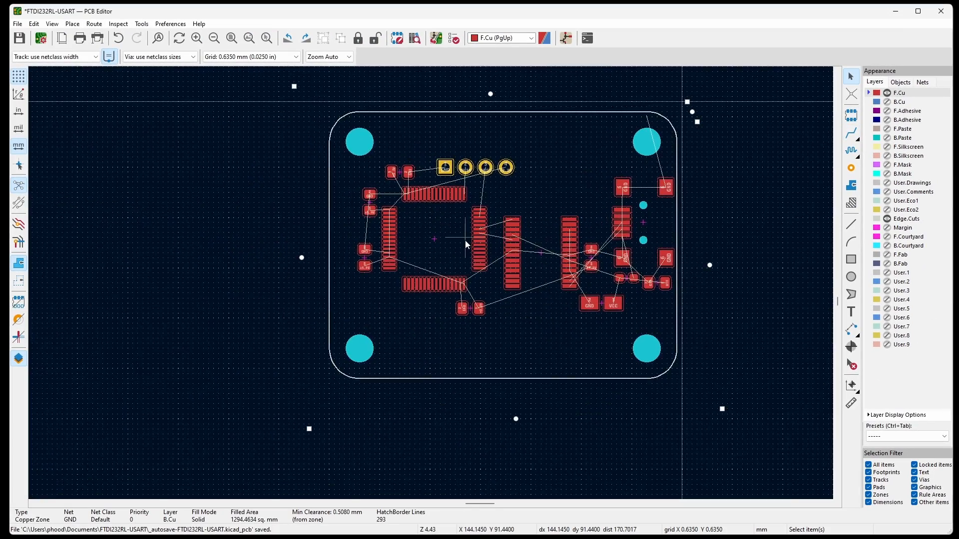
Route the FTReceive track on F.Cu from U1 pad 42 to U2 pad 5.
scroll(472, 238, up, 5)
scroll(525, 215, up, 2)
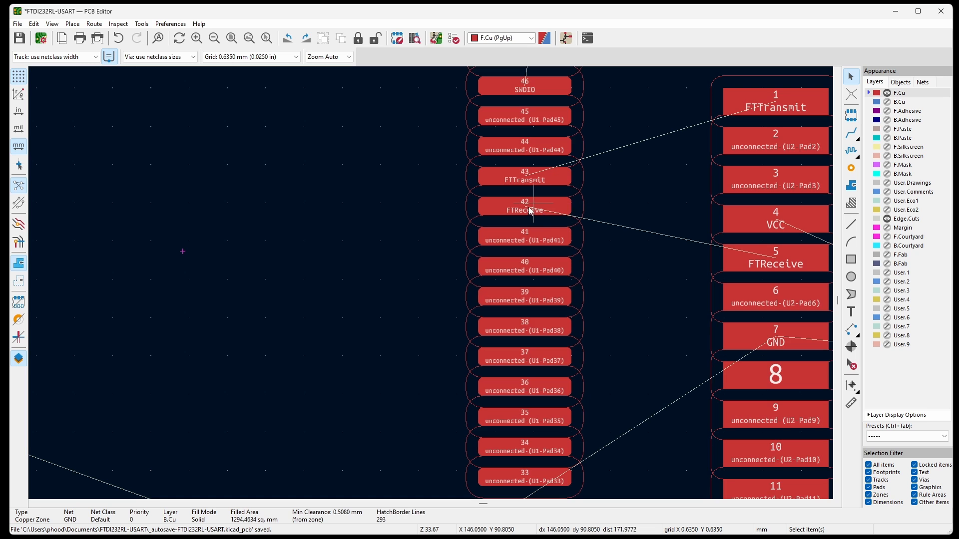
key(x)
scroll(257, 210, down, 3)
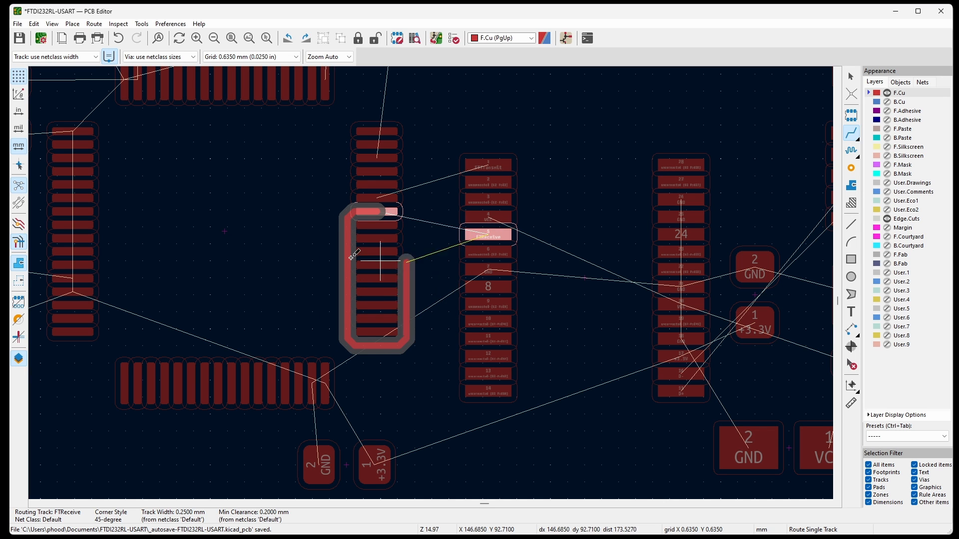
click(480, 230)
Route the FTTransmit track from U1 pad 43 to U2 pad 1, using a 0.2540 mm grid.
scroll(399, 197, up, 2)
click(387, 198)
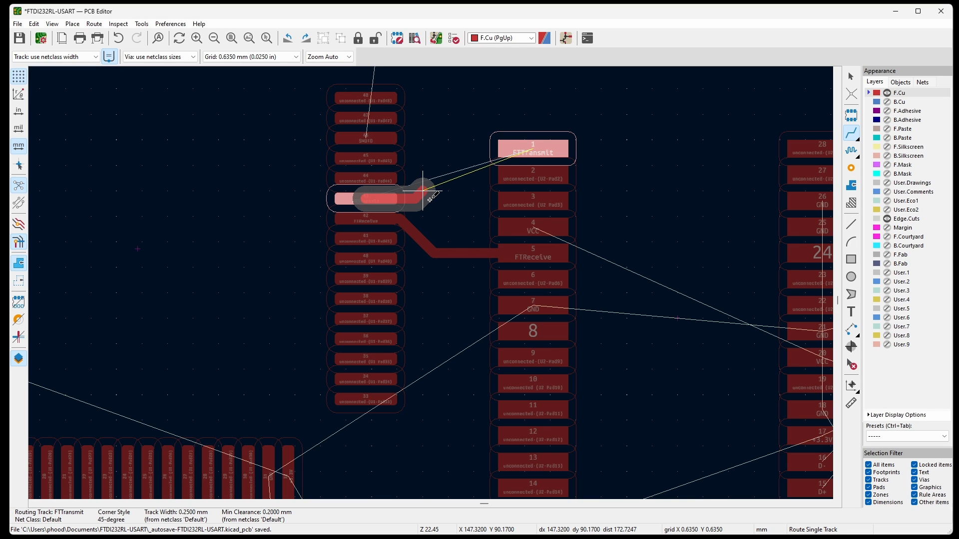
click(280, 58)
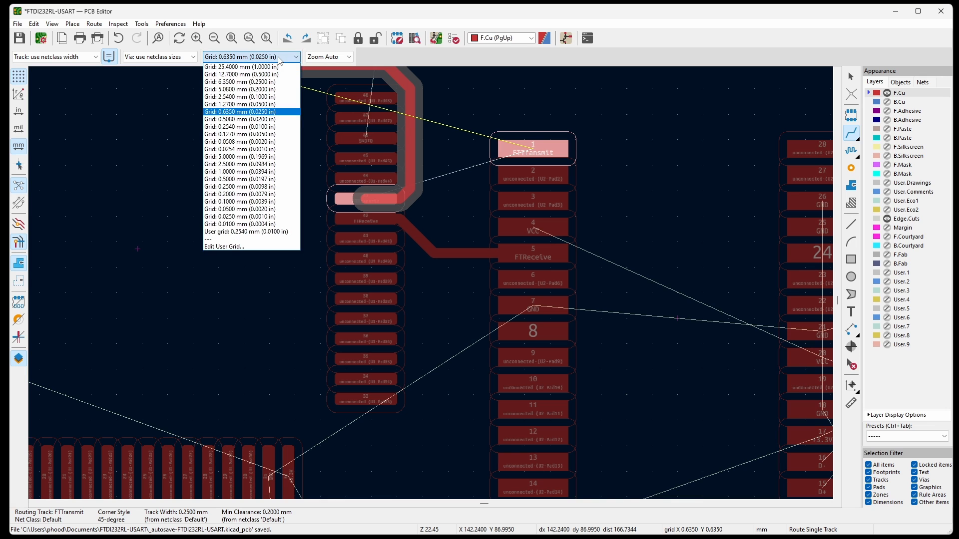
click(249, 129)
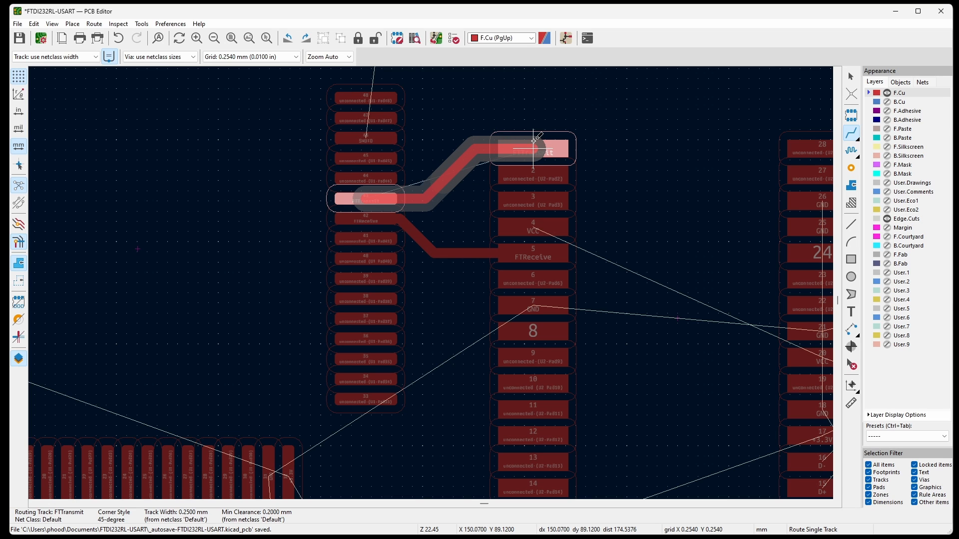
click(536, 142)
Route the D+ track from U2 pad 15 to pad 3 of the connector near the board's right edge.
scroll(537, 142, down, 3)
scroll(320, 134, up, 6)
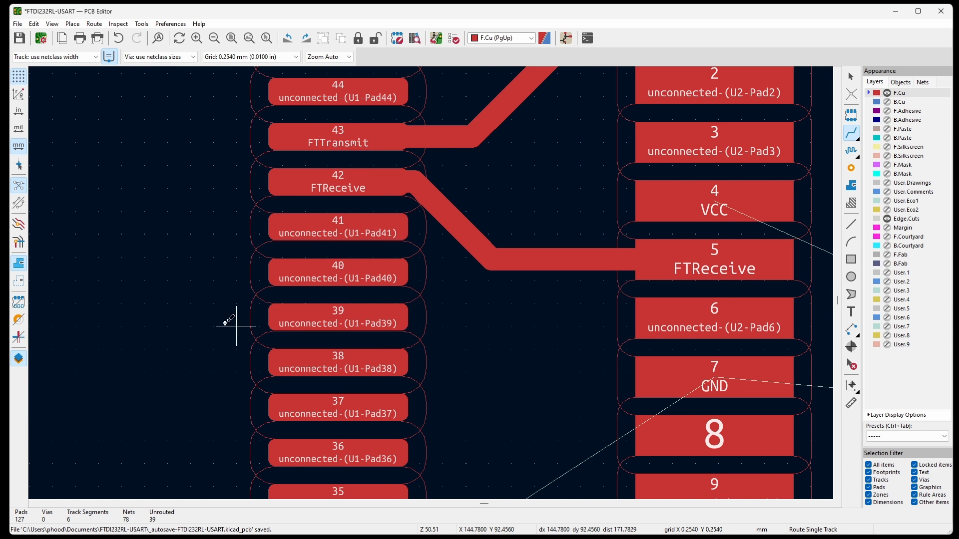
scroll(229, 321, down, 6)
scroll(494, 335, up, 5)
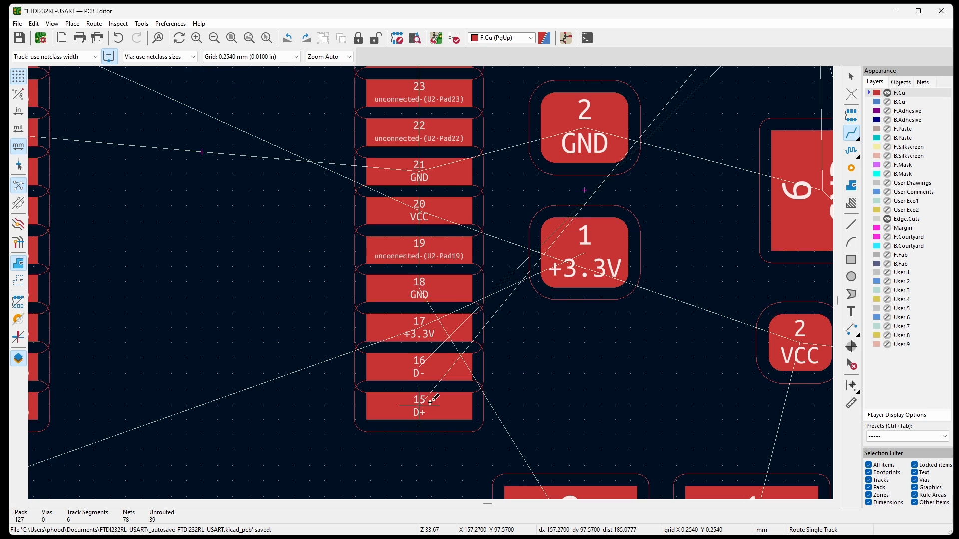
click(402, 399)
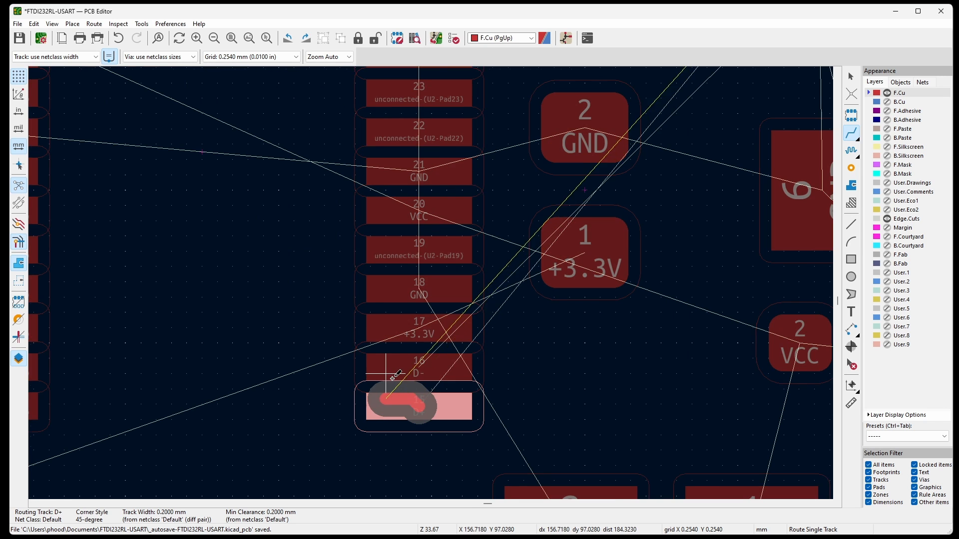
scroll(398, 387, down, 3)
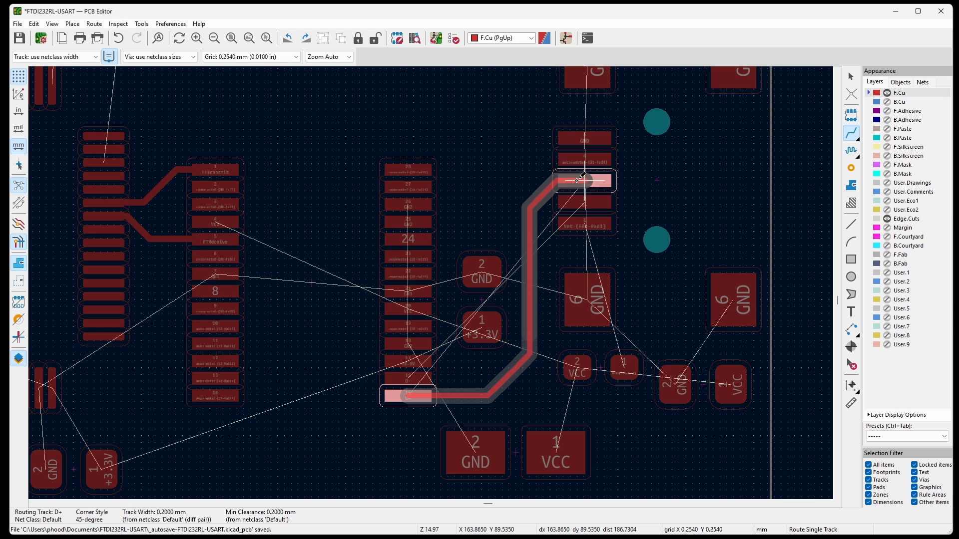
click(580, 179)
Route the D- track from U2 pad 16 around pad 15 and alongside the D+ track to connector pad 2.
scroll(395, 394, up, 1)
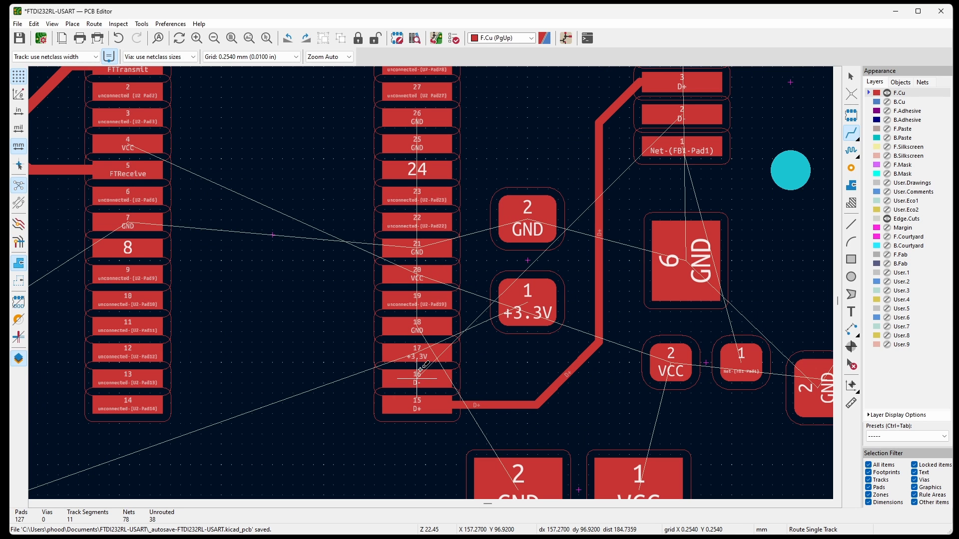
click(418, 378)
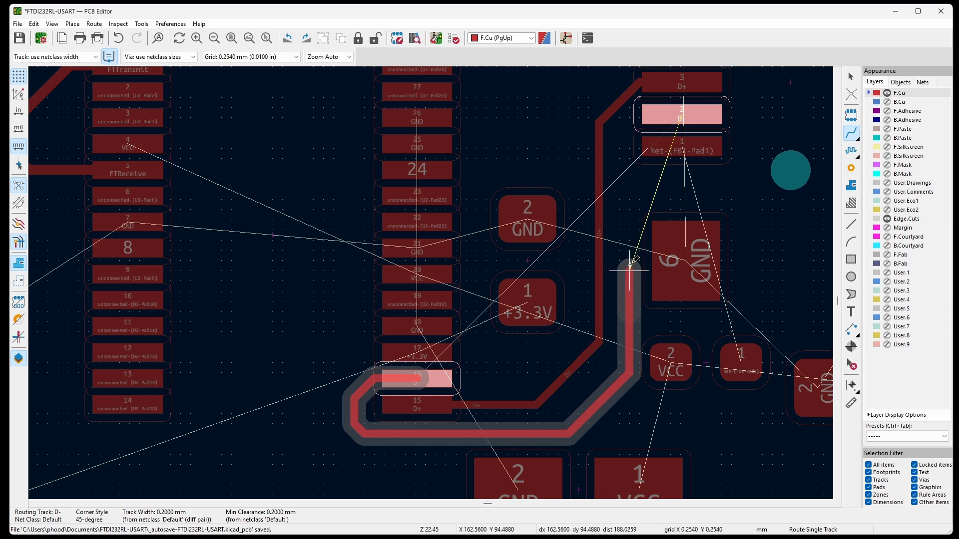
click(681, 115)
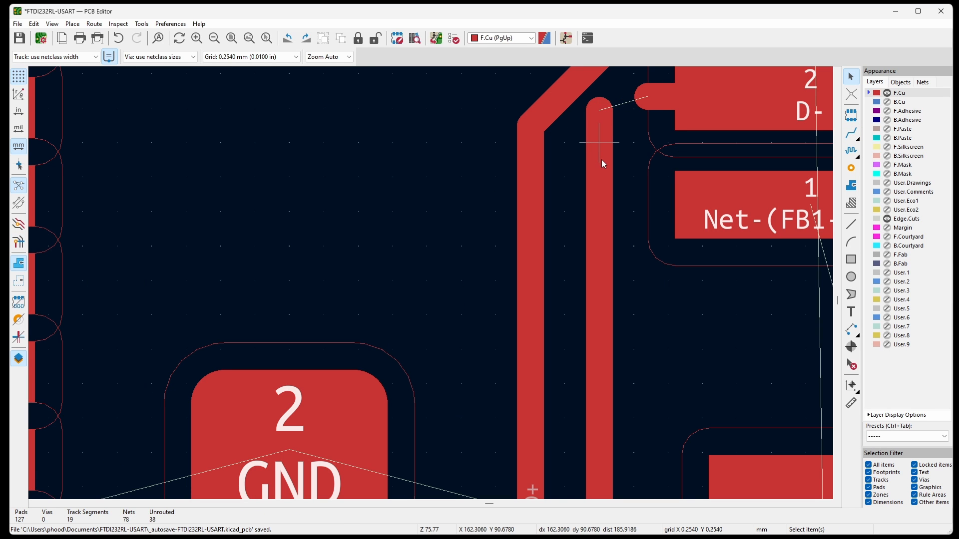
Delete the D- track's vertical segment and reroute it from the diagonal's end to connector pad 2.
click(602, 160)
key(Delete)
scroll(618, 202, down, 5)
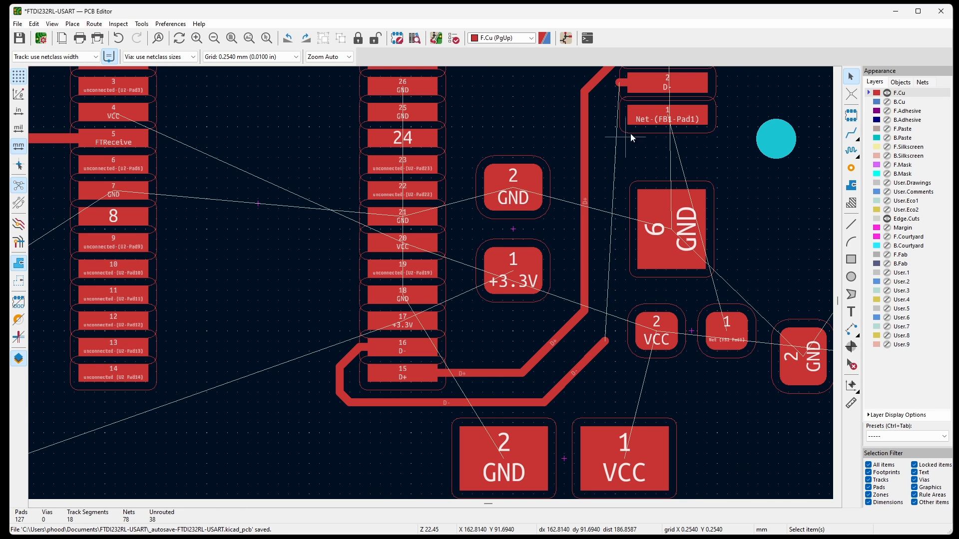
click(851, 133)
click(606, 341)
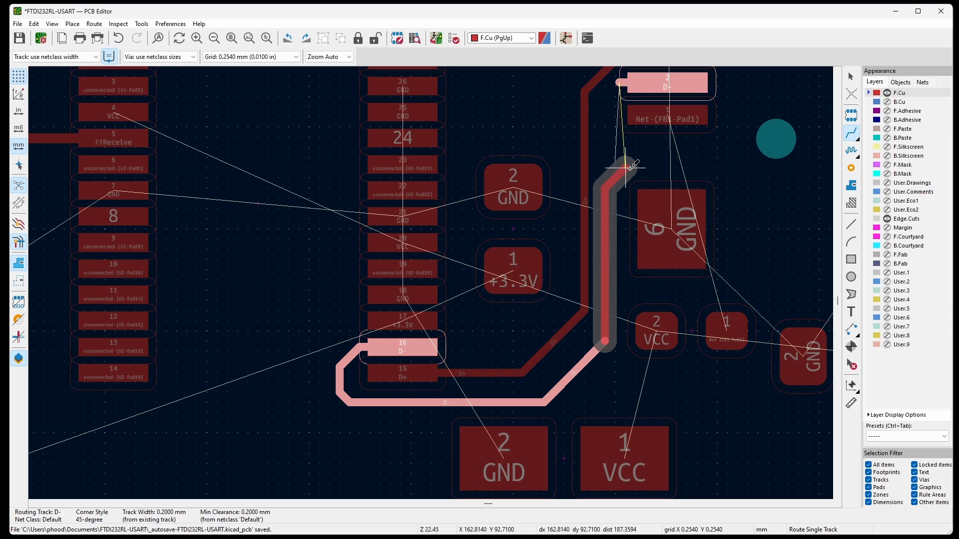
click(628, 84)
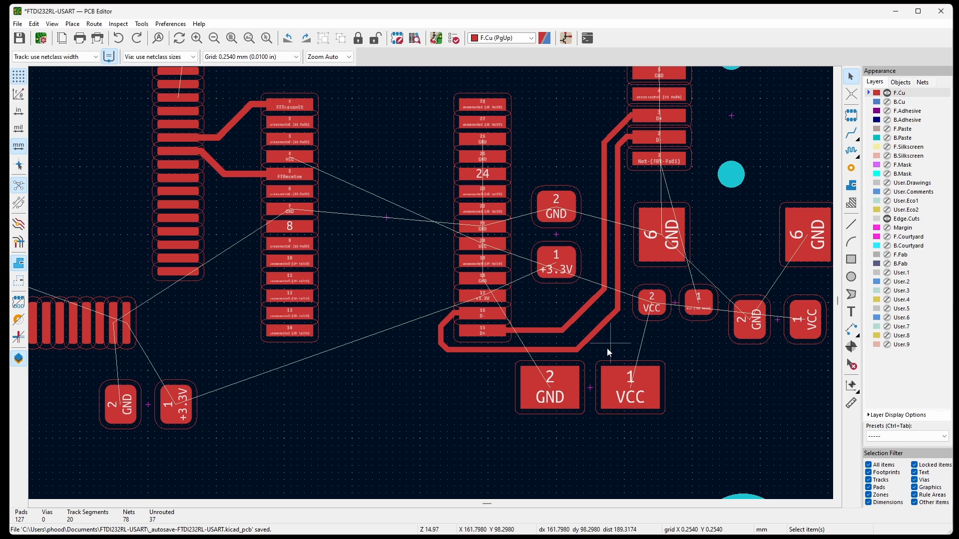
Try to length-tune the D+ track's vertical section with meanders between U2 and the connector.
click(851, 151)
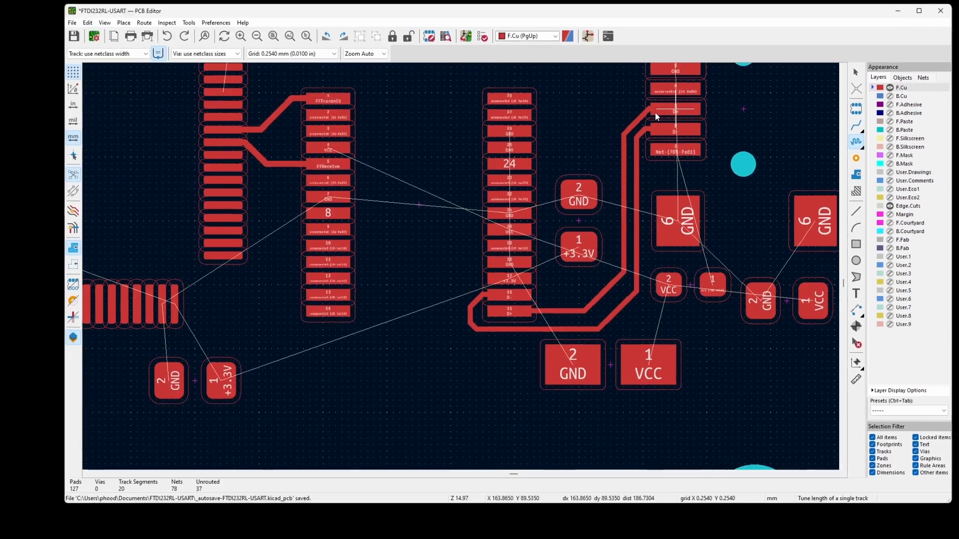
click(210, 307)
click(597, 296)
click(598, 298)
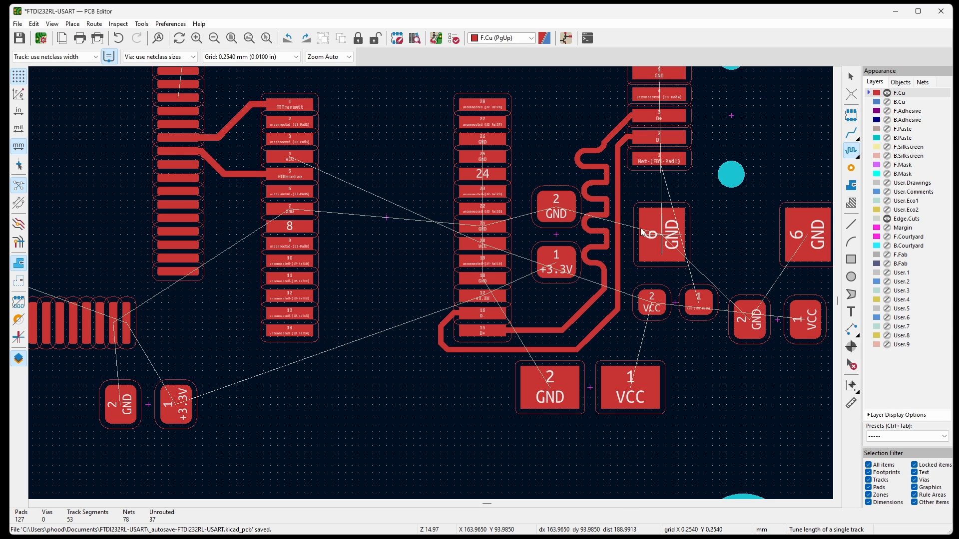
key(ctrl+z)
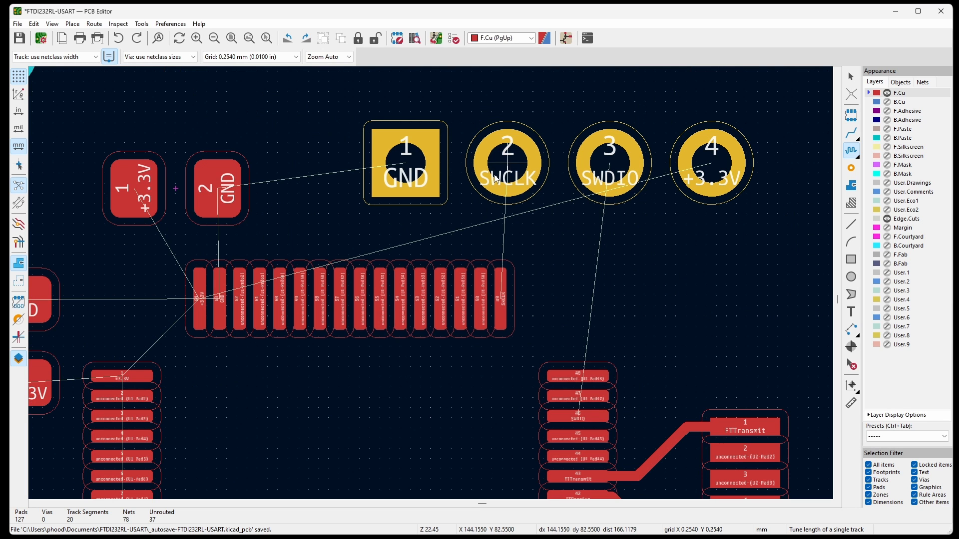
Route SWCLK from header pin 2 to U1 pad 49, and SWDIO from header pin 3 to U1 pad 46.
click(851, 133)
click(508, 162)
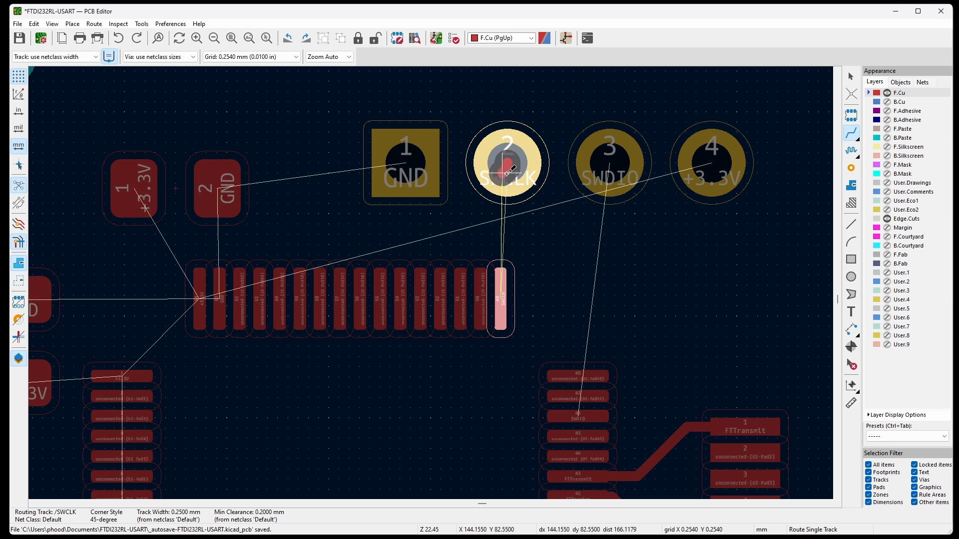
click(501, 279)
click(609, 161)
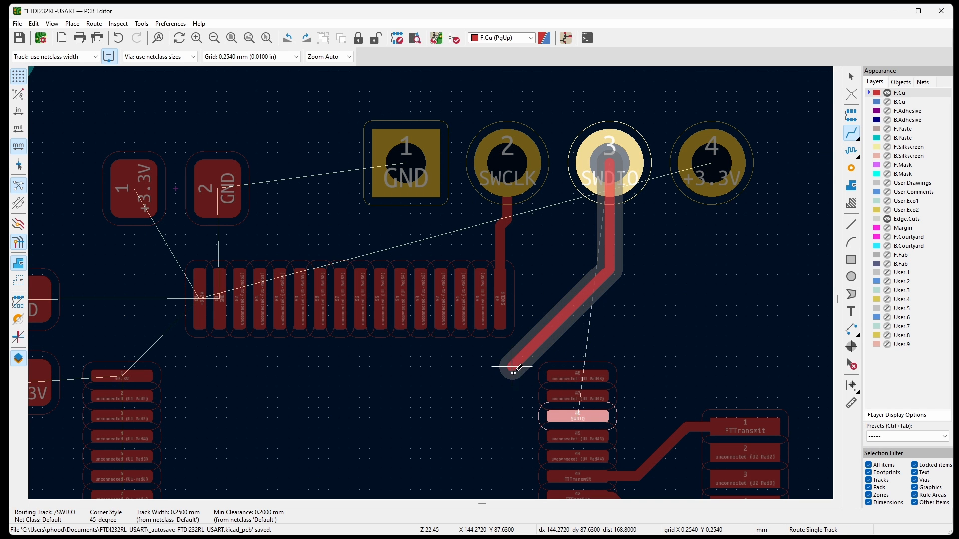
click(578, 416)
Route +3.3V tracks from pad 1 of each of the four capacitors around U1 to its nearest +3.3V pad.
scroll(536, 100, down, 2)
scroll(536, 100, down, 1)
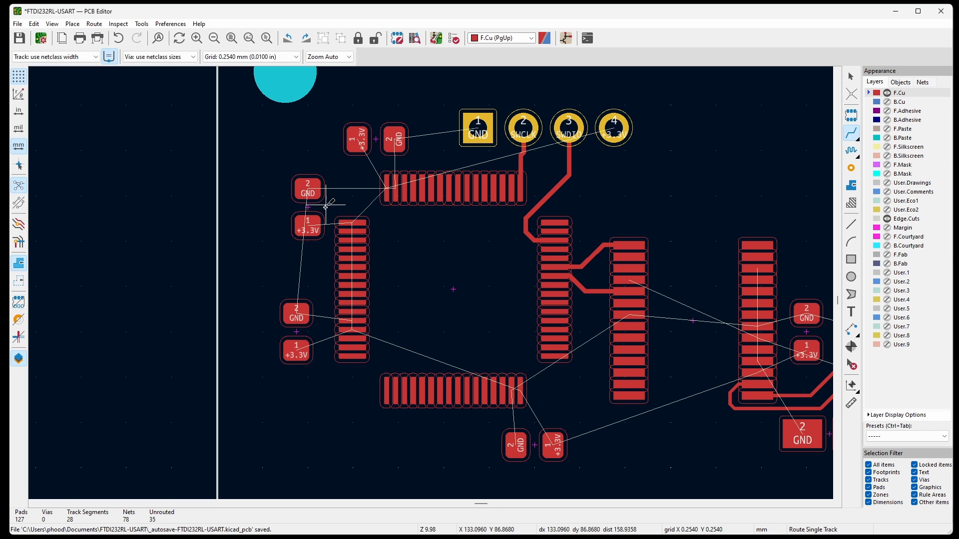
scroll(345, 132, up, 1)
click(360, 146)
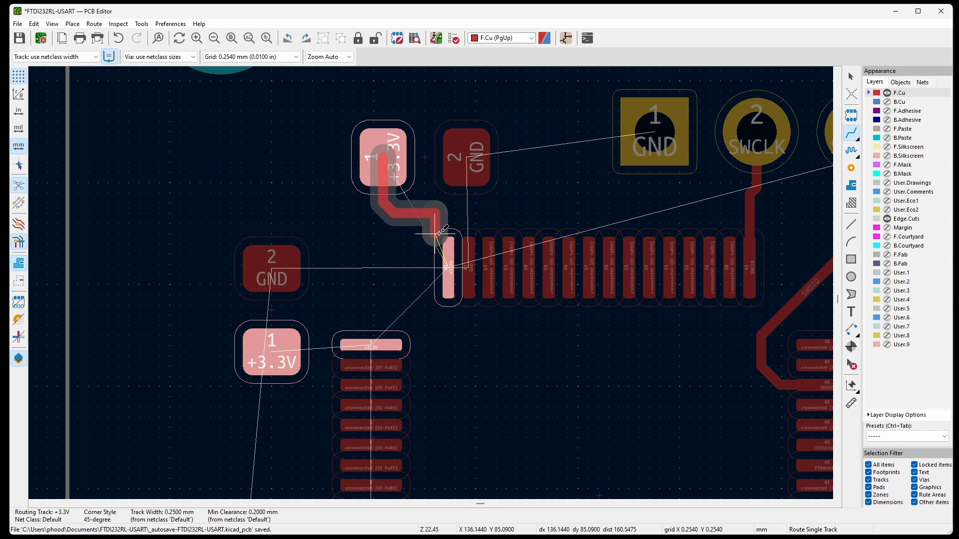
click(386, 188)
click(320, 225)
scroll(321, 349, down, 2)
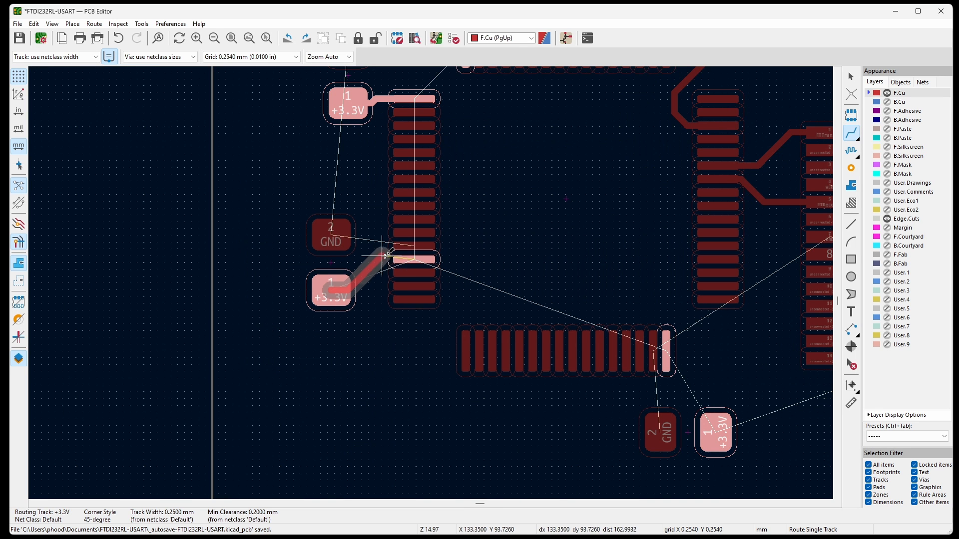
click(415, 259)
click(712, 422)
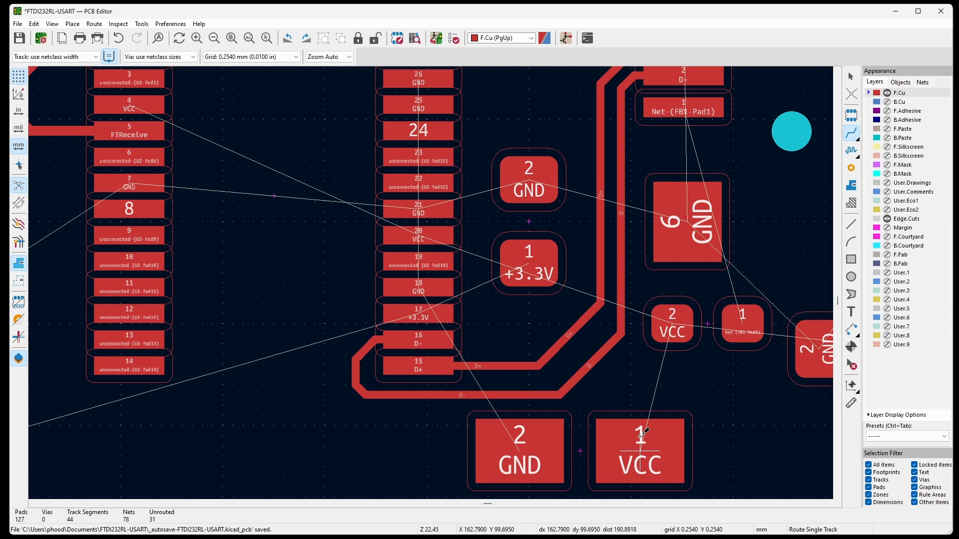
Set the track width to 0.500 mm and route VCC from the large capacitor's pad 1 to FB1 pad 2 and the VCC pad near the board edge.
scroll(452, 370, down, 2)
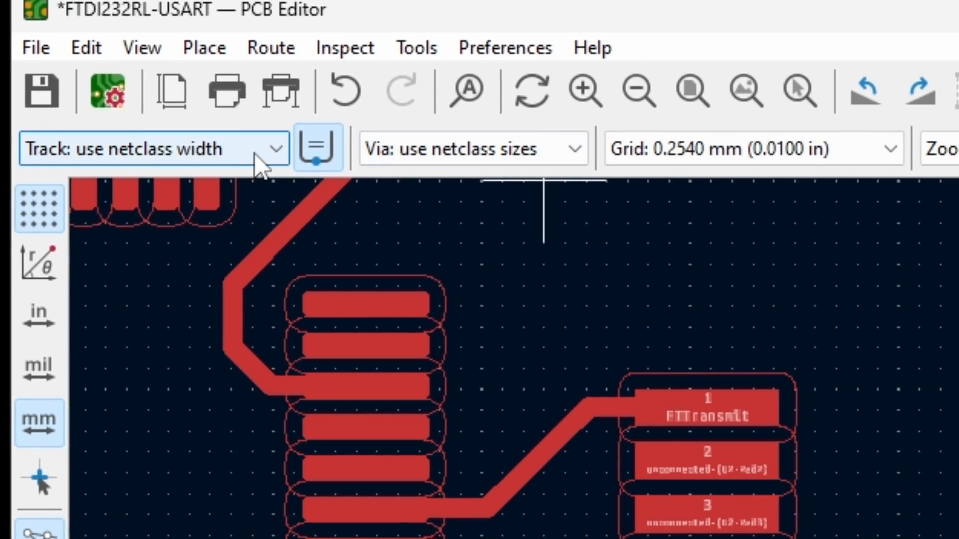
click(255, 155)
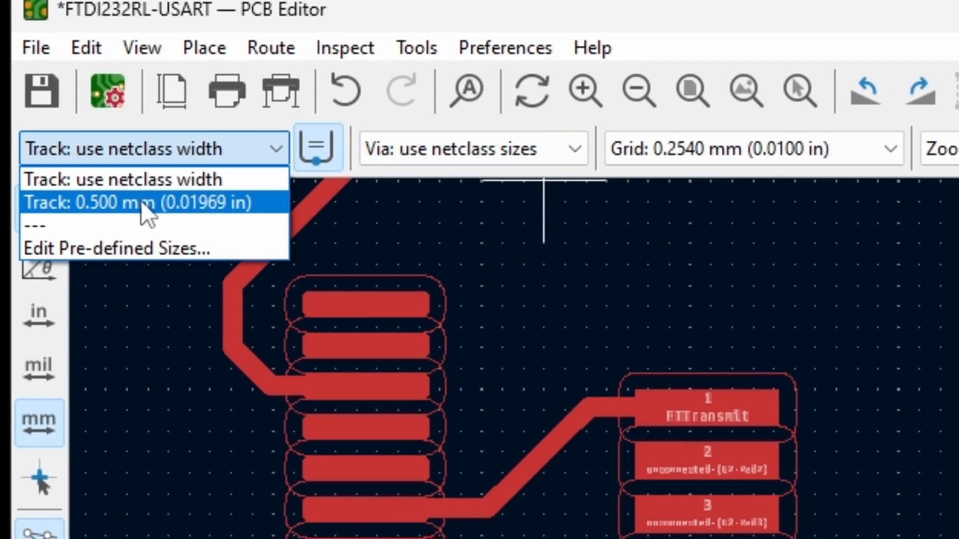
click(144, 203)
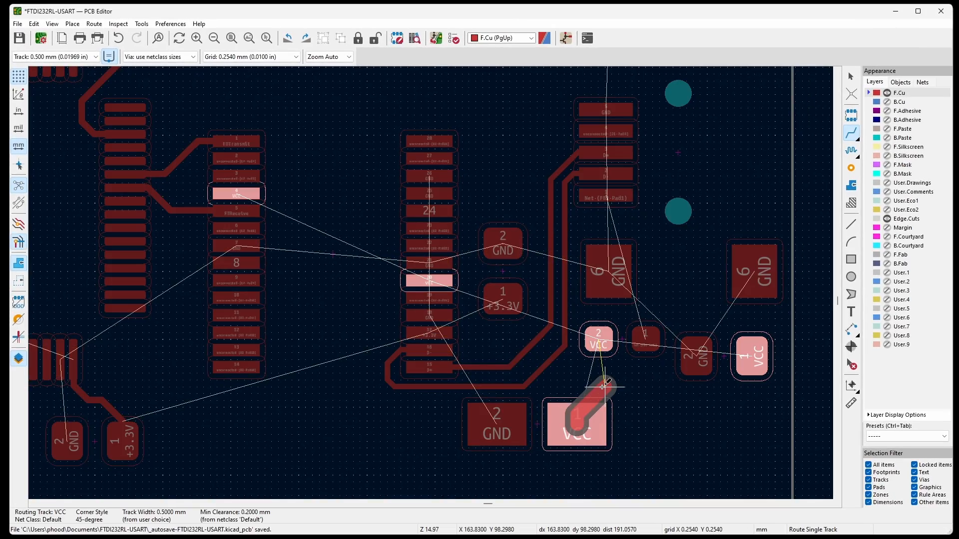
click(598, 341)
click(751, 362)
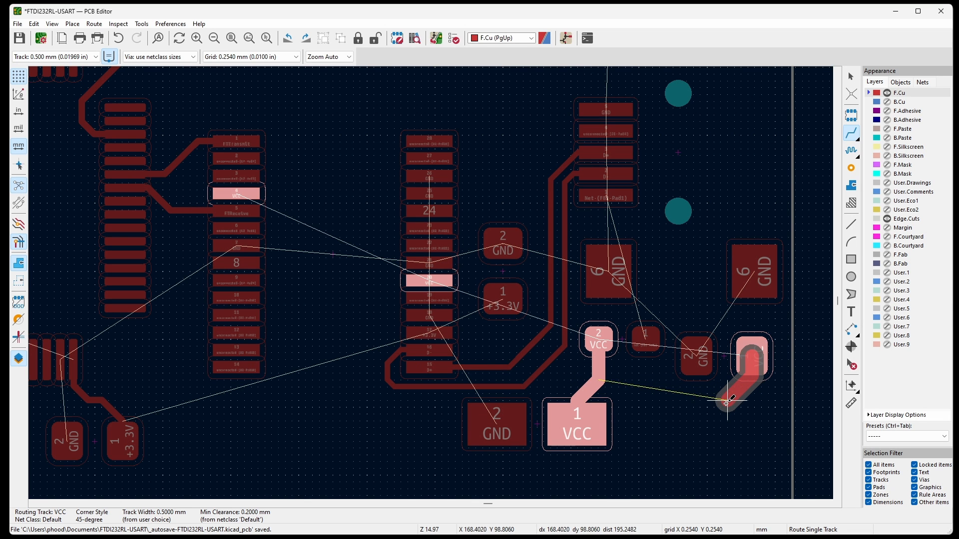
click(573, 425)
Return to the netclass track width and route +3.3V from the capacitor beside U2 through U2 pad 17 to the capacitor below U1.
scroll(573, 425, down, 2)
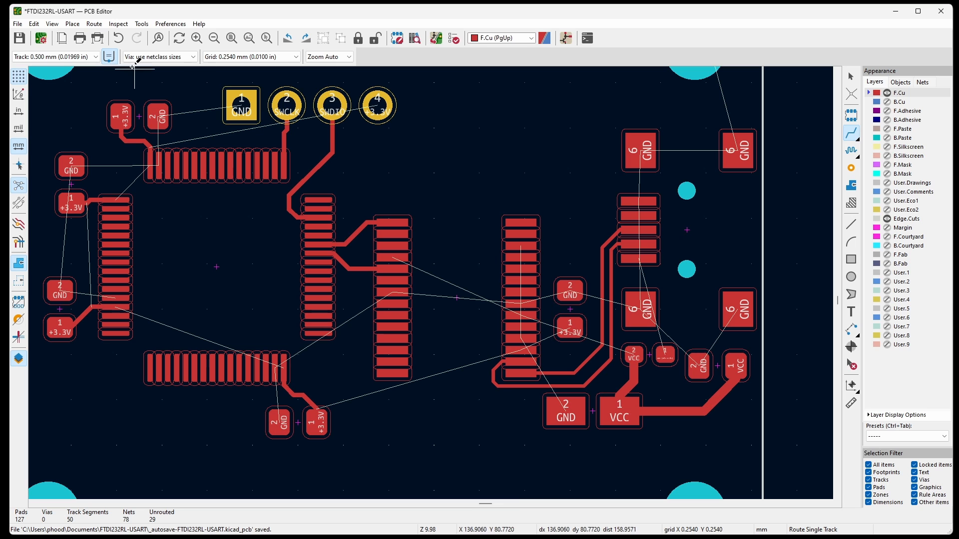
click(75, 57)
click(56, 66)
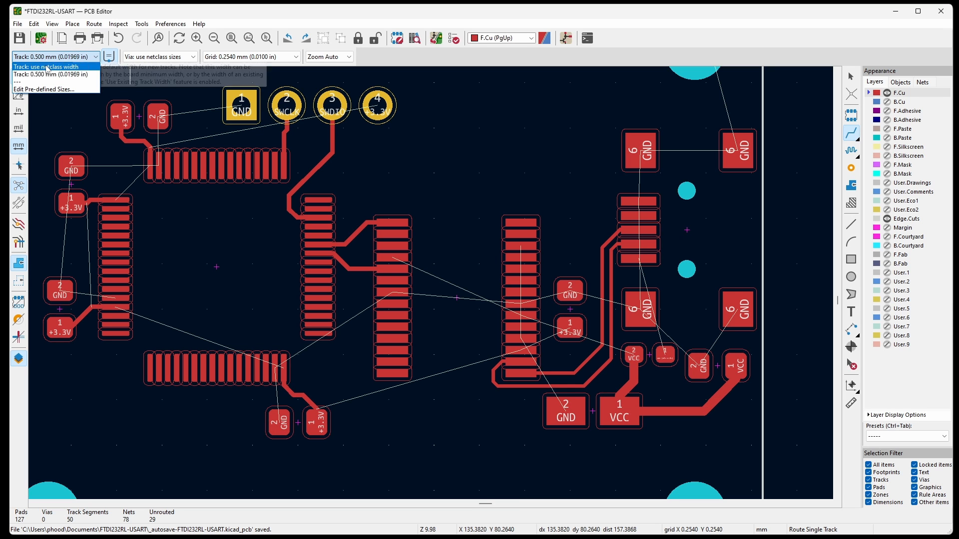
scroll(559, 334, up, 4)
click(584, 298)
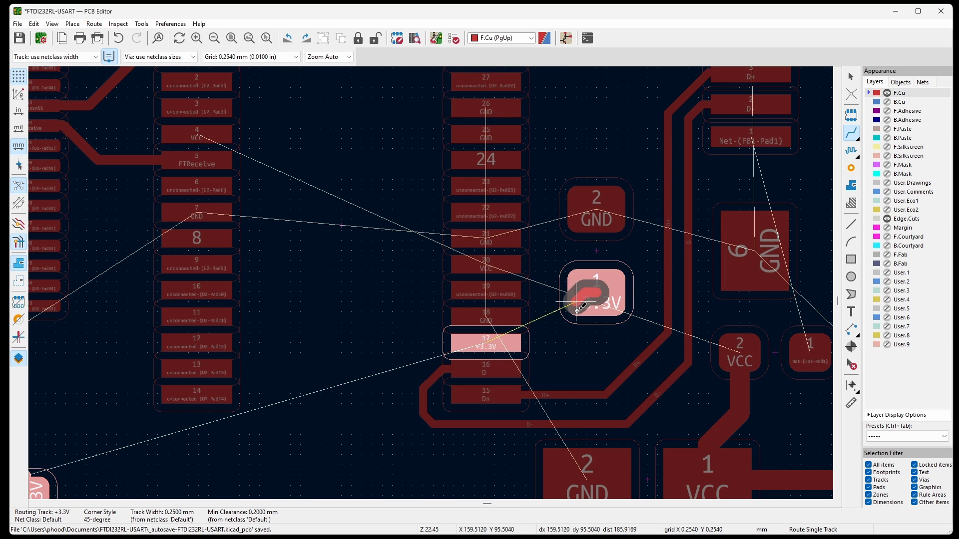
scroll(554, 330, down, 1)
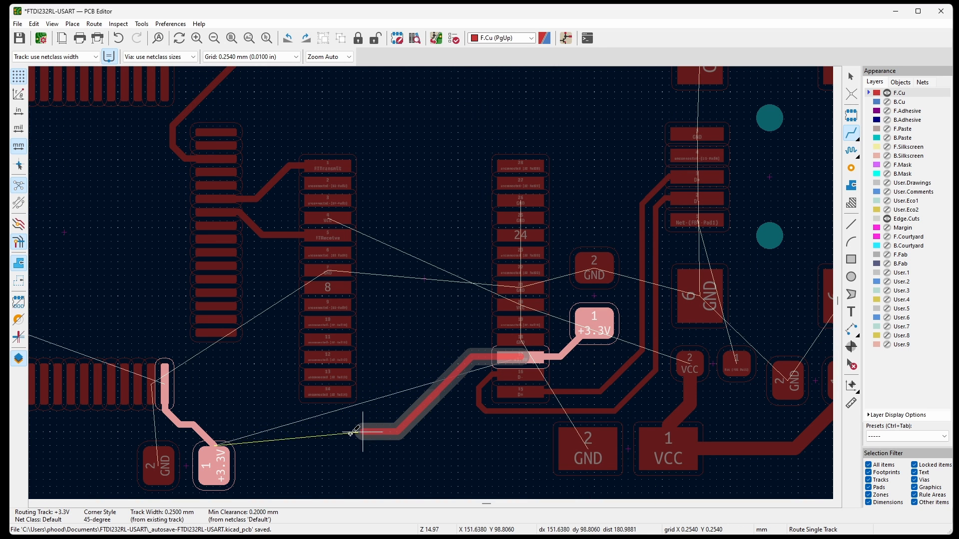
click(216, 449)
Route the Net-(FB1-Pad1) track from FB1 pad 1, past the inner GND shield pad, to connector pad 1.
scroll(596, 371, up, 1)
click(640, 269)
scroll(664, 365, down, 2)
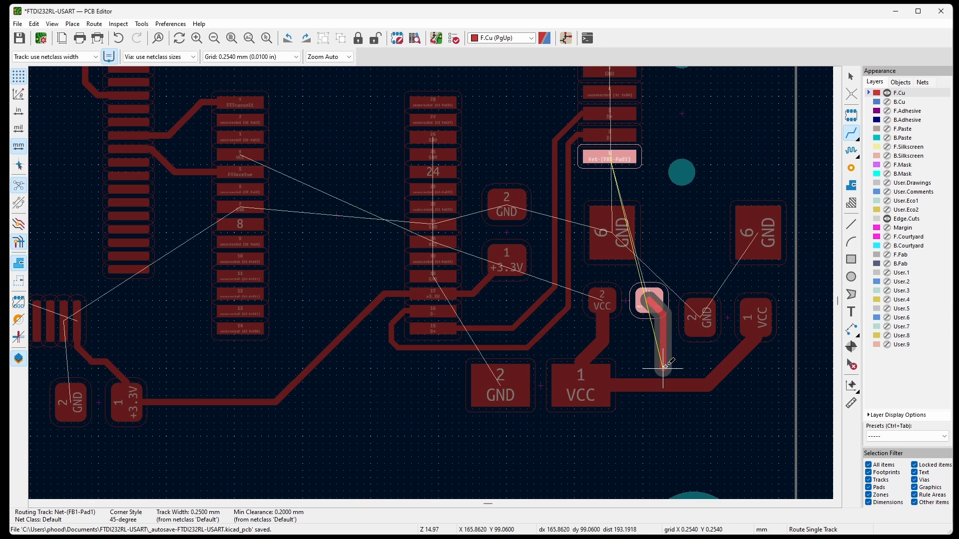
scroll(666, 257, up, 1)
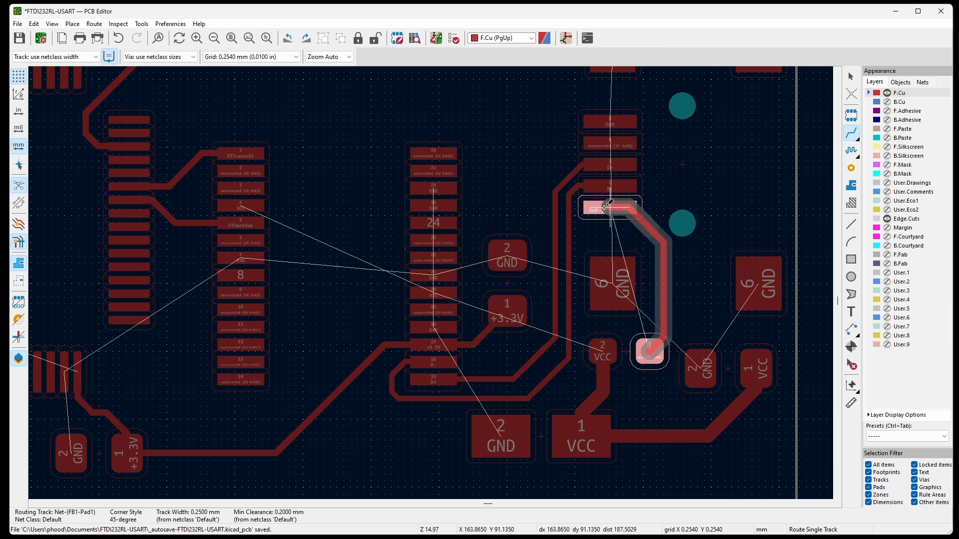
click(623, 218)
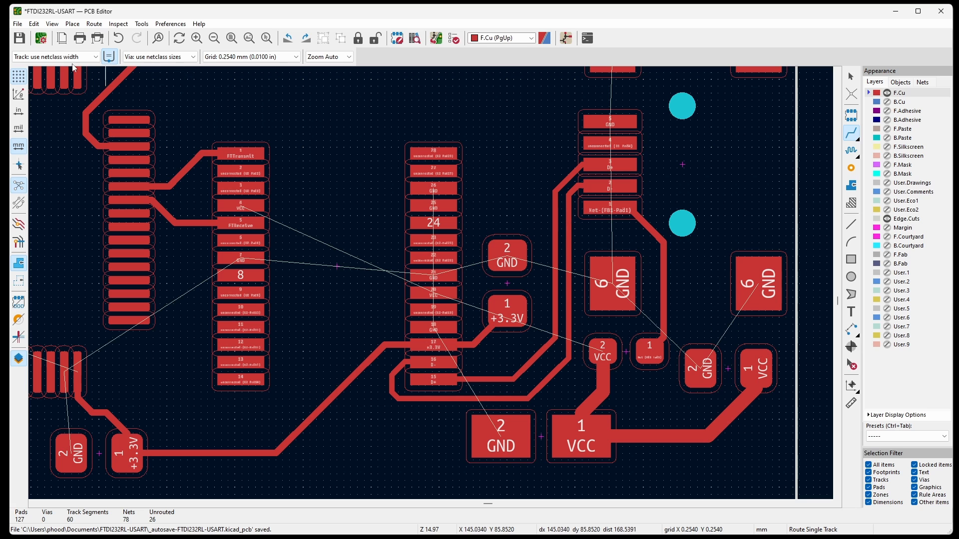
Set the track width to 0.500 mm and route GND from pad 2 of the edge capacitor to the outer lower shield pad 6.
click(55, 56)
click(60, 70)
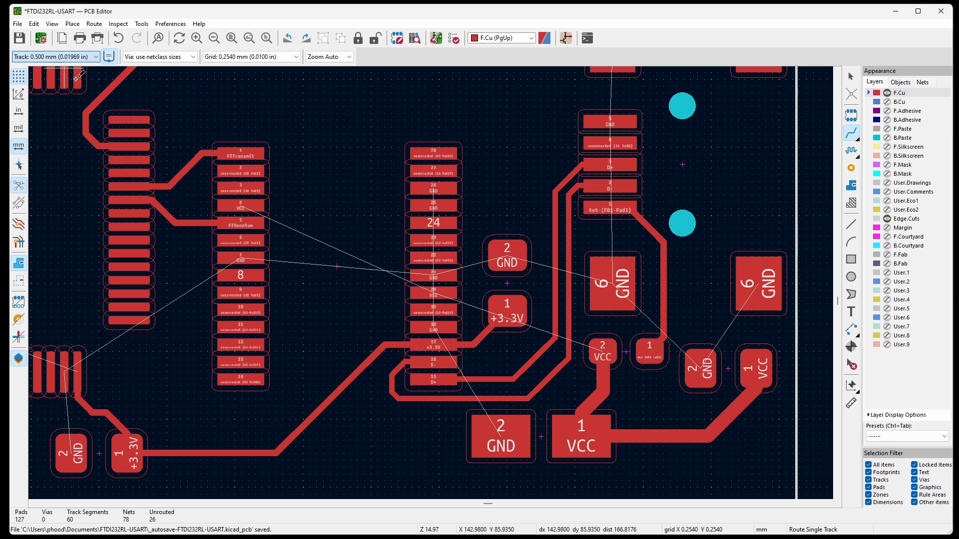
click(700, 357)
click(759, 272)
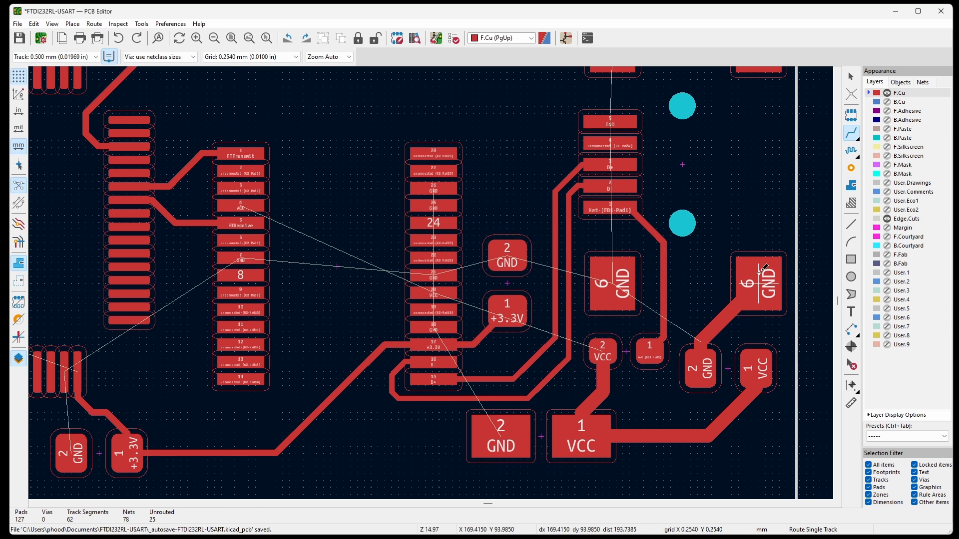
Show the B.Cu layer and connect the outer lower GND shield pad 6 to a via placed just above it.
click(887, 103)
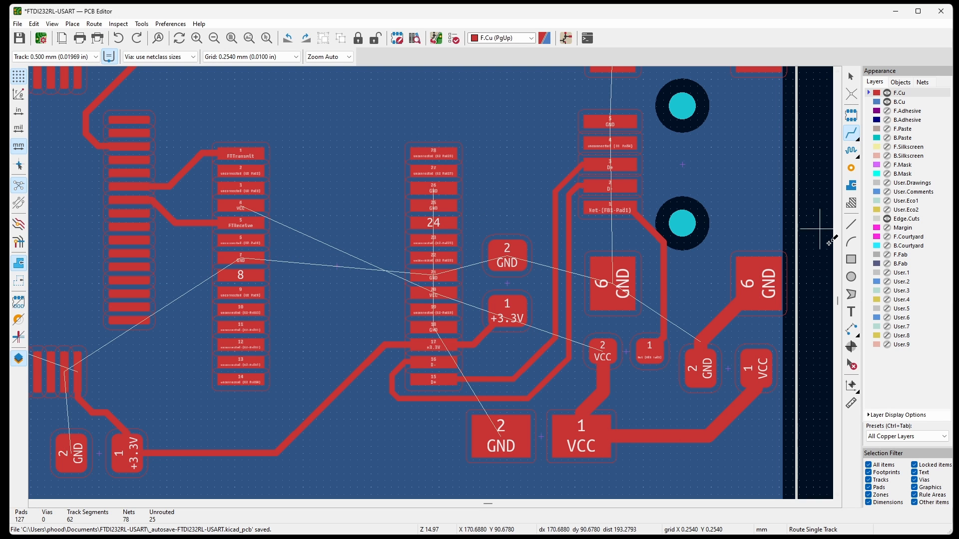
click(763, 284)
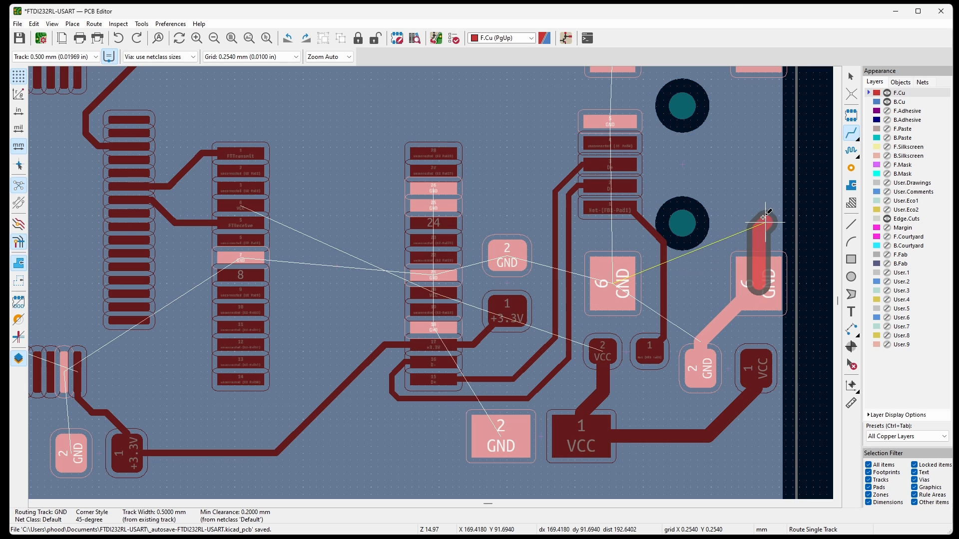
key(v)
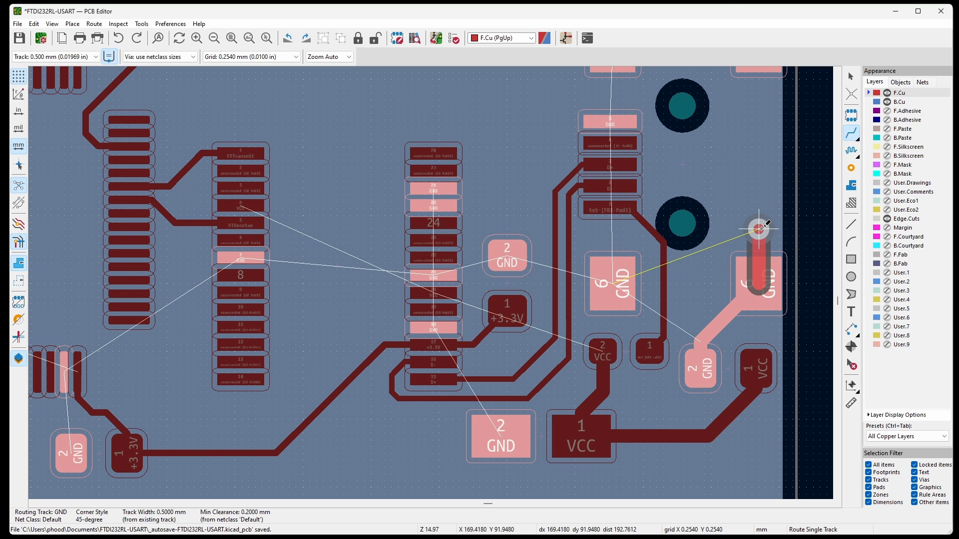
click(760, 228)
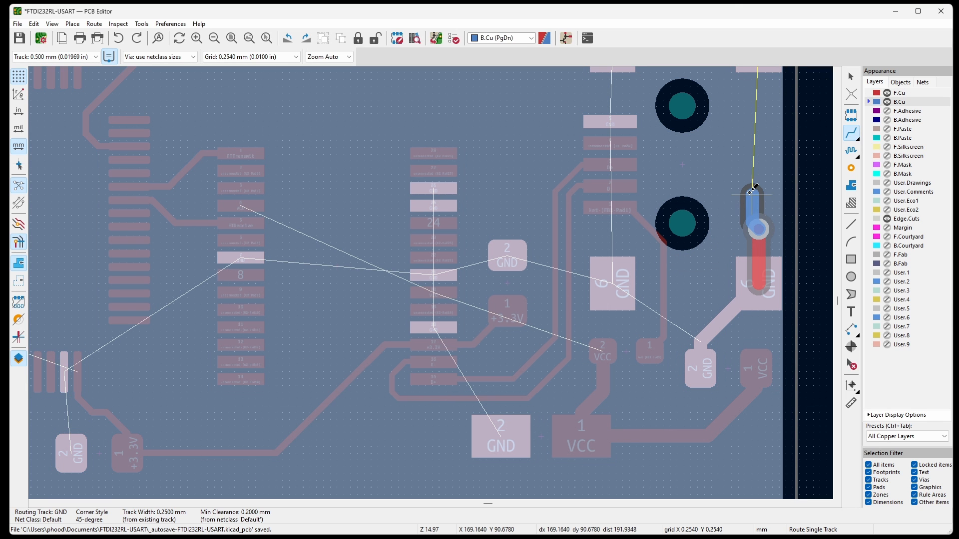
key(Escape)
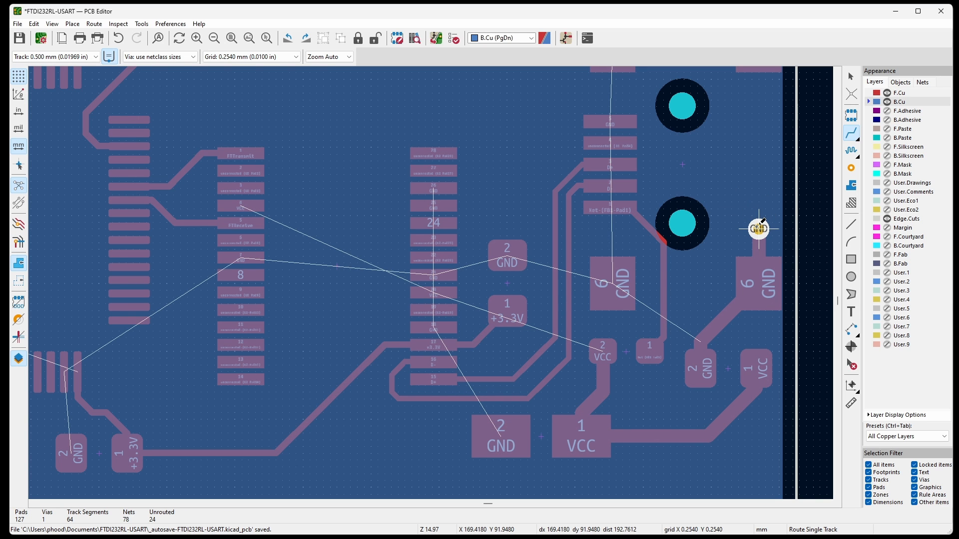
Connect the inner lower GND shield pad 6 to a via placed just above it.
scroll(660, 308, up, 3)
click(589, 270)
key(v)
click(594, 199)
key(Escape)
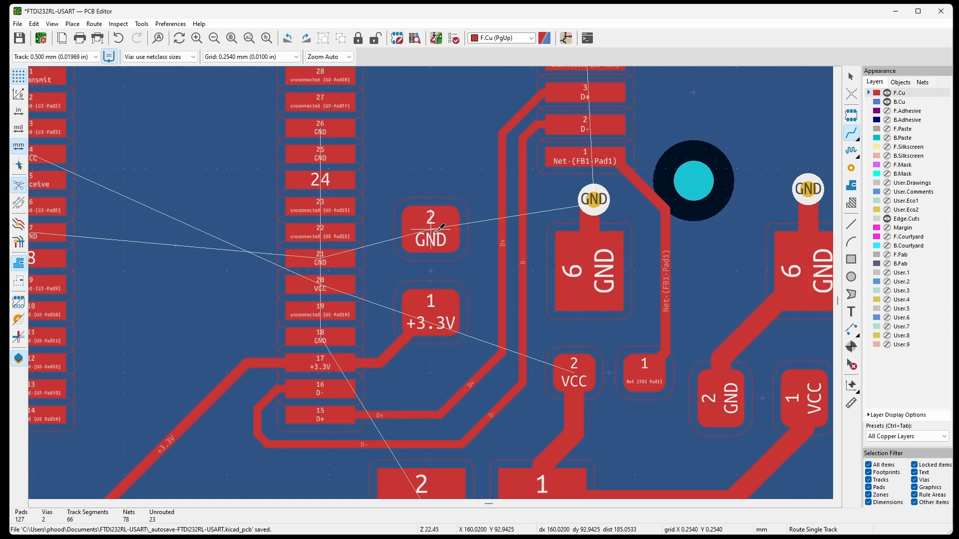
Add GND vias with short tracks to pad 2 of the capacitor beside U2 and pad 2 of the large capacitor.
click(430, 230)
key(v)
click(441, 188)
scroll(592, 205, down, 2)
click(478, 401)
key(v)
click(427, 400)
Return to the netclass track width and route U2 GND pads 25 and 26 to the via above the adjacent capacitor.
scroll(422, 233, up, 2)
click(409, 113)
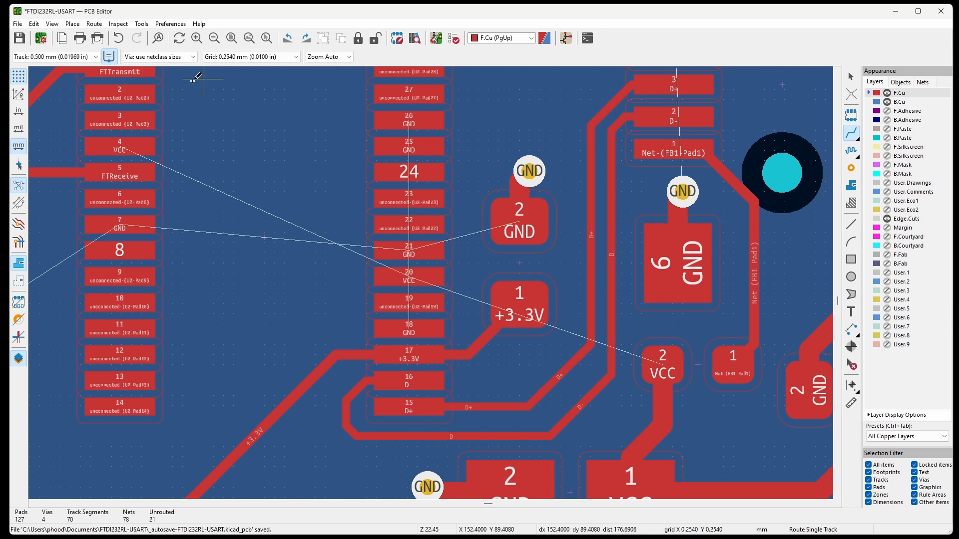
click(95, 56)
click(55, 71)
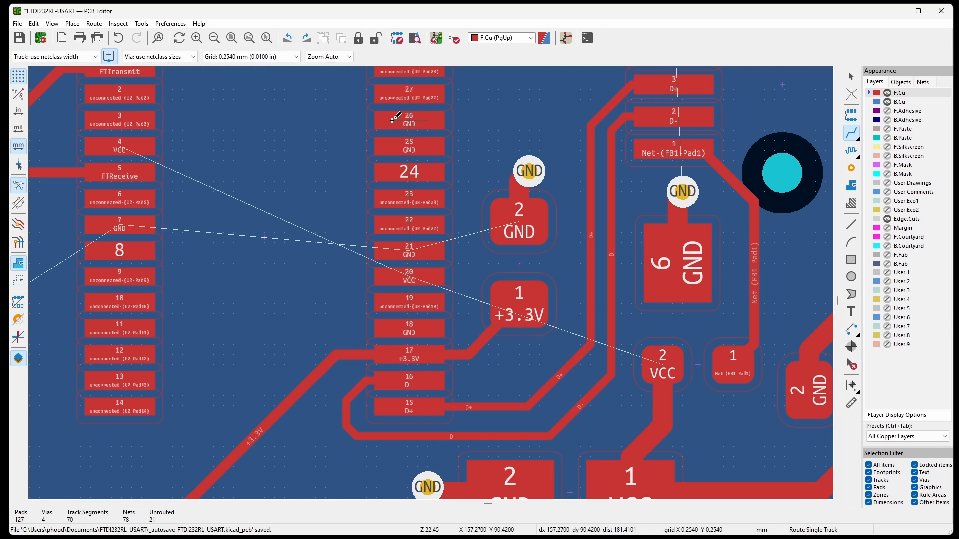
click(411, 141)
click(530, 171)
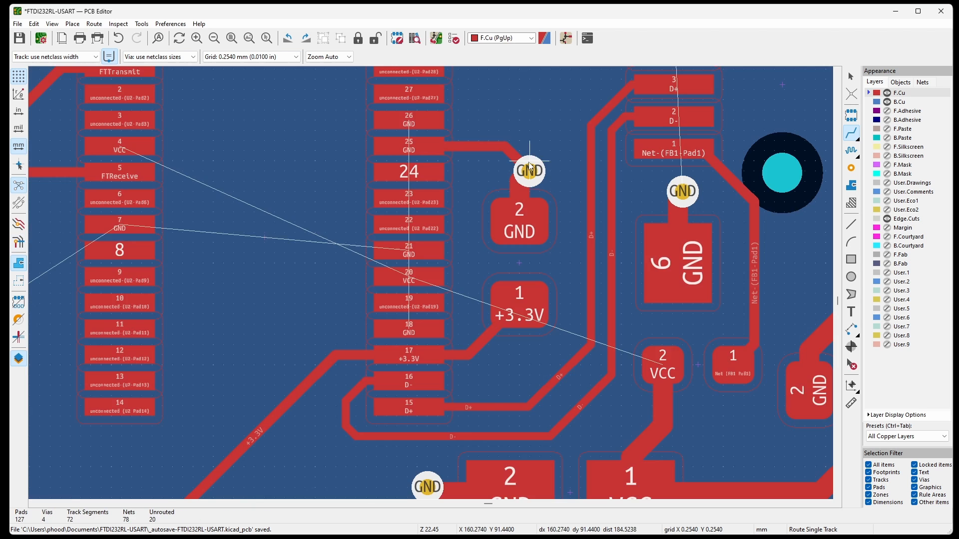
click(409, 120)
click(530, 169)
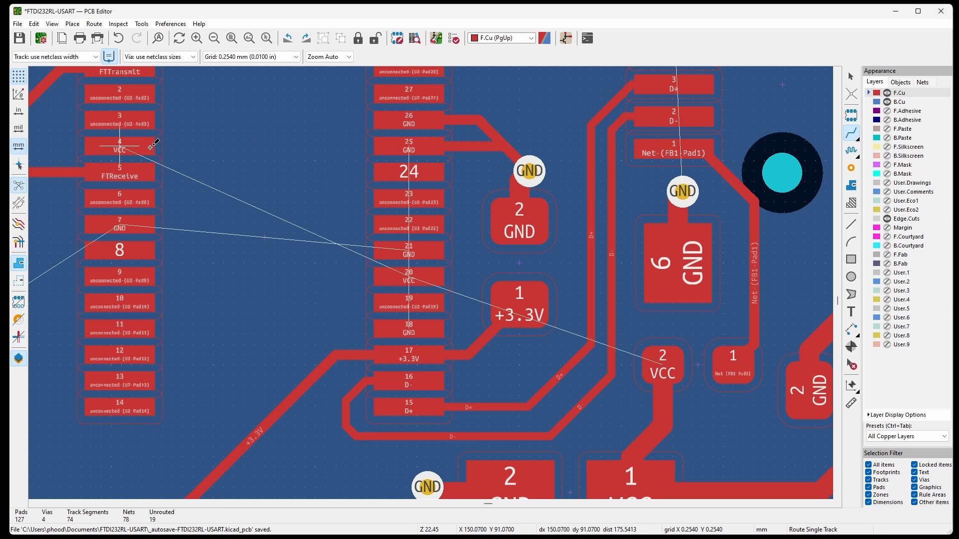
Route VCC from U2 pad 4 to pad 20 and connect U2 GND pads 18 and 7 to new vias.
click(123, 145)
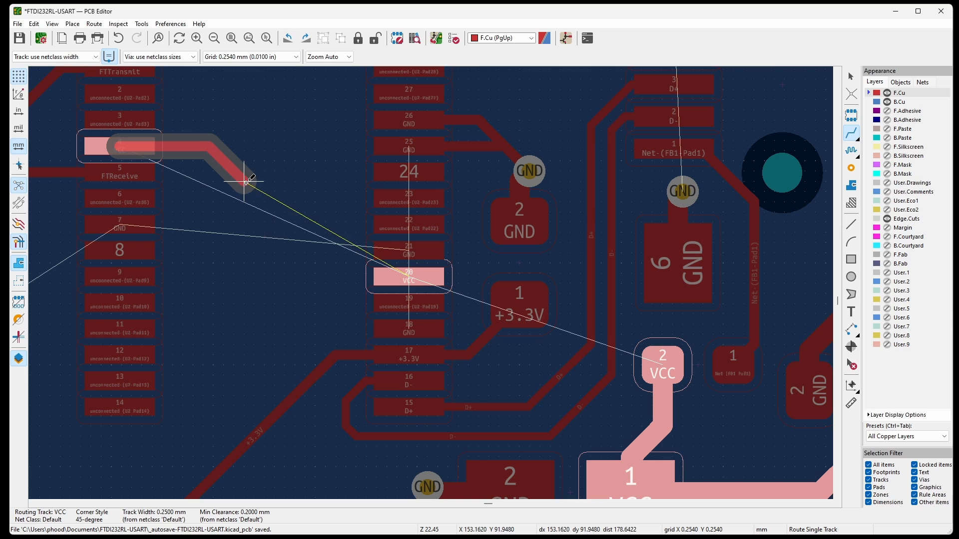
click(416, 275)
click(408, 329)
click(328, 328)
click(364, 237)
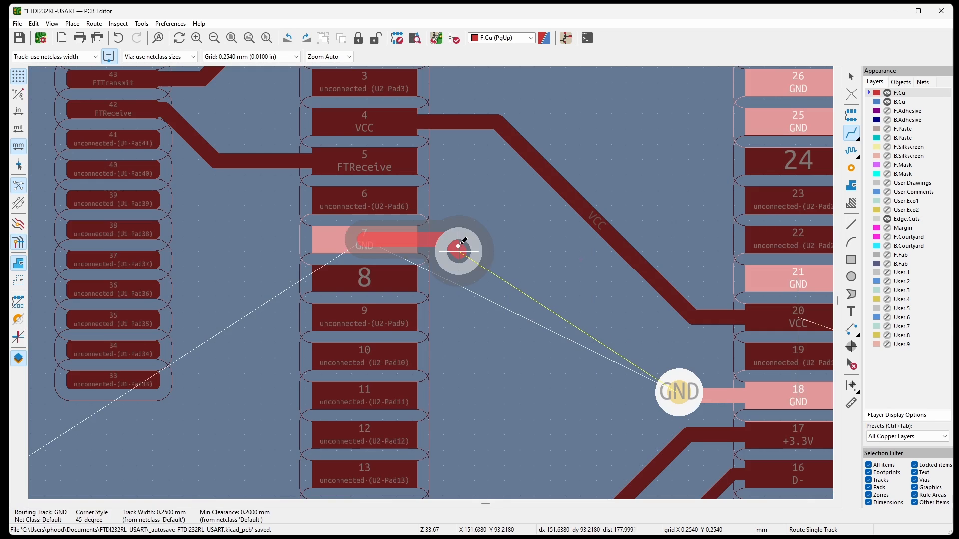
click(458, 251)
Route GND from U1 pad 31 to the capacitor below it, and +3.3V across U1 from pad 13 to pad 32.
click(348, 327)
click(353, 410)
click(327, 273)
click(495, 331)
Route GND from U1 pad 12 to pad 2 of the adjacent capacitor, and +3.3V from U1 pad 1 to the track at pad 13.
scroll(222, 254, up, 2)
click(462, 278)
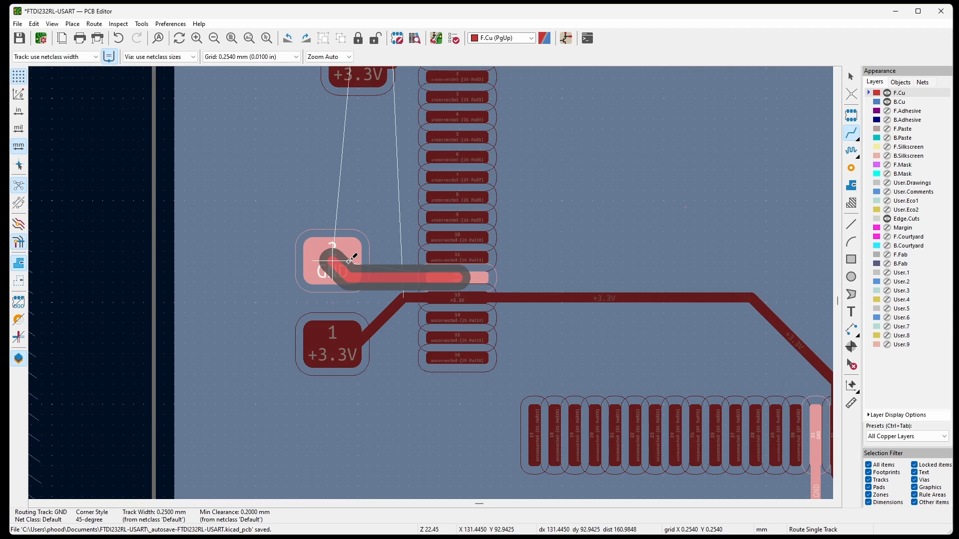
click(332, 261)
scroll(332, 262, down, 1)
click(455, 173)
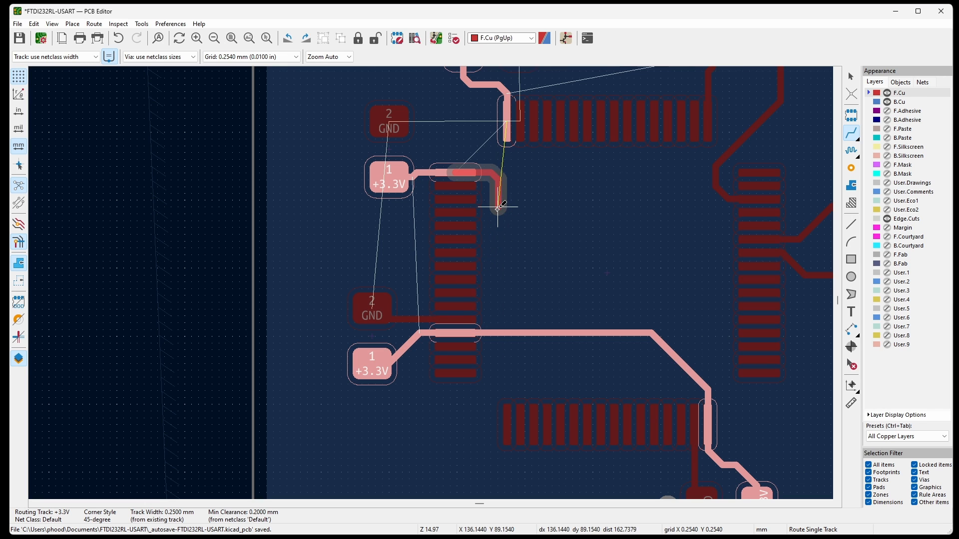
click(503, 334)
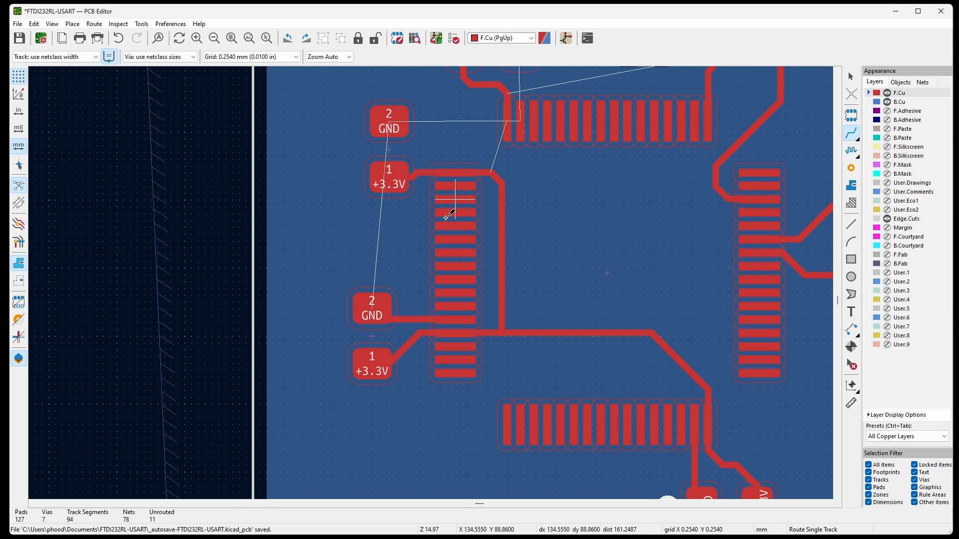
Run 0.5 mm GND tracks ending in vias from pad 2 of both capacitors beside U1 pads 1 and 12.
click(372, 310)
scroll(374, 320, up, 3)
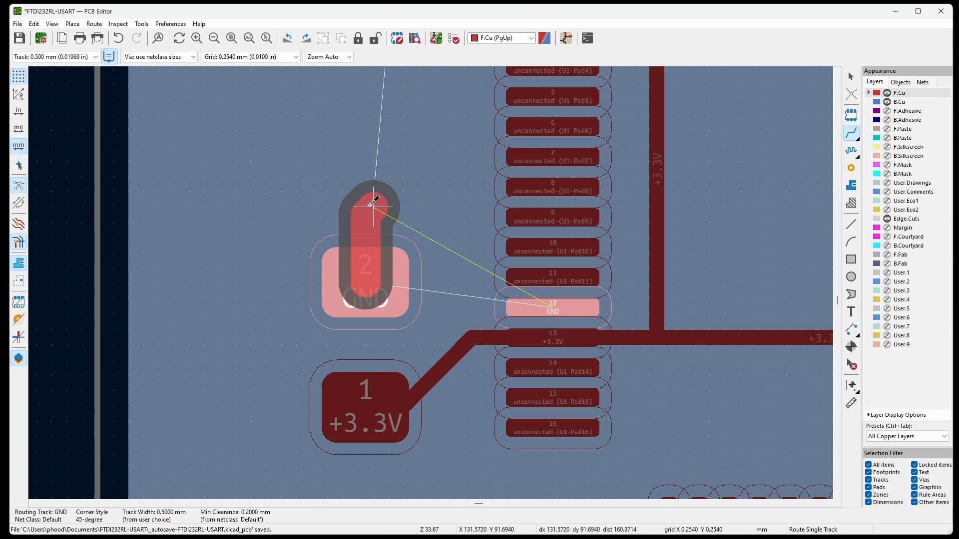
key(v)
click(372, 193)
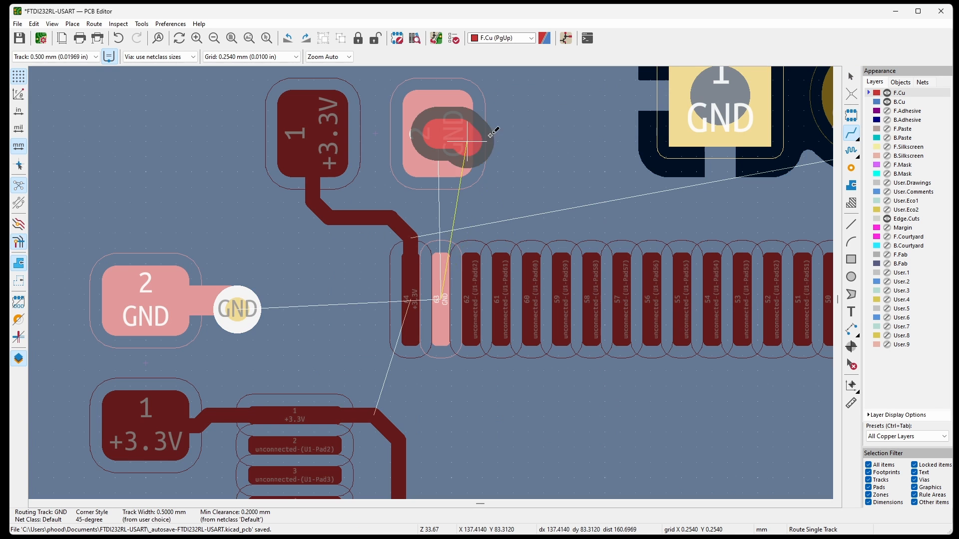
key(v)
Route +3.3V from the first pad of U1's upper row to the track at pad 1, and connect J1's upper GND pads to vias with 0.5 mm tracks.
click(527, 129)
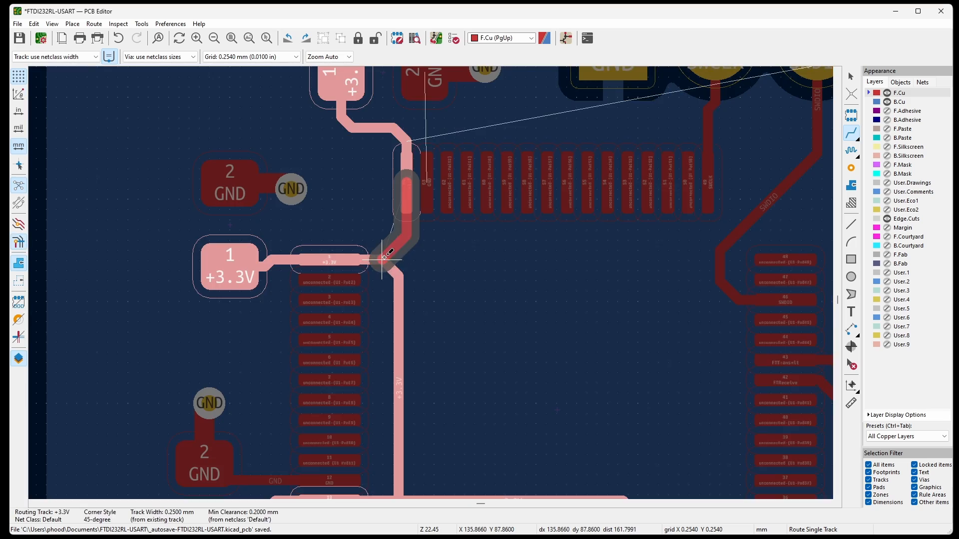
click(384, 258)
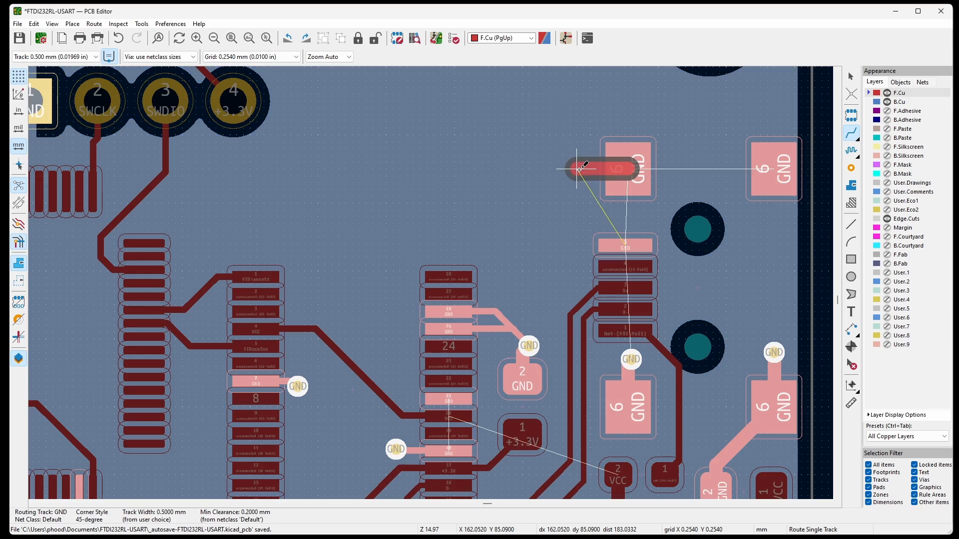
key(Escape)
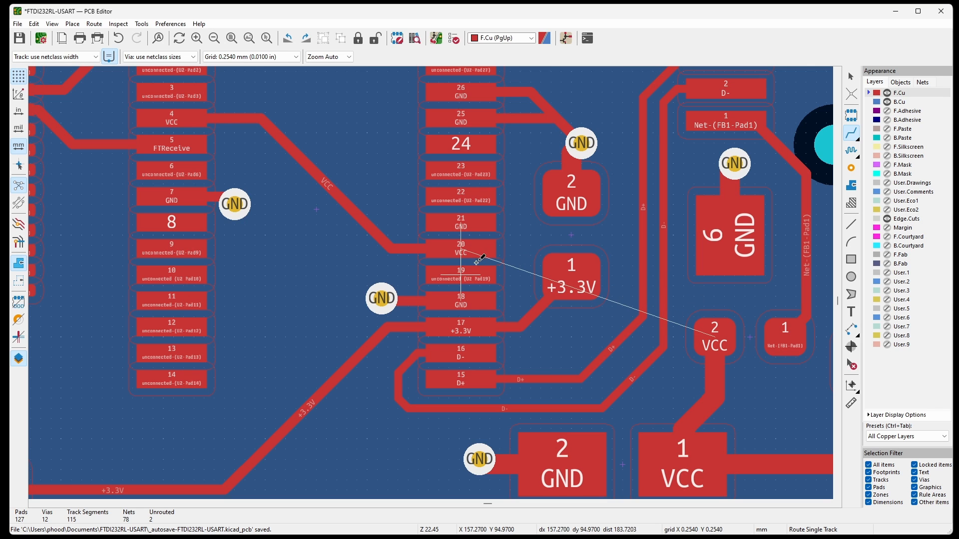
Route VCC from U2 pad 20 to FB1 pad 2, crossing D+ and D- on B.Cu between two vias, and refill the zones.
click(466, 248)
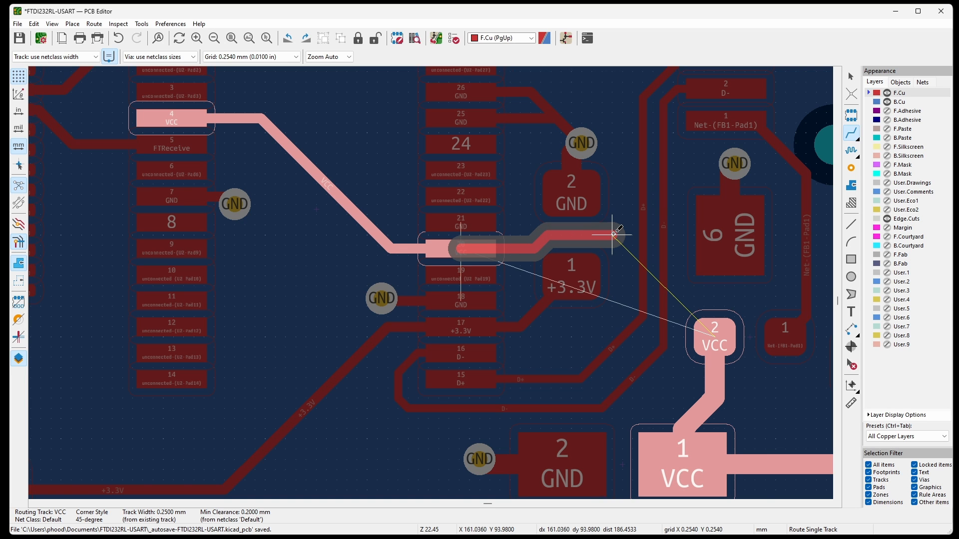
key(v)
scroll(614, 234, up, 2)
double_click(614, 234)
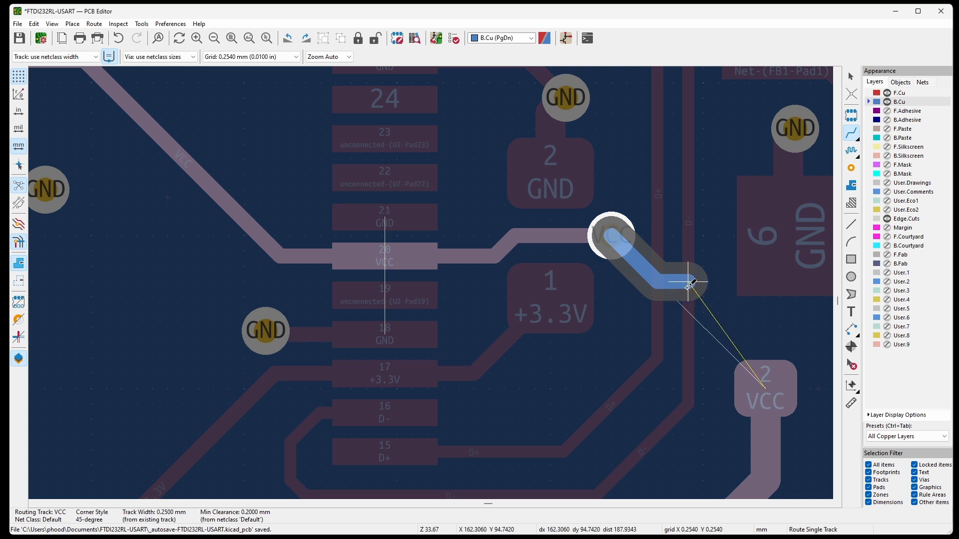
key(v)
click(727, 330)
key(v)
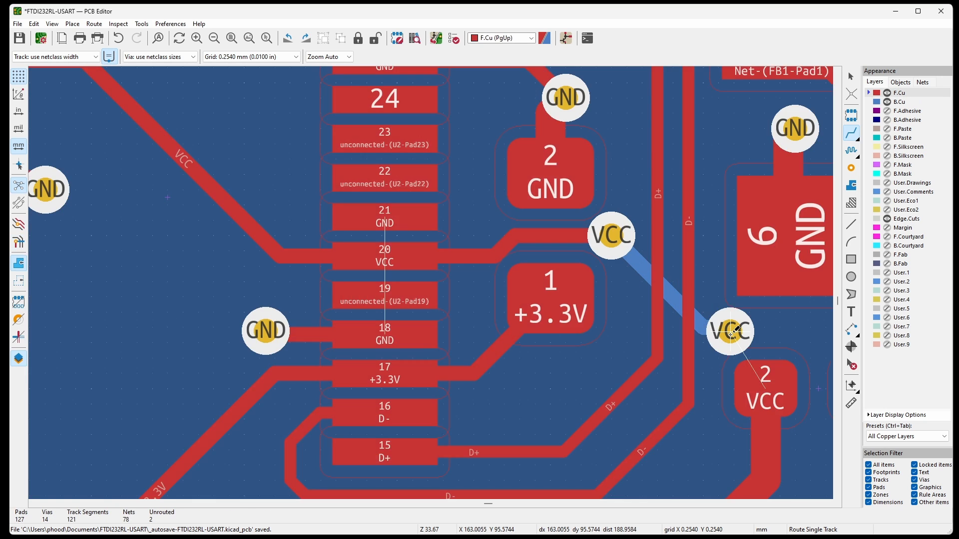
click(729, 332)
click(759, 384)
scroll(649, 279, down, 3)
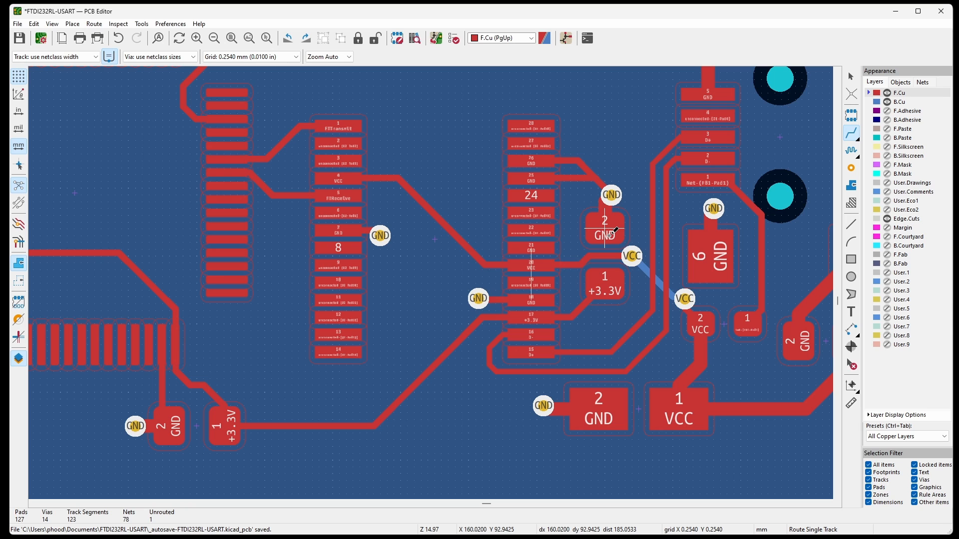
key(b)
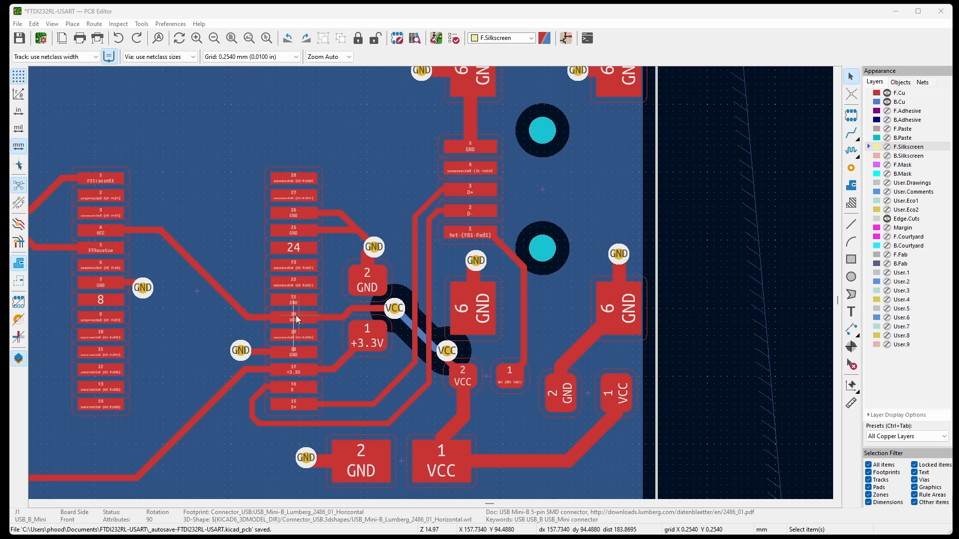
Hide all layers to look for the remaining unrouted connection, and restore the All Copper Layers preset.
scroll(629, 314, down, 3)
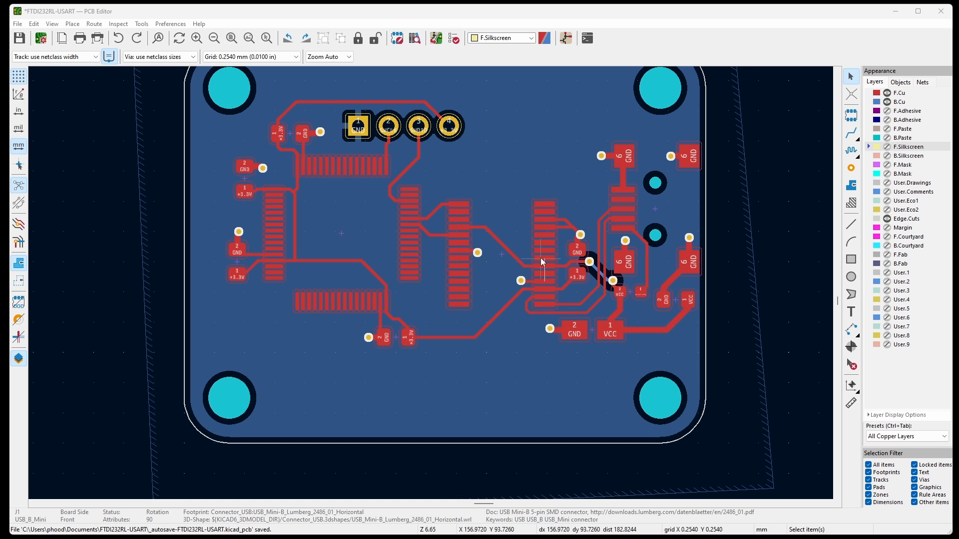
click(887, 93)
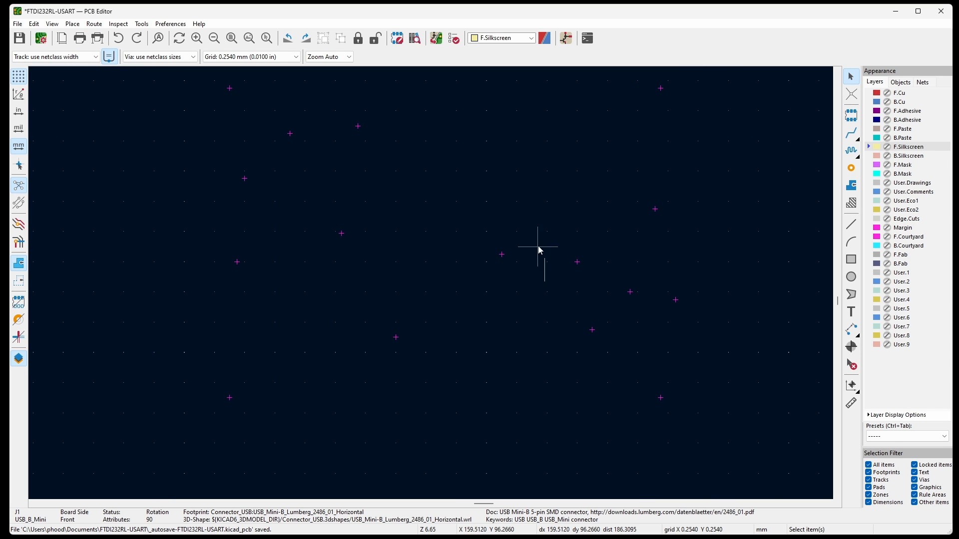
scroll(597, 356, down, 4)
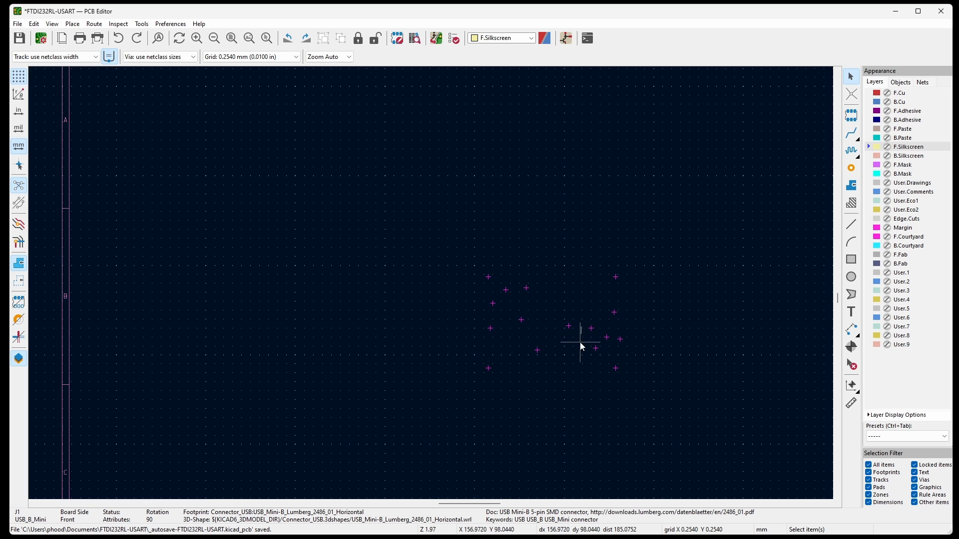
scroll(580, 343, up, 4)
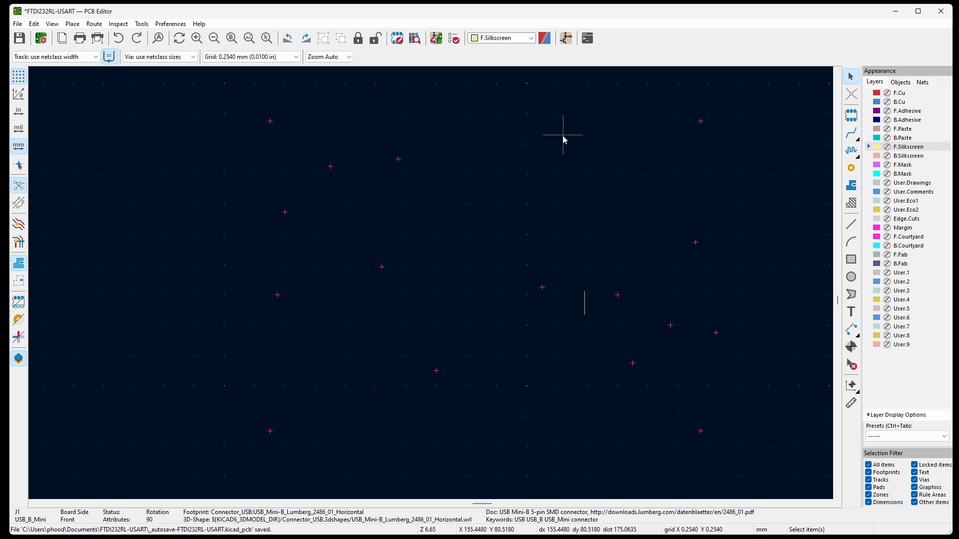
key(ctrl+Tab)
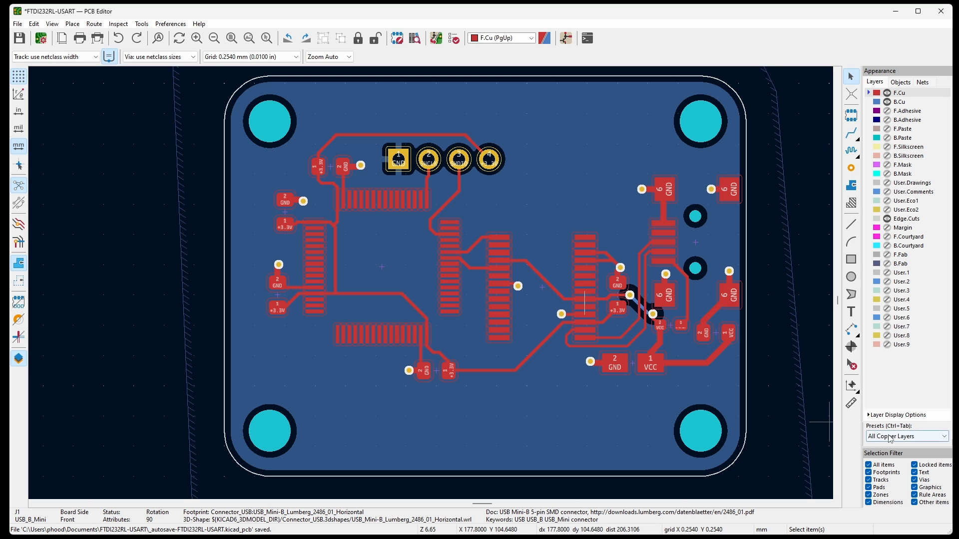
Route GND from U2 pad 21 to a new via inside U2's outline, up and away from the VCC track.
scroll(608, 280, up, 6)
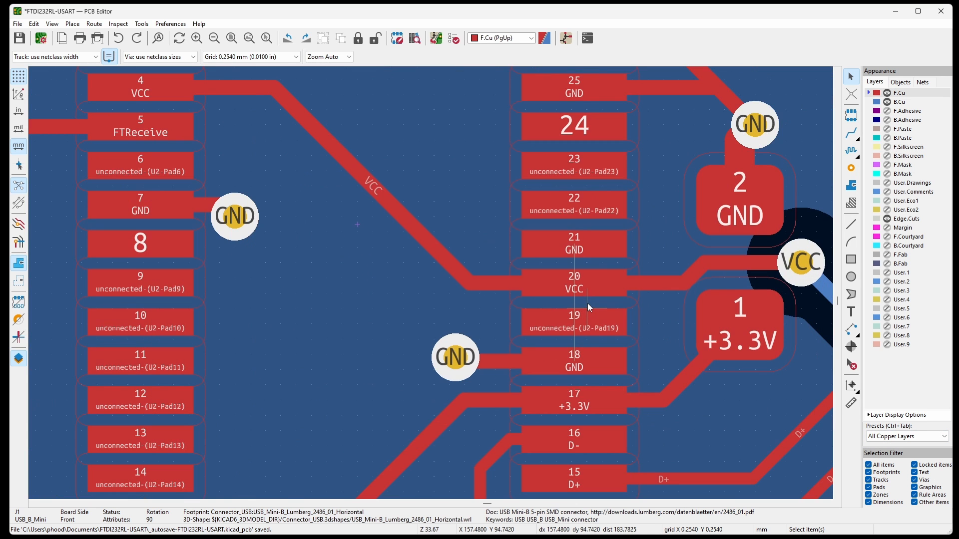
key(x)
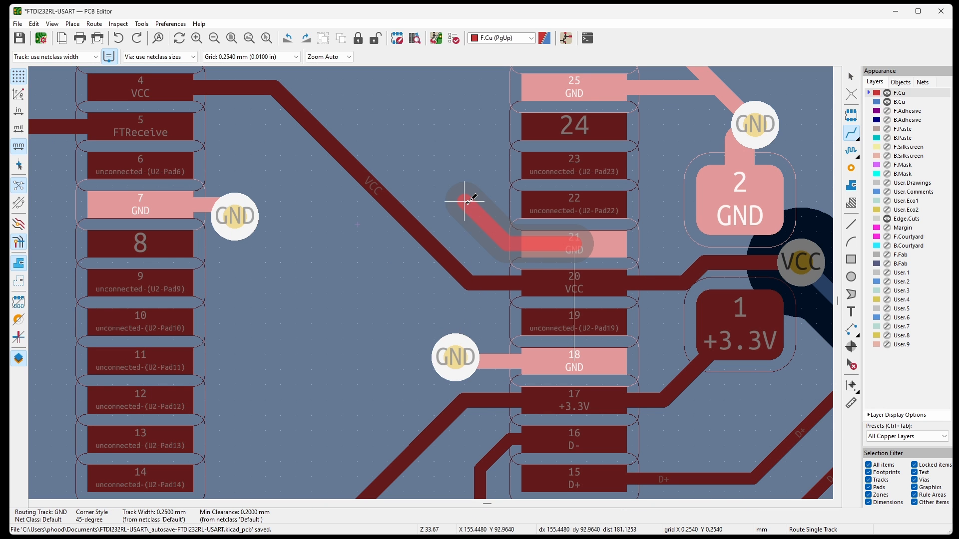
key(v)
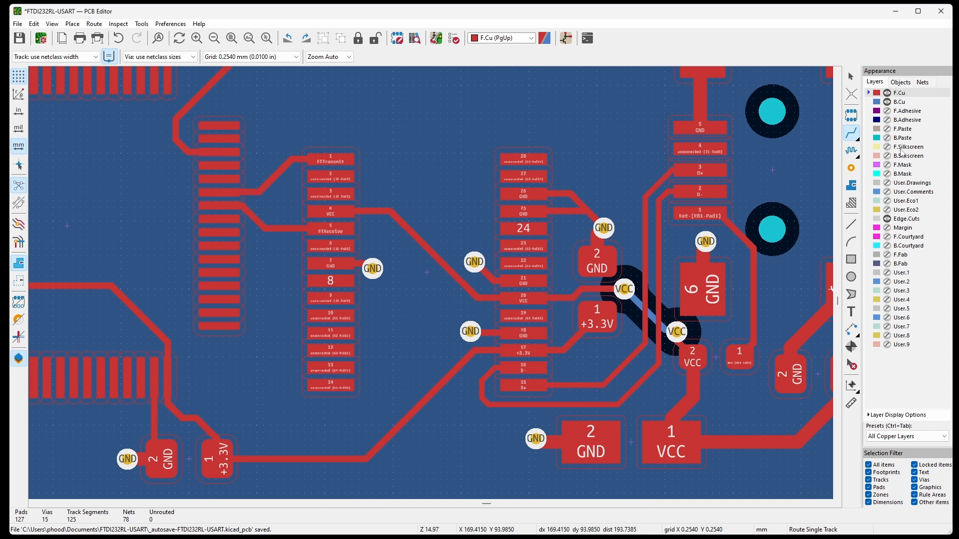
Show F.Silkscreen and F.Mask with F.Cu hidden, and place the C5 reference text horizontally below its capacitor.
click(887, 147)
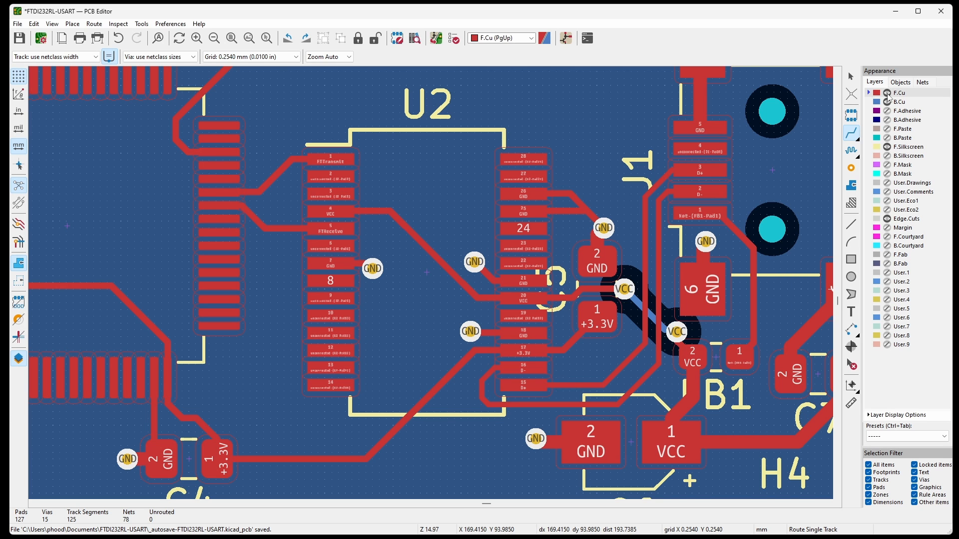
click(887, 93)
click(887, 165)
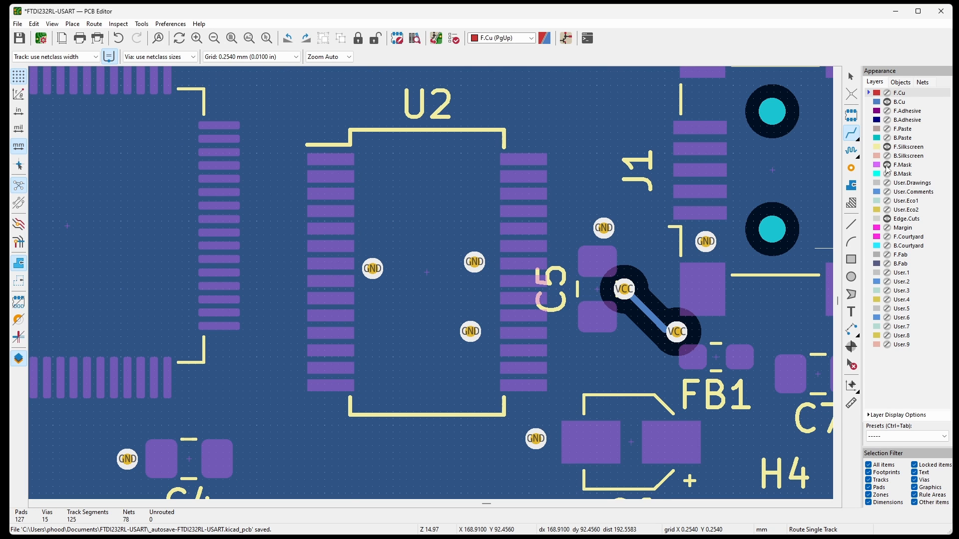
scroll(684, 446, down, 2)
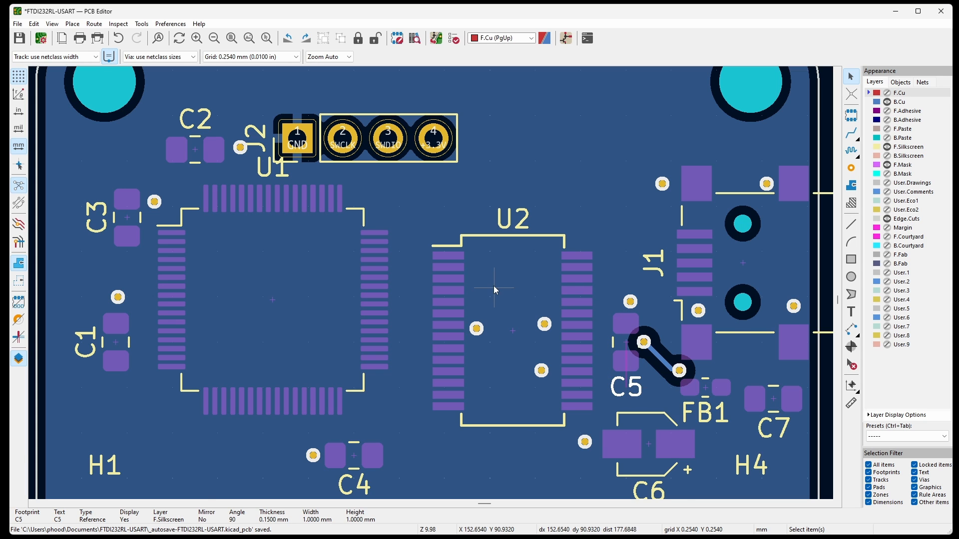
Move the U1 reference text away from J2 to just below U1's lower-right corner.
scroll(494, 288, down, 2)
scroll(669, 391, up, 2)
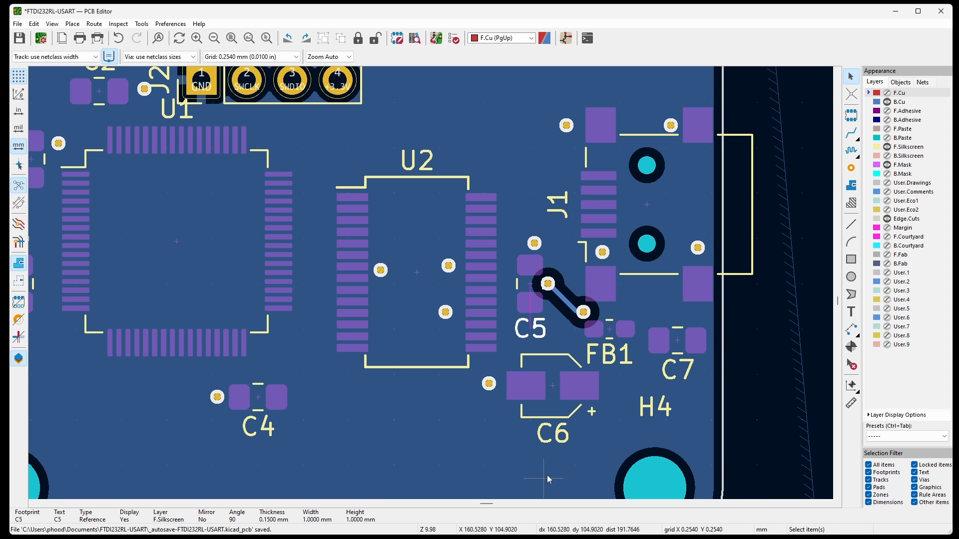
scroll(639, 366, down, 3)
scroll(295, 182, up, 5)
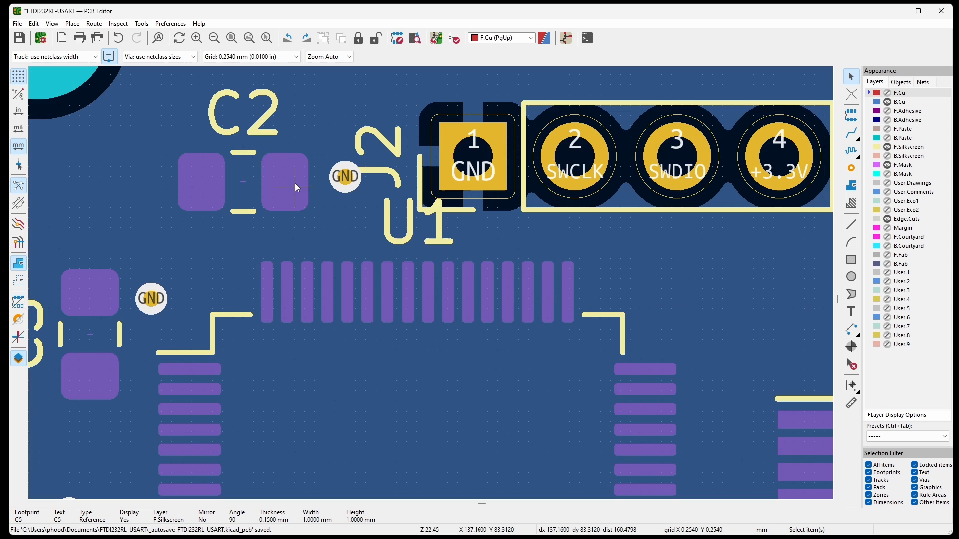
click(416, 226)
key(m)
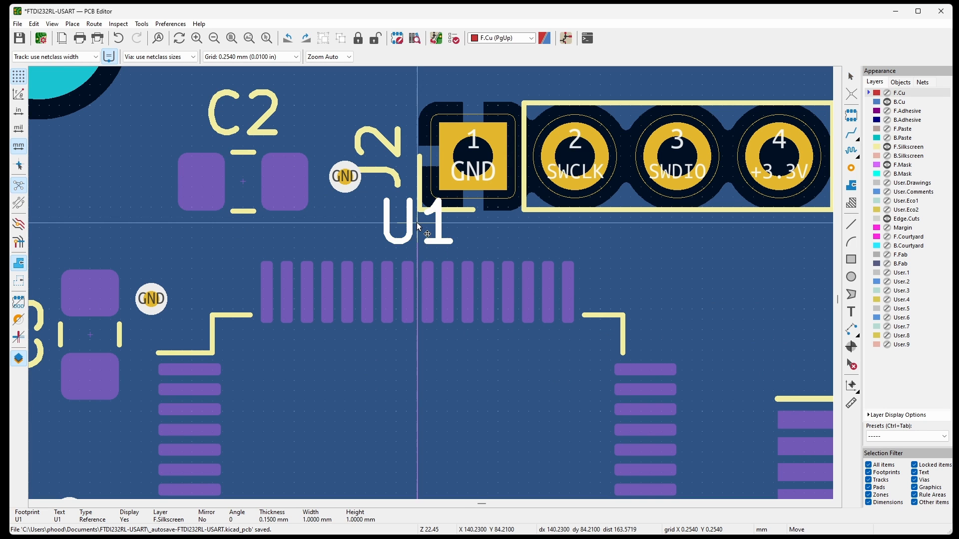
scroll(306, 236, down, 3)
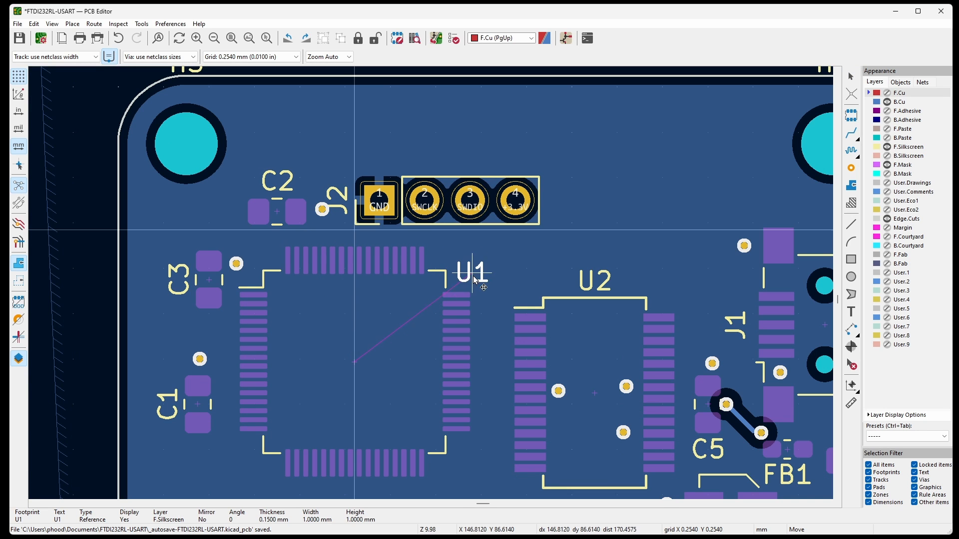
click(451, 469)
Rotate the J2 reference text to horizontal and place it above pin 1 of the header.
scroll(315, 207, up, 3)
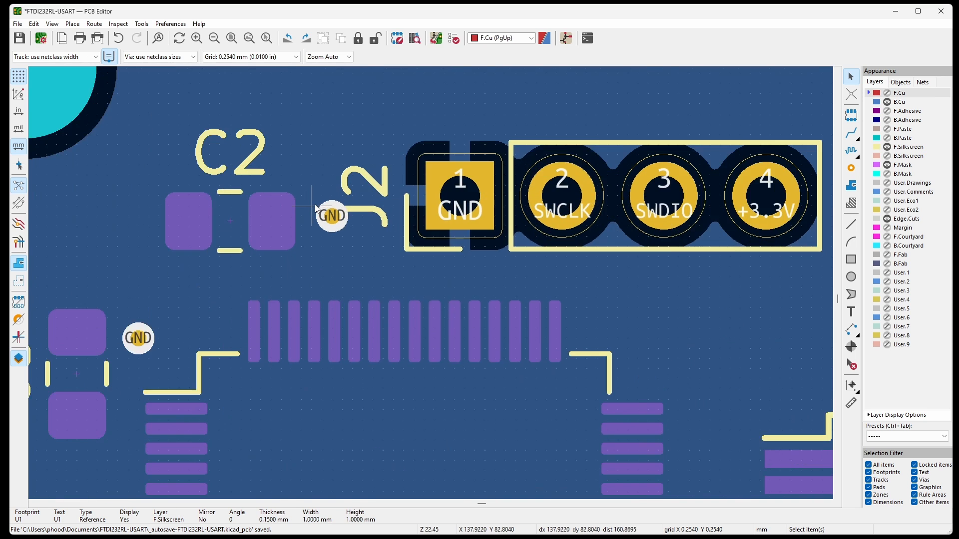
scroll(316, 207, up, 2)
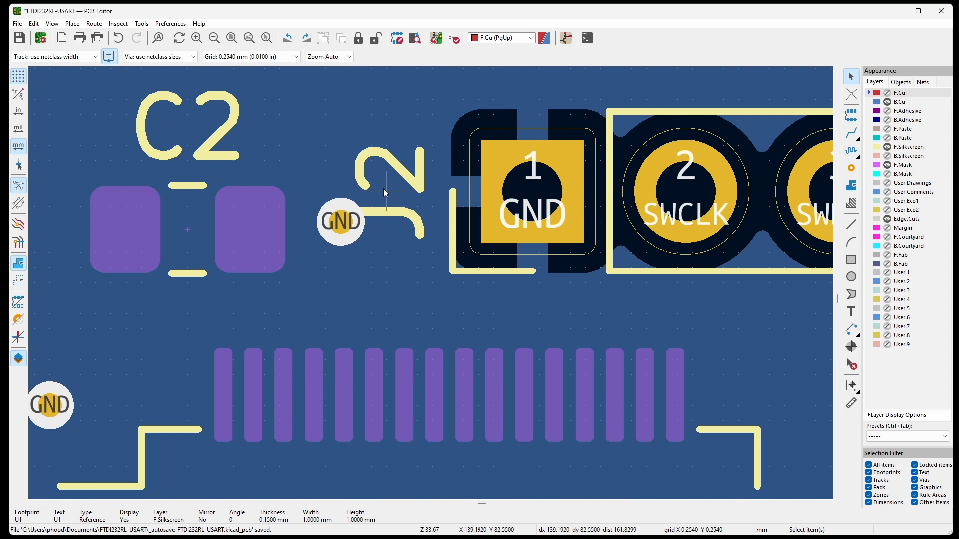
key(m)
scroll(345, 320, down, 3)
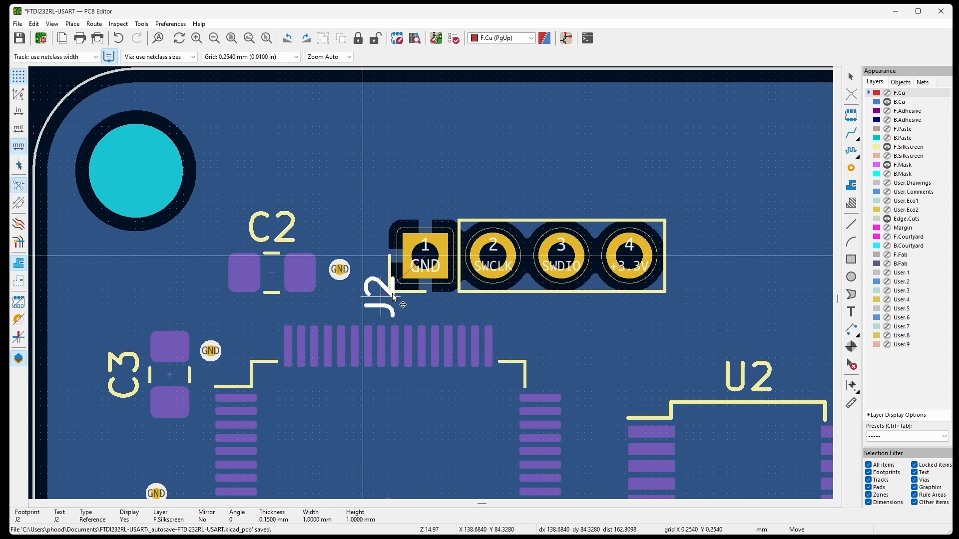
key(r)
click(424, 199)
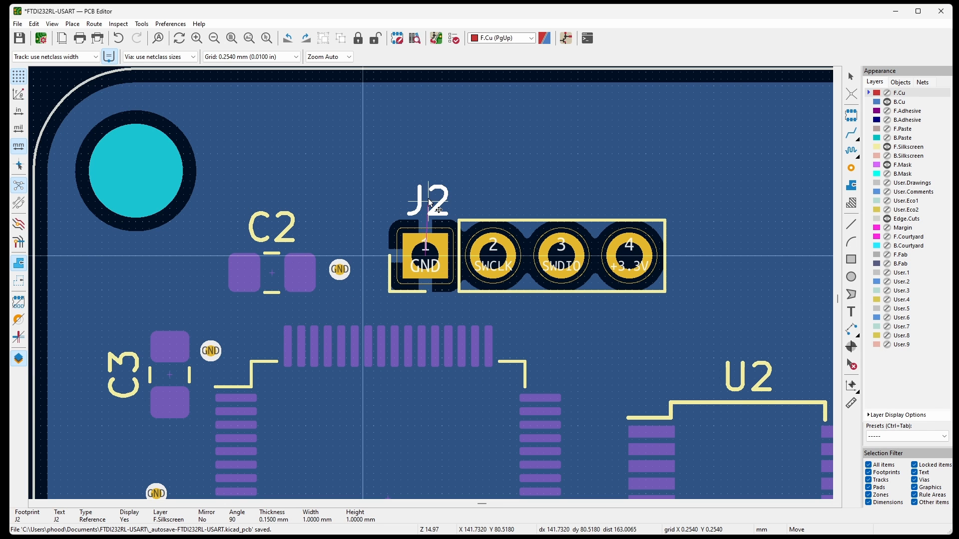
Open the board's J1 USB_B_Mini footprint for editing in the Footprint Editor.
scroll(424, 200, down, 5)
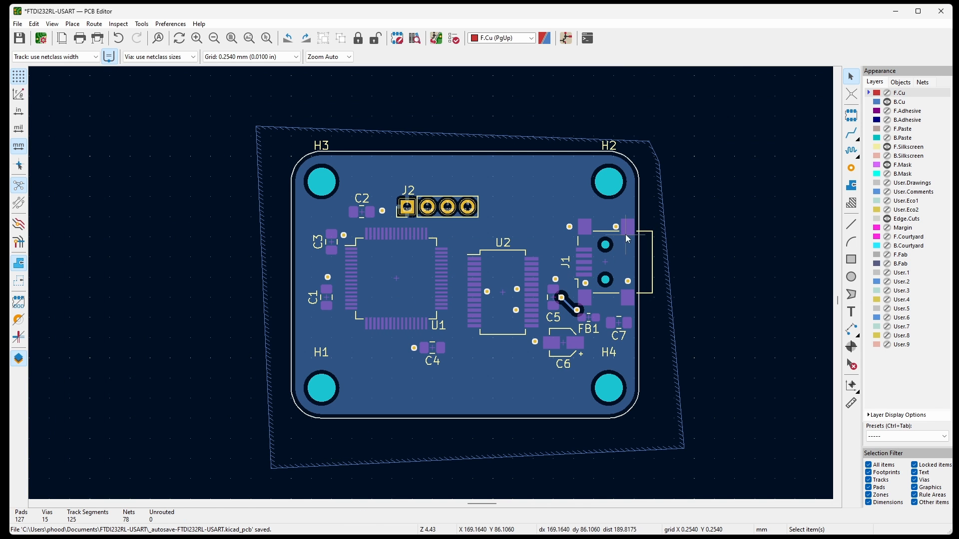
scroll(658, 235, up, 5)
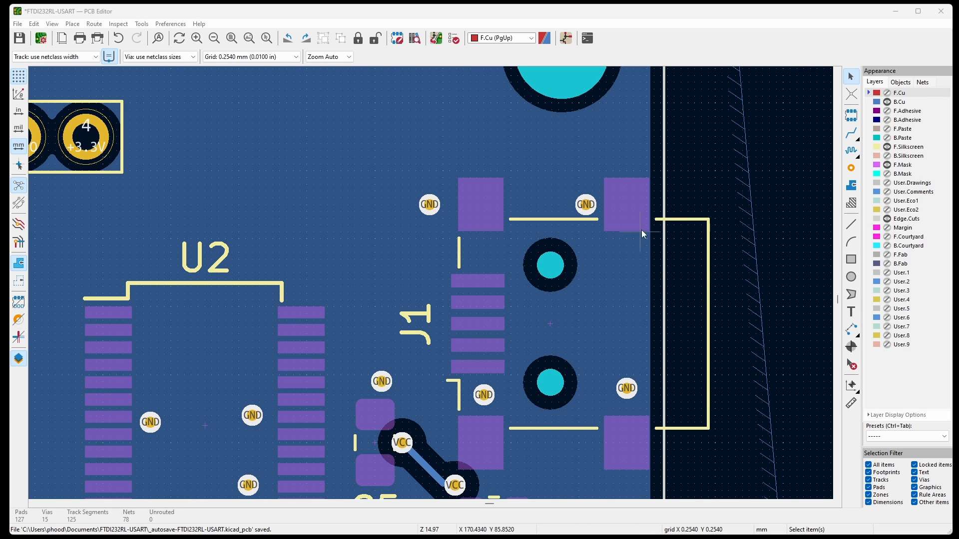
double_click(691, 220)
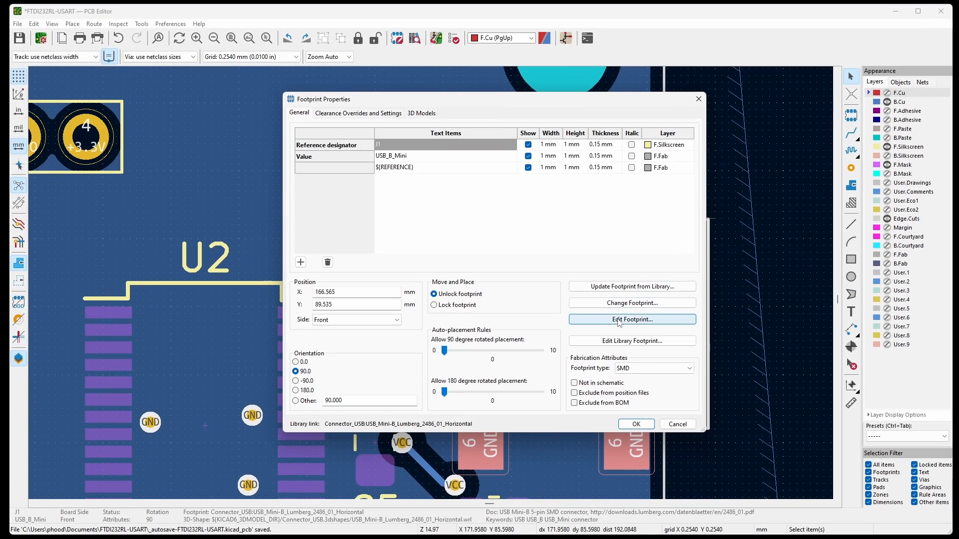
click(618, 319)
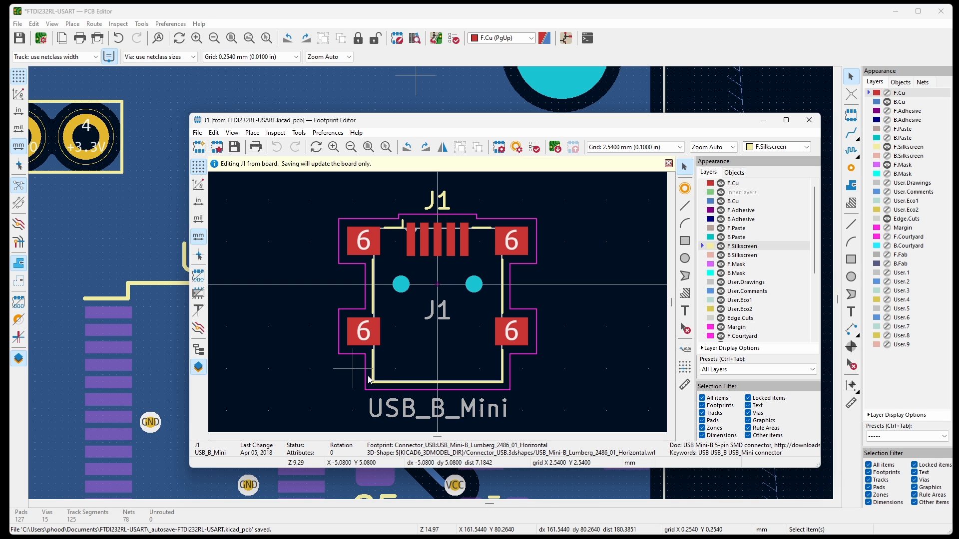
Delete the three F.Silkscreen lines at the lower end of J1's outline, save the footprint to the board and close its editor.
click(374, 378)
key(Delete)
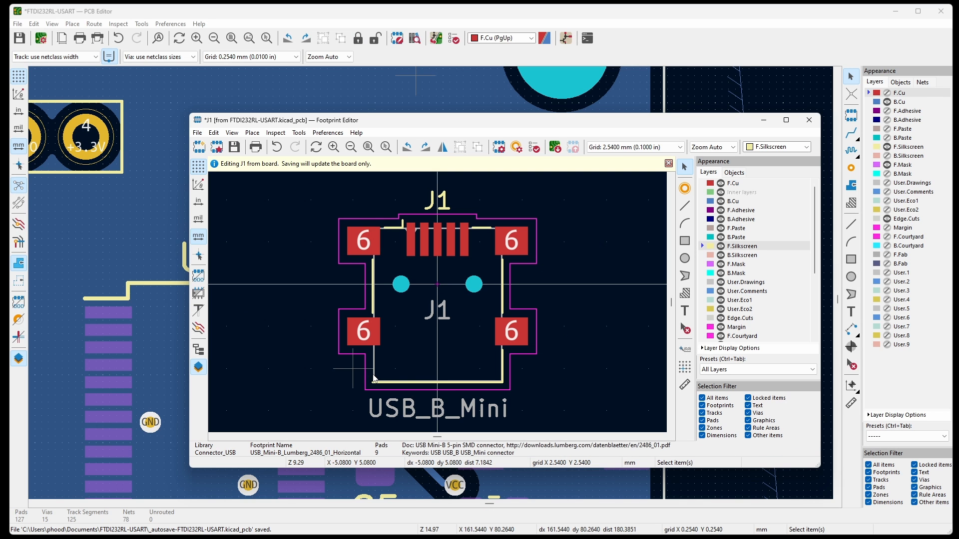
click(407, 381)
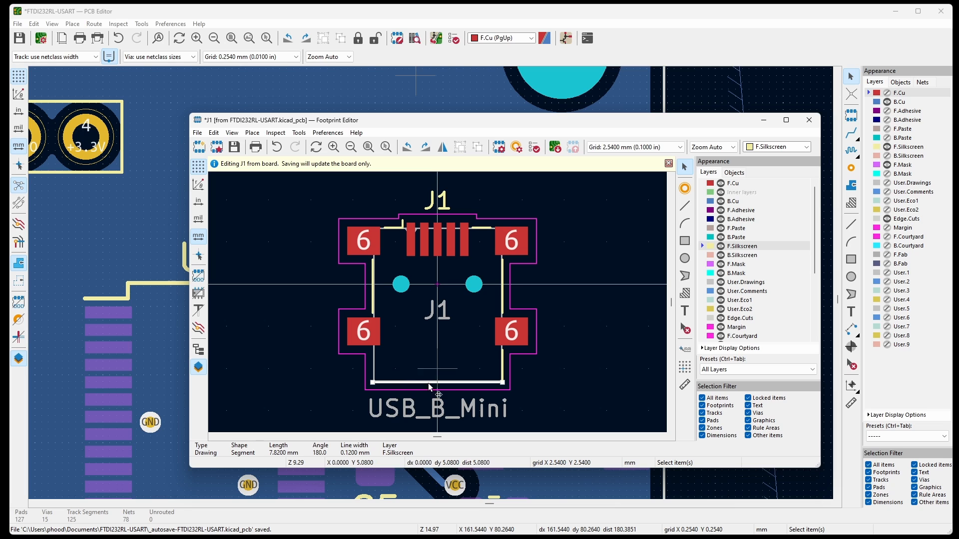
key(Delete)
click(502, 373)
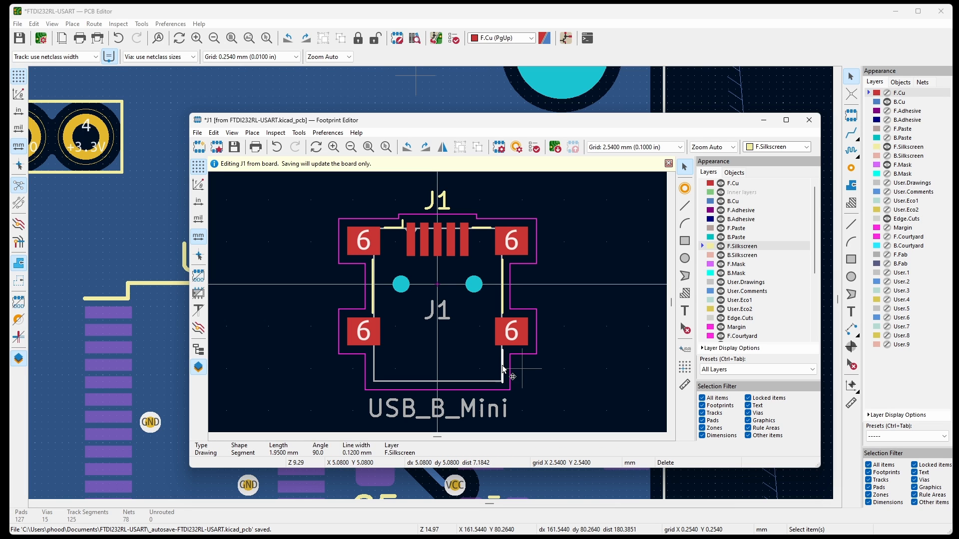
key(Delete)
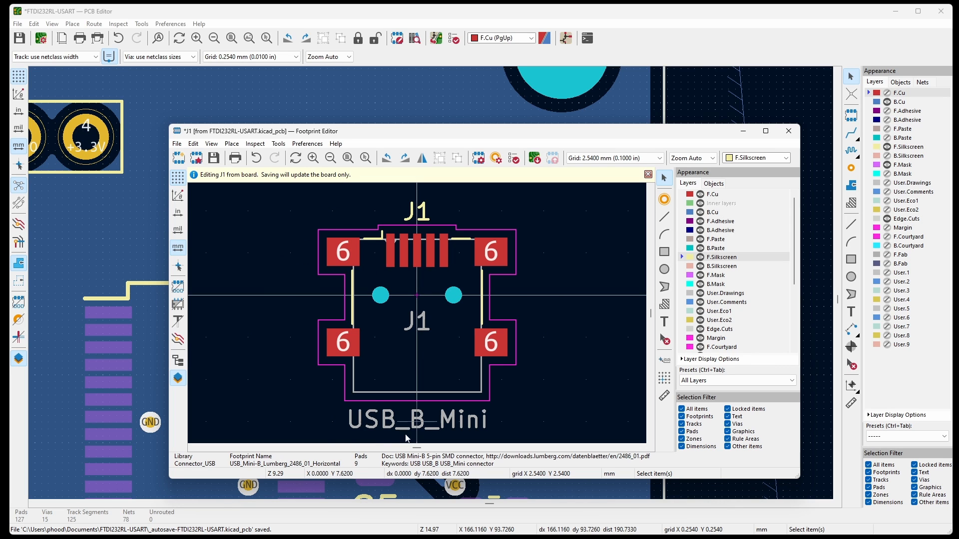
click(215, 159)
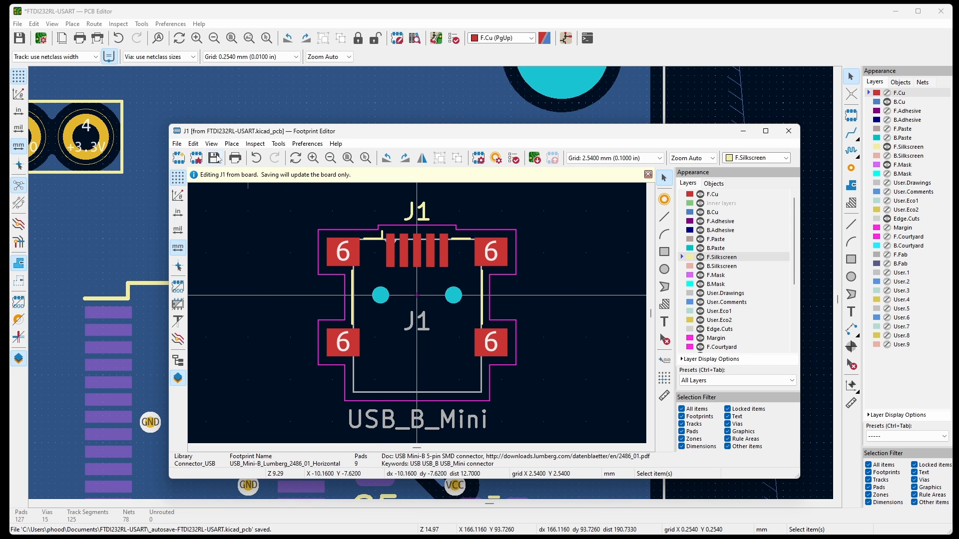
click(788, 131)
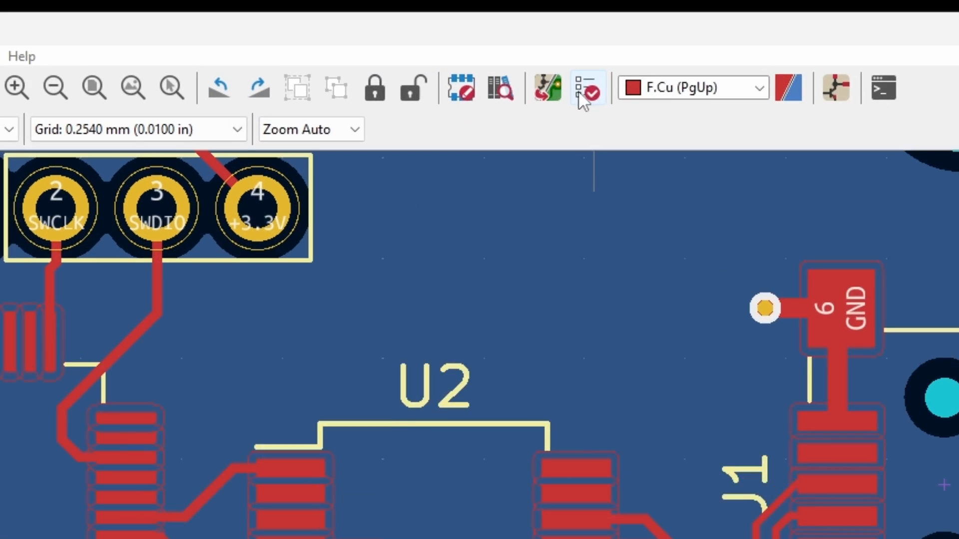
Run the design rules check, inspect the marker on the GND via beside J1's upper-left pad 6, and clear all markers.
click(588, 88)
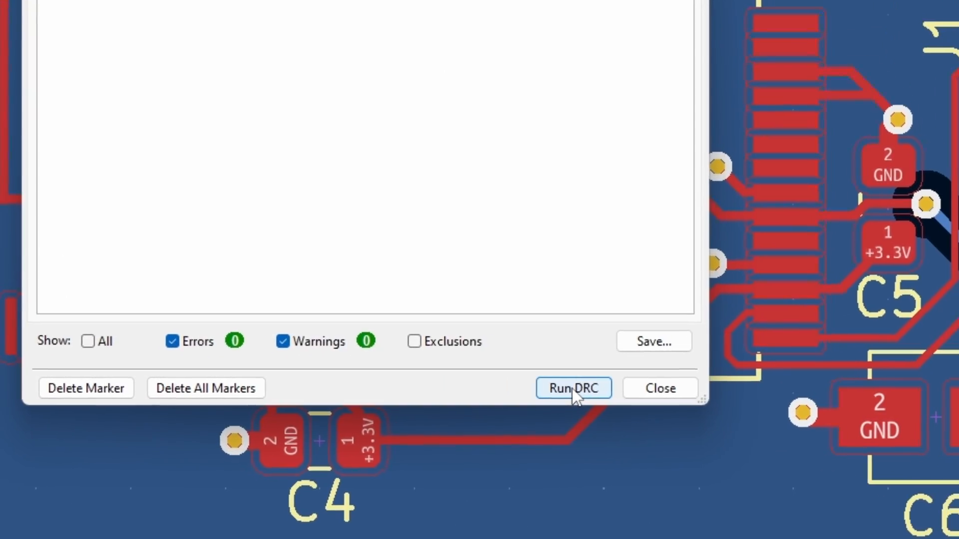
click(574, 390)
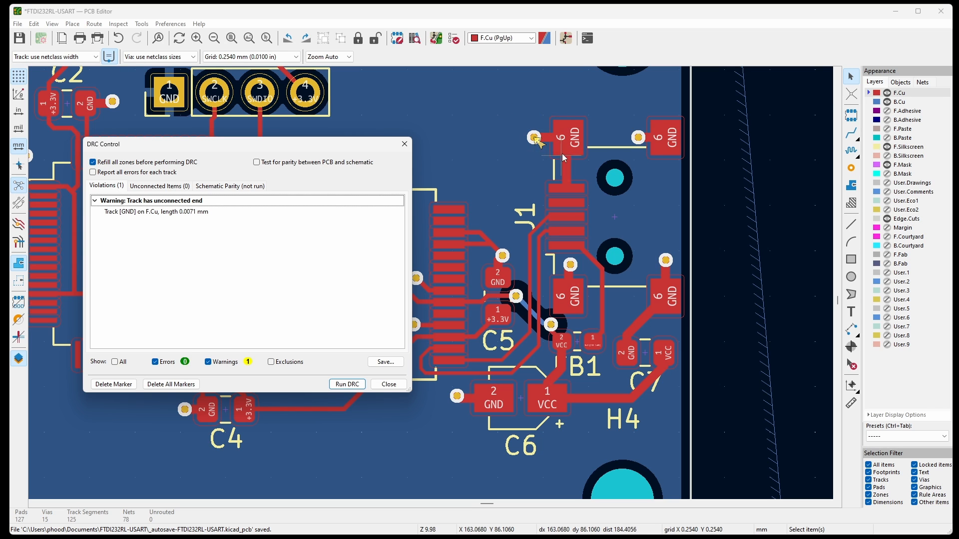
scroll(534, 143, up, 7)
scroll(552, 200, up, 8)
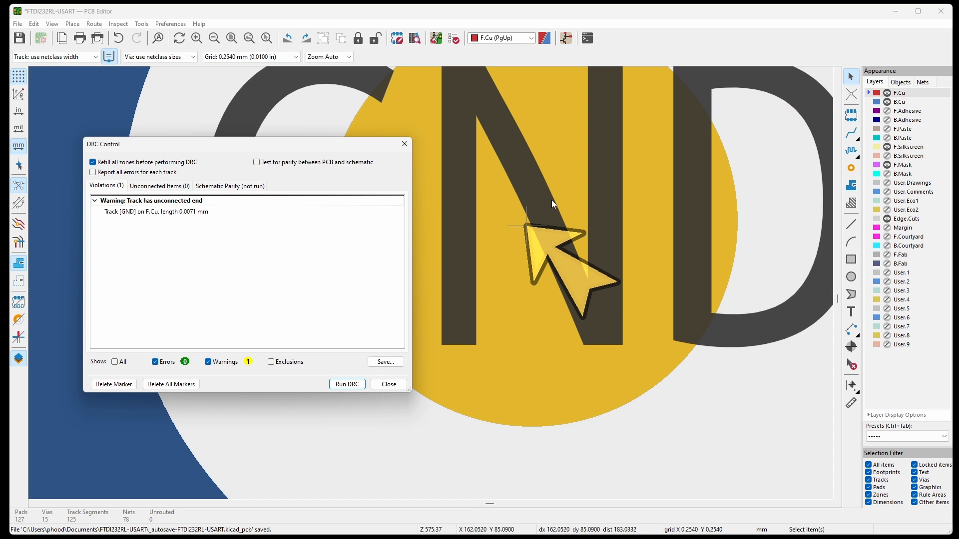
scroll(620, 225, down, 6)
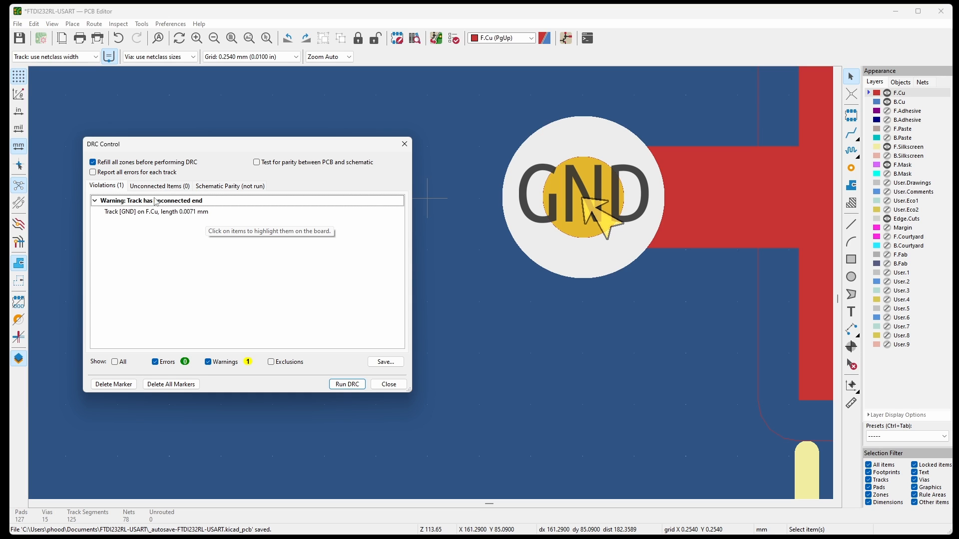
click(189, 201)
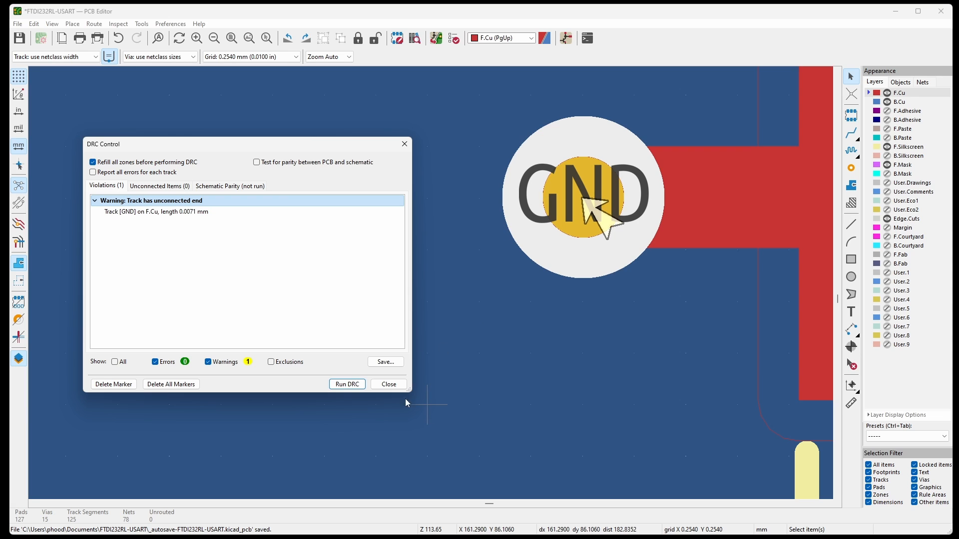
click(170, 384)
click(389, 385)
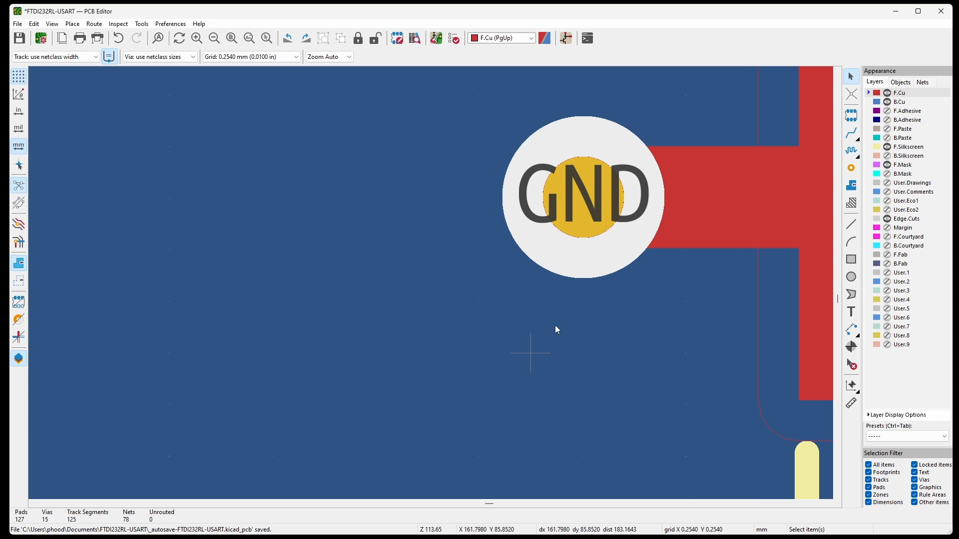
Delete the GND via beside J1's upper-left pad 6 and the tiny leftover track segment underneath it.
scroll(551, 243, down, 2)
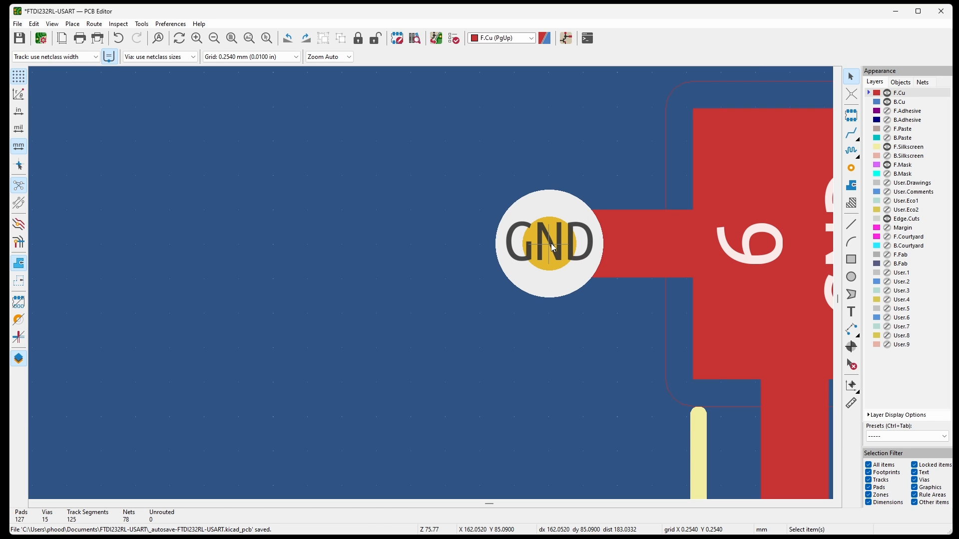
click(550, 244)
key(Delete)
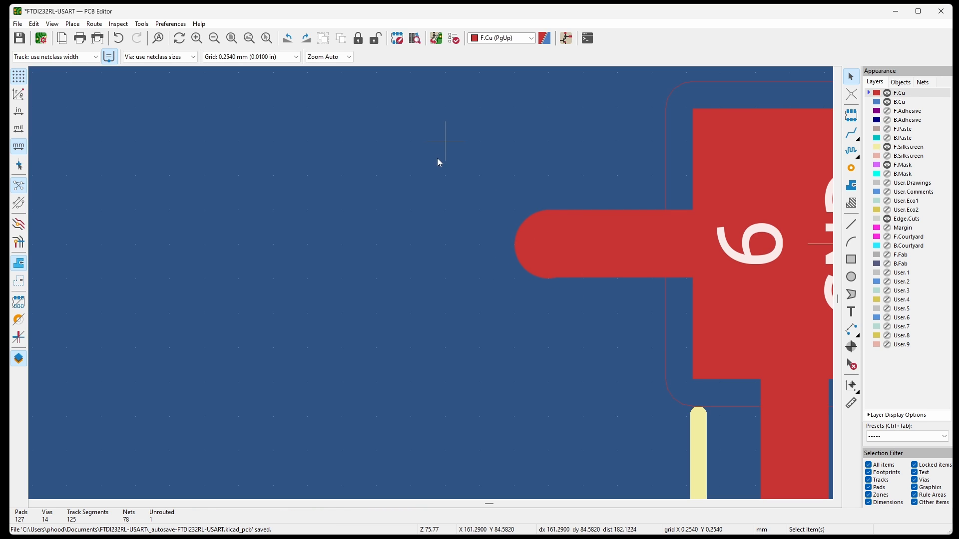
click(539, 253)
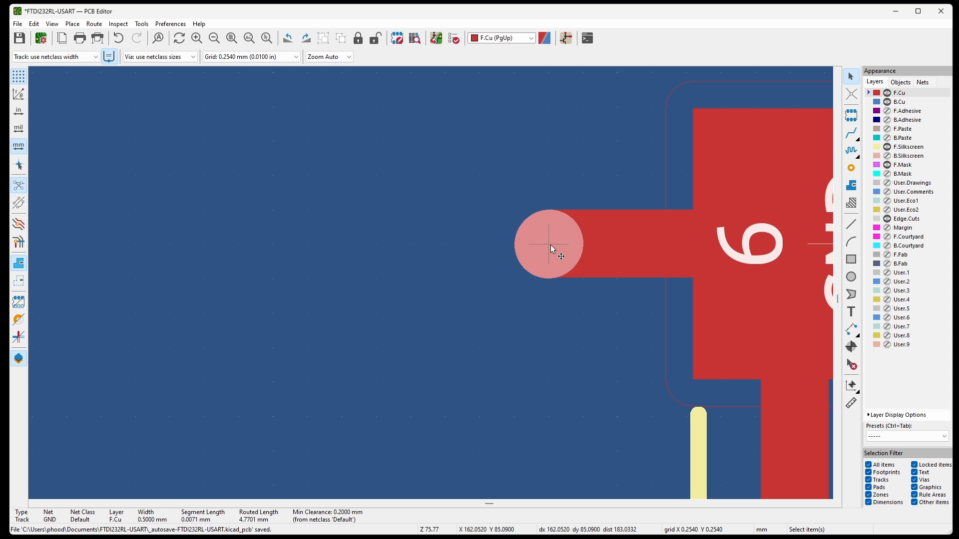
key(Delete)
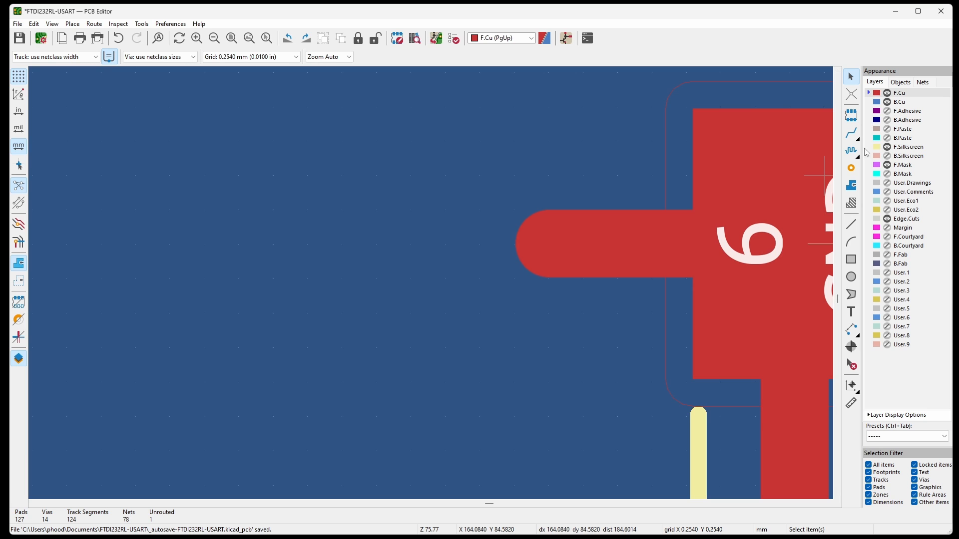
Place a new via on the end of the GND track beside J1's upper-left pad 6 and rerun the design rules check.
click(854, 174)
click(549, 243)
key(Escape)
scroll(538, 216, down, 2)
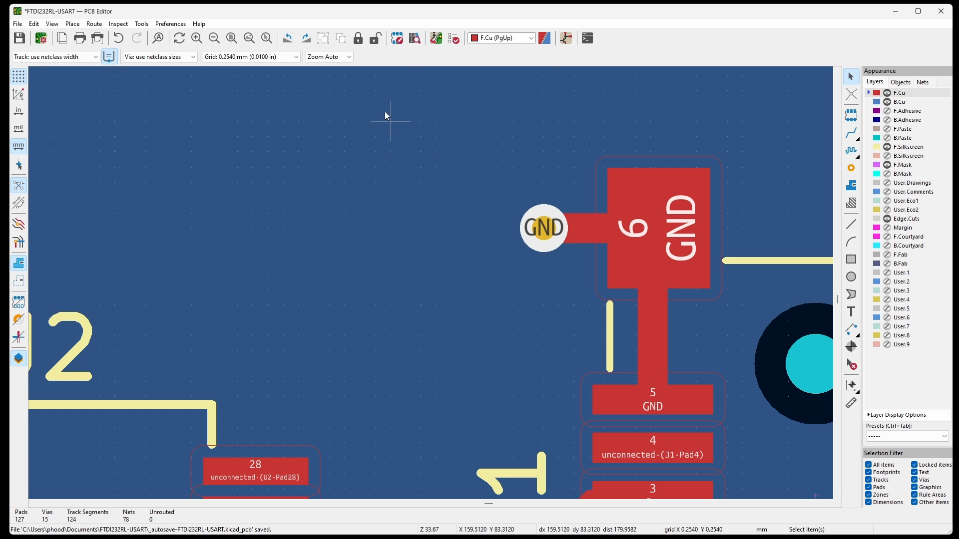
click(452, 39)
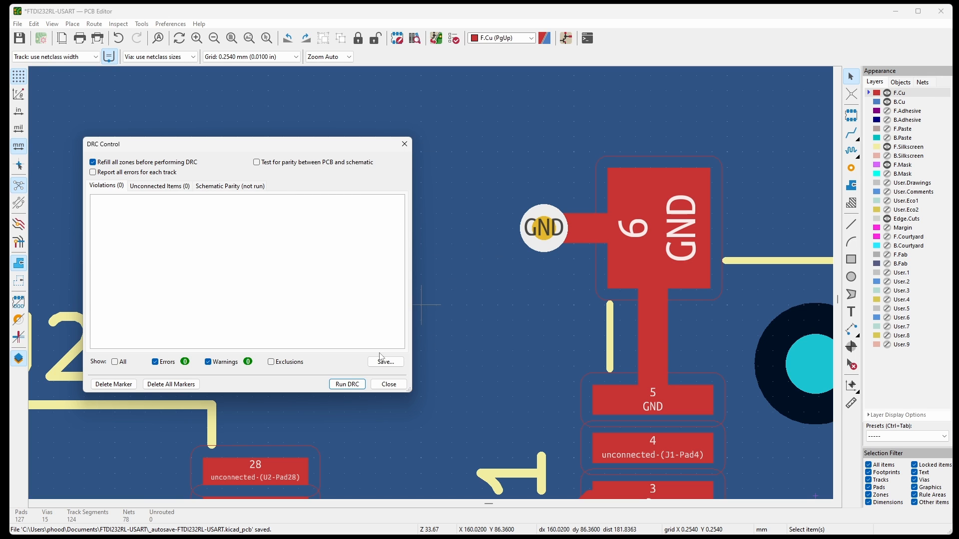
click(388, 384)
Apply the All Layers preset with the whole board in view, and hide the F.Fab and B.Fab layers.
click(887, 437)
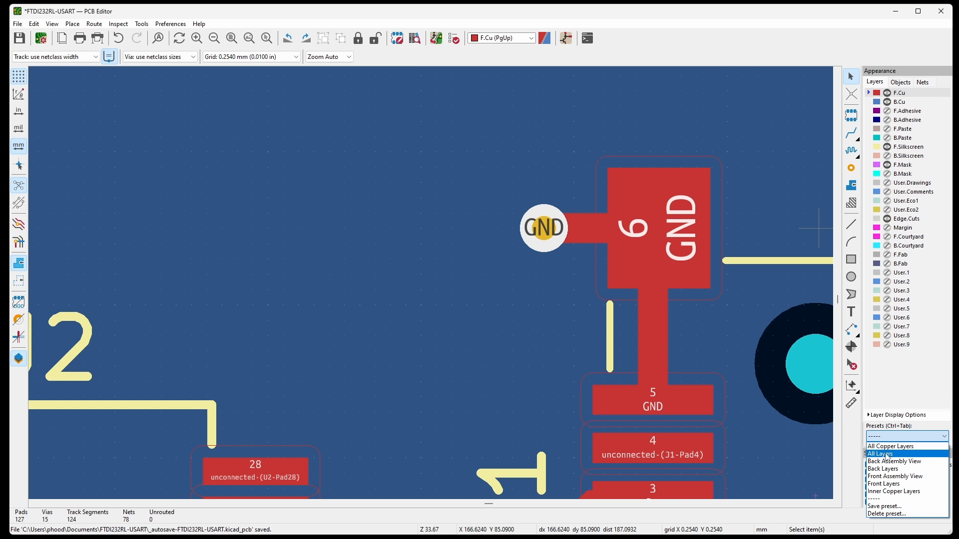
click(881, 454)
key(Home)
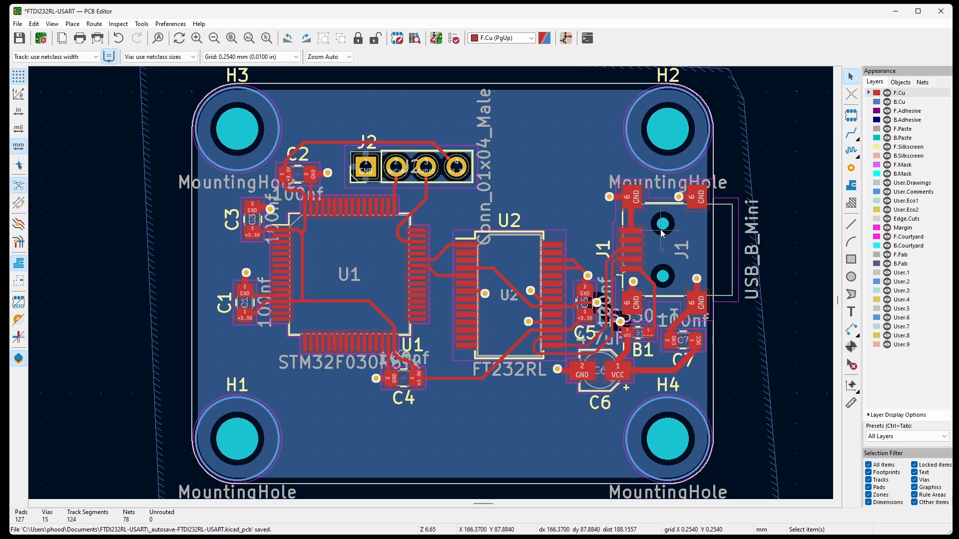
click(887, 255)
click(888, 264)
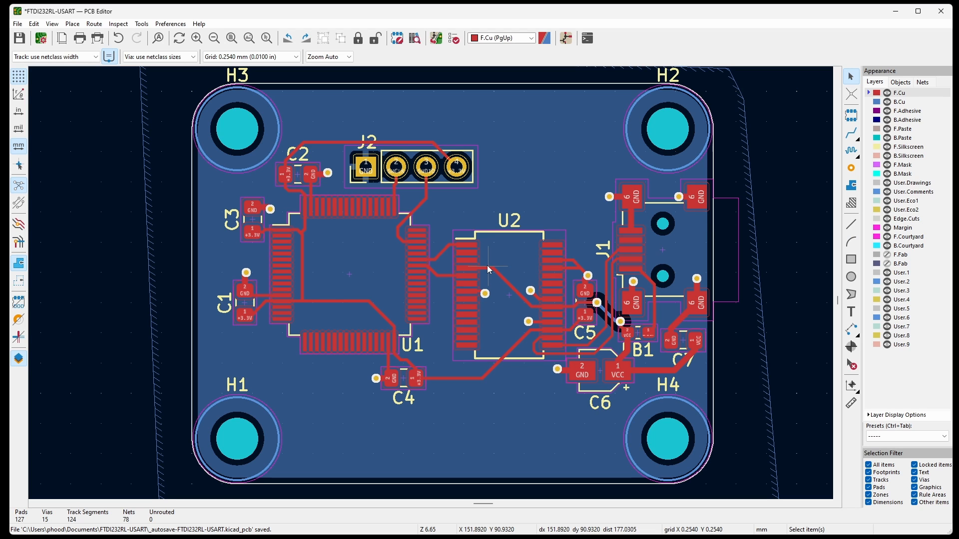
Open the 3D view of the board and examine its component side and its underside.
click(52, 24)
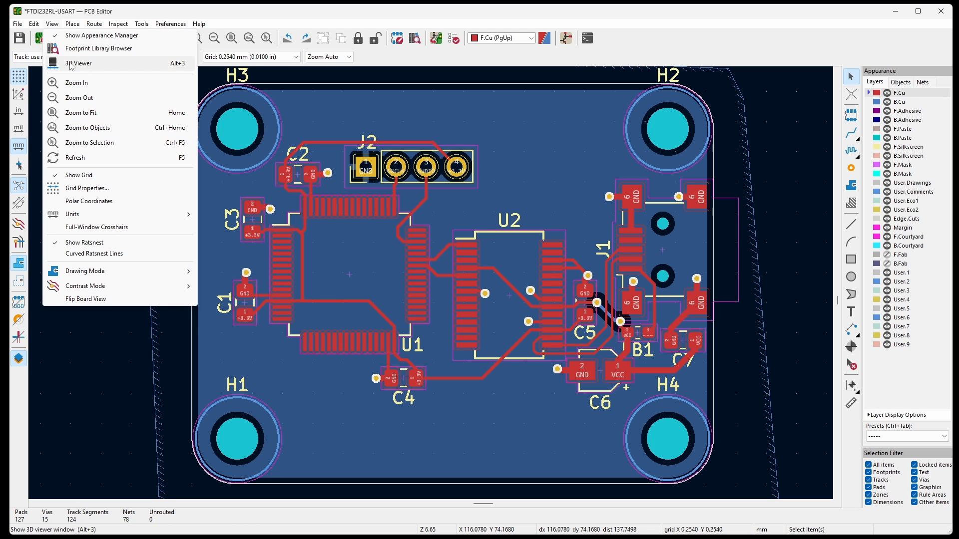
click(65, 62)
scroll(564, 394, up, 5)
drag(565, 436, 545, 406)
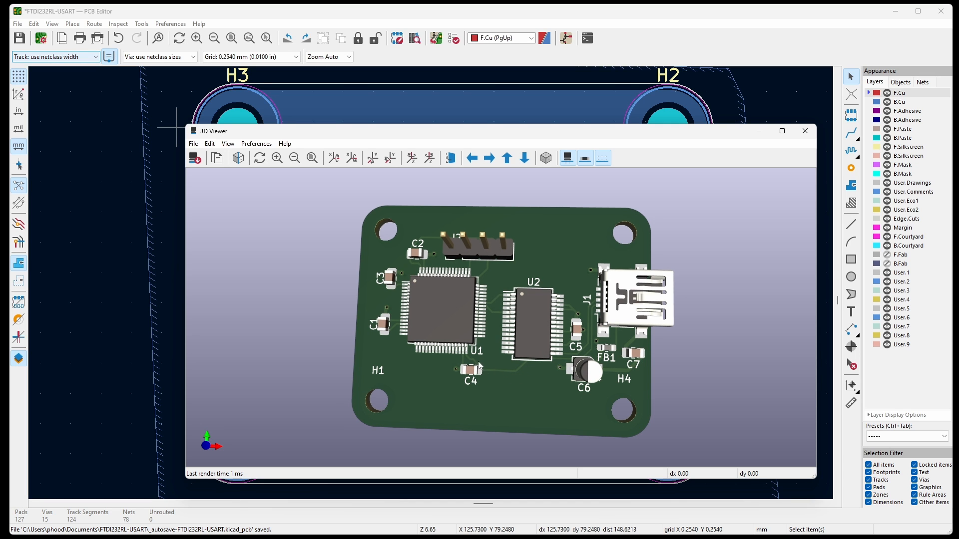
drag(450, 320, 391, 277)
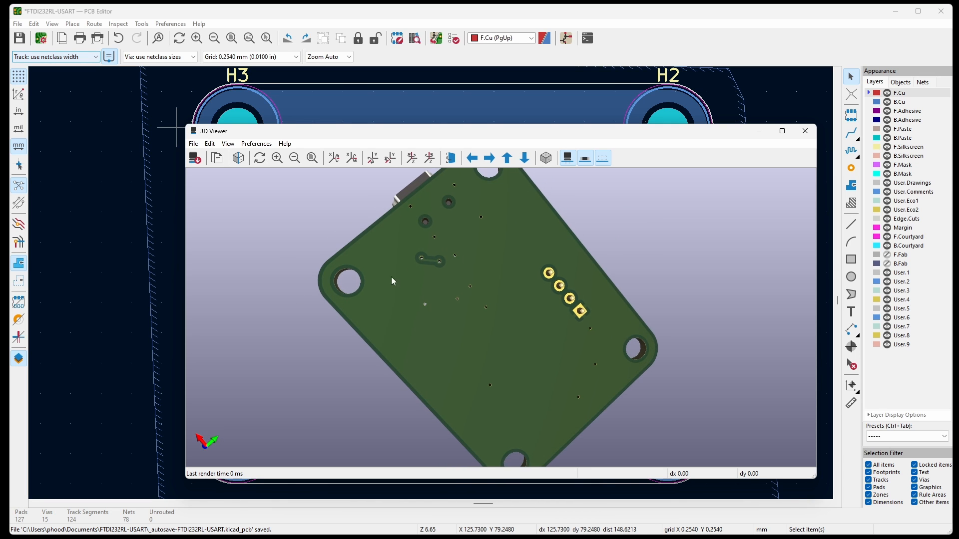
scroll(391, 277, up, 3)
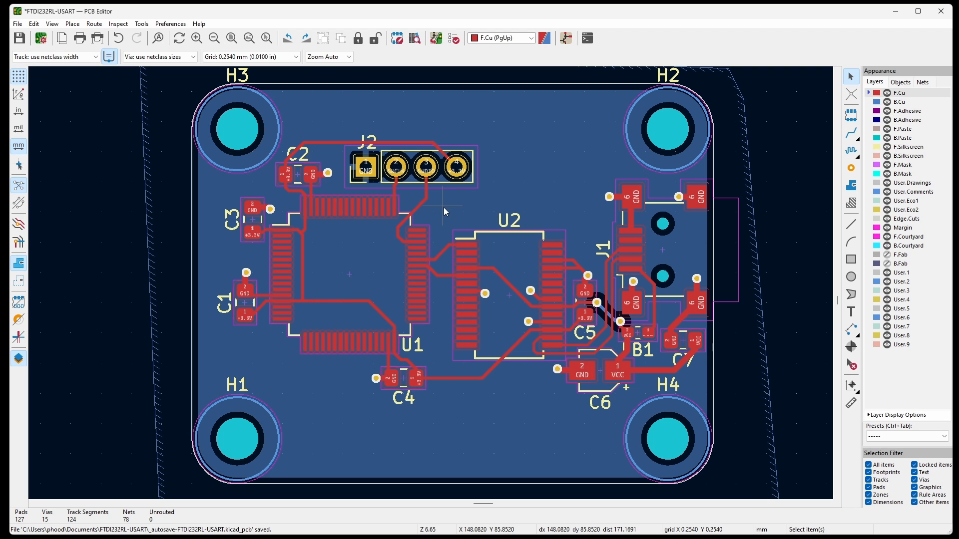
drag(440, 202, 571, 391)
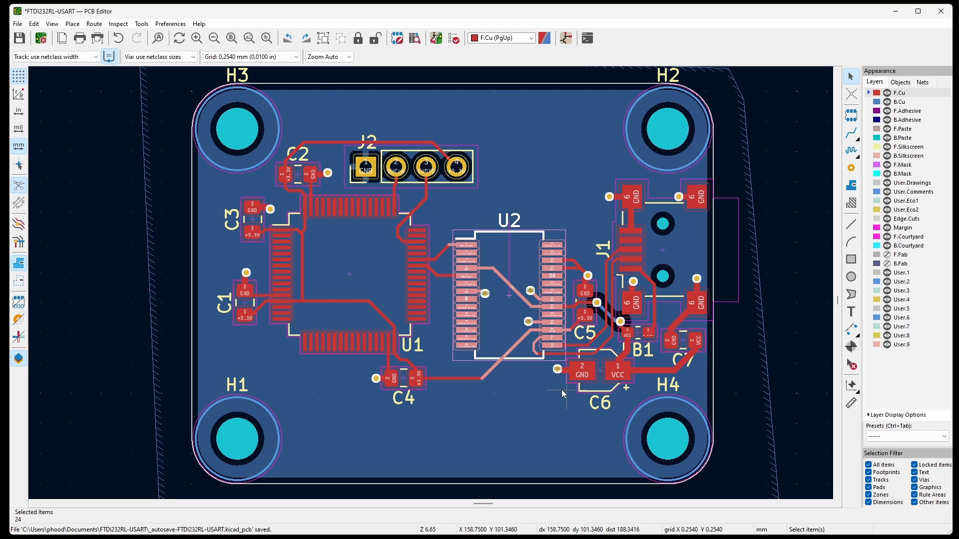
click(532, 184)
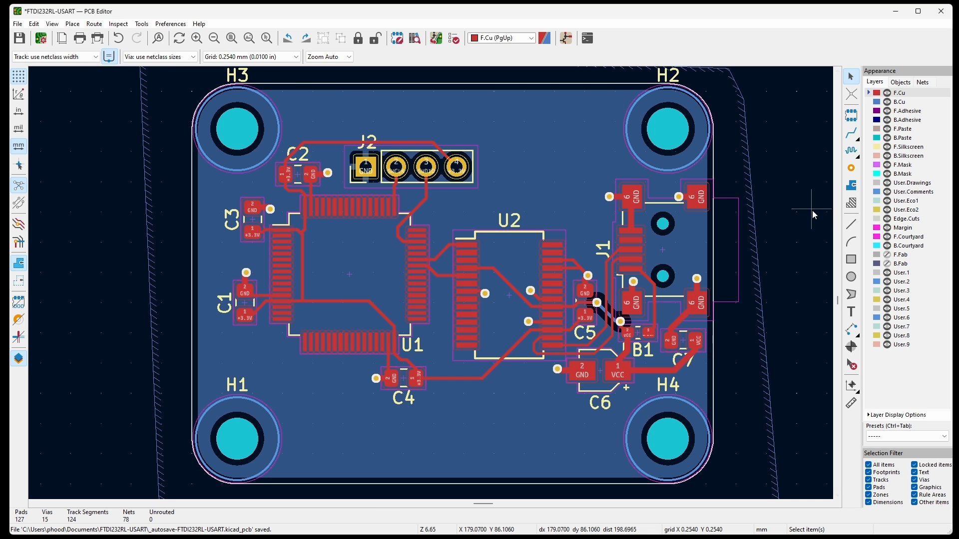
click(813, 211)
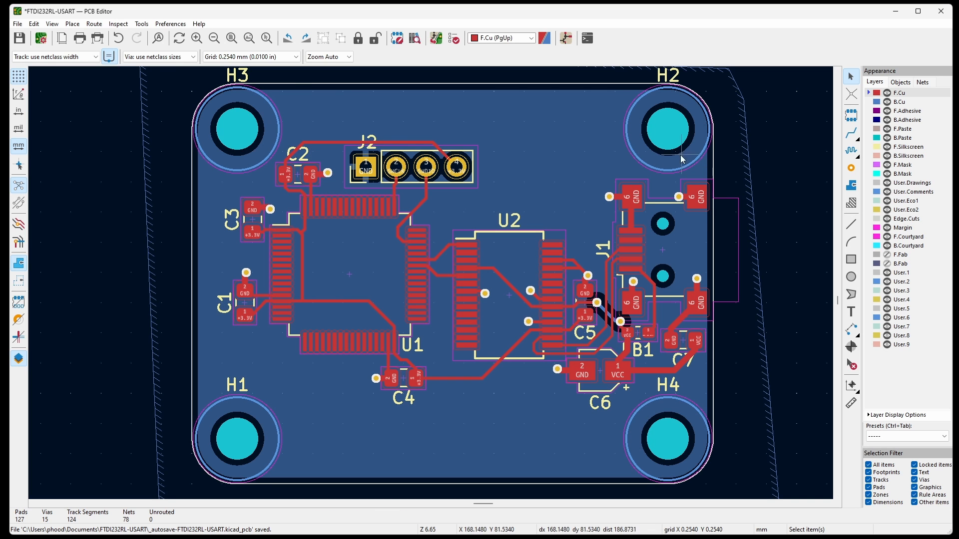